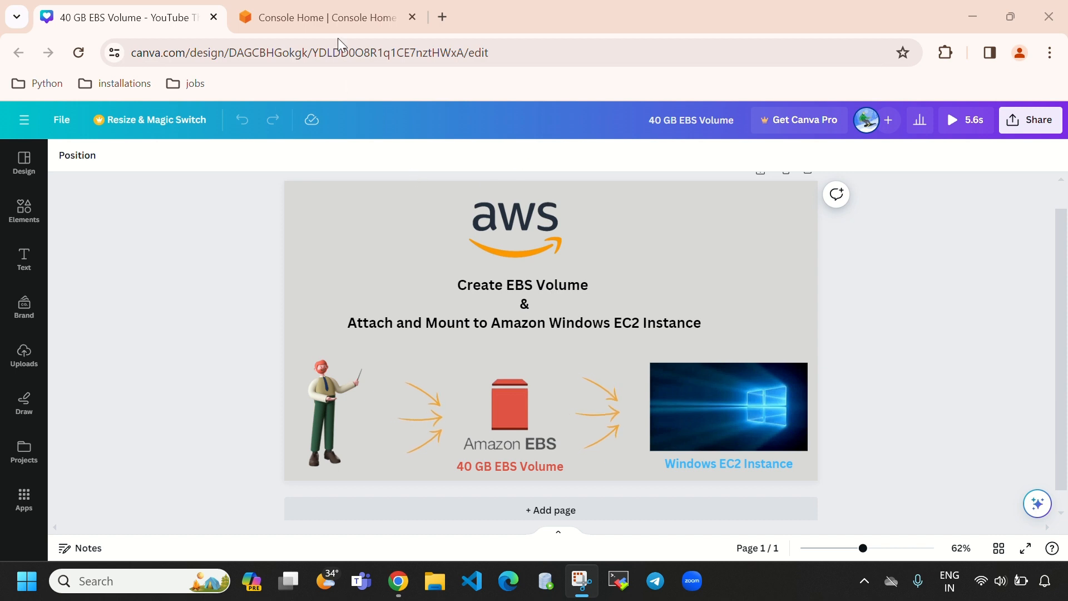
Step: Switch to the AWS console and open the list of EC2 instances
click(329, 15)
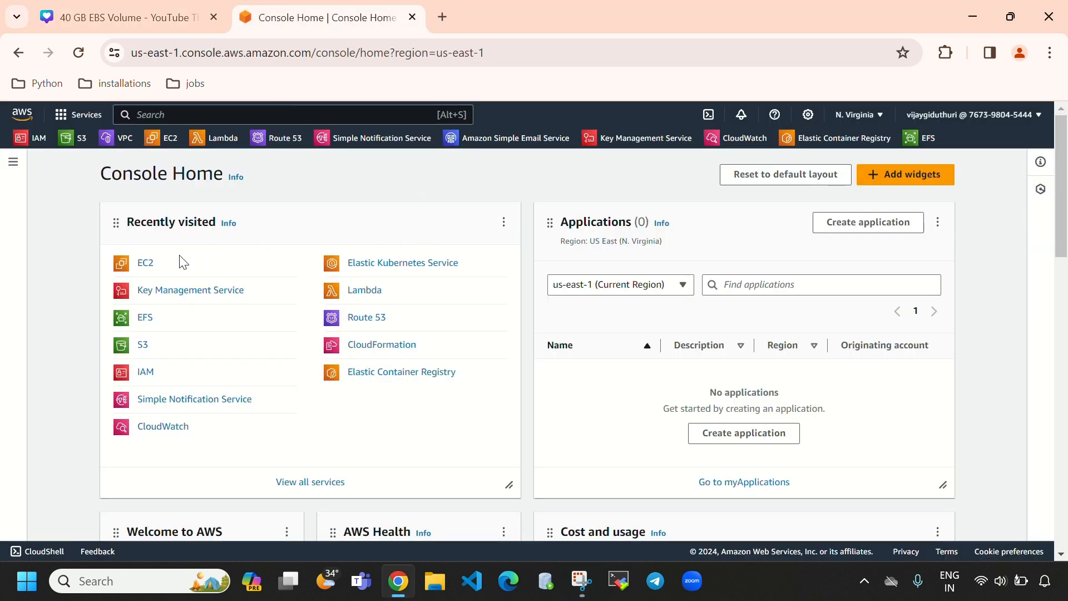
click(145, 264)
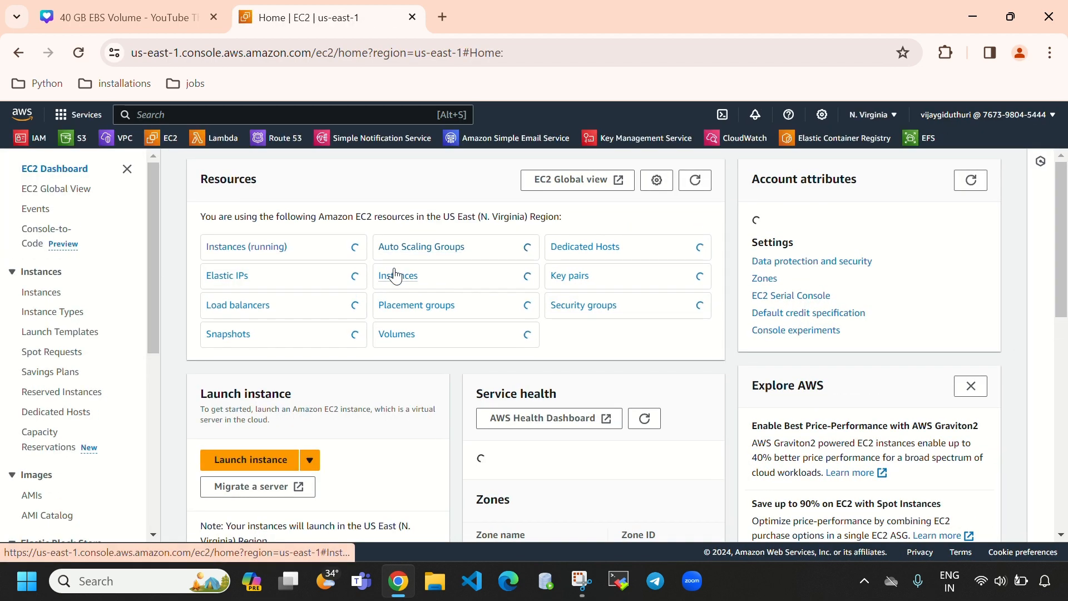
click(398, 277)
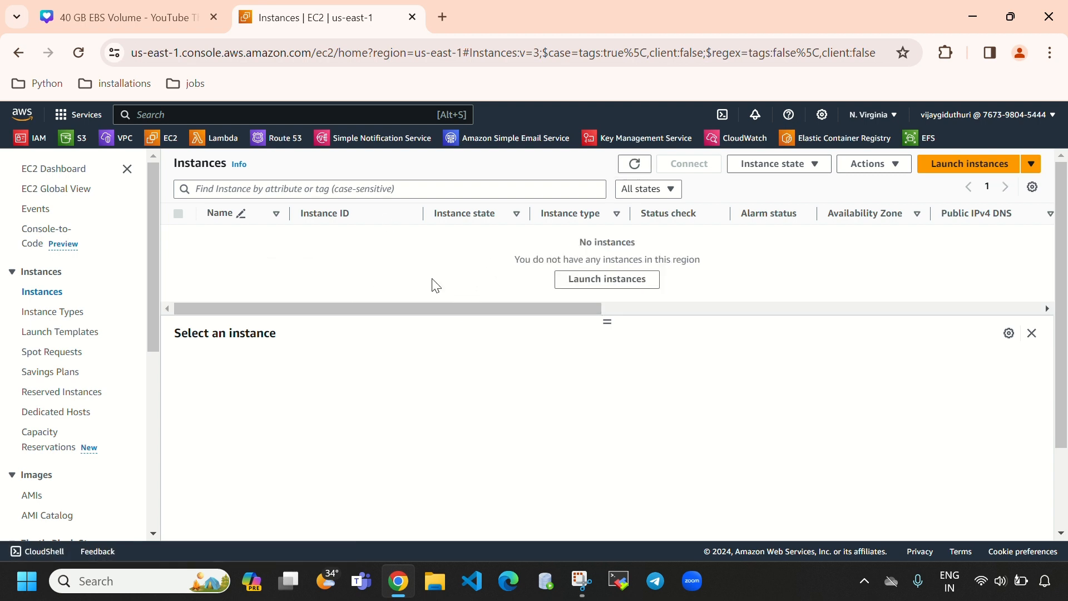
Step: Open the Elastic Block Store volumes list in a separate browser tab and view it in the maximized window
scroll(33, 434, down, 3)
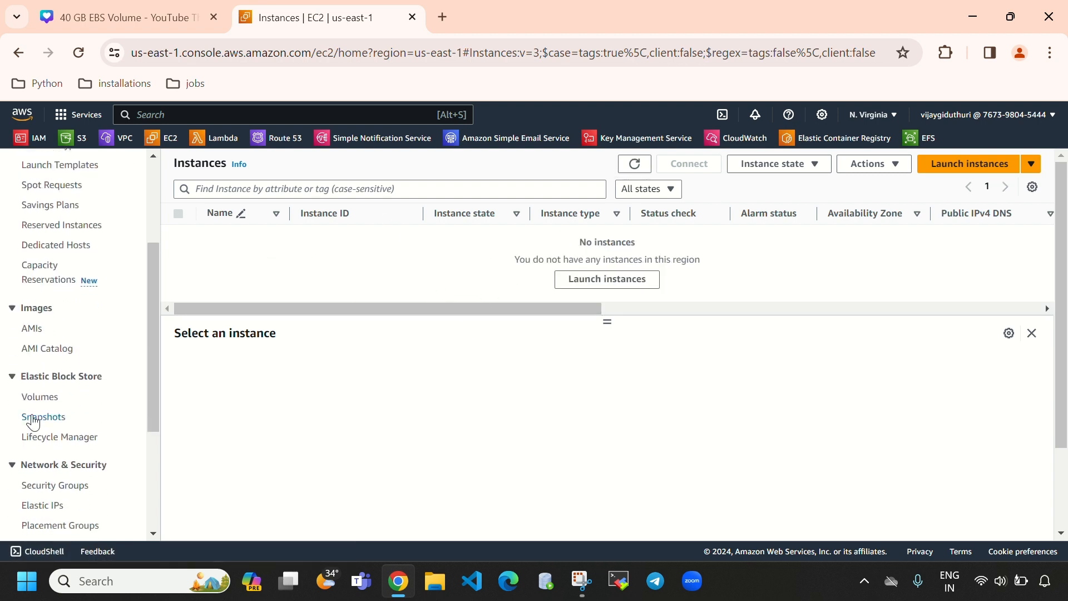
right_click(34, 404)
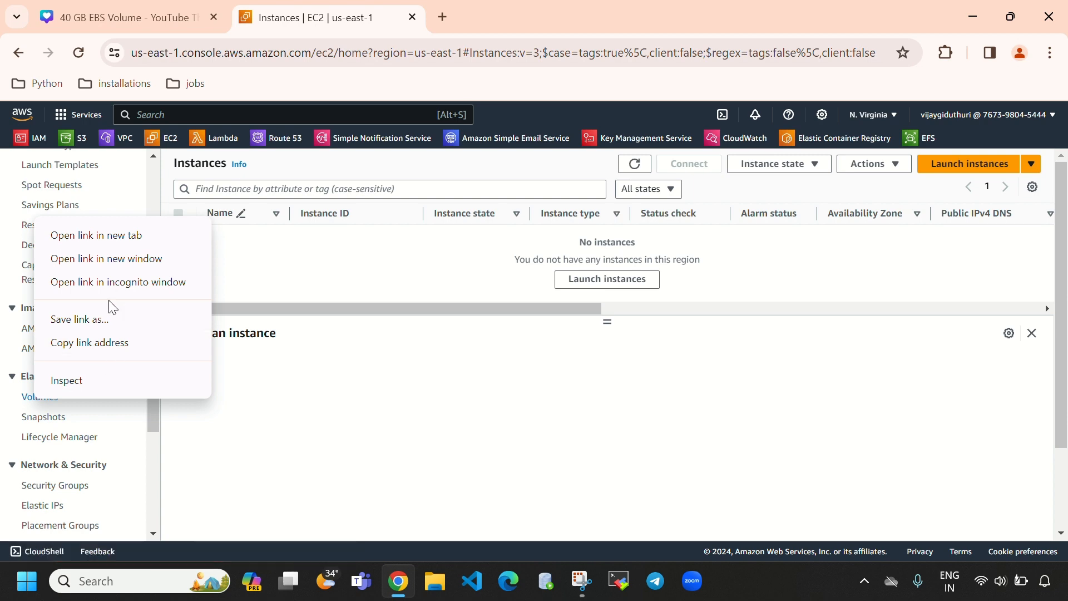
click(102, 239)
click(1011, 16)
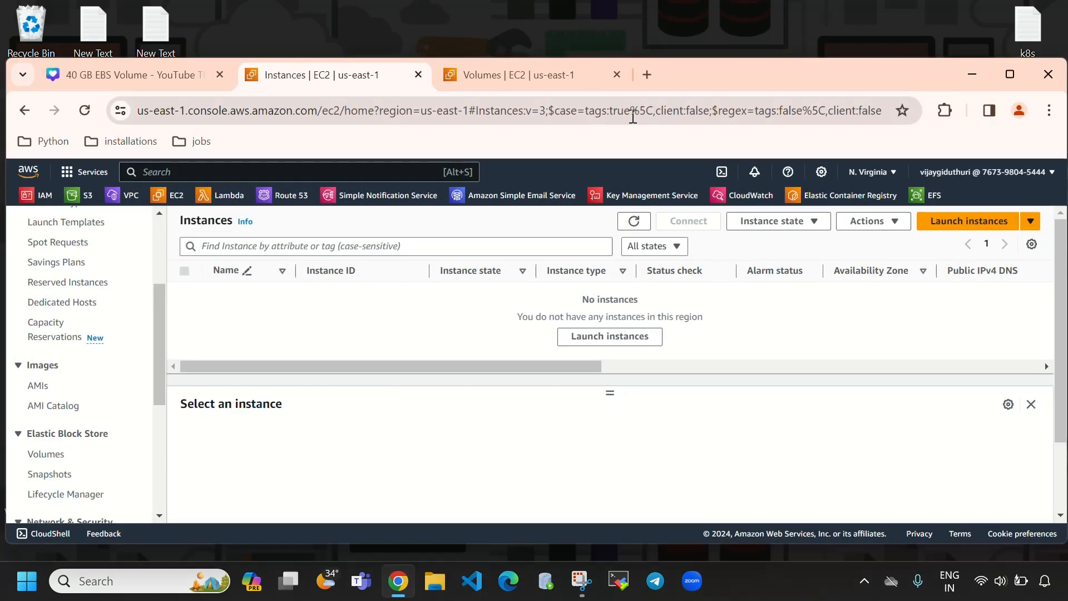
click(566, 81)
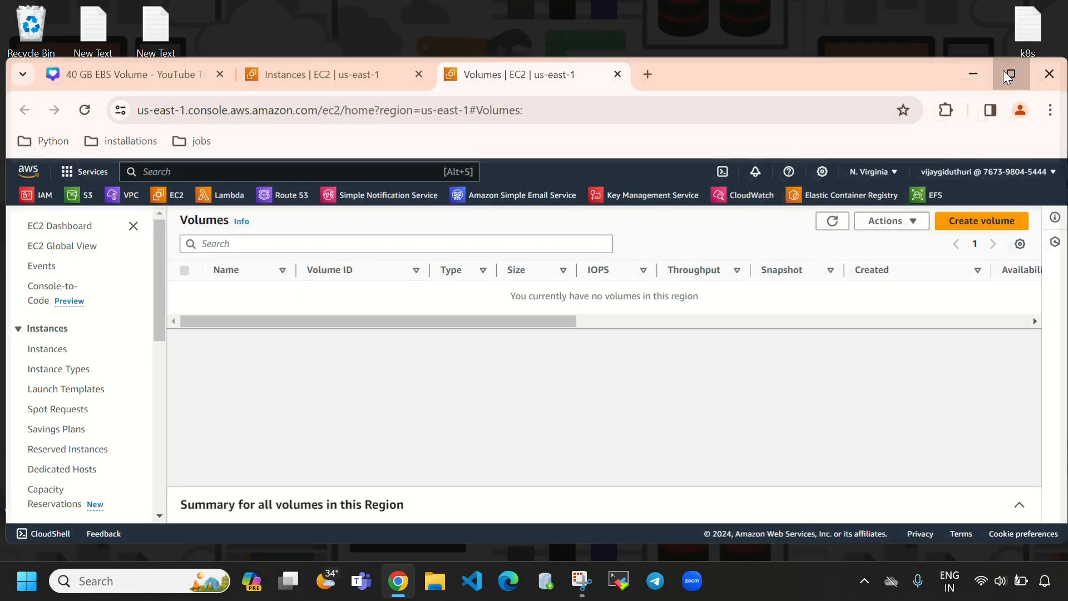
click(1010, 75)
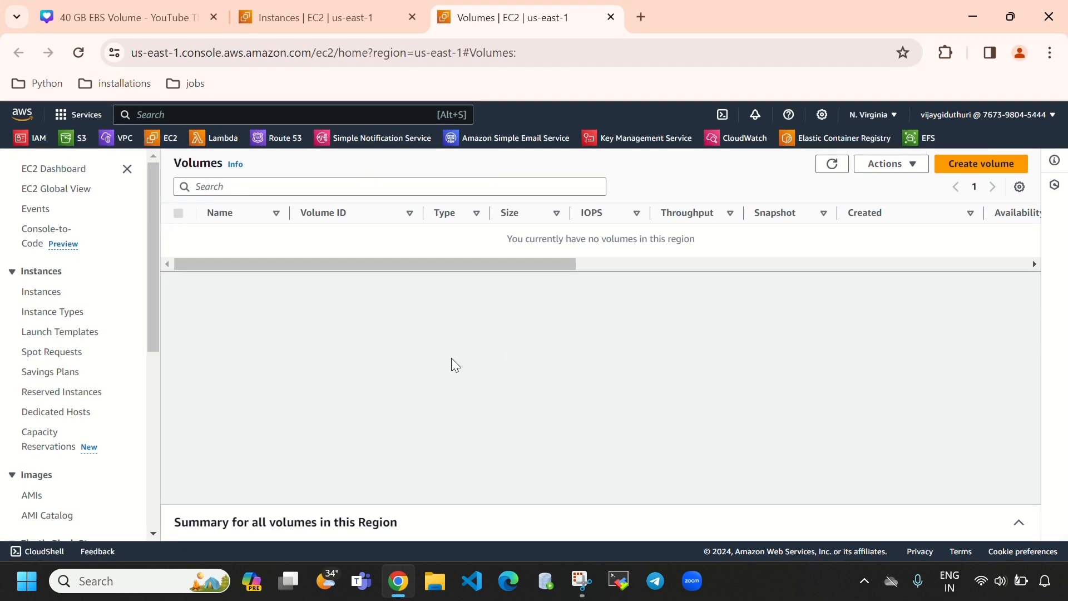
Step: From the instances list, begin launching an instance named windows-instance with the Windows quick-start image, Microsoft Windows Server 2022 Base
click(306, 15)
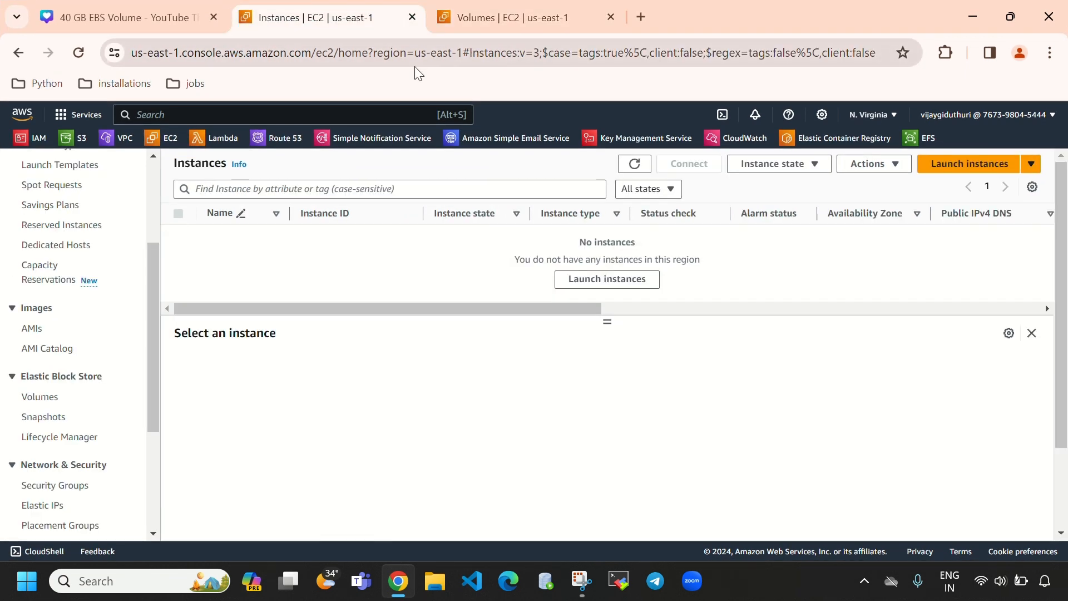
click(456, 22)
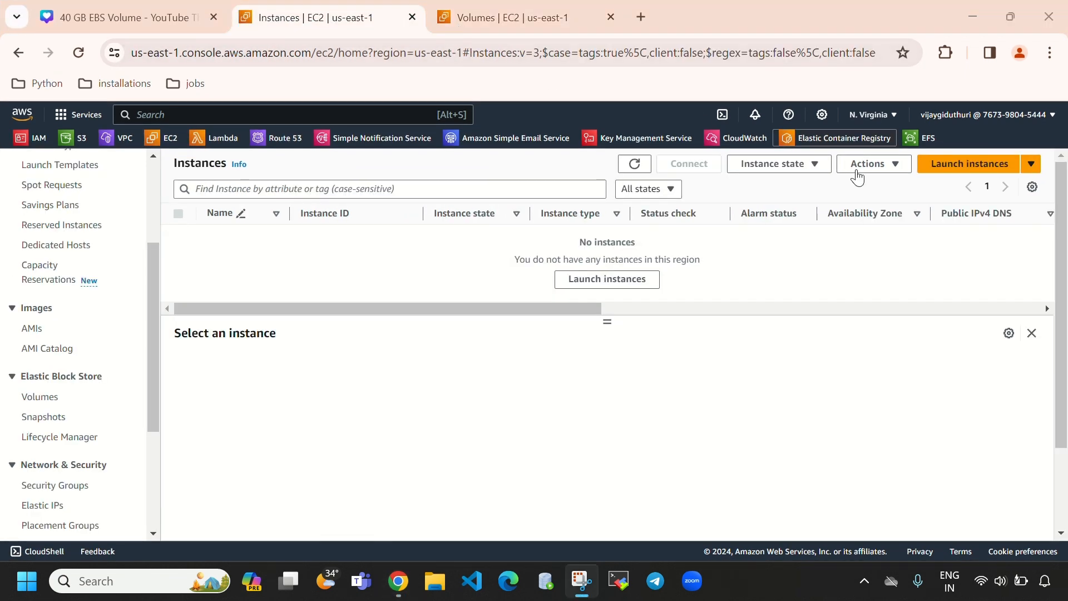
click(949, 169)
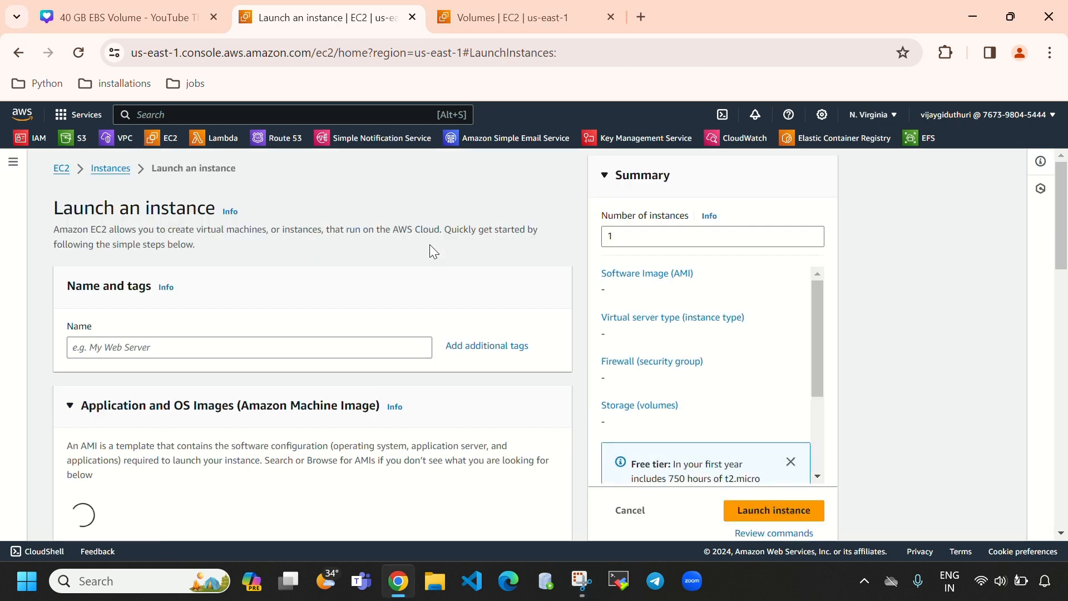
click(305, 349)
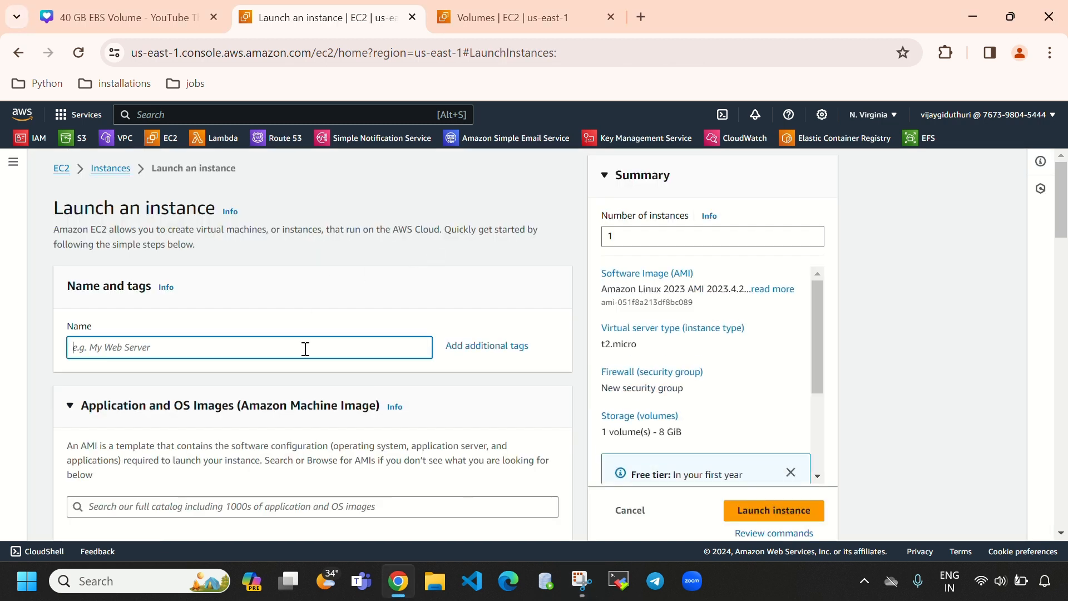
text(windows-instance)
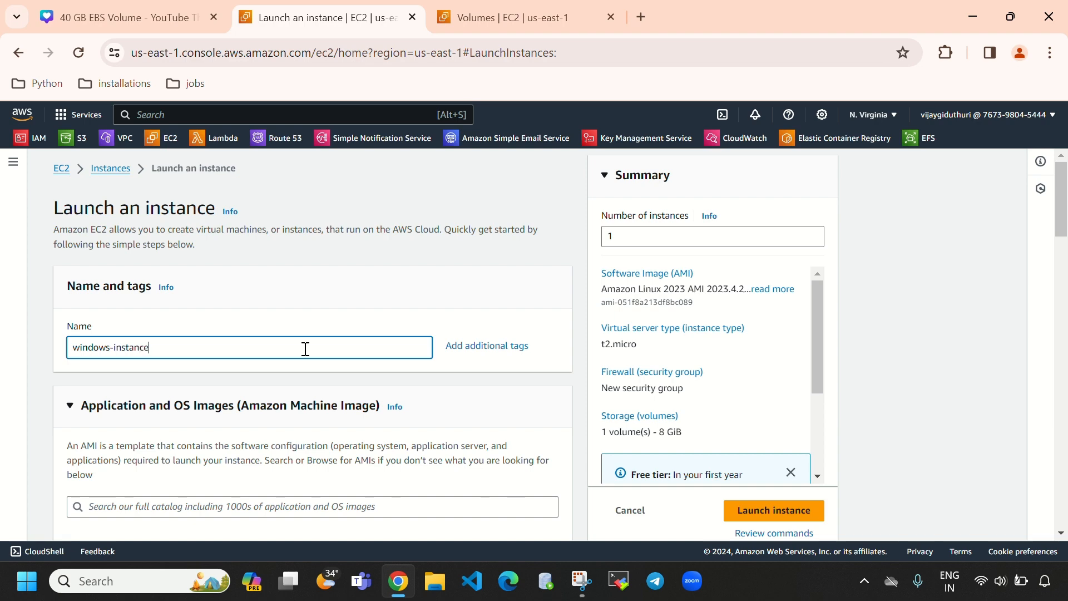
scroll(306, 349, down, 5)
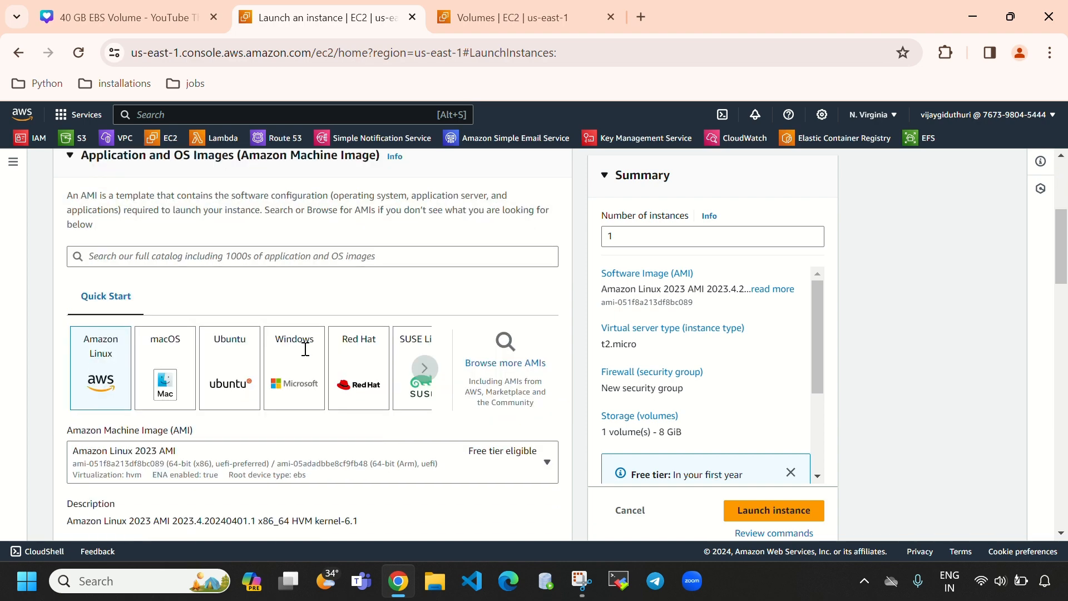
click(306, 372)
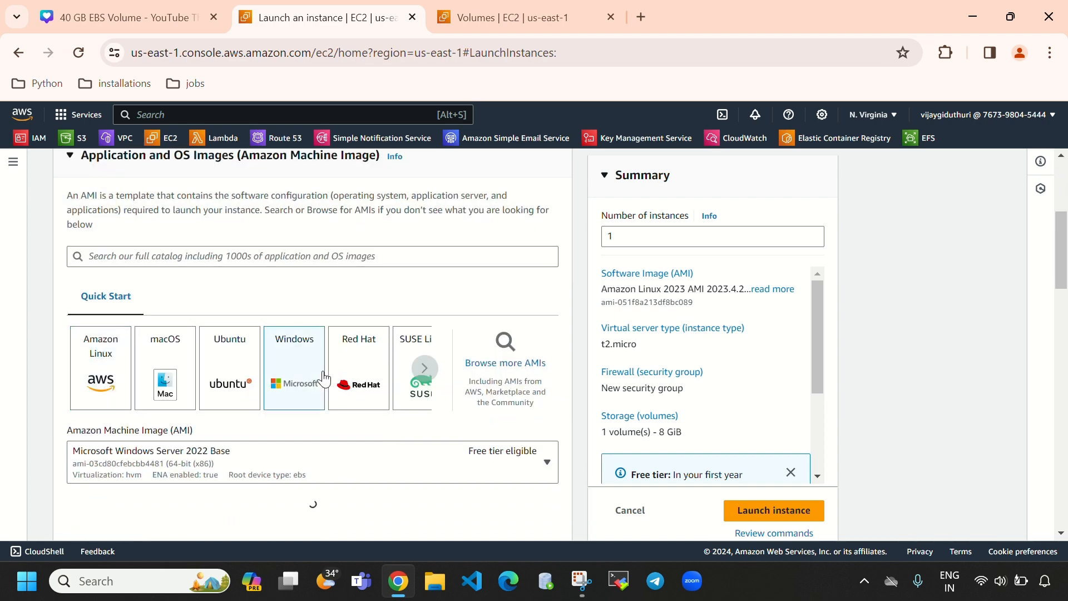
Step: Choose ec2key as the login key pair for the new instance
scroll(323, 376, down, 8)
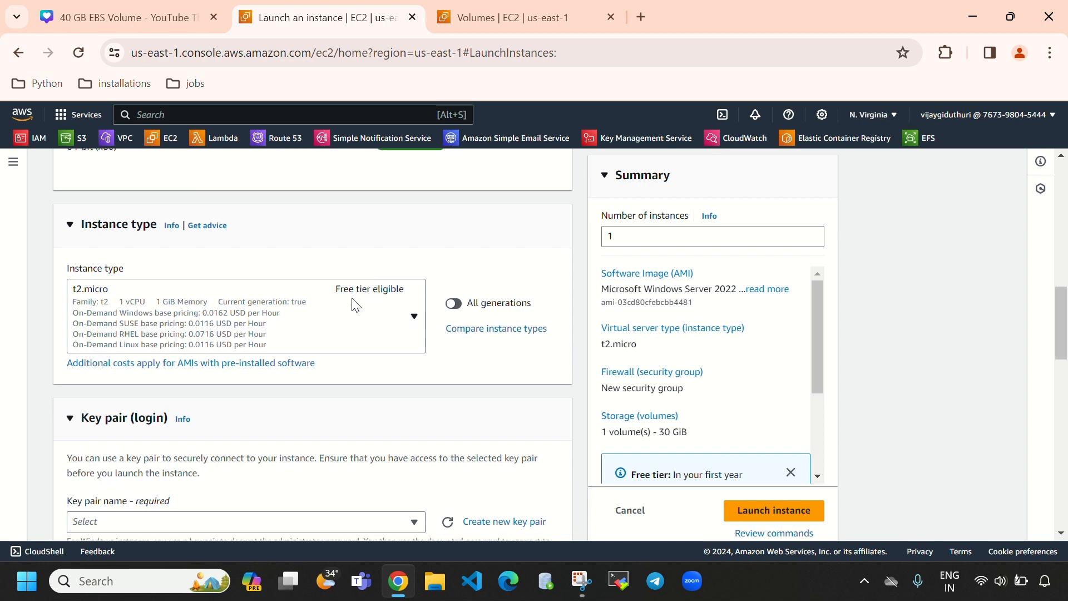
scroll(345, 322, down, 3)
click(310, 356)
scroll(331, 340, down, 3)
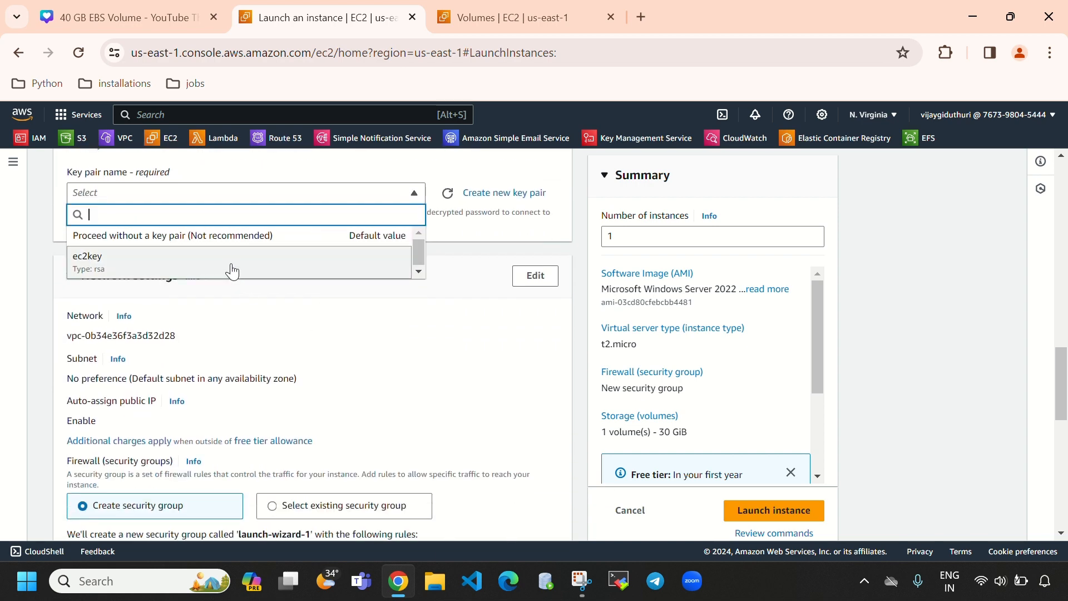
click(166, 268)
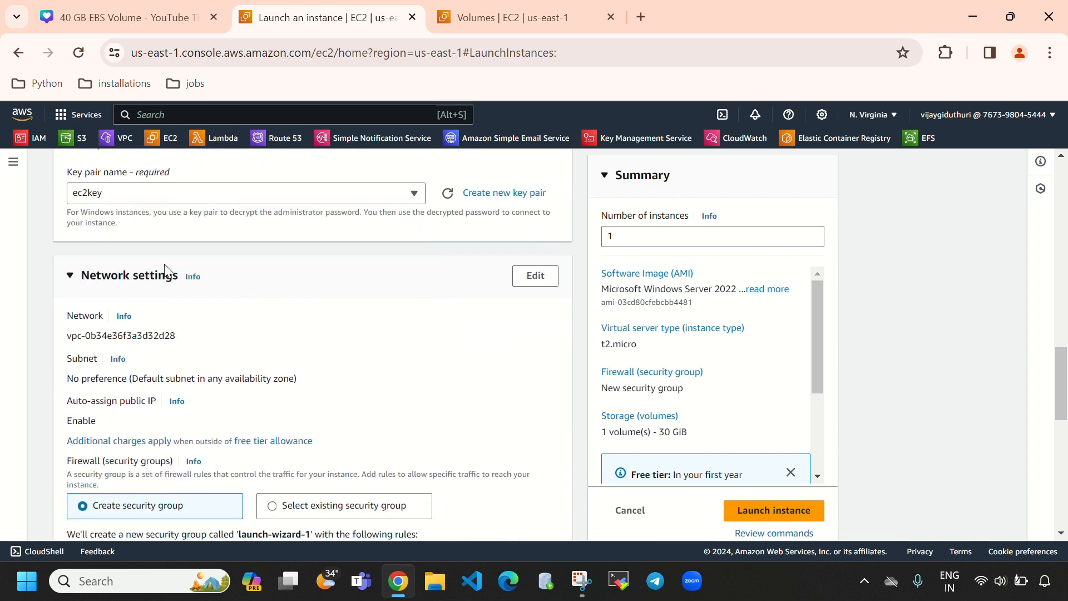
Step: Edit the network settings to place the instance in the my-vpc network
click(535, 275)
scroll(334, 312, down, 1)
click(356, 272)
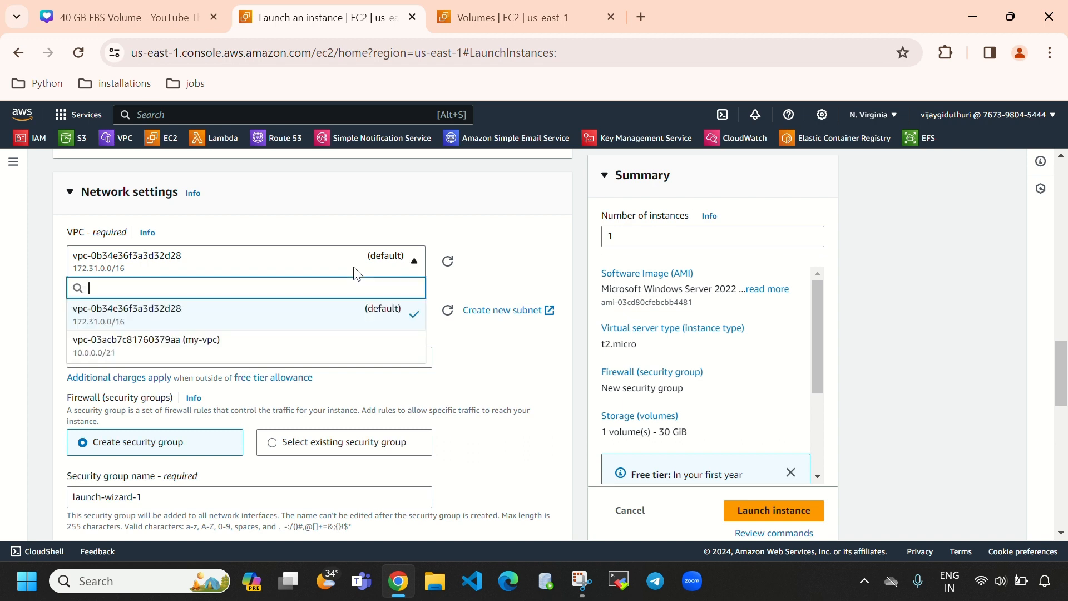
click(267, 341)
scroll(311, 254, down, 1)
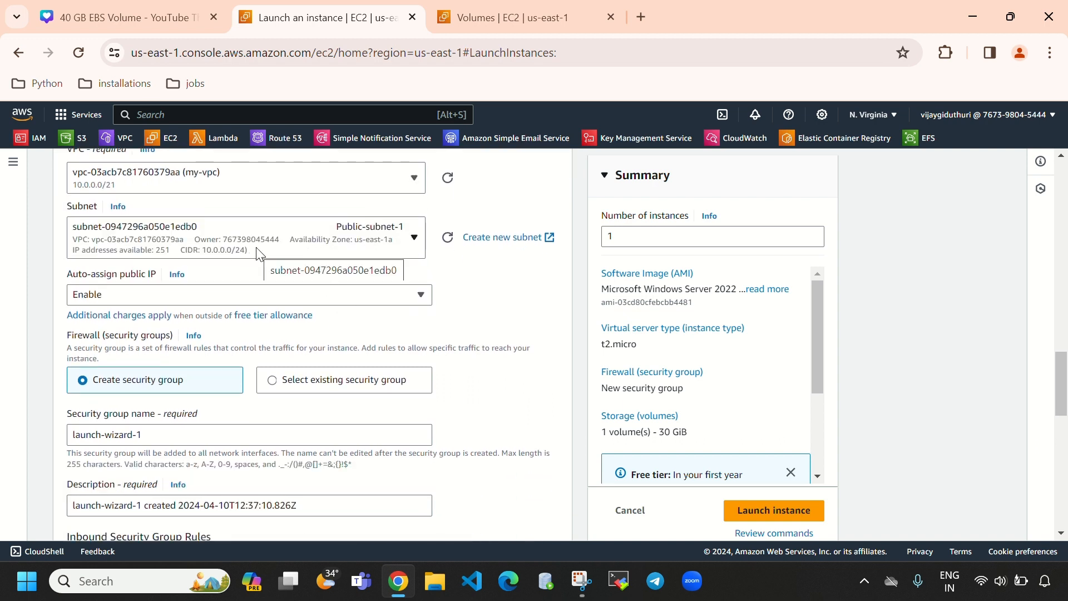
scroll(257, 254, down, 1)
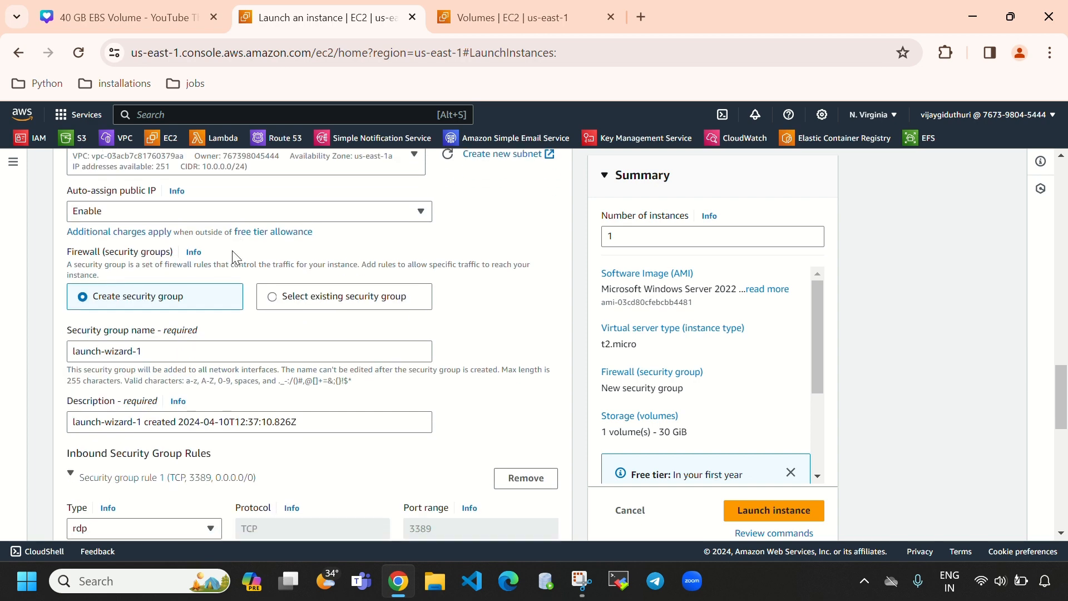
Step: Keep automatic public IP assignment enabled and assign the existing security group sg to the instance
click(75, 216)
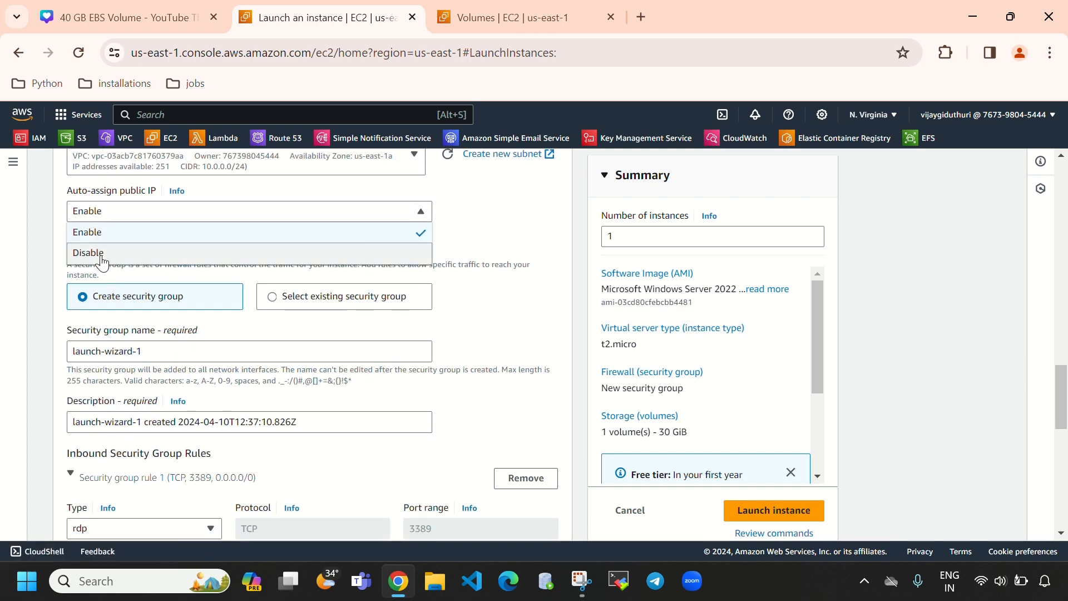
click(489, 223)
click(381, 297)
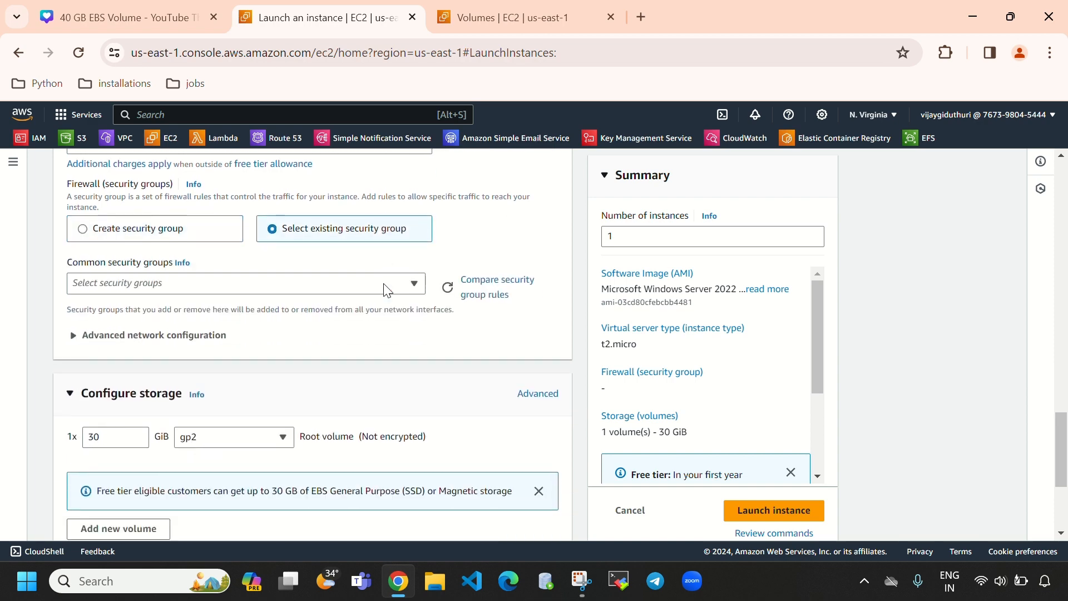
click(339, 265)
click(139, 328)
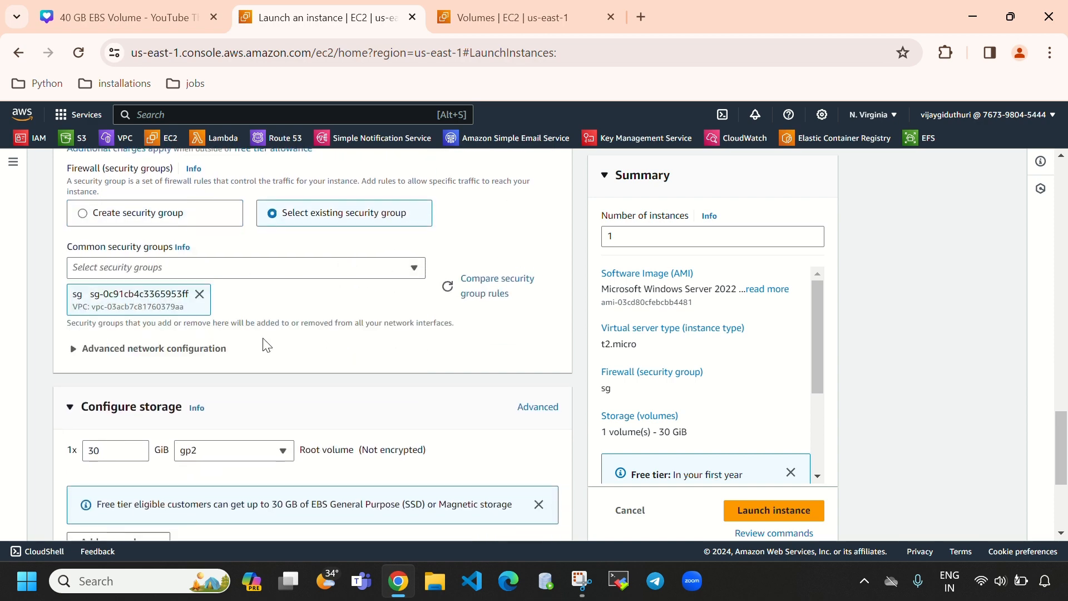
Step: Review the storage and image settings and launch the instance
scroll(233, 282, down, 3)
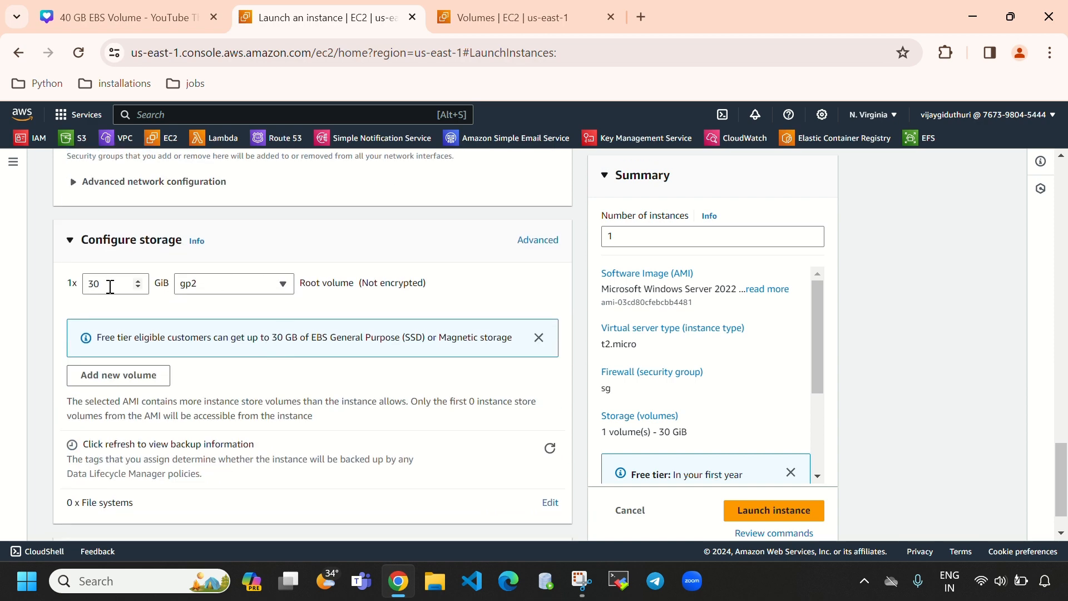
scroll(273, 359, up, 15)
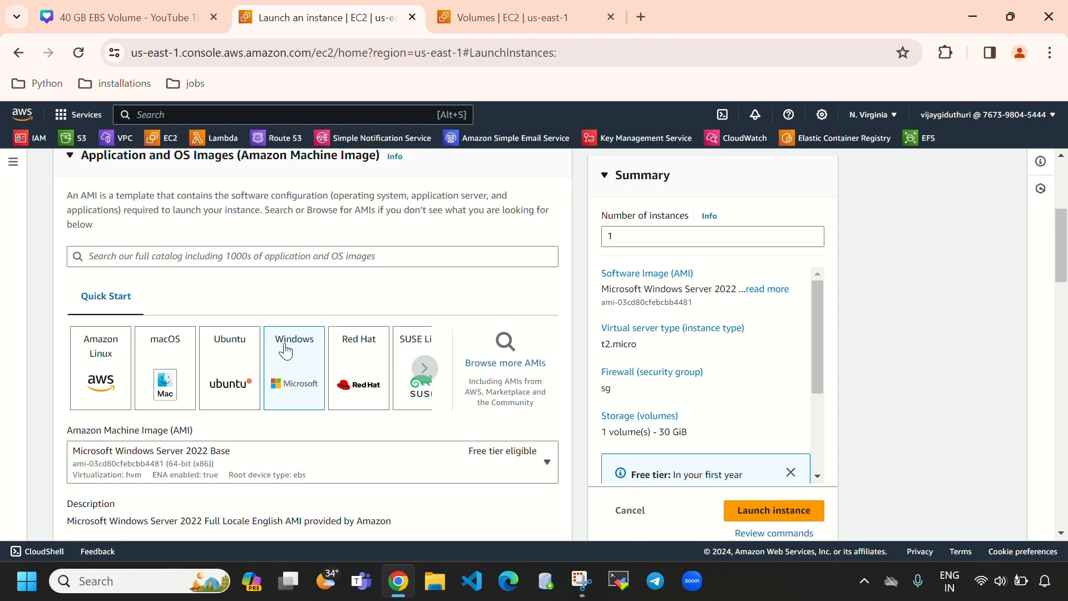
scroll(301, 361, down, 15)
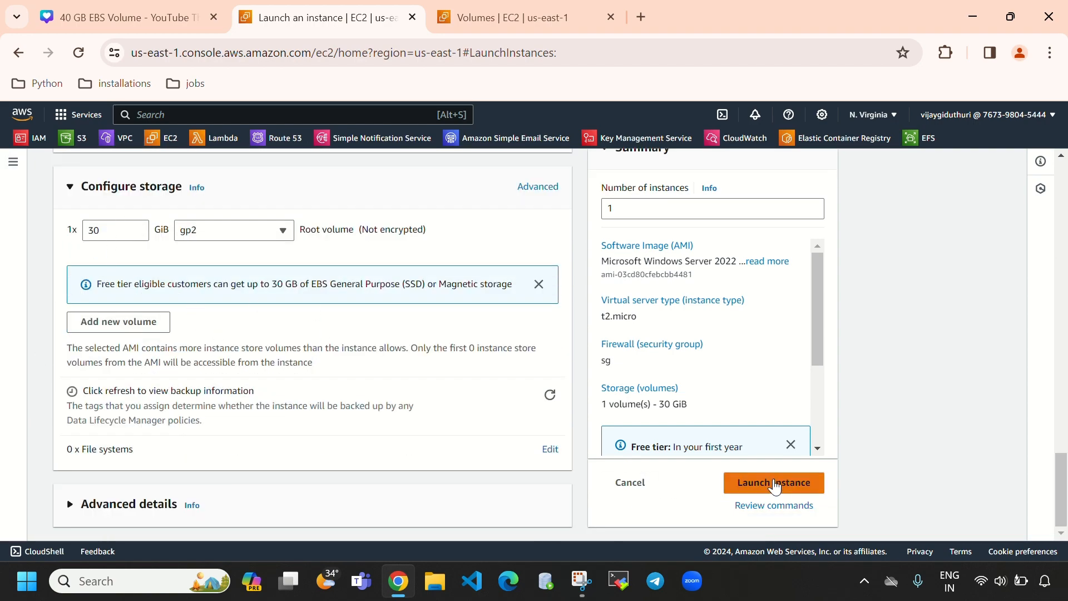
click(775, 486)
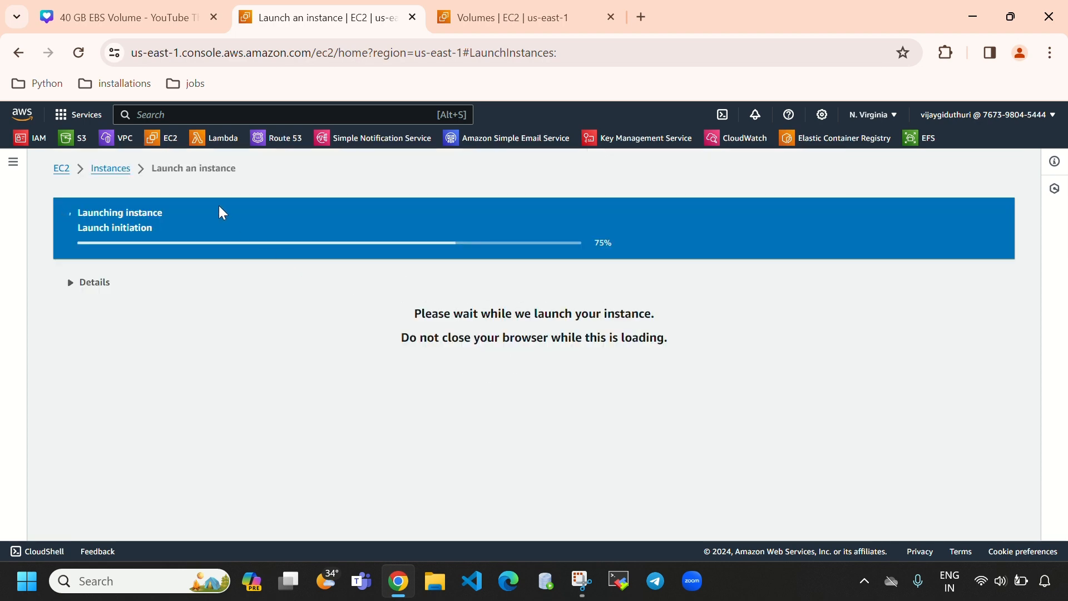
Step: Return to the instances list, examine the details of windows-instance and refresh the list to check its state
click(104, 170)
click(634, 164)
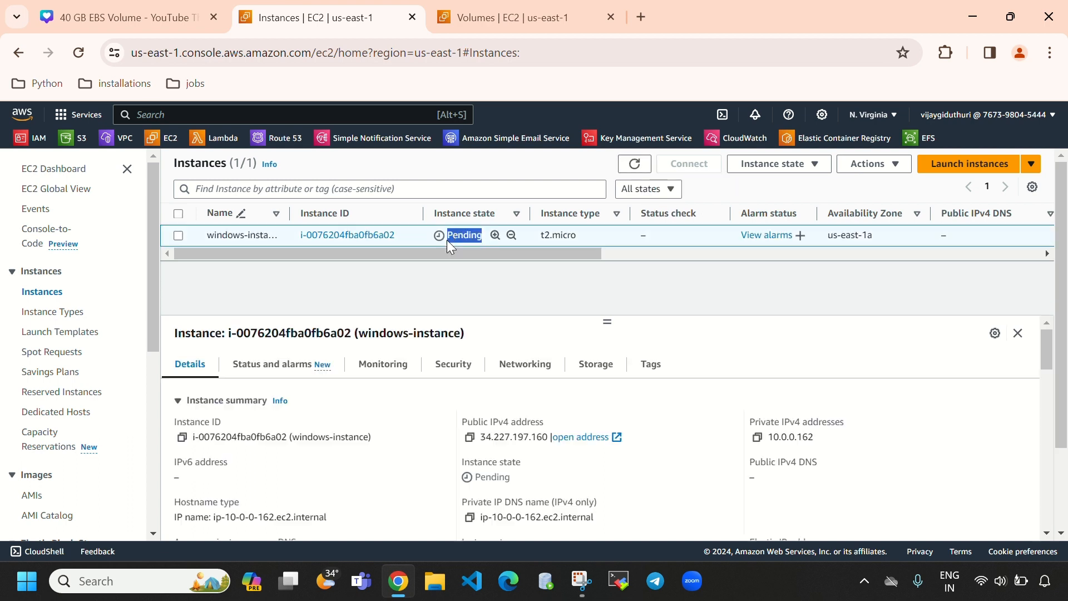
click(635, 165)
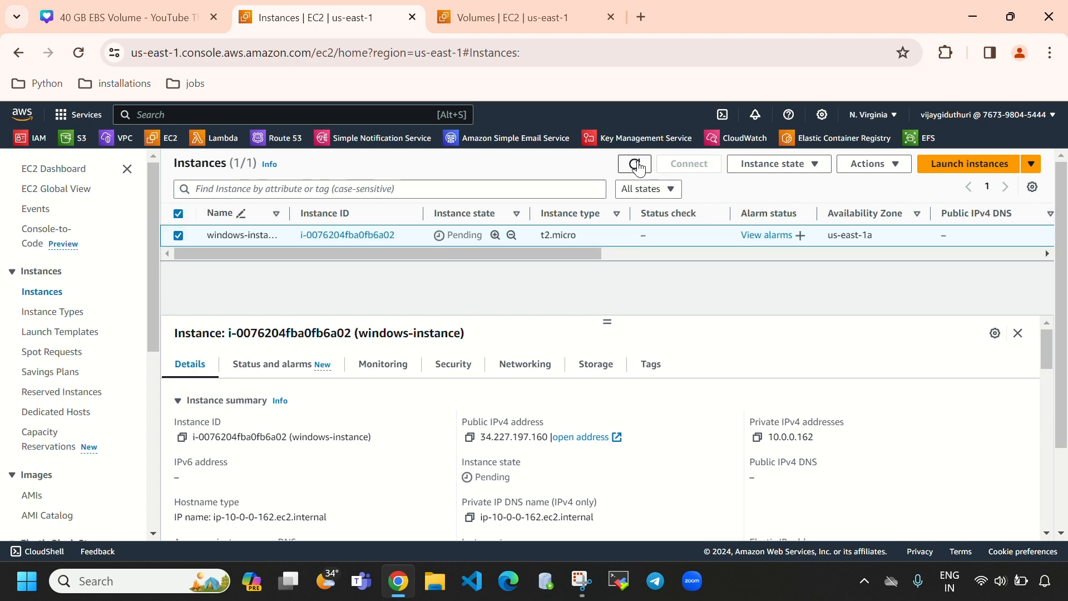
scroll(579, 467, down, 10)
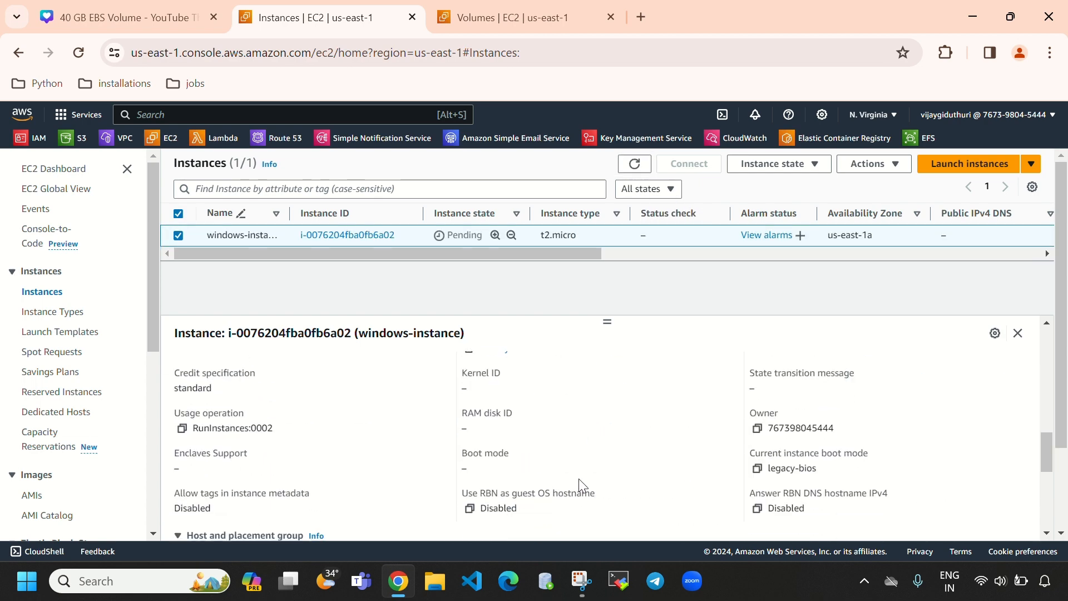
scroll(579, 478, down, 6)
scroll(582, 453, up, 6)
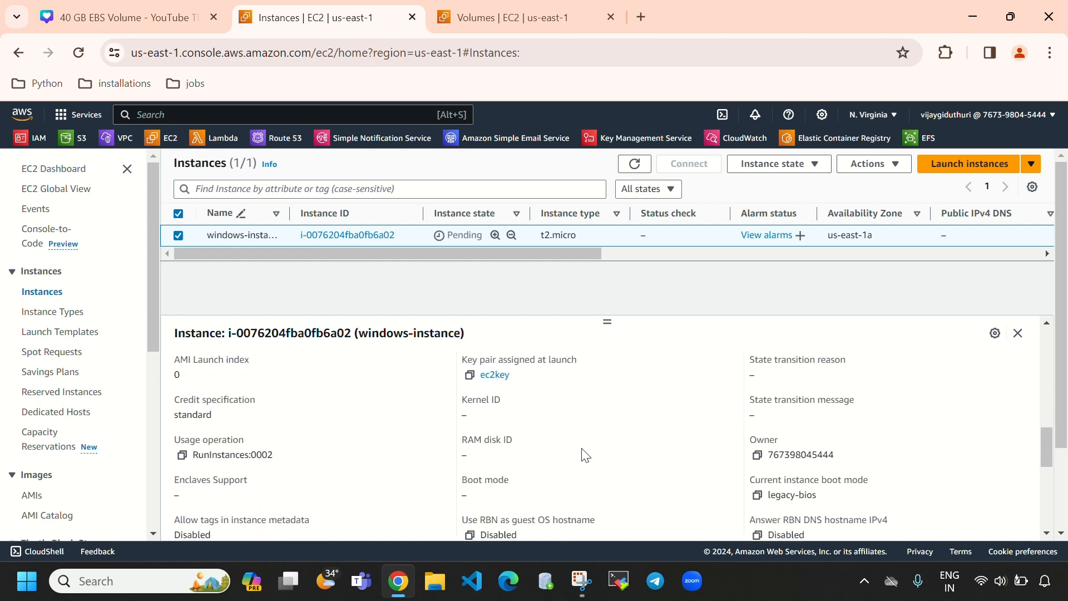
scroll(584, 456, up, 2)
scroll(551, 461, up, 6)
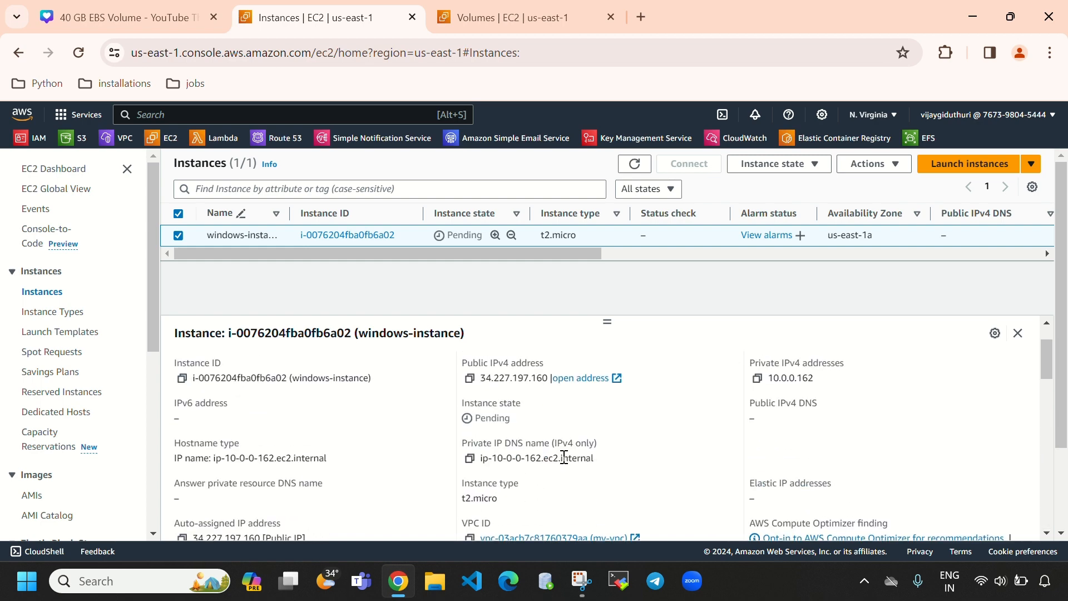
click(634, 165)
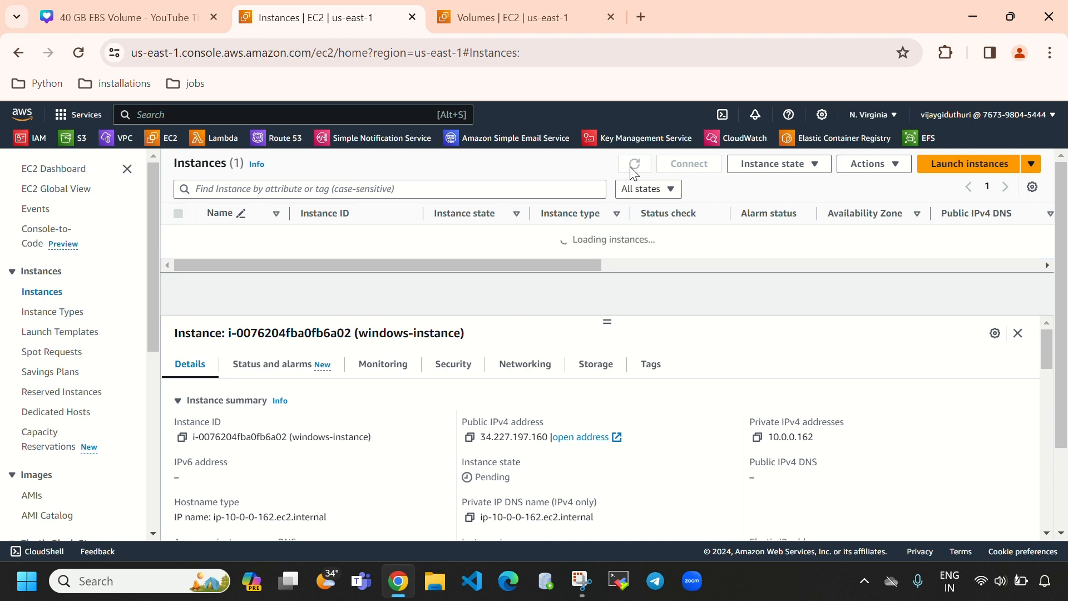
click(439, 34)
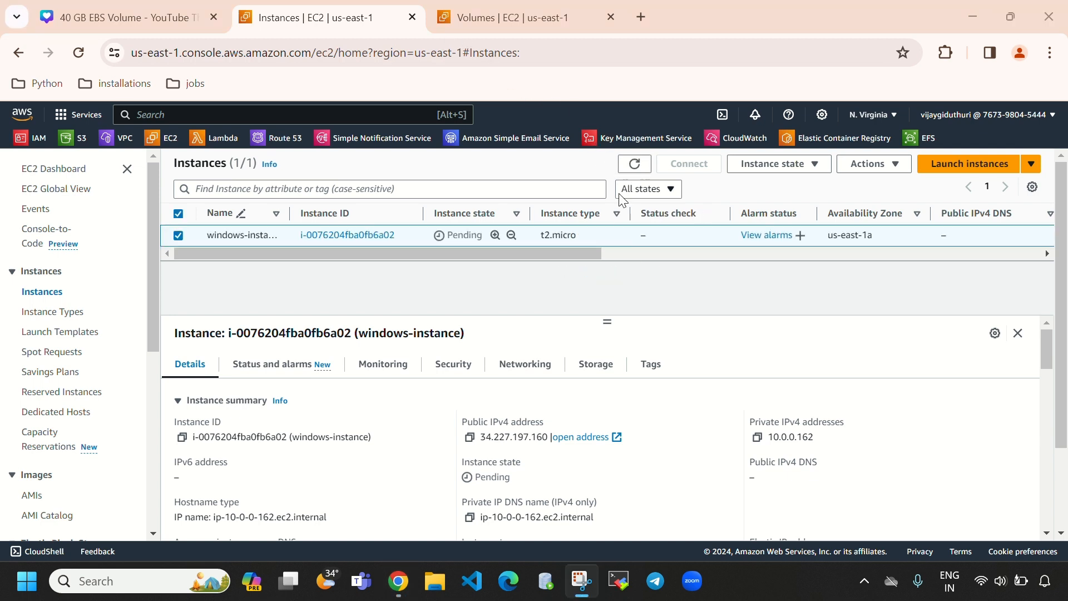
Step: Refresh the instances list repeatedly to check whether windows-instance has started running
click(636, 164)
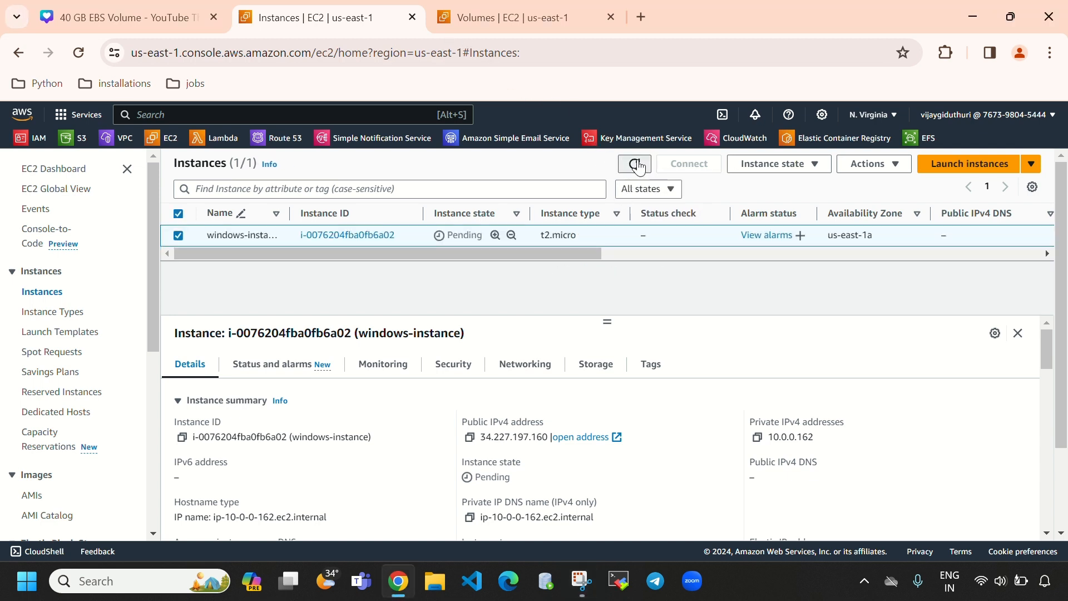
click(638, 166)
click(637, 166)
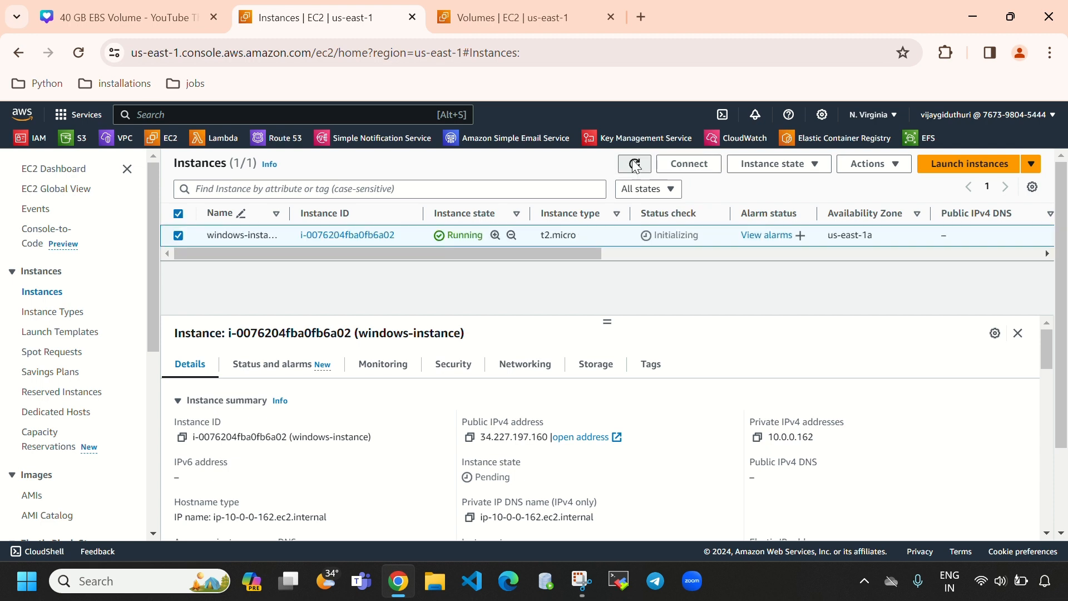
click(636, 165)
drag(446, 236, 482, 234)
drag(608, 318, 608, 317)
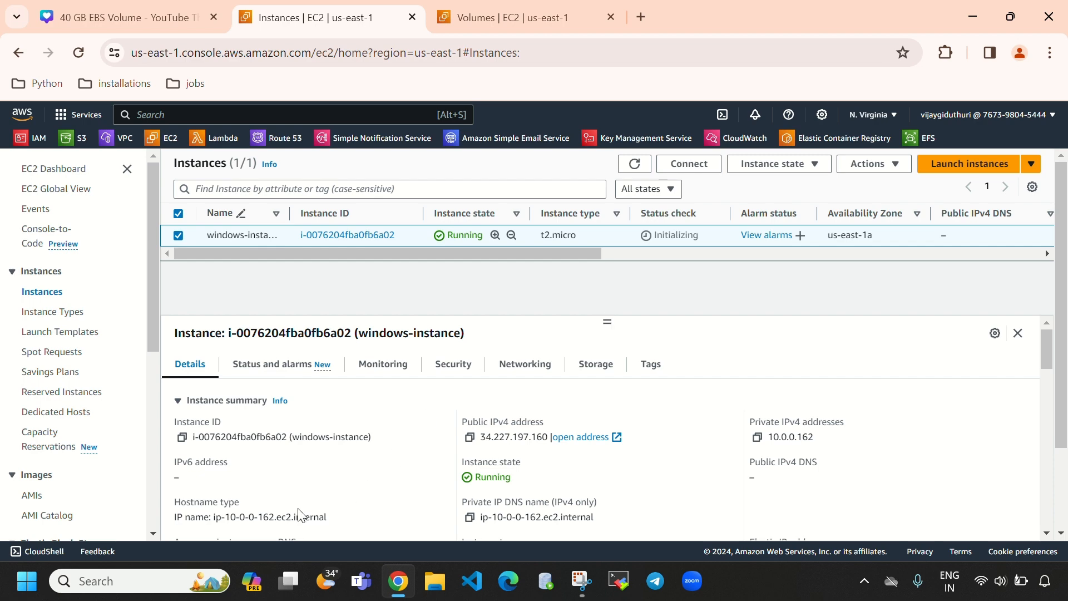
Step: Open Remote Desktop Connection and set the computer to the instance's public IPv4 address, 34.227.197.160
click(181, 579)
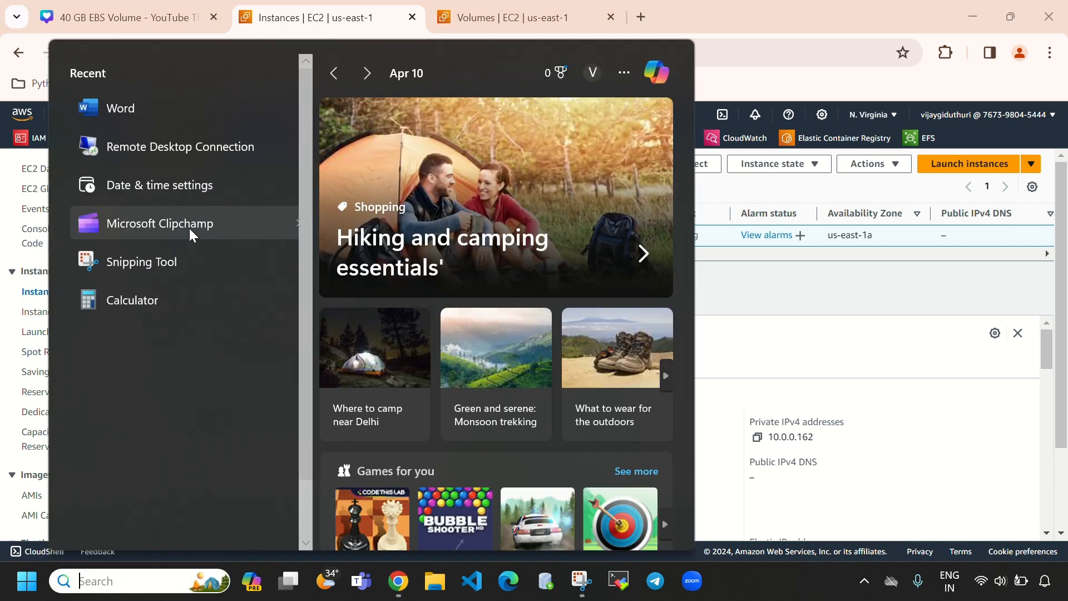
click(193, 147)
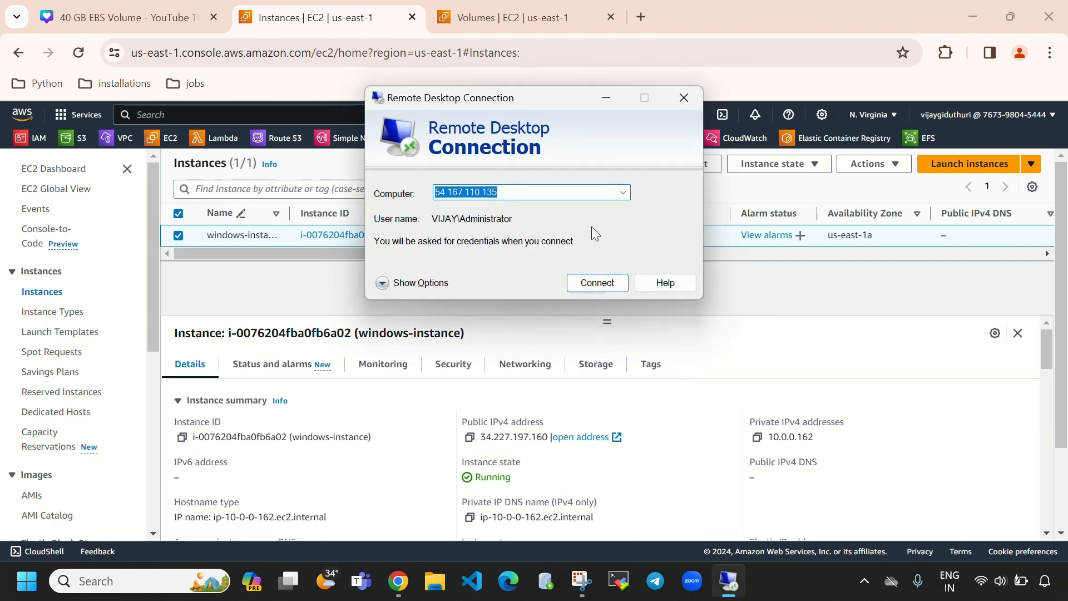
key(BackSpace)
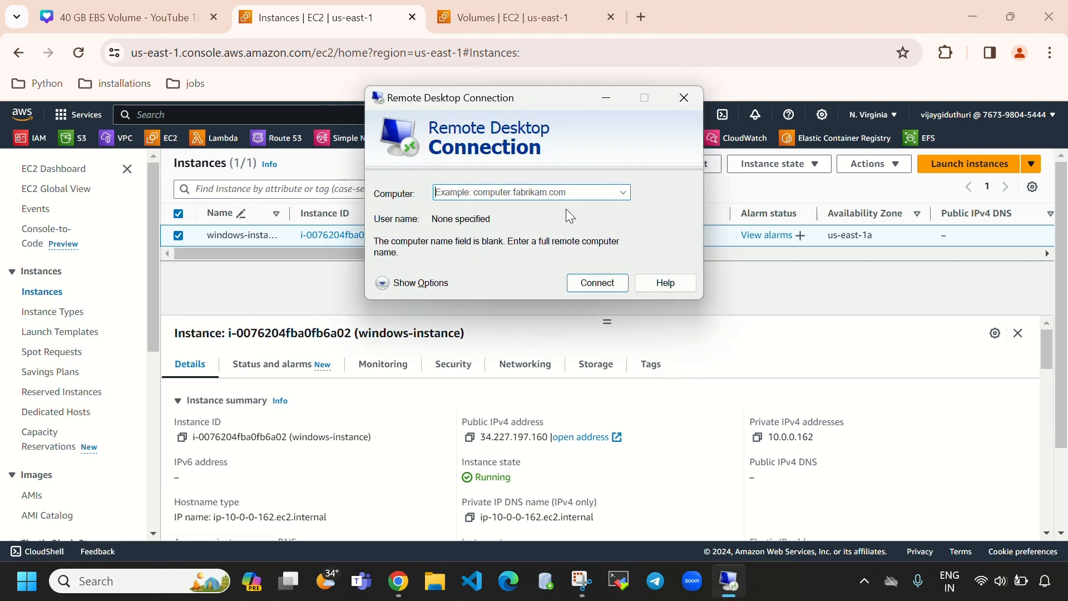
click(606, 98)
click(470, 437)
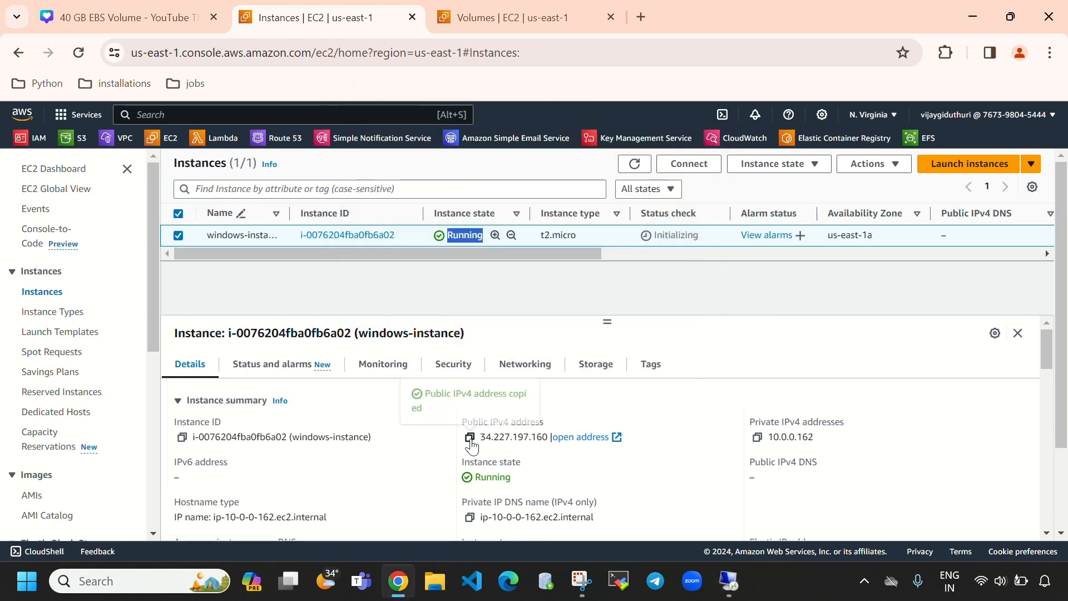
click(729, 581)
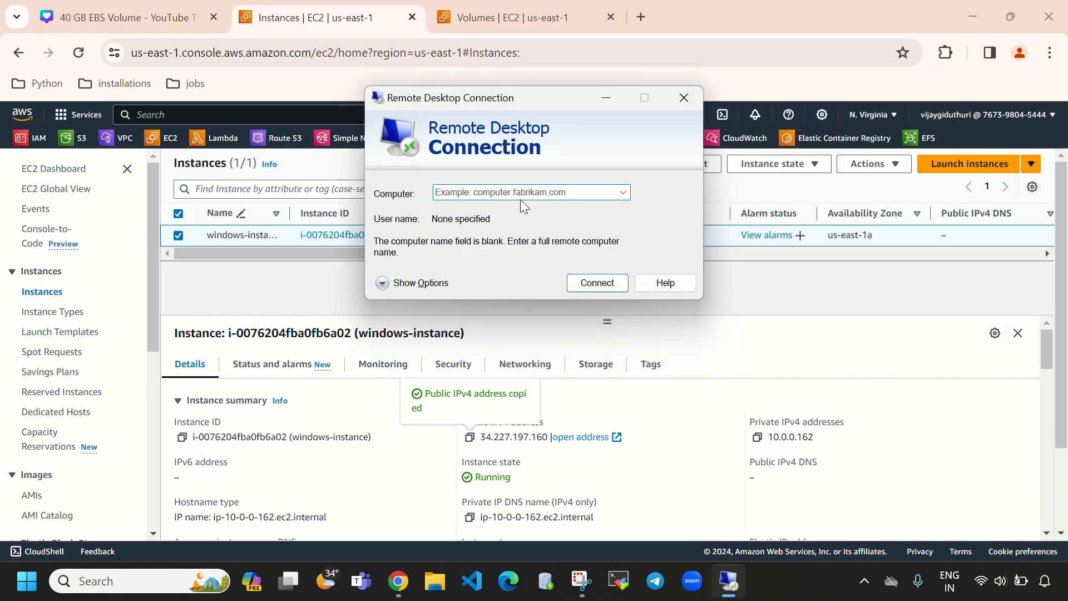
key(ctrl+v)
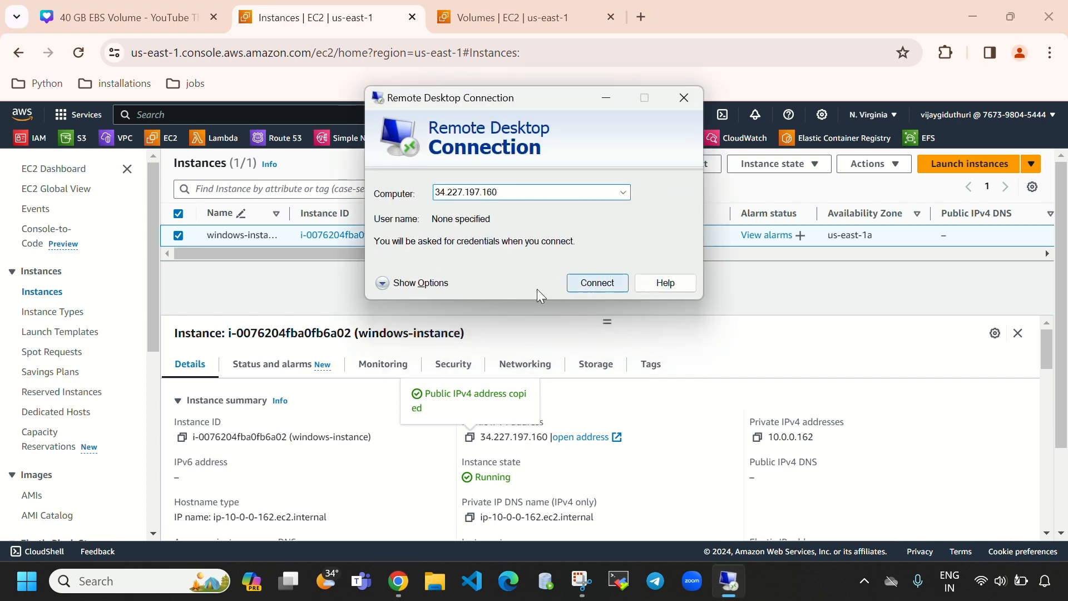
Step: Copy the user name Administrator from the instance's RDP client details into the remote desktop logon settings and start the connection
click(389, 283)
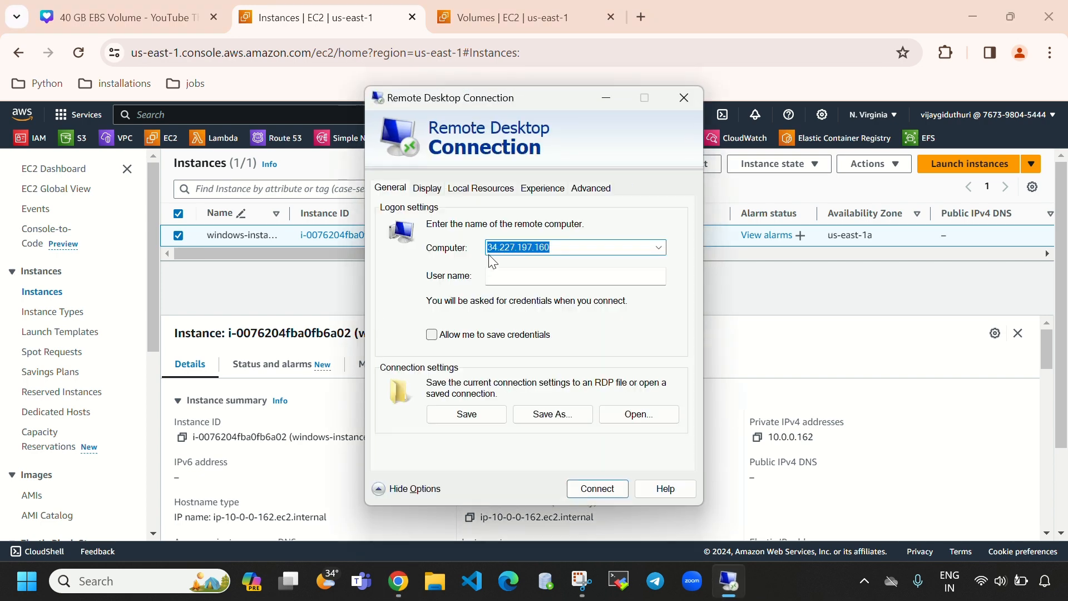
click(516, 278)
click(601, 98)
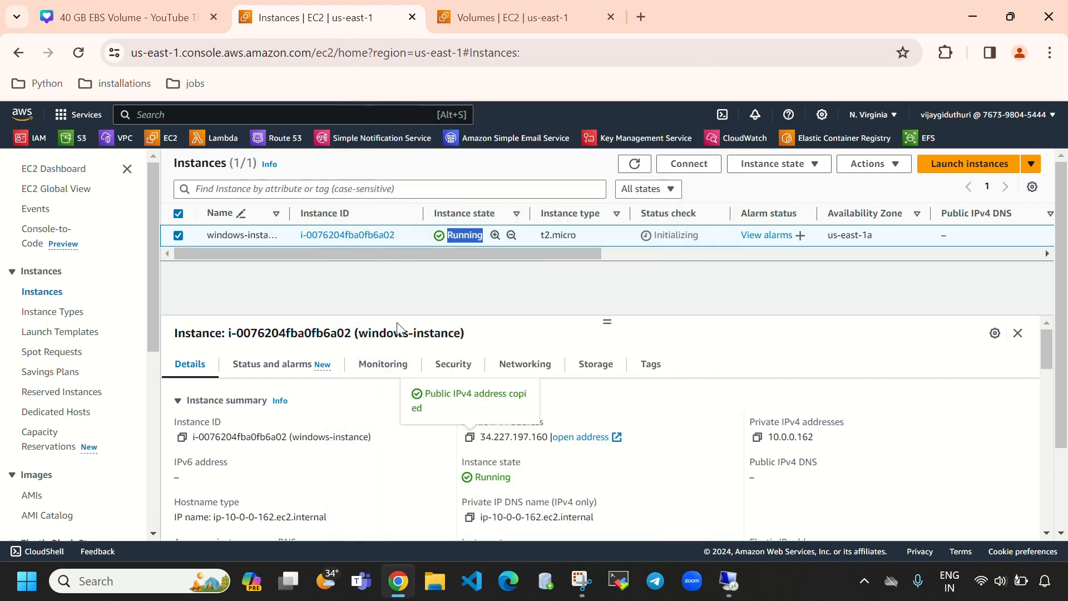
click(696, 164)
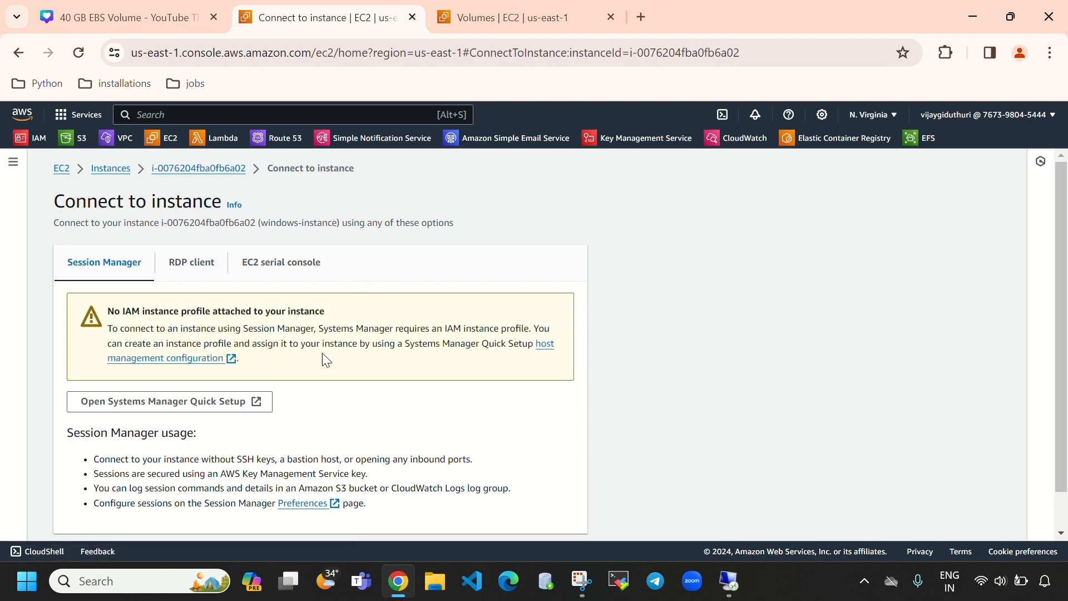
scroll(325, 356, down, 1)
click(191, 232)
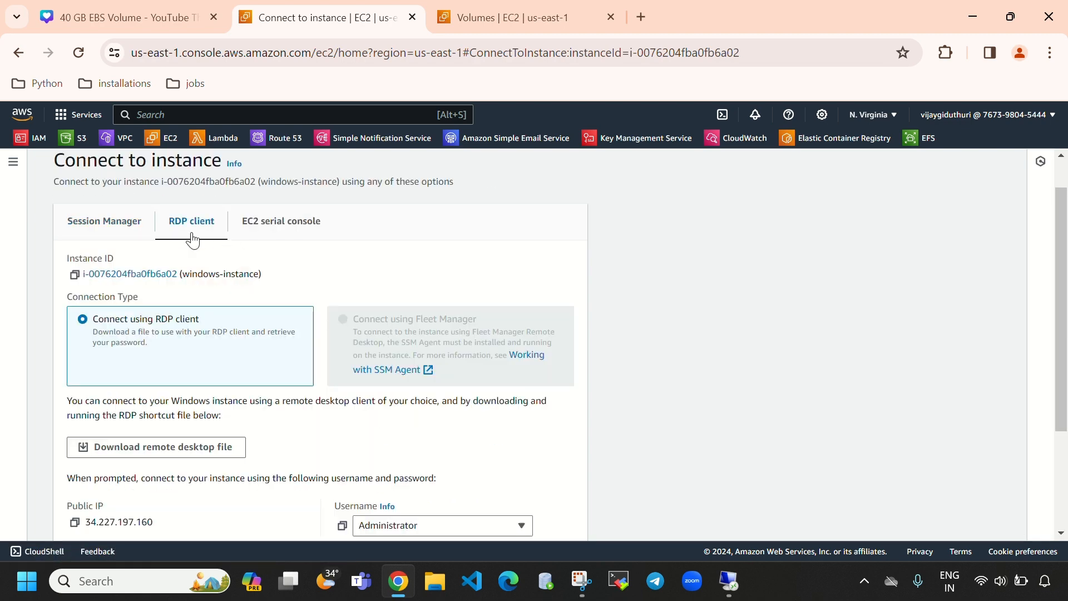
scroll(295, 320, down, 4)
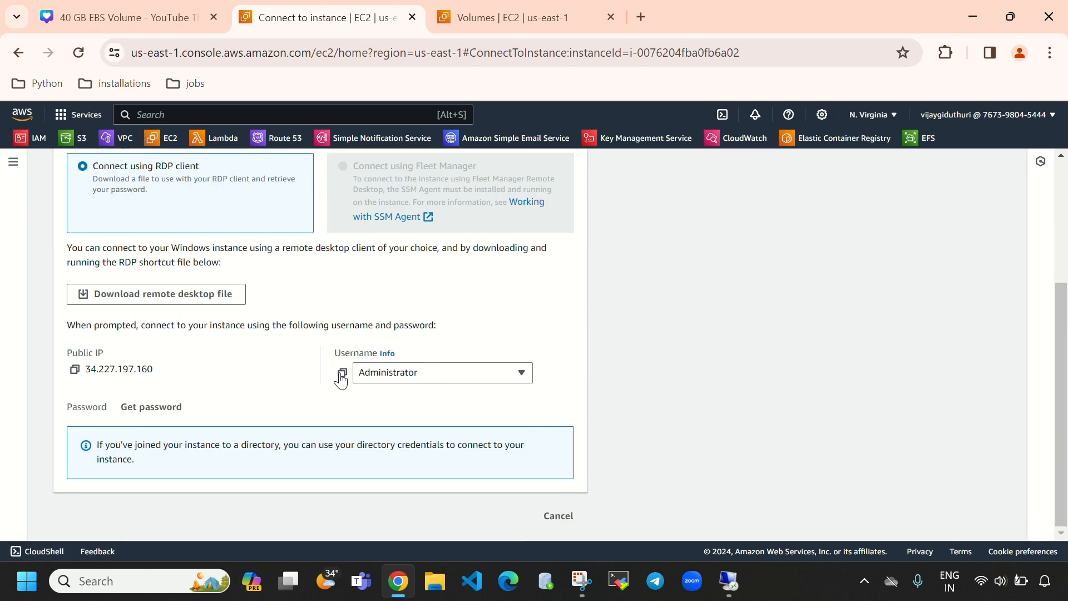
click(341, 374)
click(729, 581)
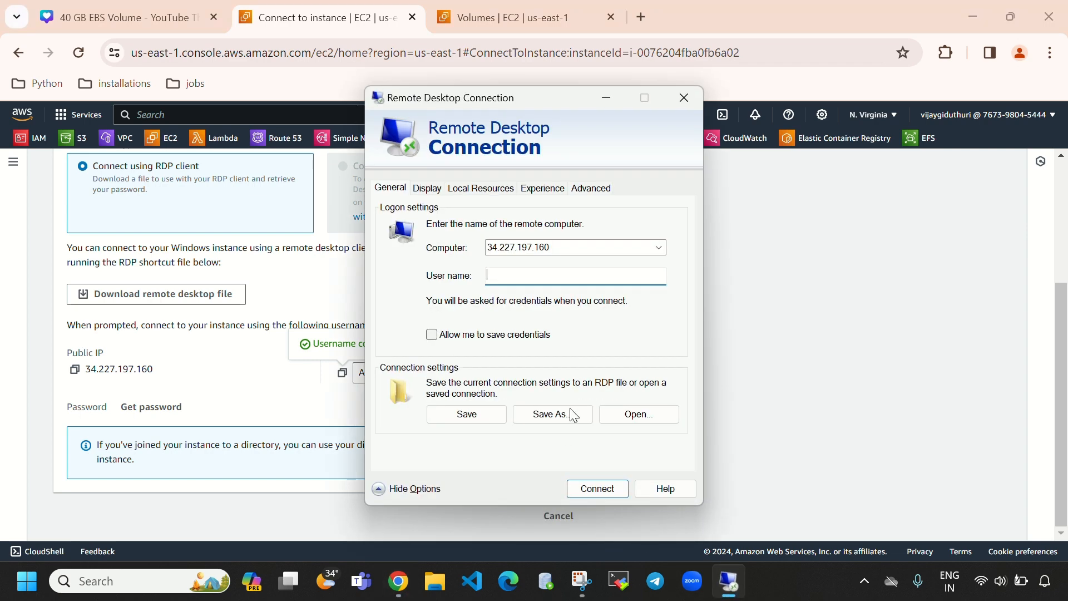
key(ctrl+v)
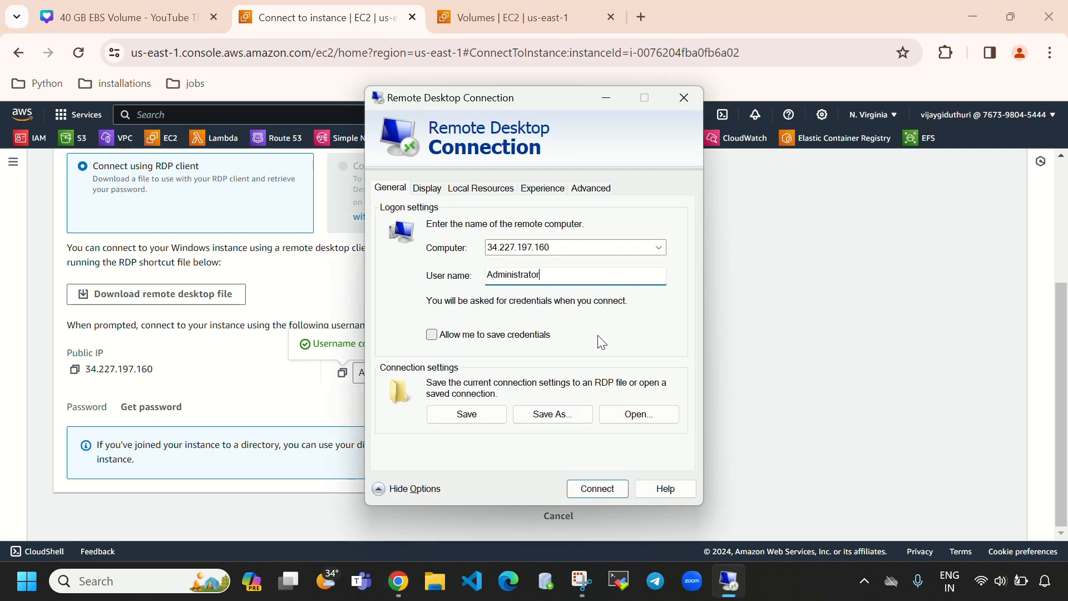
click(591, 490)
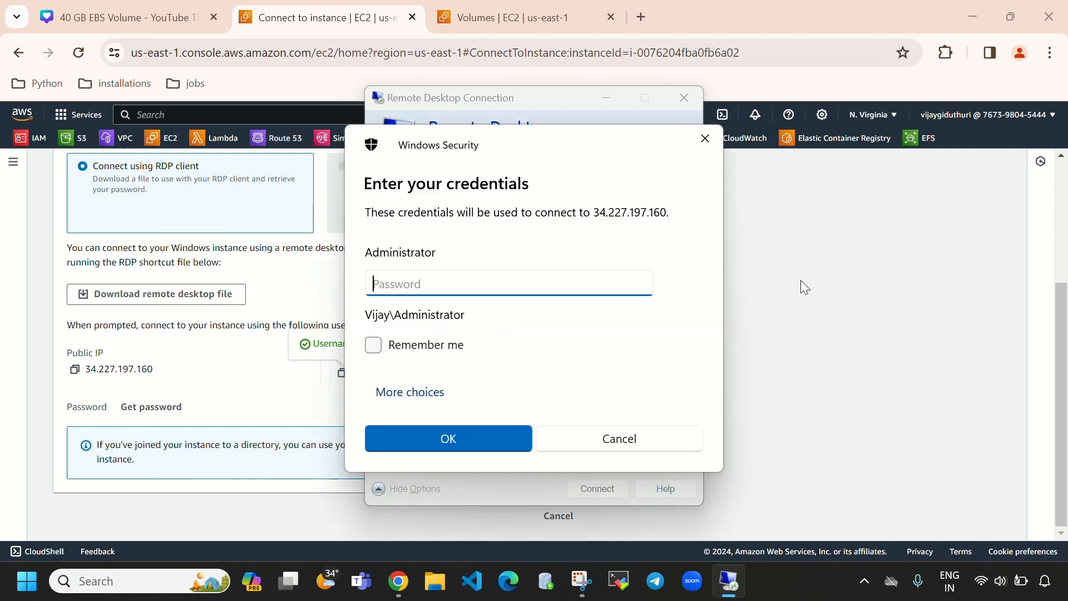
Step: Try to retrieve the Windows administrator password from the instance's RDP client details
click(886, 290)
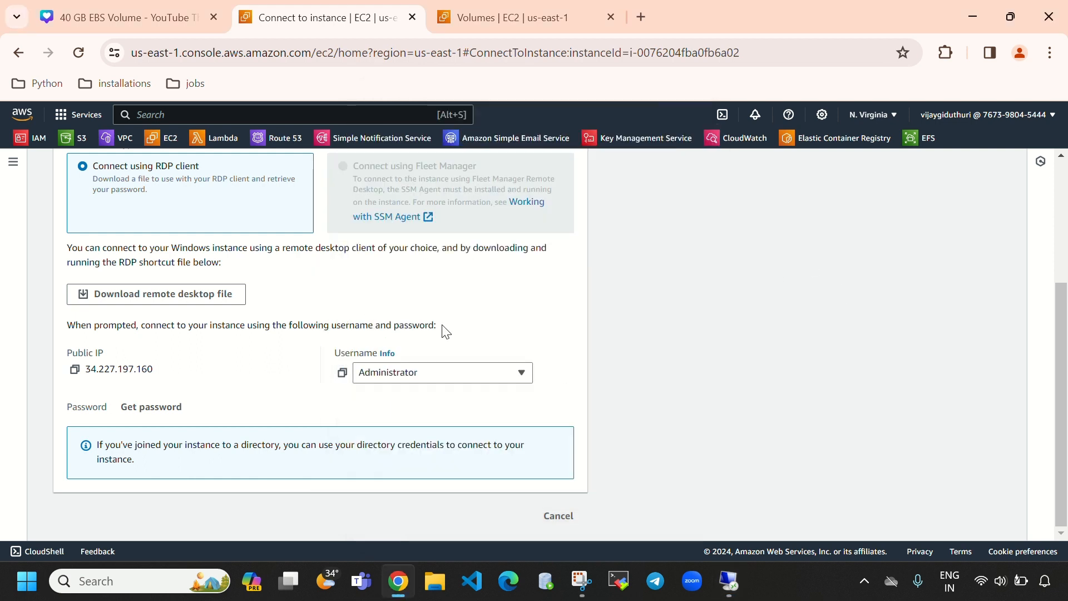
click(169, 409)
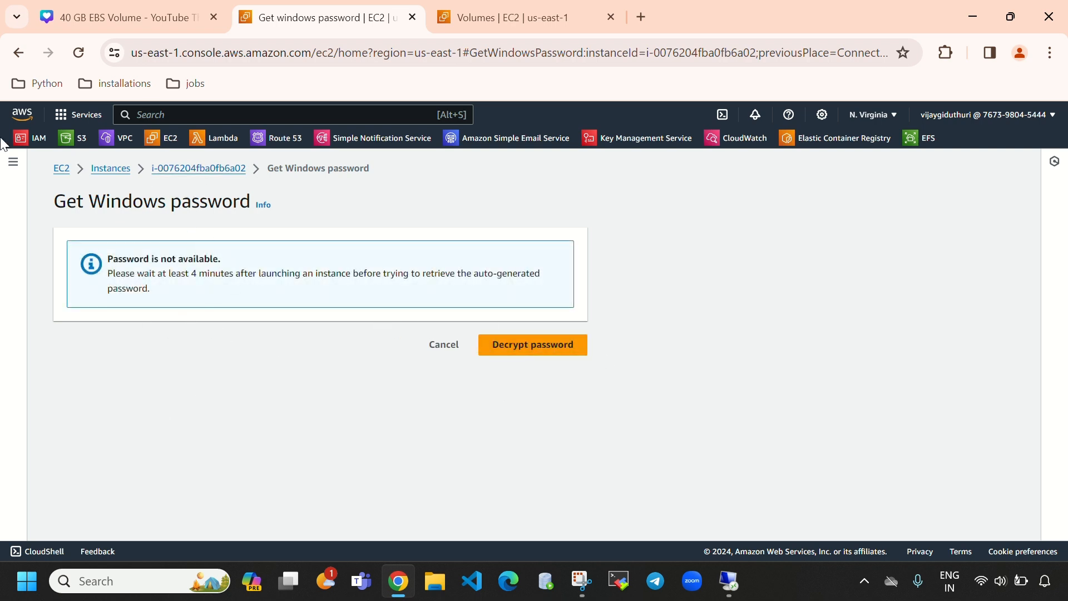
click(21, 52)
scroll(329, 407, down, 1)
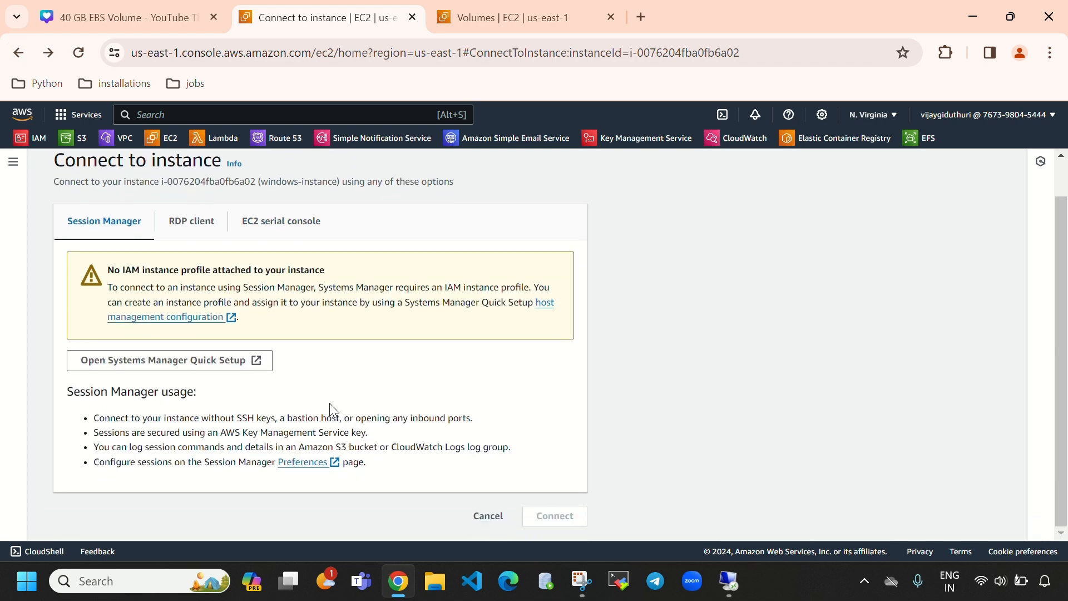
click(192, 225)
scroll(223, 373, down, 3)
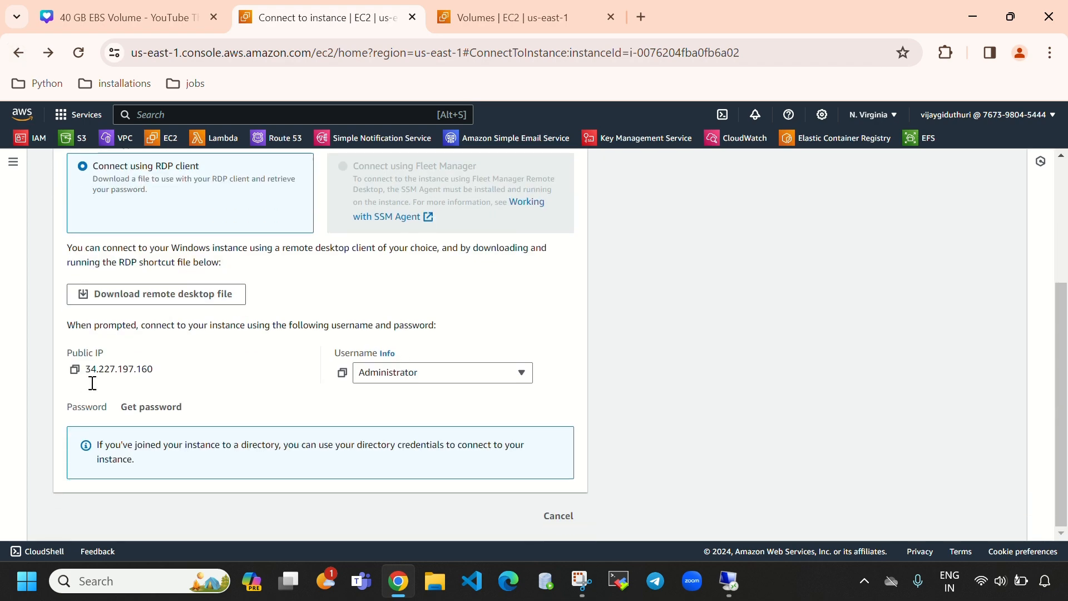
click(158, 413)
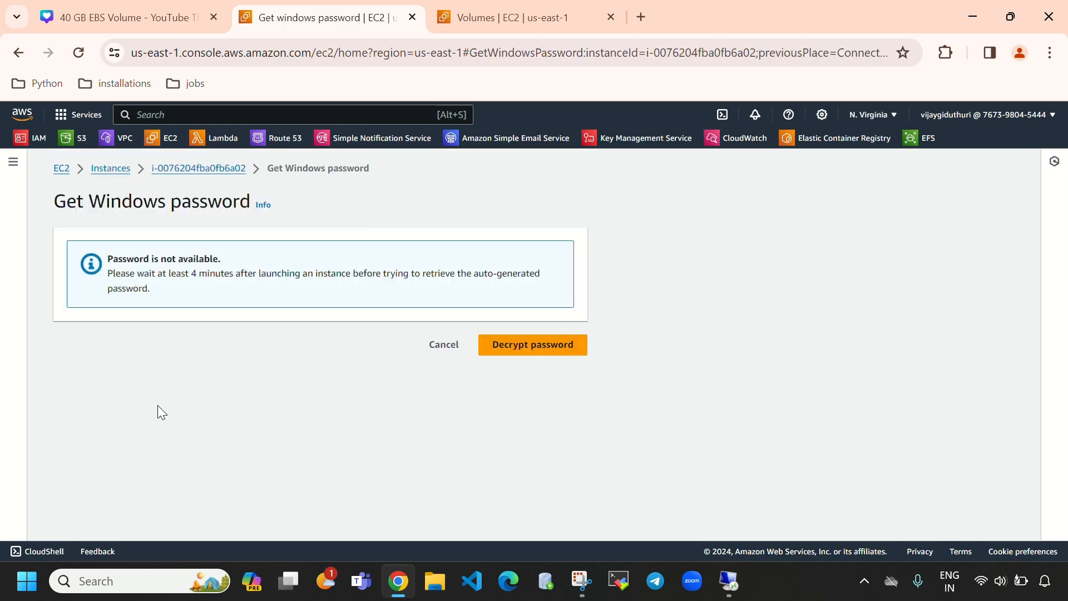
click(565, 346)
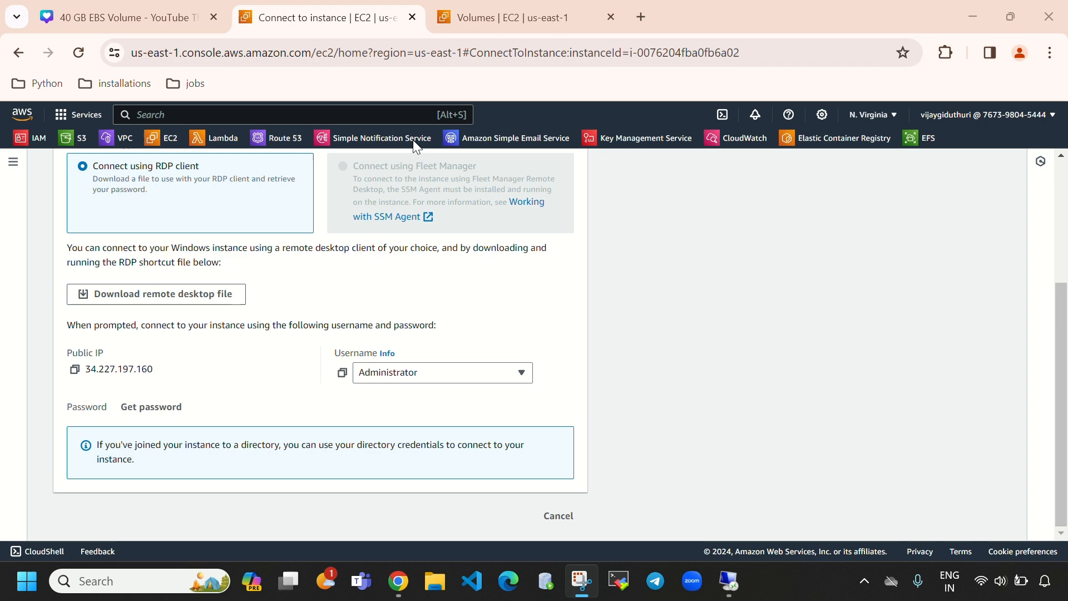
Step: Reopen the RDP client connection details of windows-instance from the instances list and request its Windows password
scroll(303, 188, up, 3)
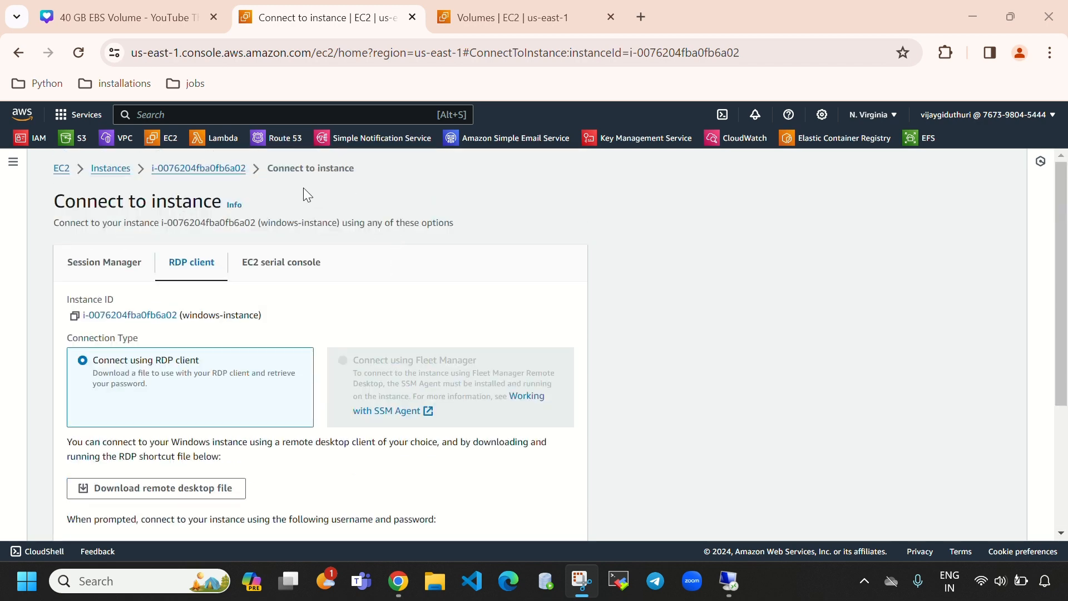
click(122, 168)
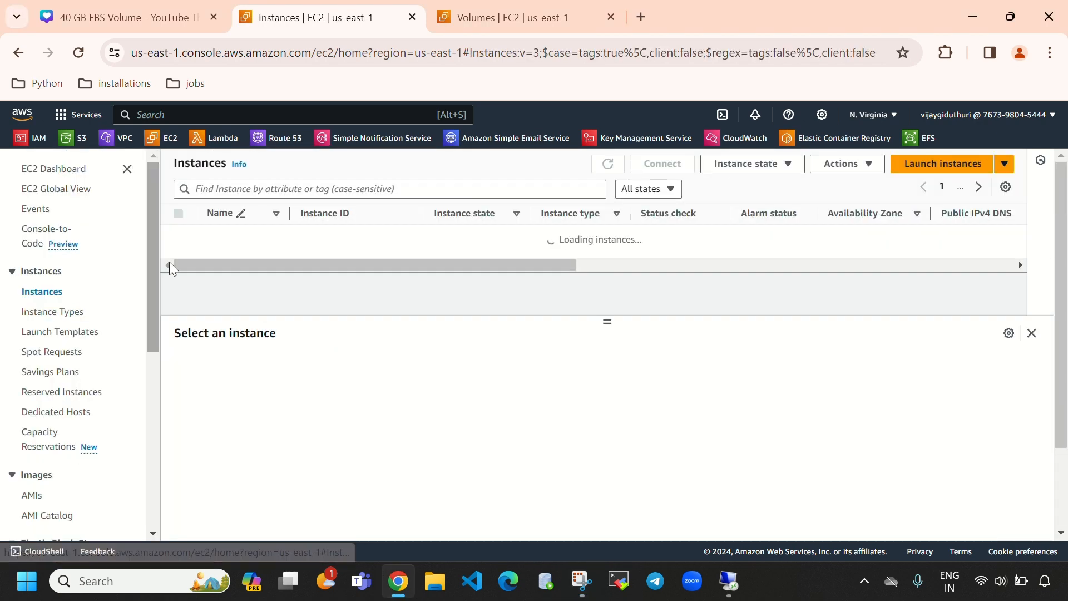
click(178, 236)
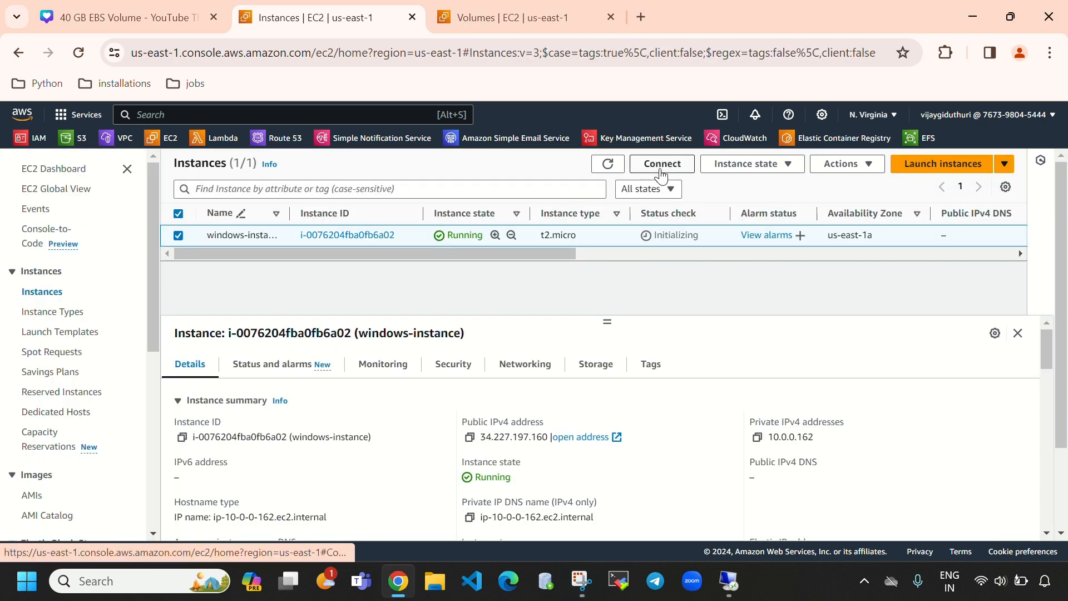
click(660, 164)
scroll(368, 323, down, 1)
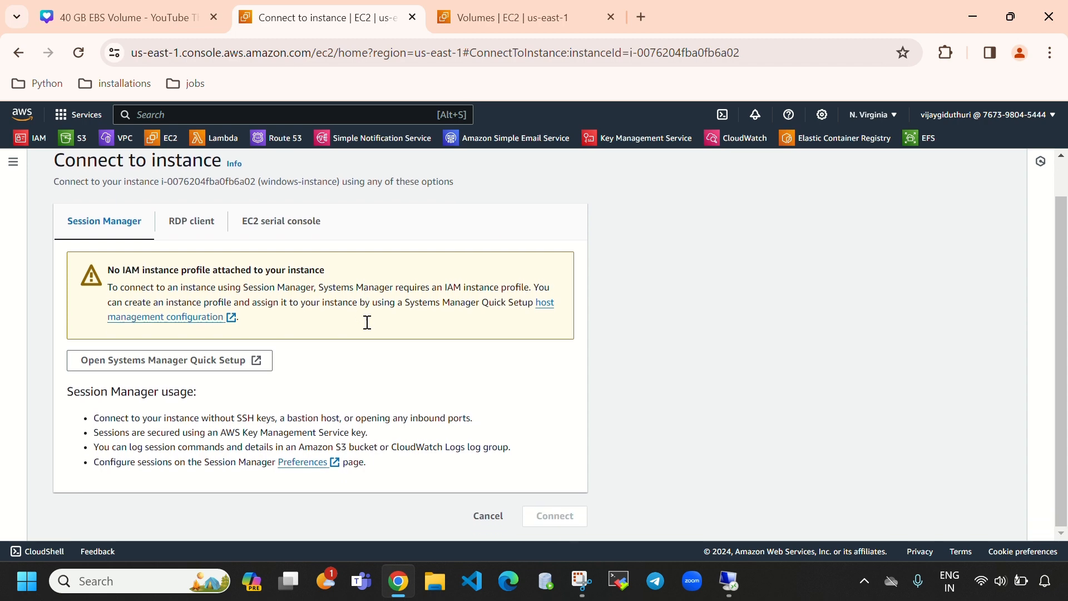
click(189, 241)
scroll(241, 360, down, 3)
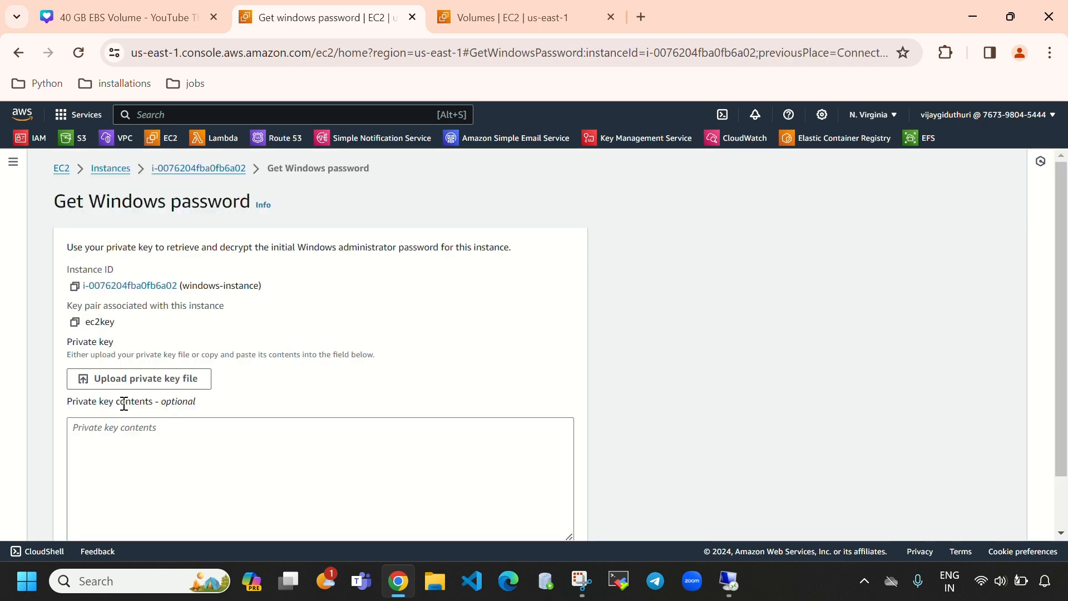
scroll(173, 317, down, 1)
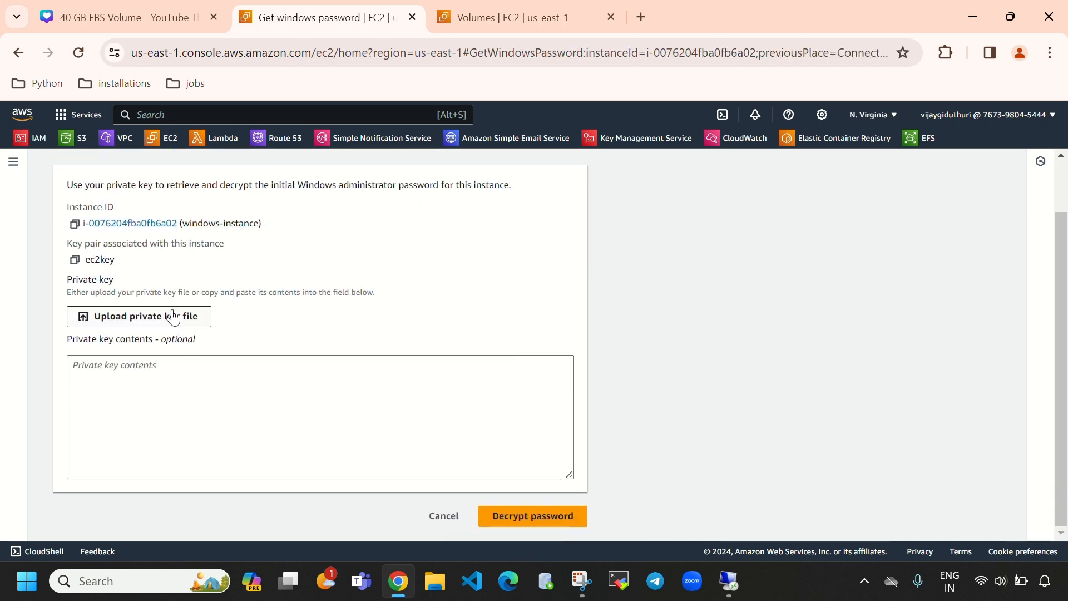
Step: Upload the private key file ec2key.pem from Downloads and decrypt the Windows administrator password
click(174, 317)
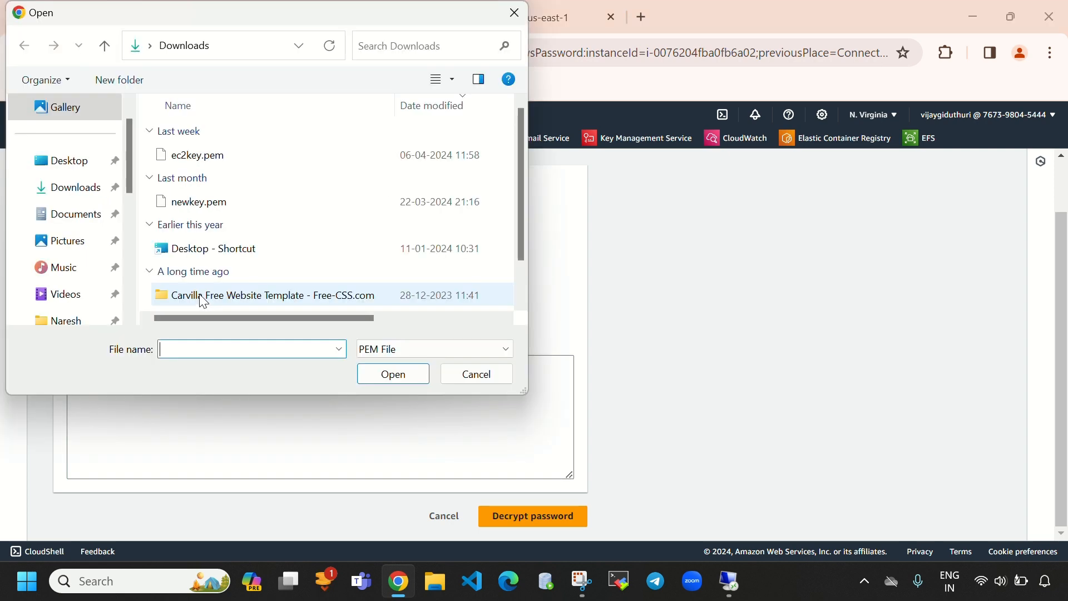
click(225, 156)
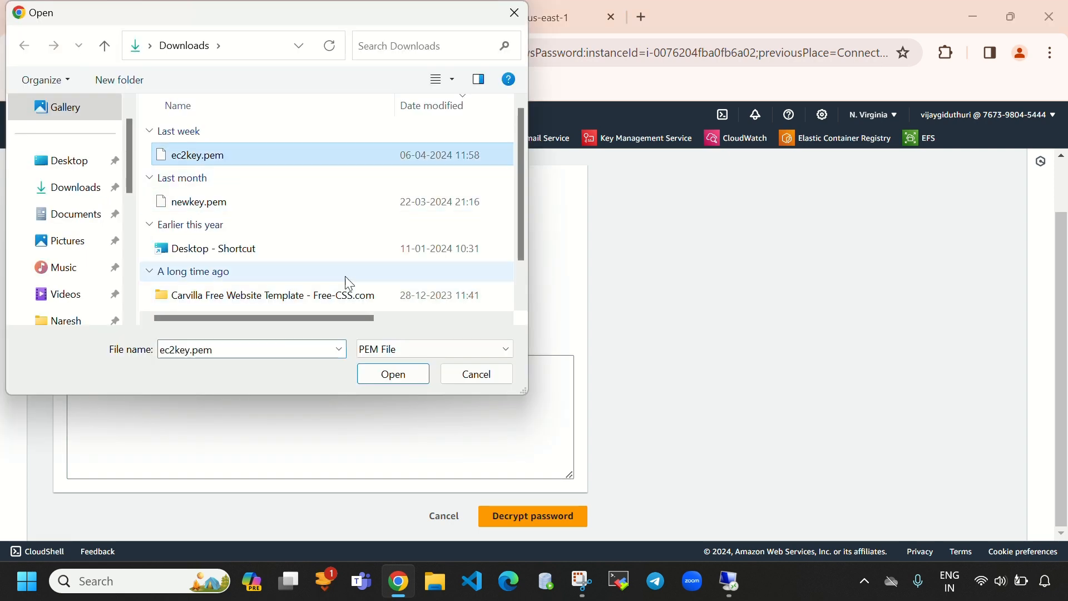
click(374, 378)
scroll(341, 361, down, 2)
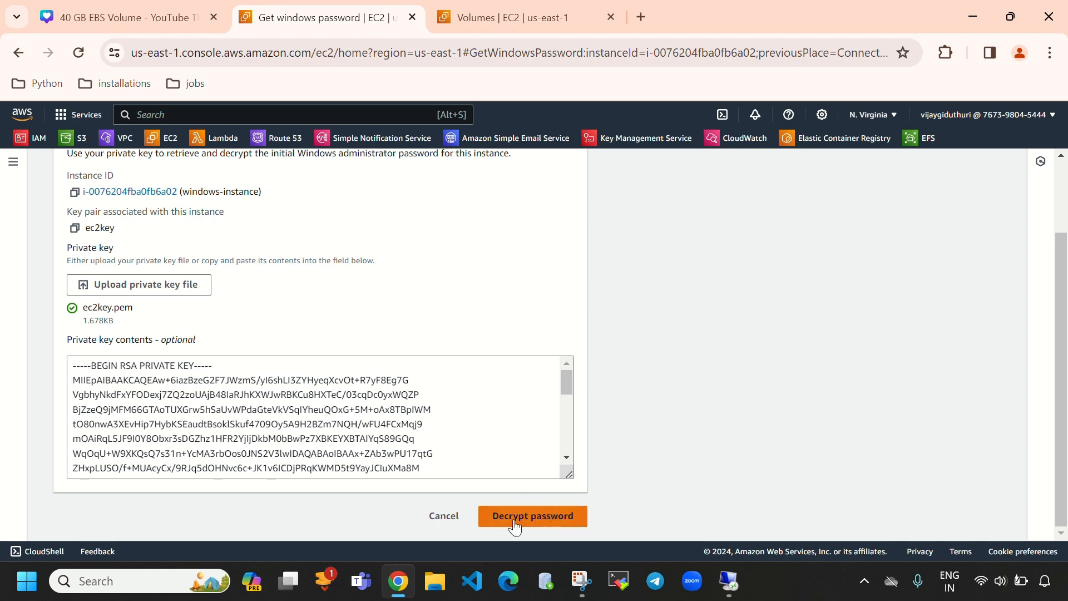
click(534, 517)
Step: Copy the decrypted administrator password into the remote desktop credentials and connect to the instance despite the certificate errors
scroll(281, 316, down, 3)
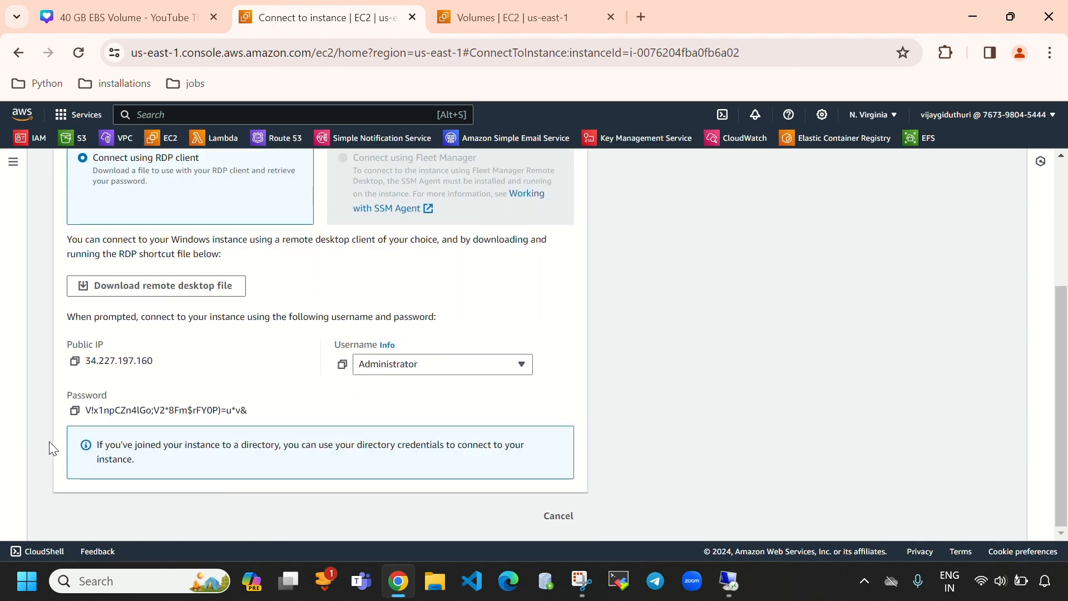
click(74, 410)
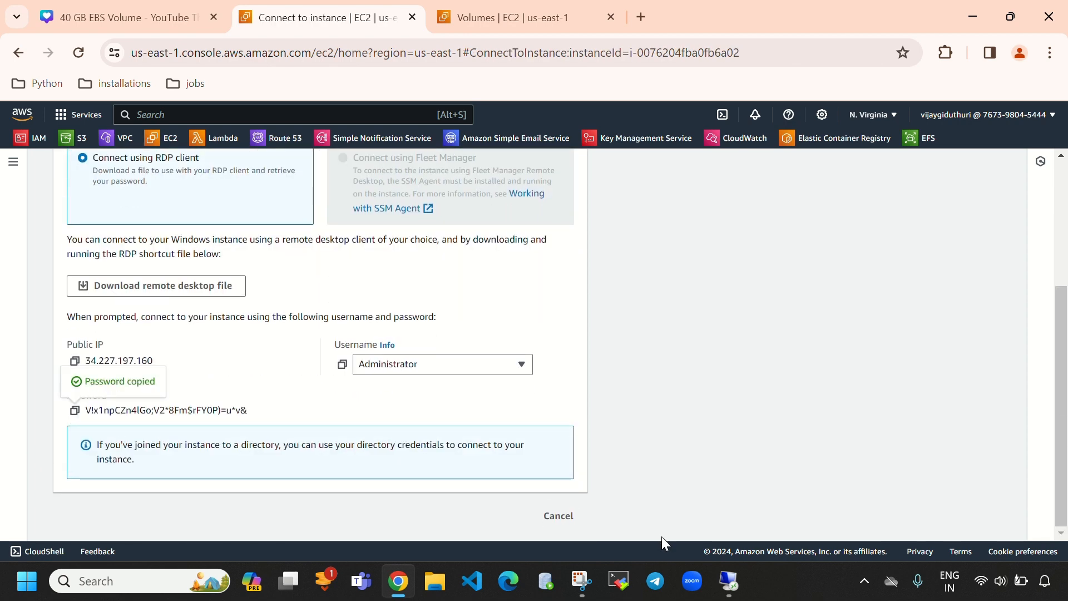
click(730, 582)
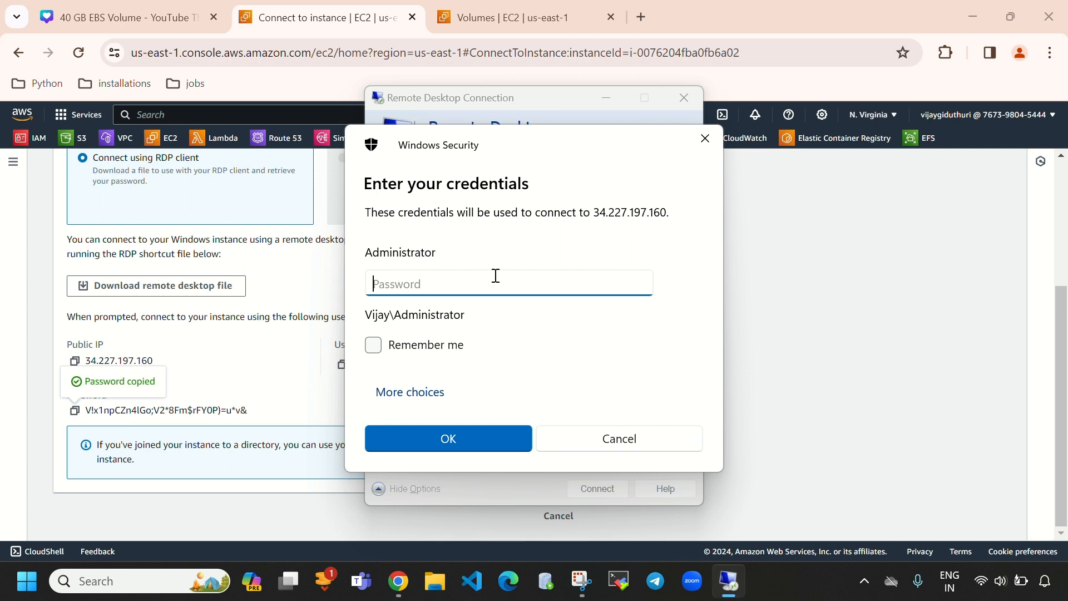
key(ctrl+v)
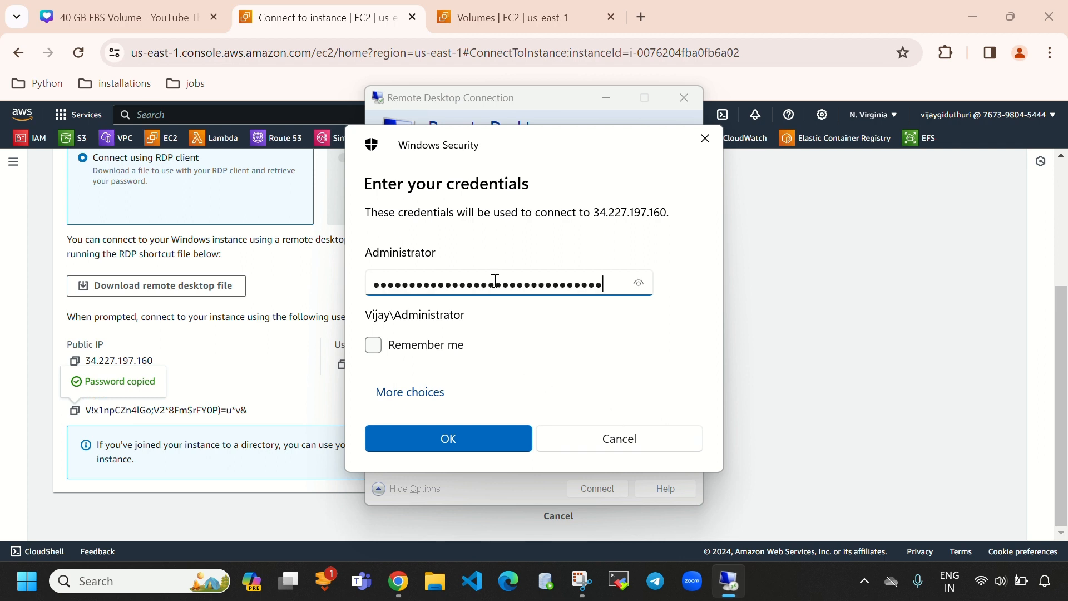
click(473, 444)
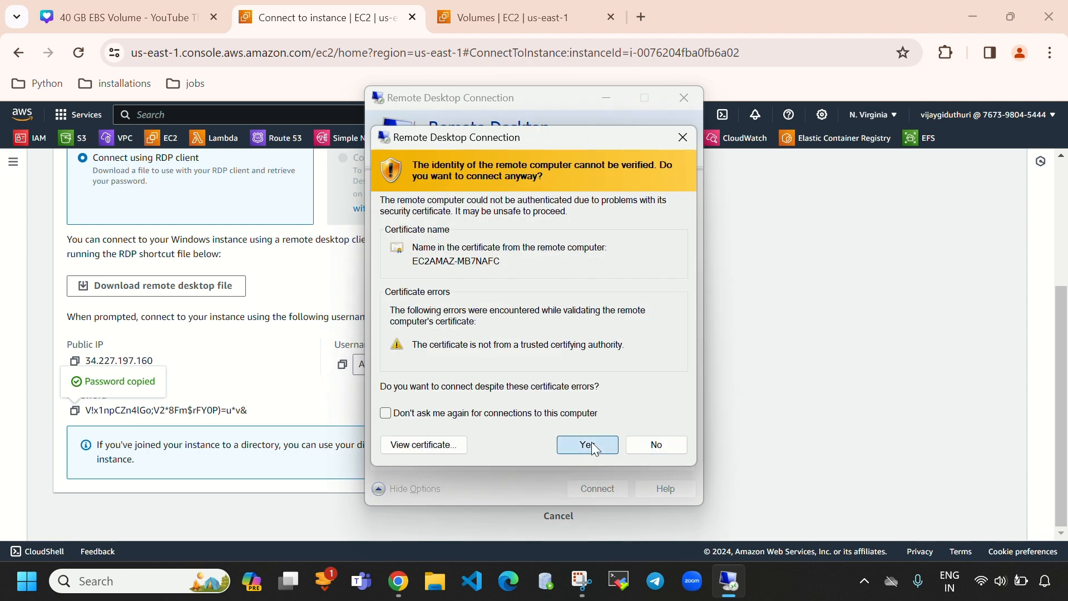
click(591, 444)
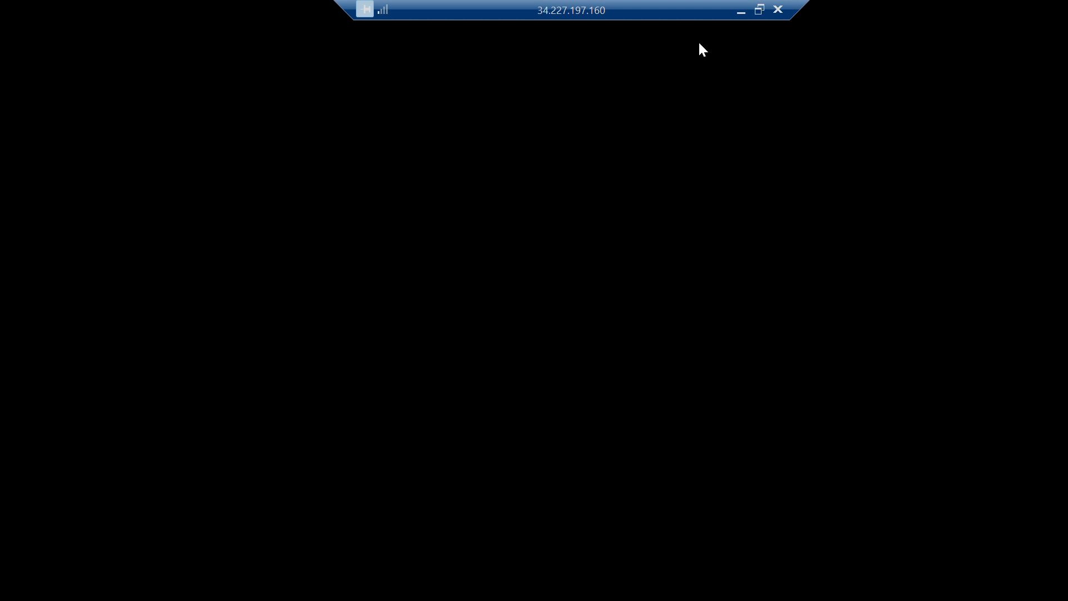
Step: Minimize the remote session, return to the EC2 instances list, and refresh the list of EBS volumes
click(741, 12)
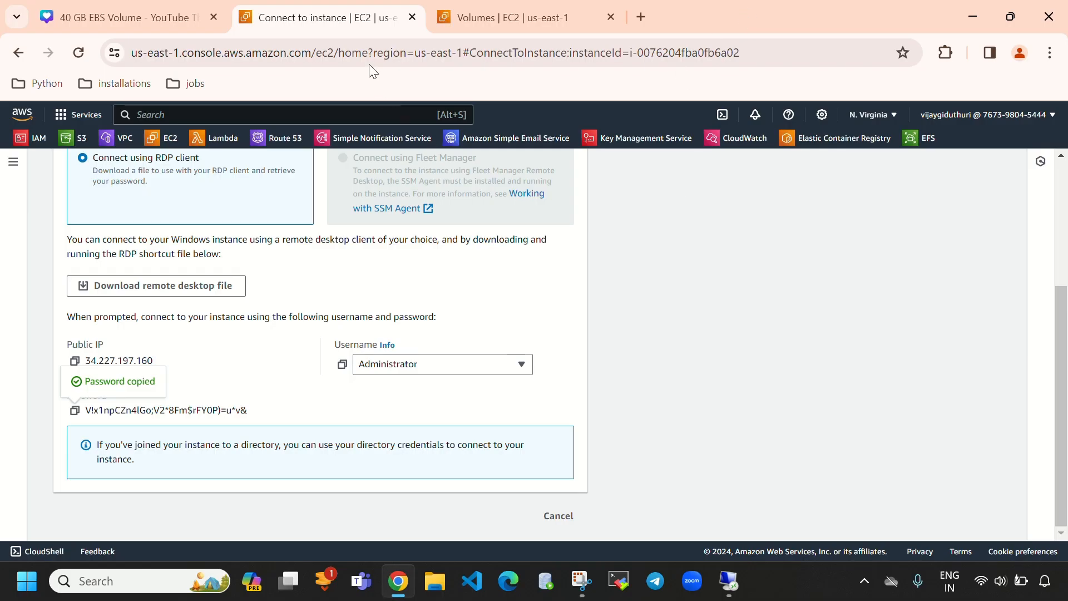
scroll(103, 185, up, 4)
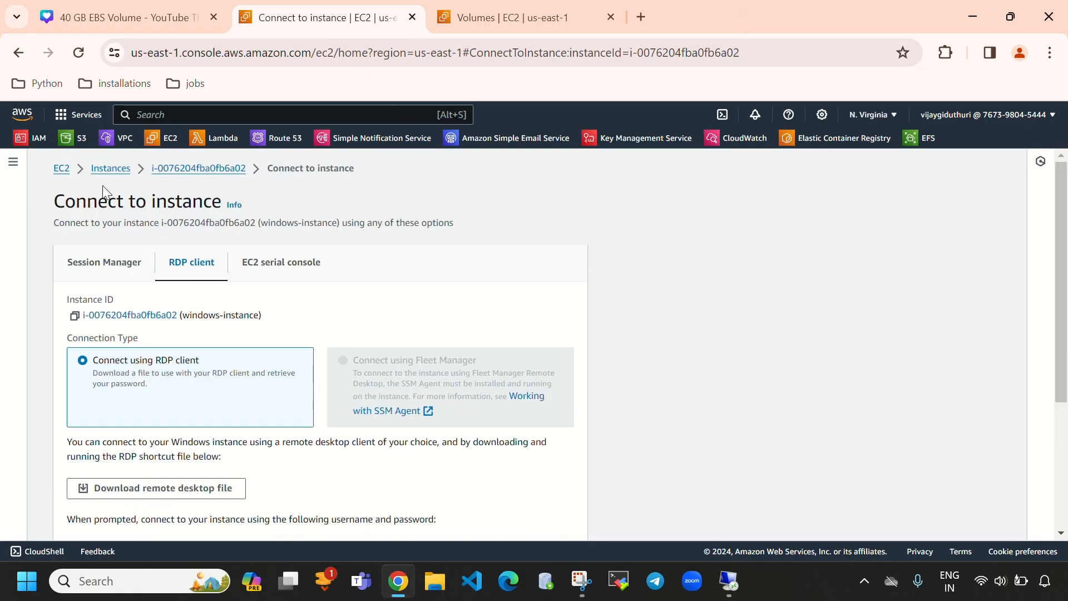
click(111, 168)
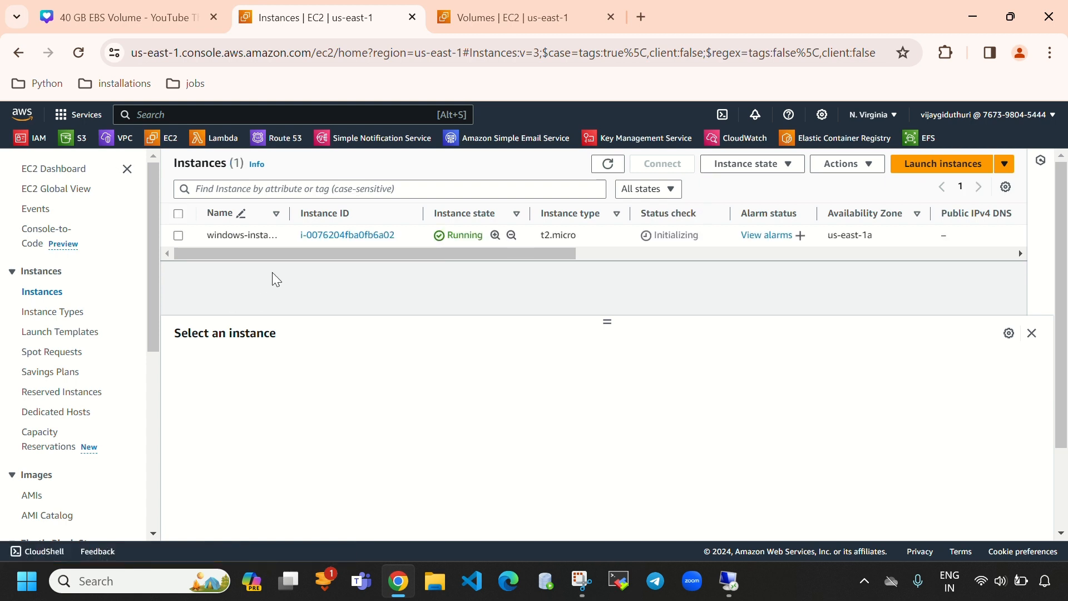
scroll(112, 434, down, 3)
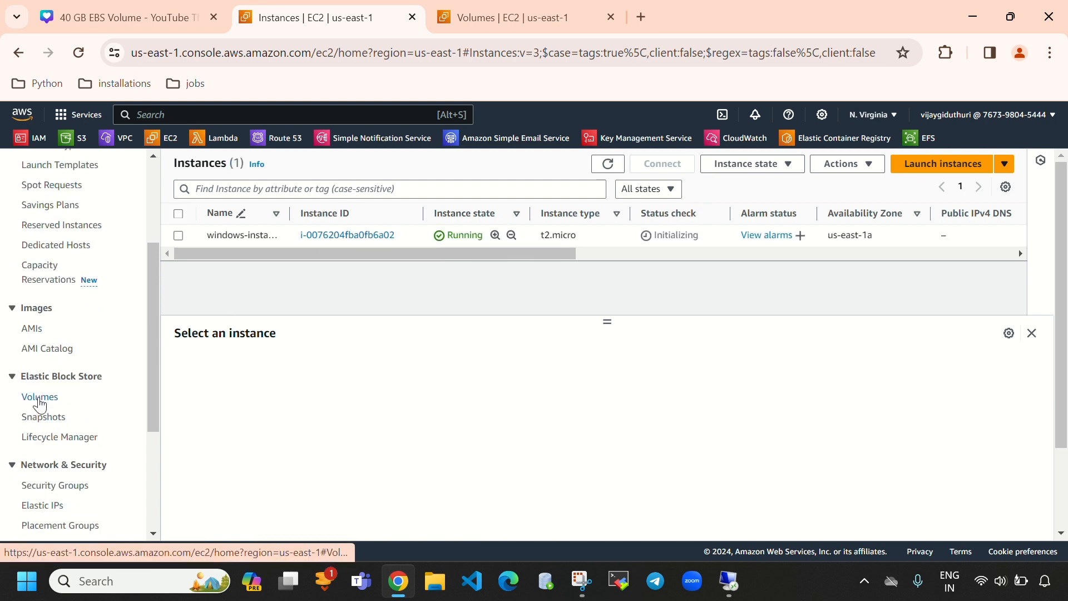
click(1002, 16)
click(547, 71)
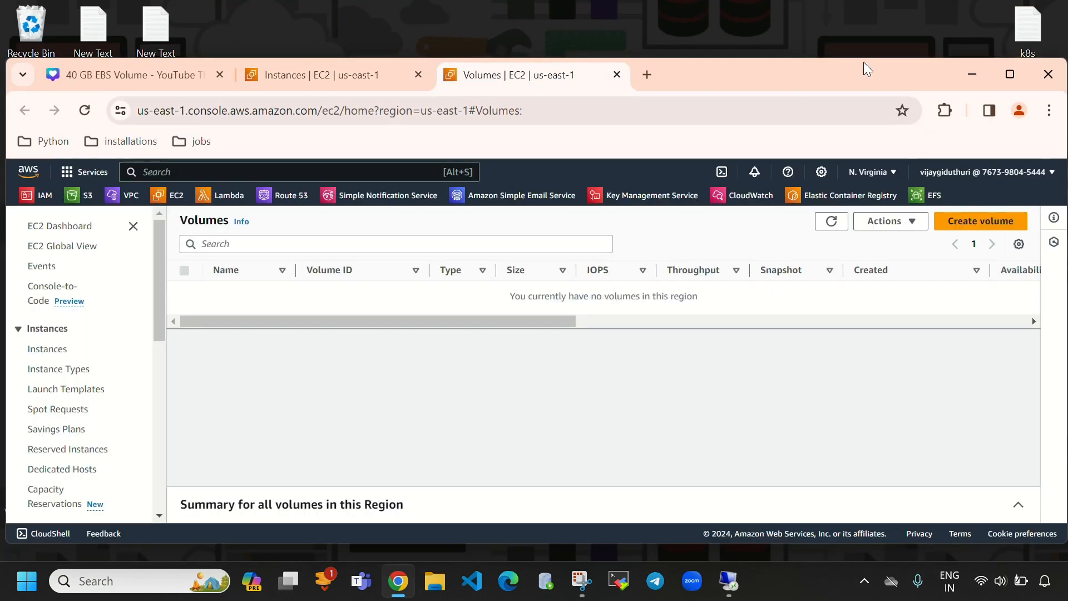
click(1009, 73)
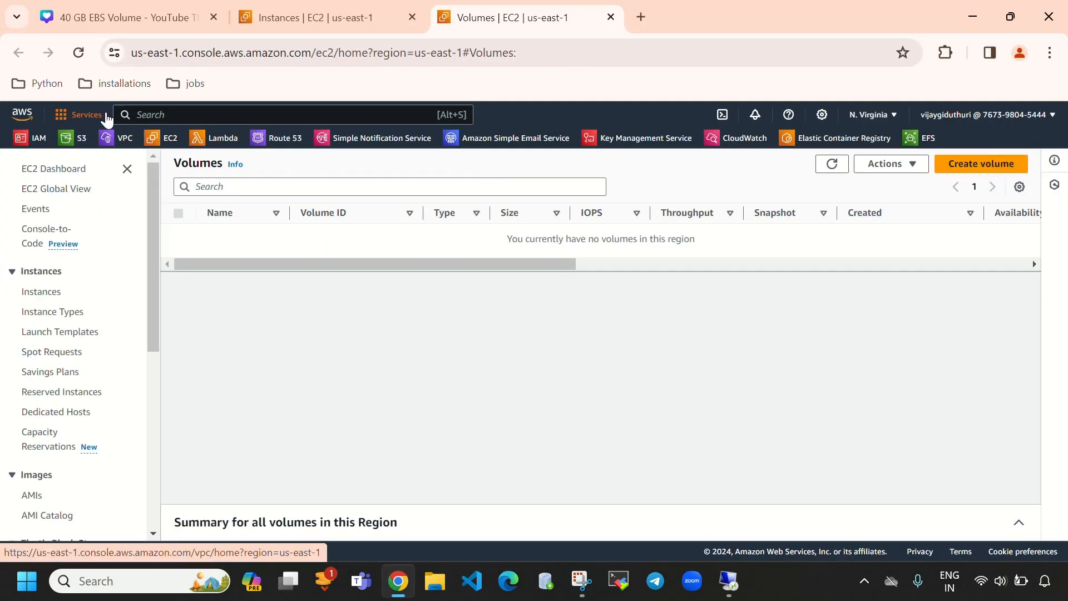
click(834, 164)
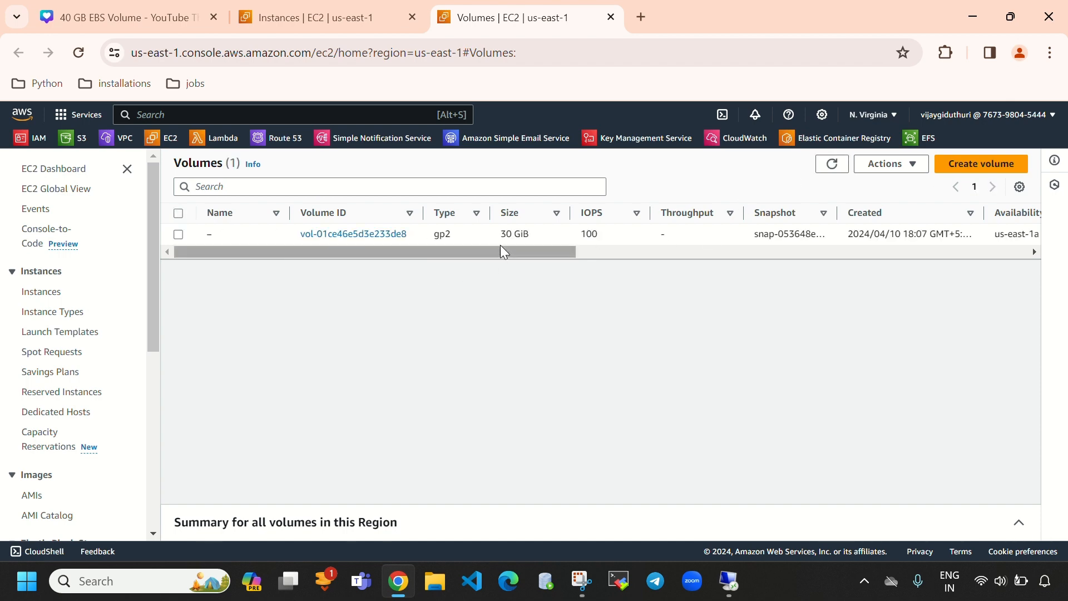
Step: Examine the existing gp2 volume's size, state and attached instance in the volumes list
click(337, 22)
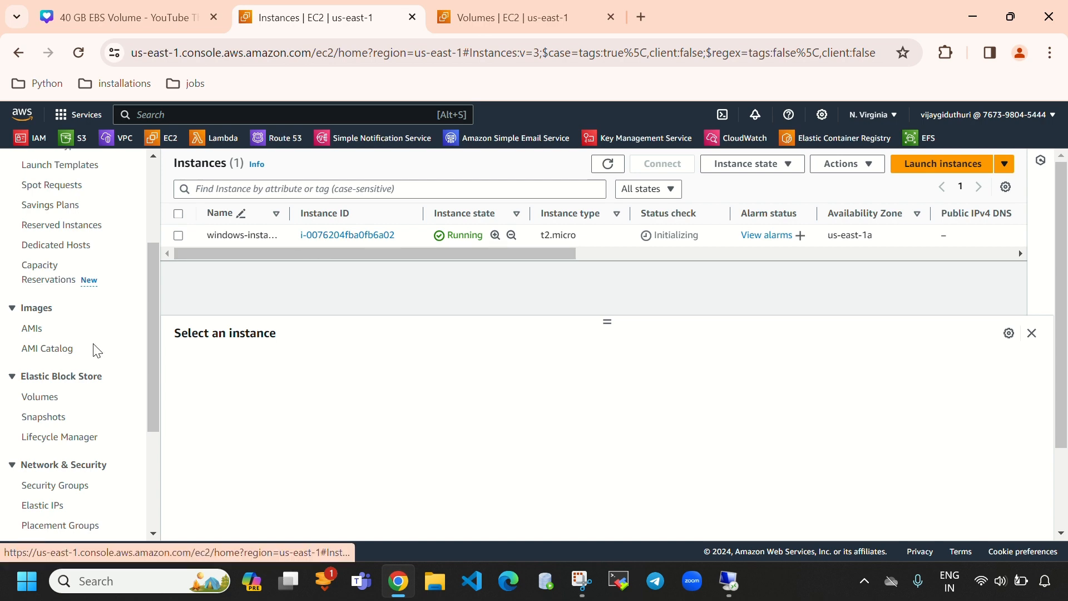
scroll(54, 342, down, 1)
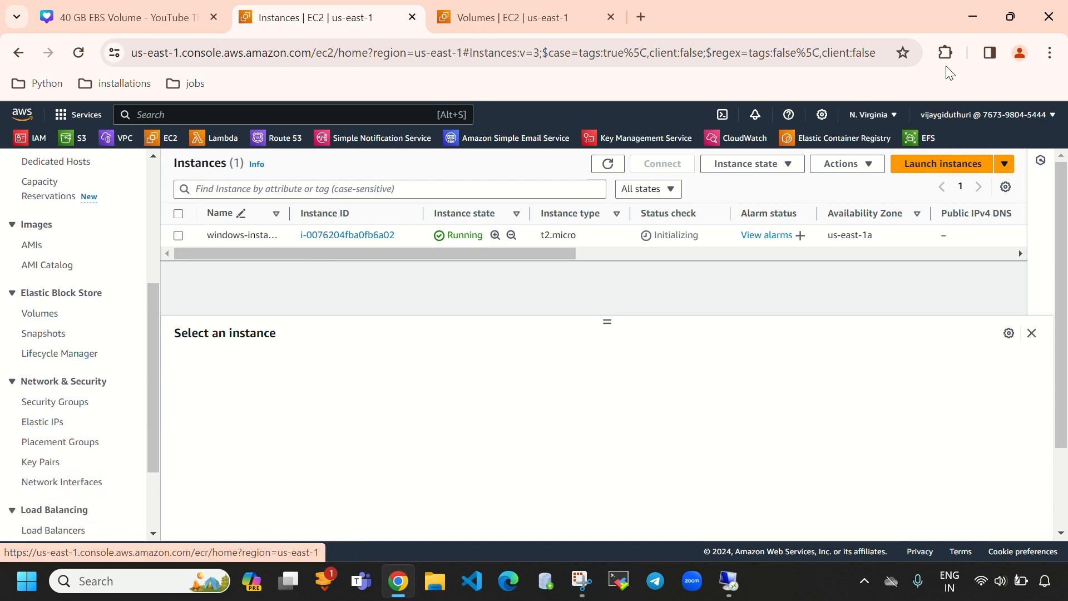
click(1011, 17)
click(586, 83)
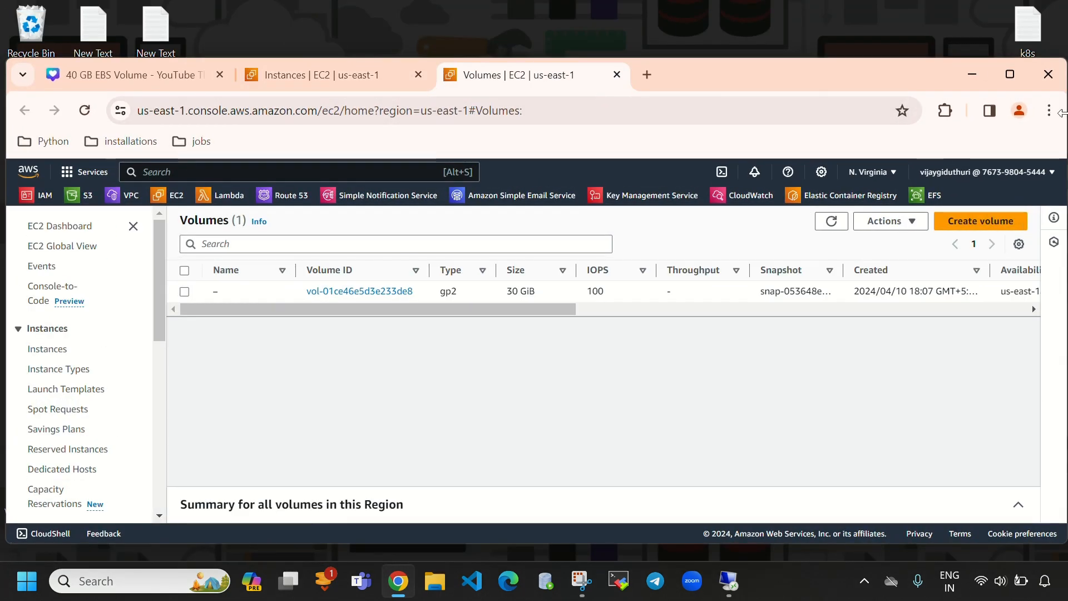
click(1011, 76)
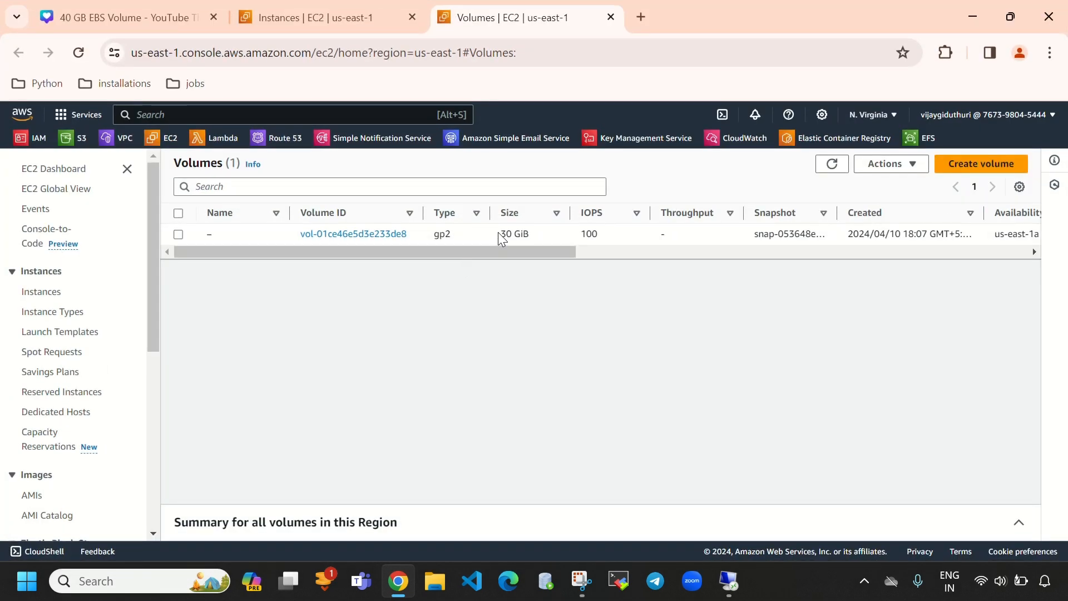
drag(500, 234, 754, 258)
click(544, 313)
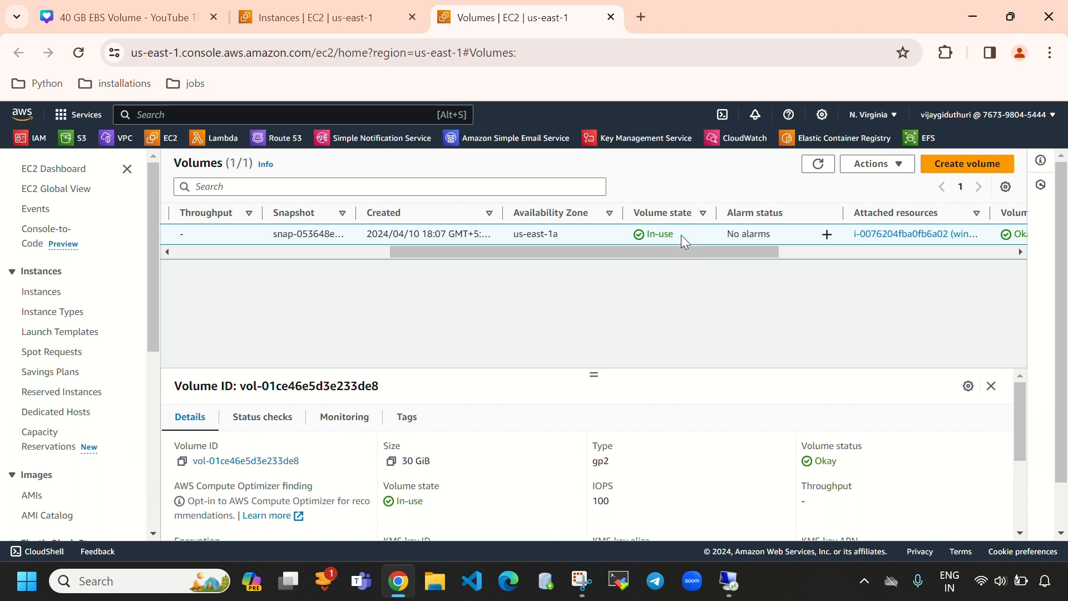
drag(681, 235, 511, 264)
click(687, 269)
Step: Switch to the remote Windows session and refresh its desktop repeatedly while it loads
click(356, 20)
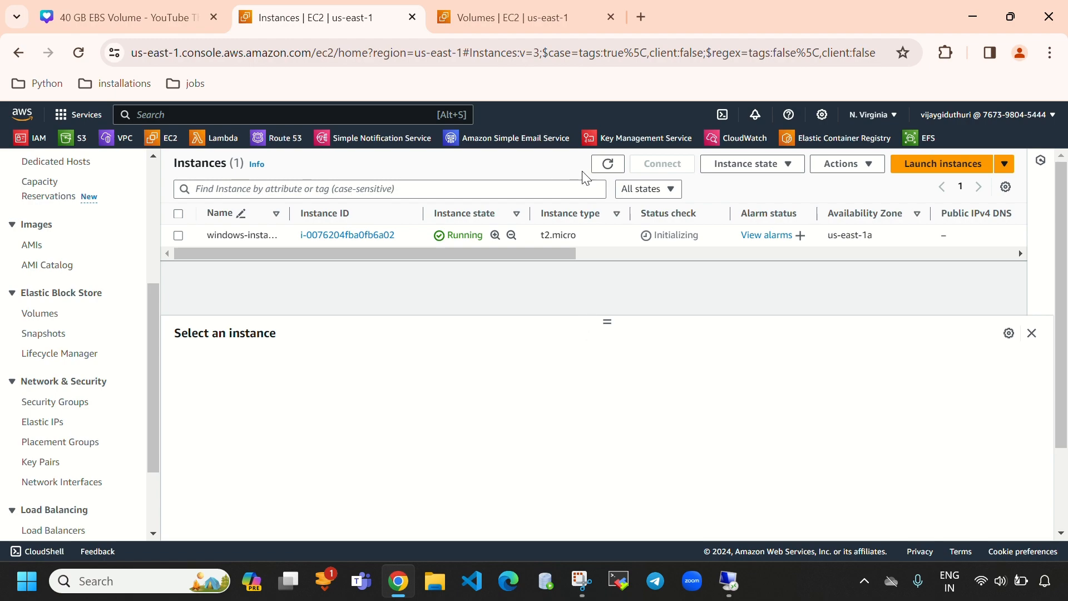
click(731, 581)
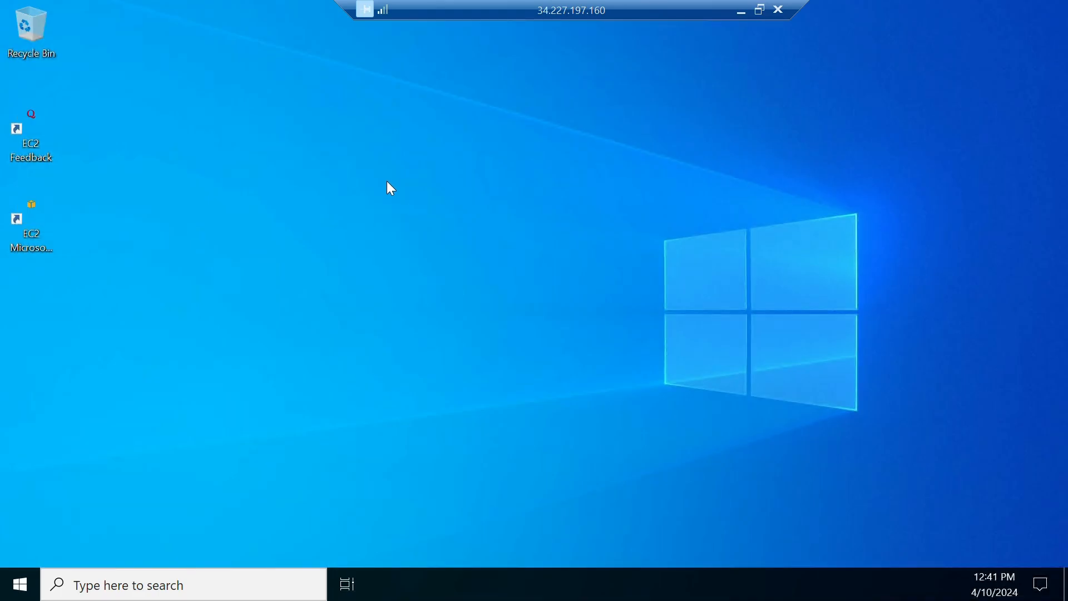
right_click(472, 214)
click(479, 295)
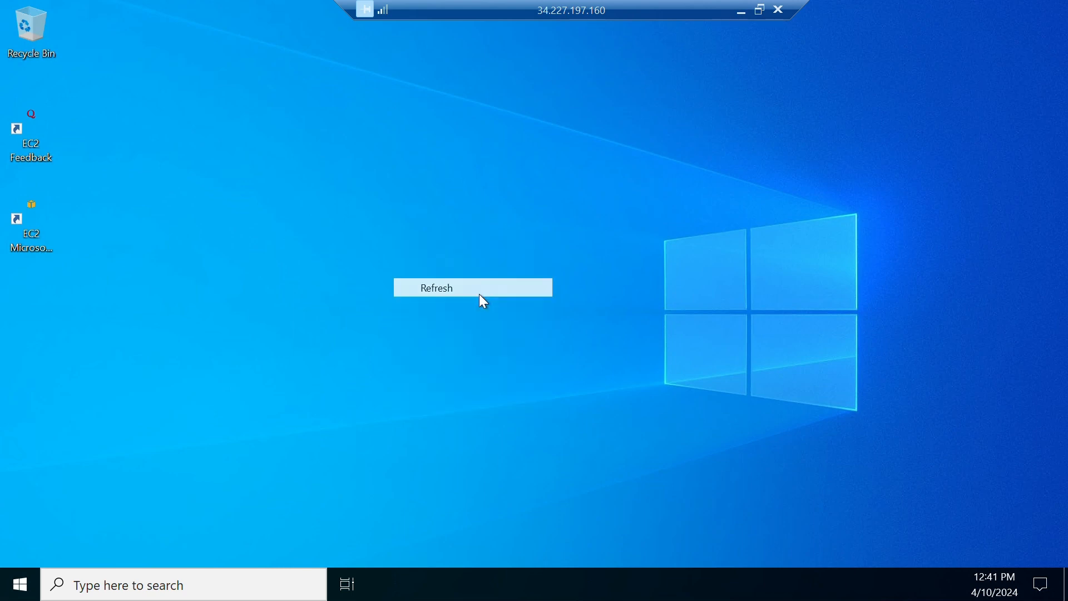
right_click(343, 127)
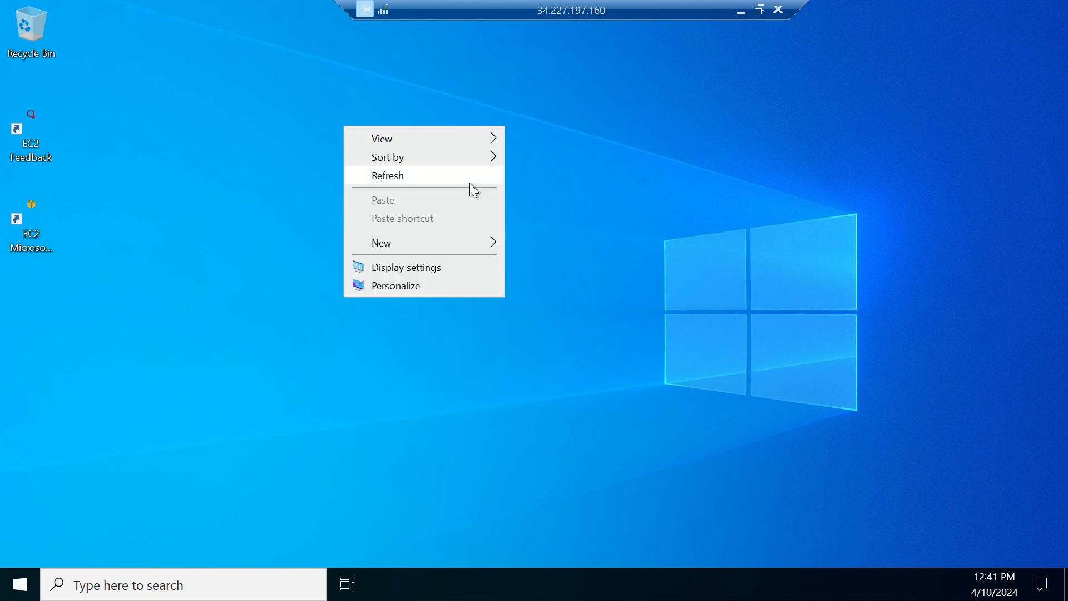
click(469, 181)
right_click(471, 150)
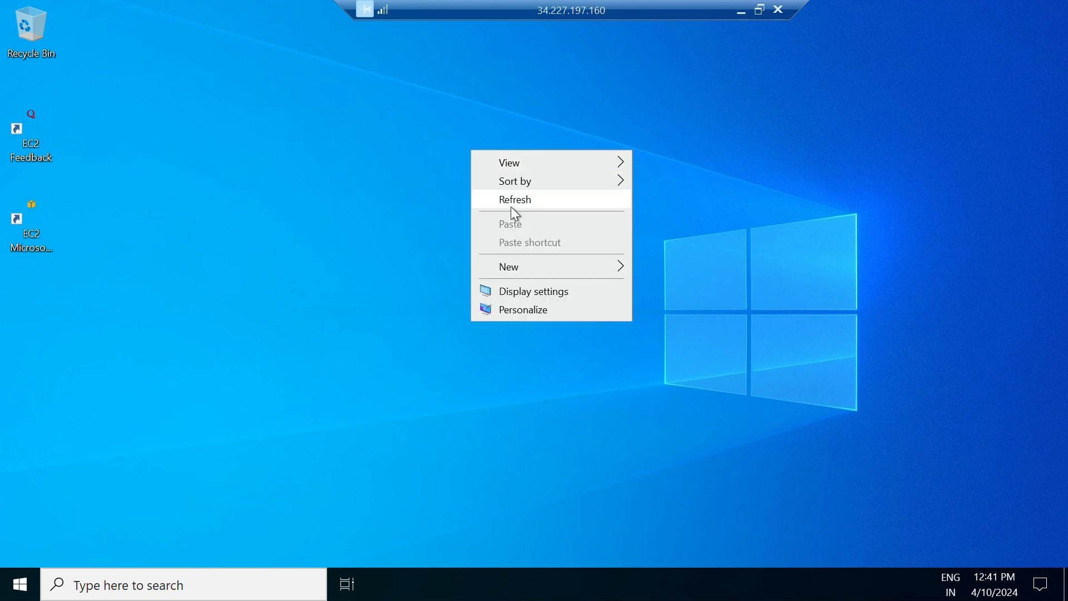
click(515, 211)
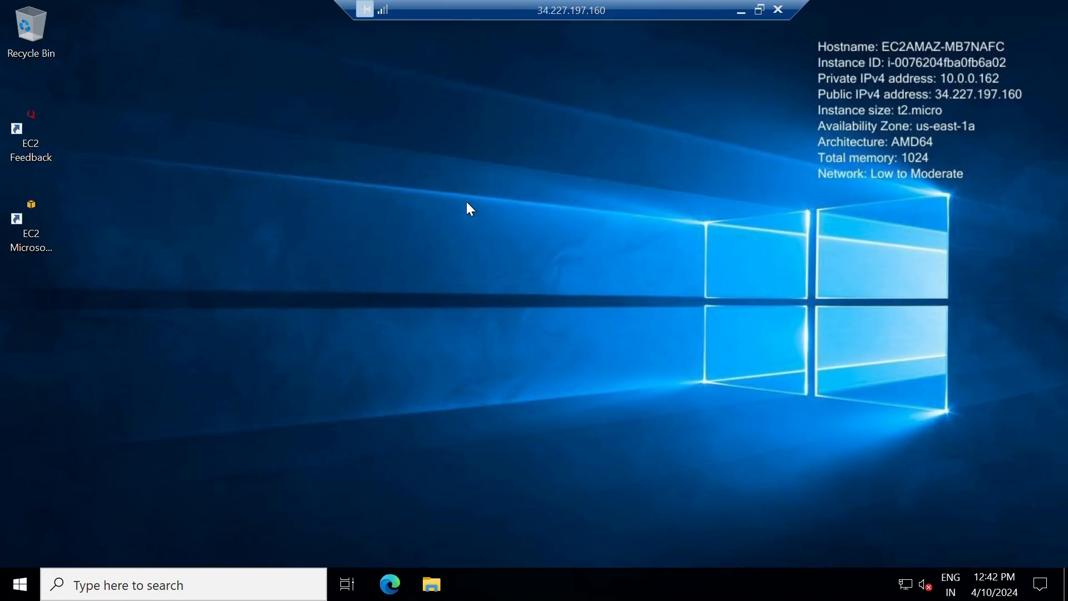
right_click(458, 191)
click(508, 239)
Step: Minimize the remote session and check the private IPv4 address in the details of windows-instance
click(742, 11)
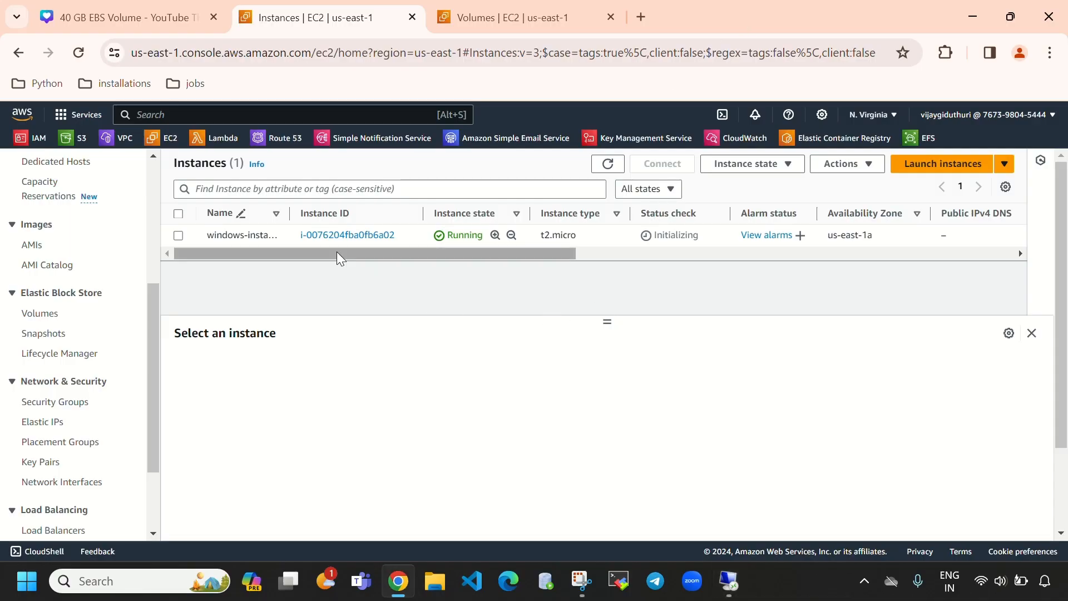
click(178, 236)
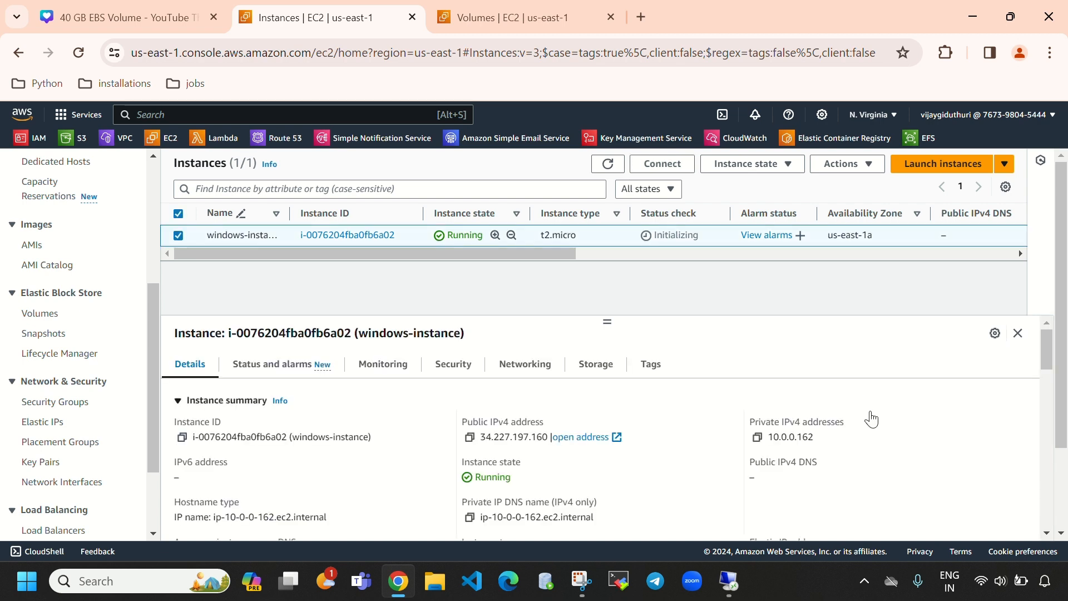
drag(822, 437, 761, 445)
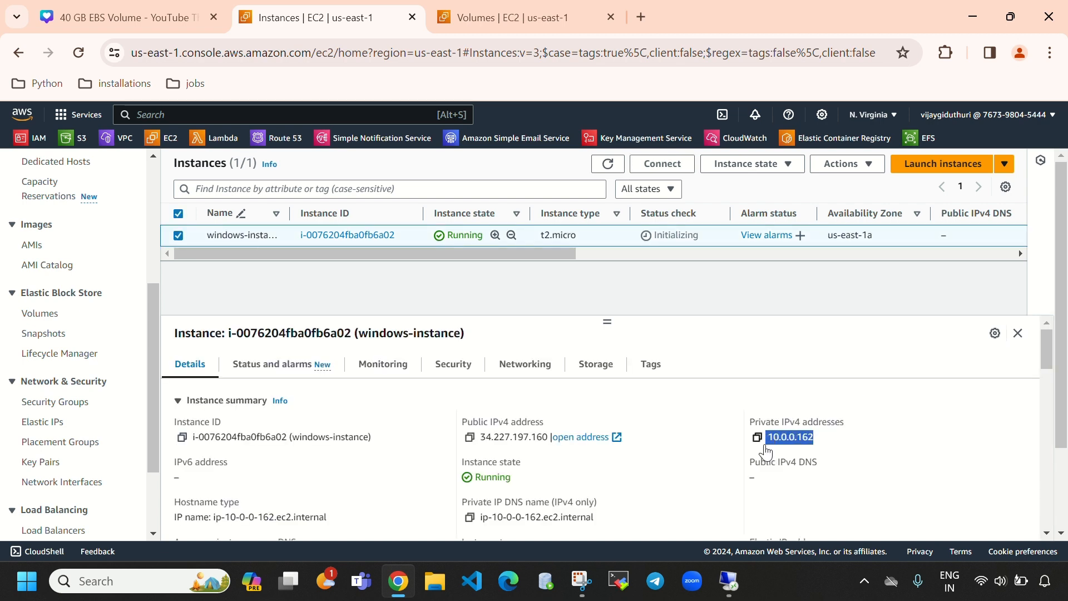
click(636, 459)
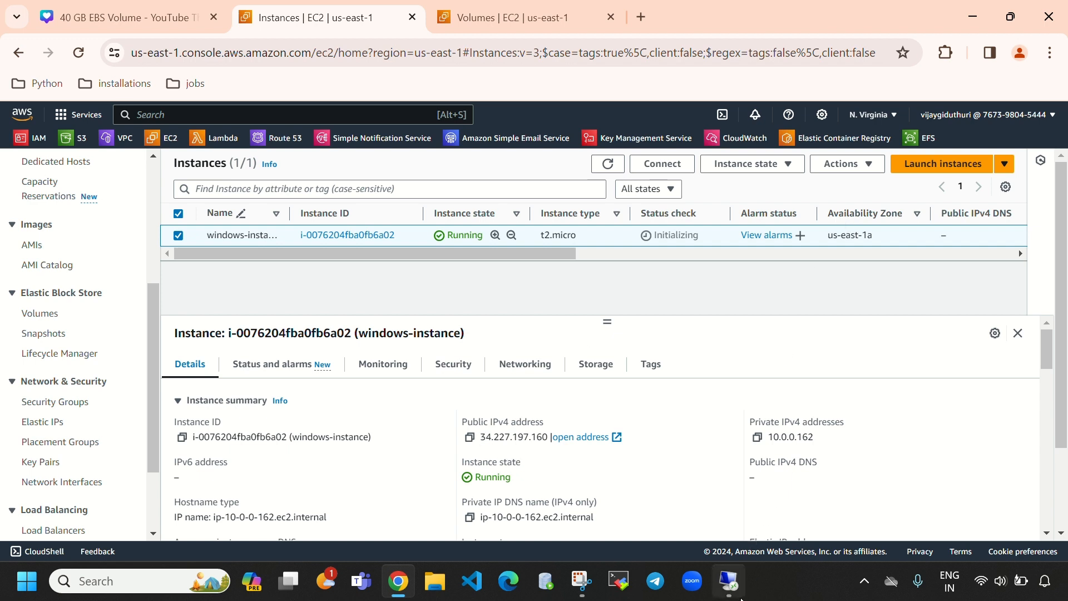
Step: Return to the remote Windows session and refresh the desktop showing the instance information
click(729, 582)
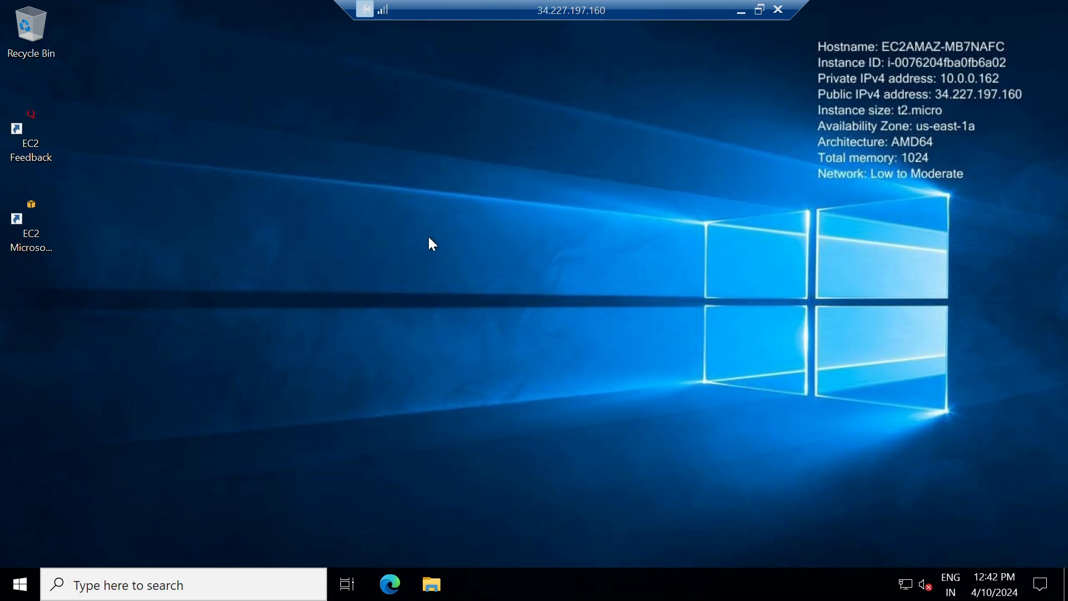
right_click(438, 215)
click(509, 265)
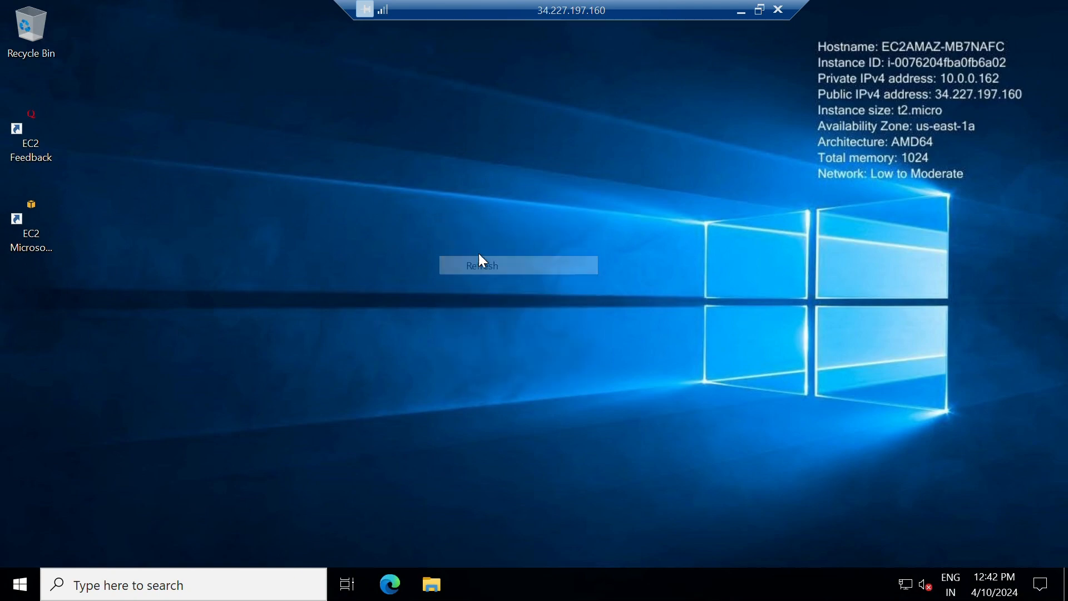
Step: Back in the EC2 console, examine the storage details of windows-instance, including its root device and attached volume size
click(741, 10)
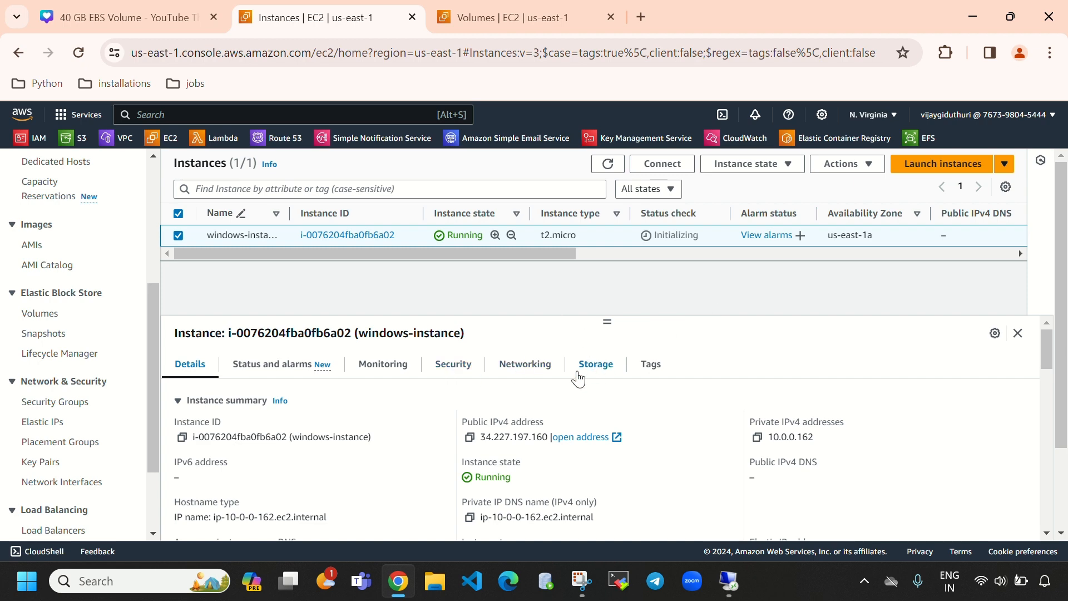
click(634, 364)
click(609, 374)
scroll(494, 406, down, 3)
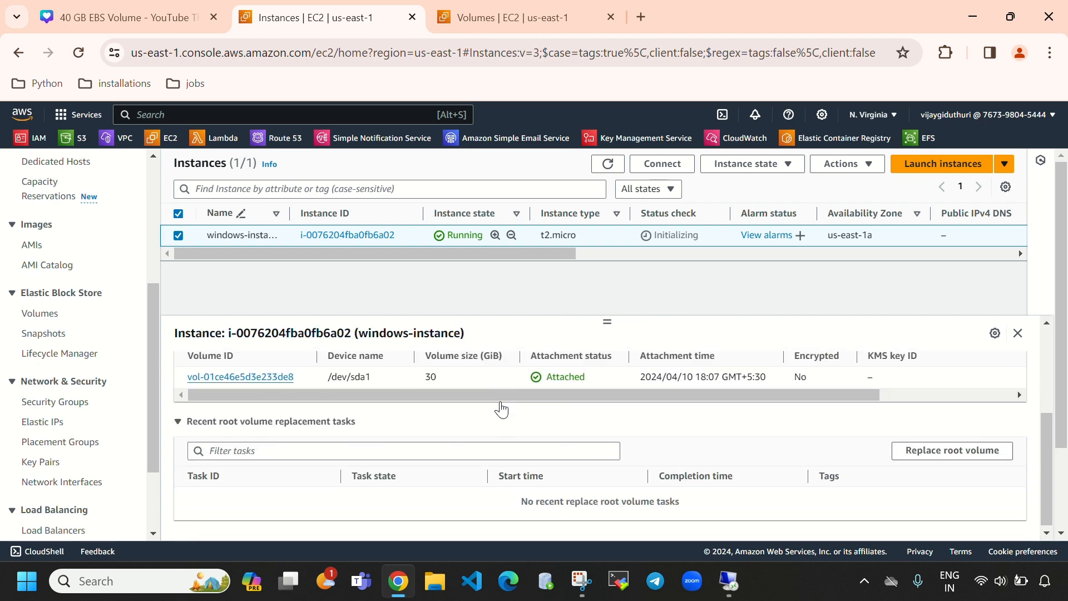
scroll(501, 410, up, 2)
scroll(476, 405, up, 2)
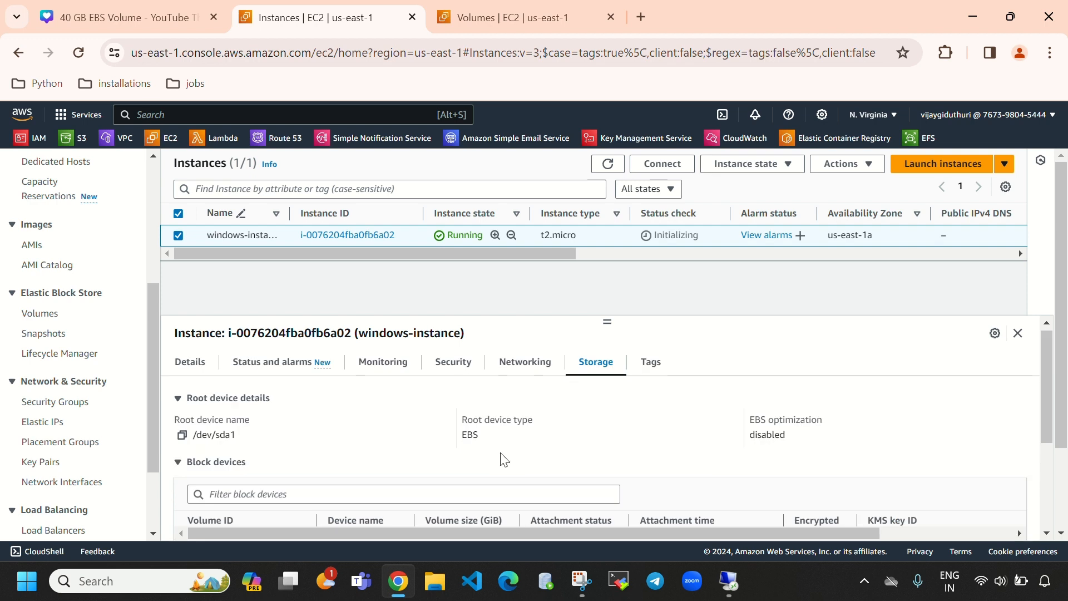
scroll(501, 458, down, 2)
double_click(431, 459)
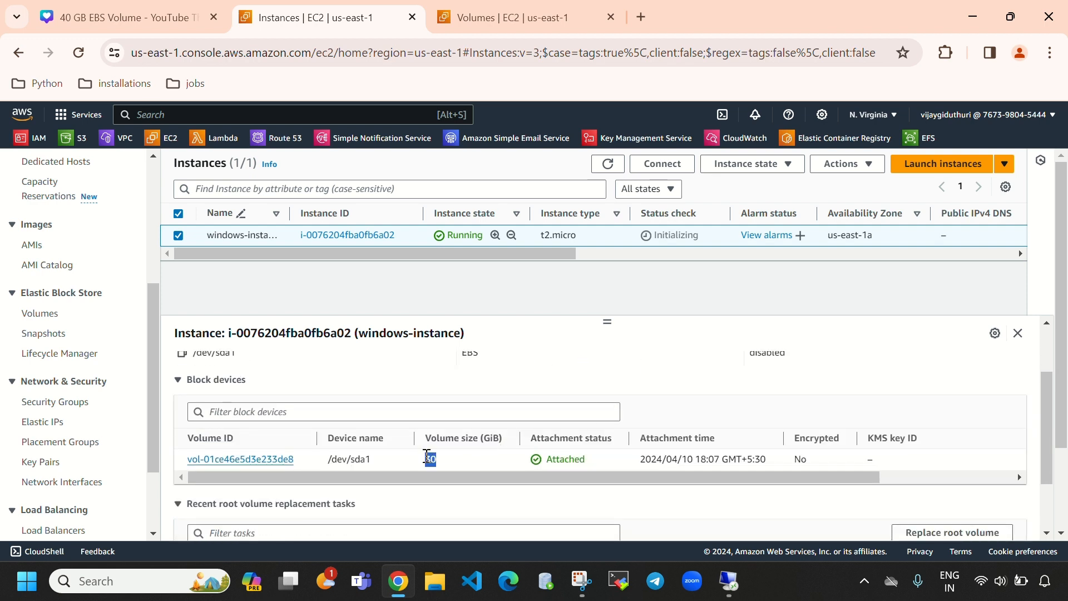
click(435, 291)
Step: Switch to the remote Windows session and check the capacity of Local Disk (C:) under This PC, minimizing both windows when finished
click(729, 581)
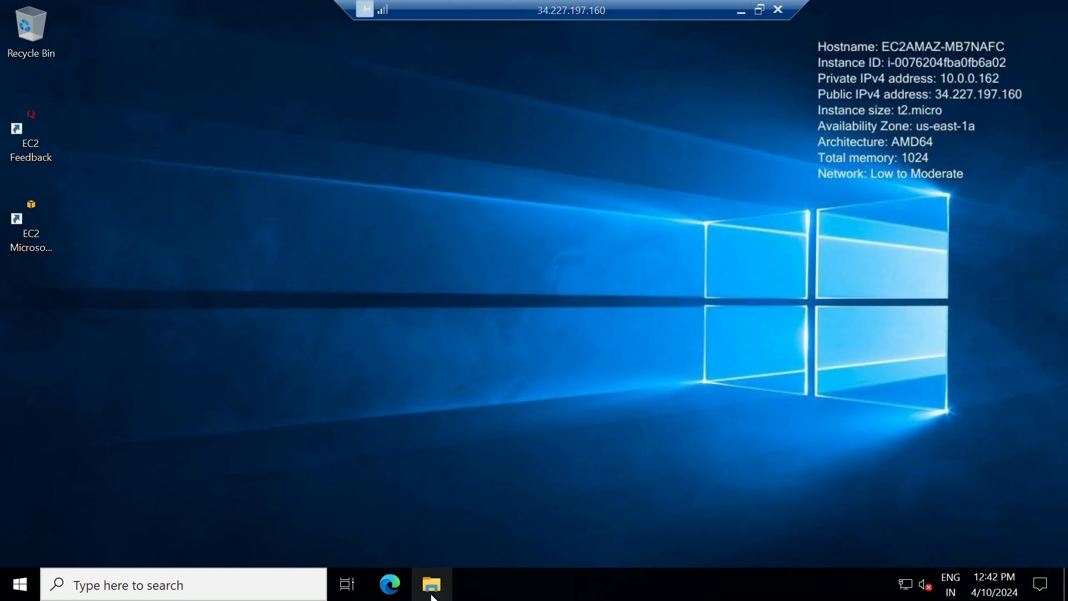
click(439, 580)
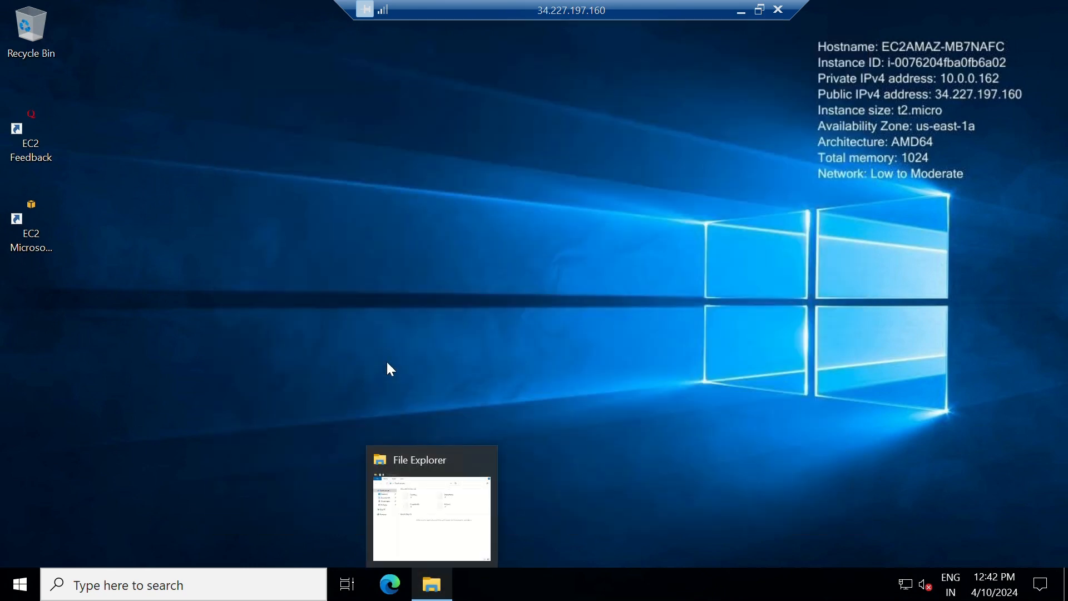
click(454, 511)
click(432, 584)
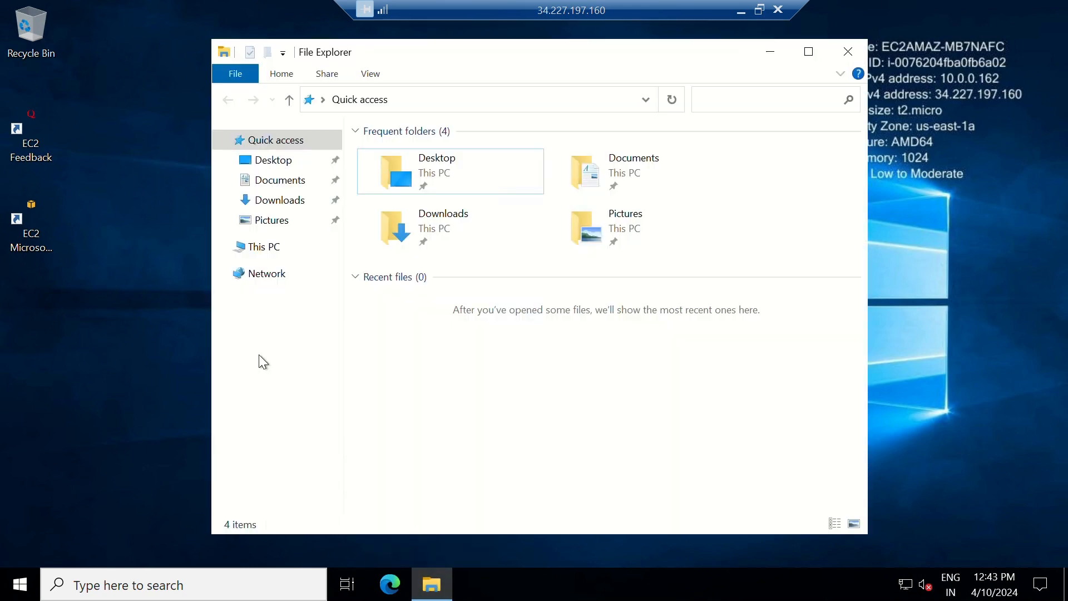
click(273, 254)
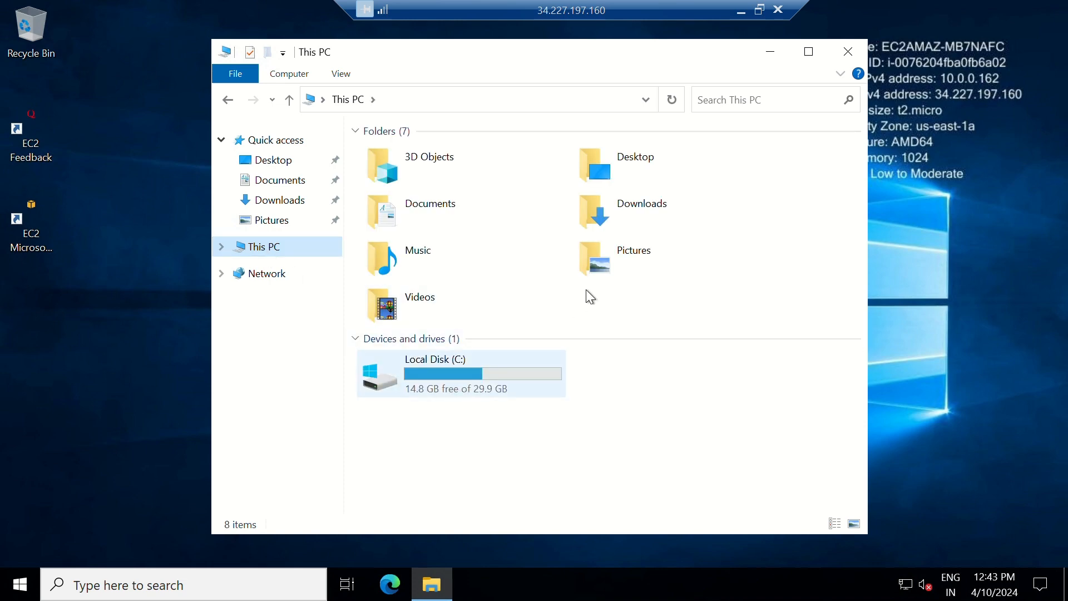
click(771, 52)
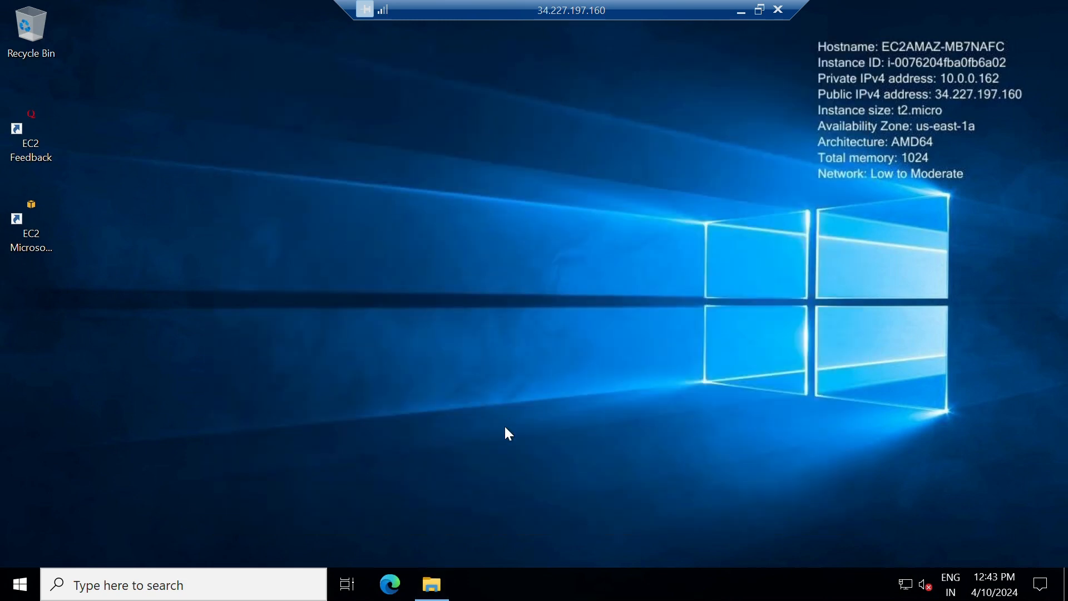
click(746, 14)
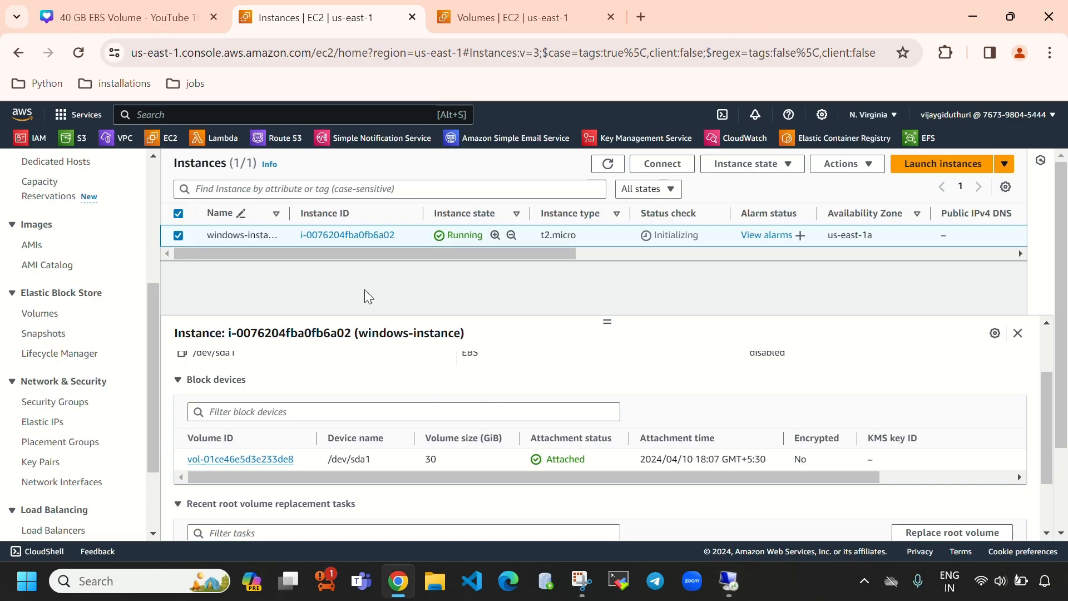
Step: Open the EC2 Volumes list and examine the details of the volume attached to windows-instance
click(1011, 17)
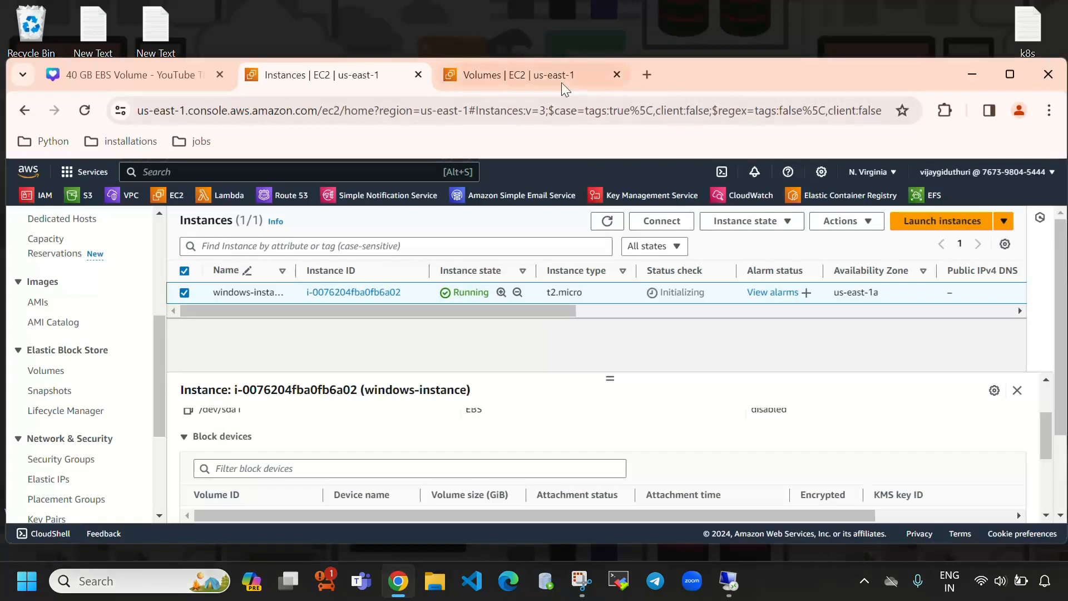
click(559, 78)
click(1011, 72)
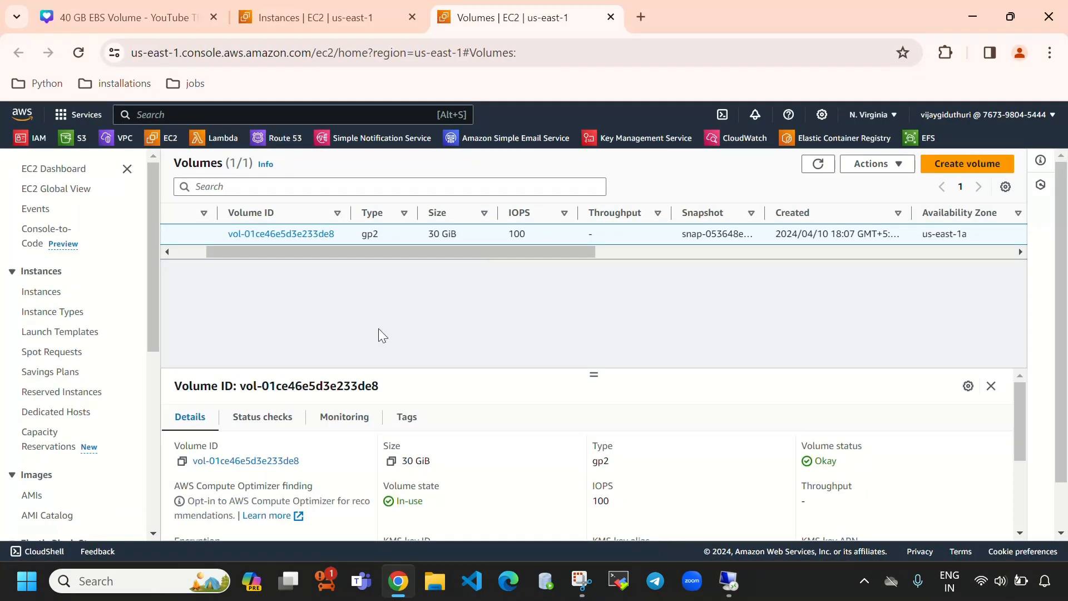
drag(595, 371, 593, 322)
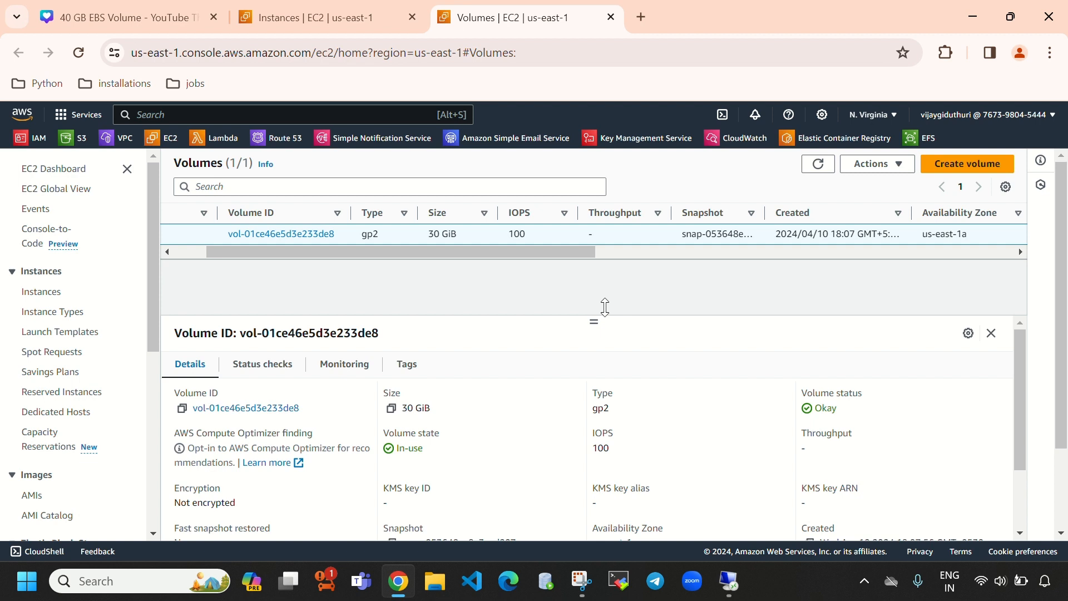
drag(249, 252, 216, 251)
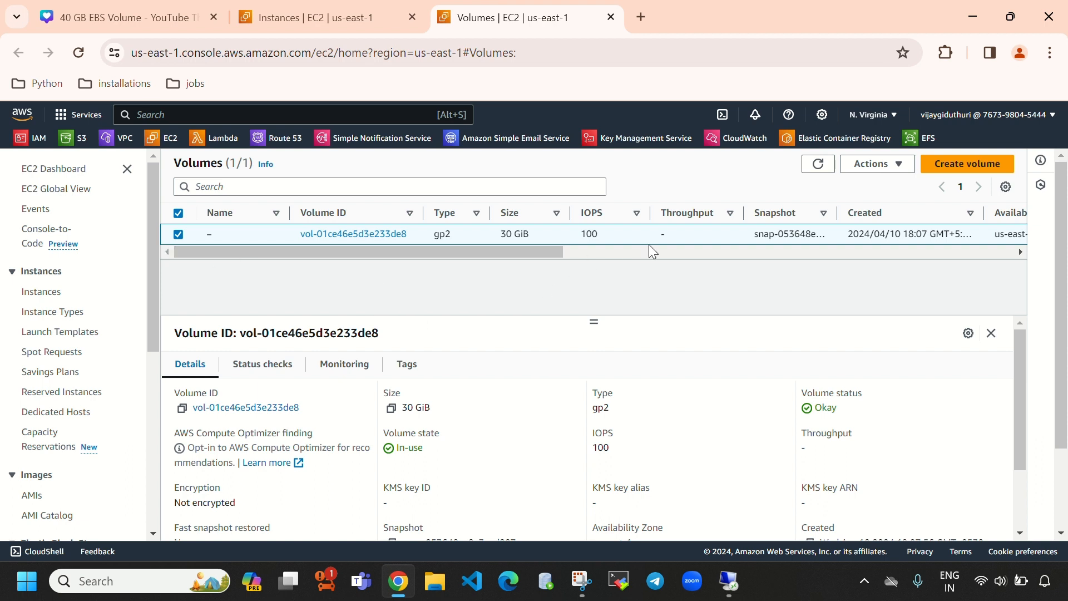
click(178, 234)
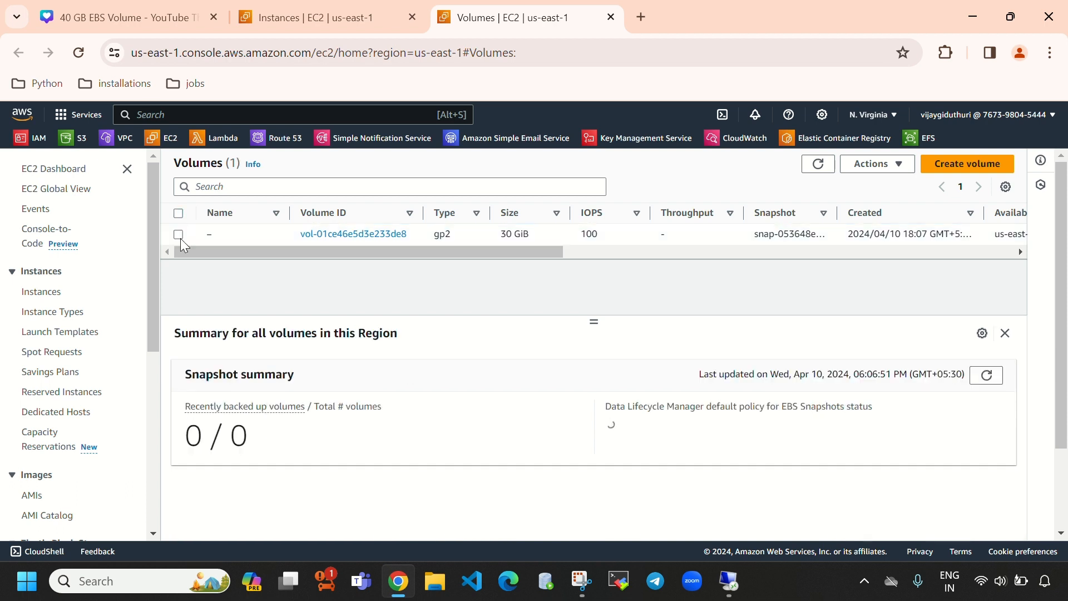
click(178, 234)
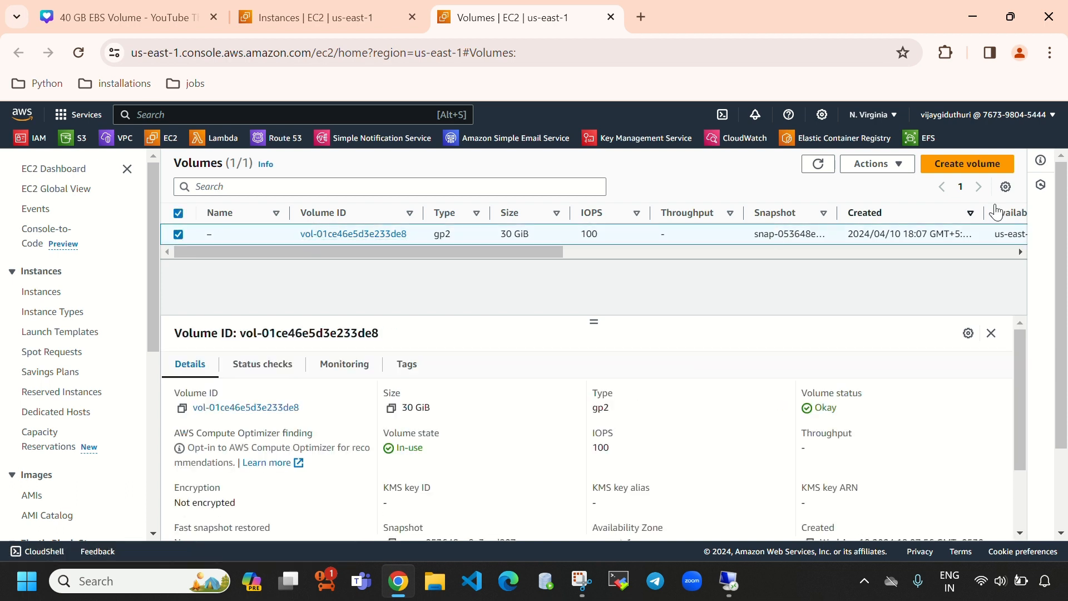
Step: Open the attached volume for modification and set its size to 40 GiB
click(886, 177)
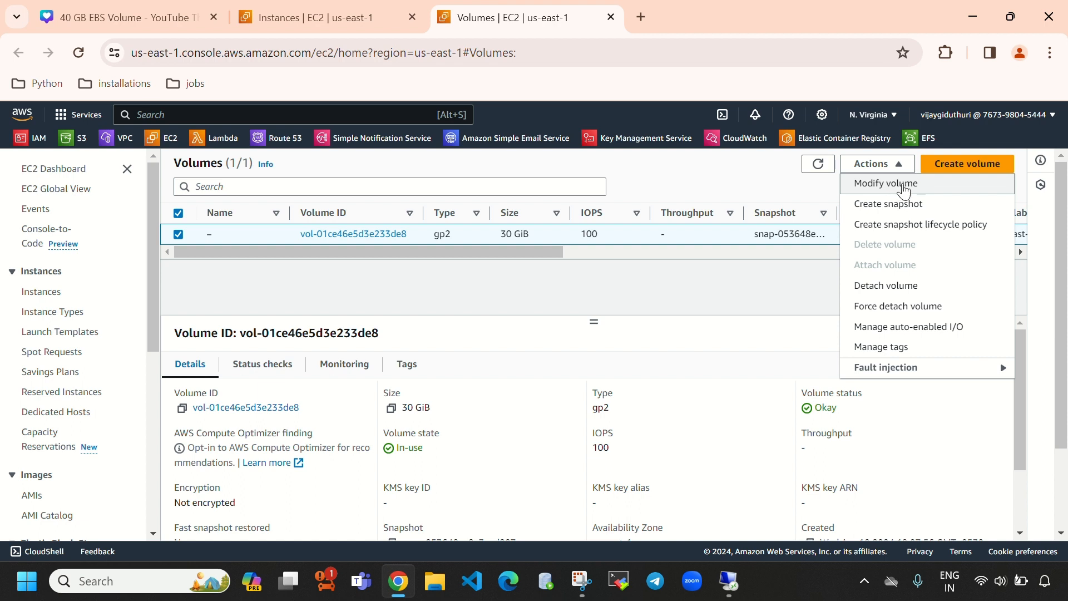
click(902, 186)
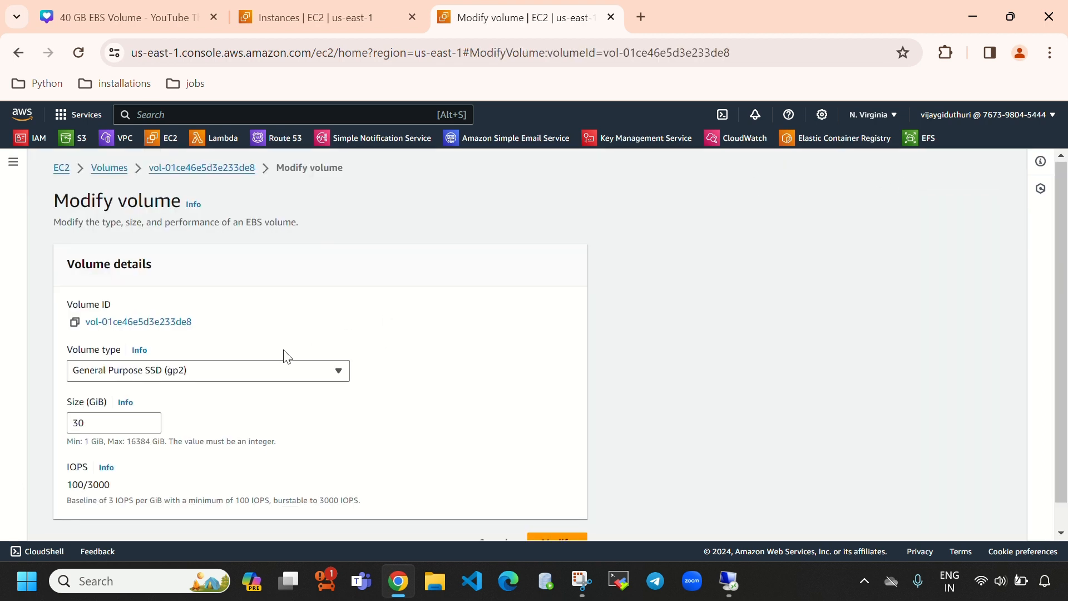
scroll(284, 357, down, 1)
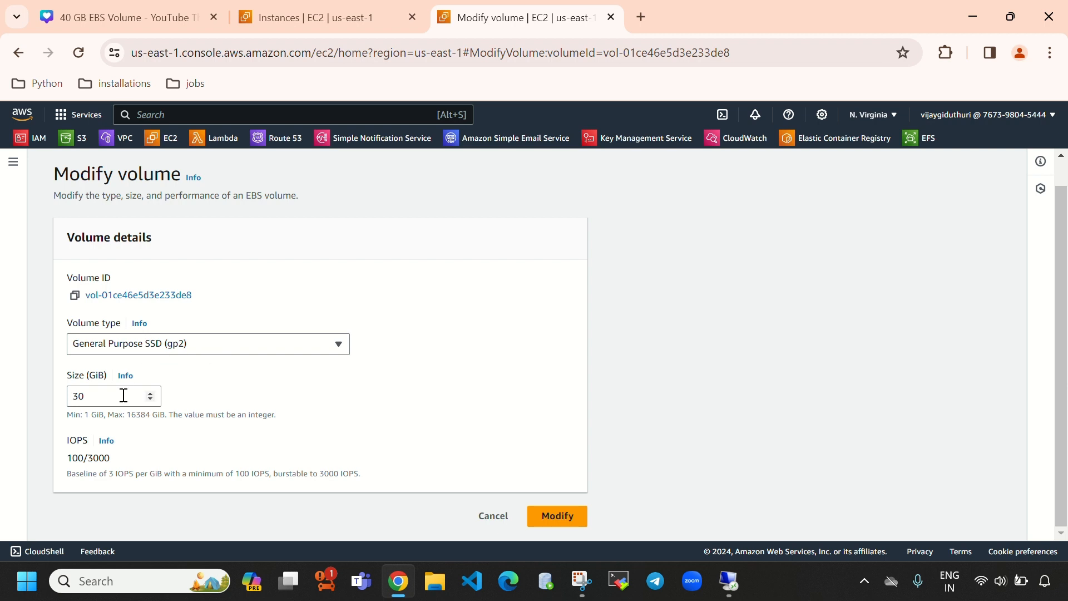
click(105, 394)
drag(103, 394, 70, 399)
click(100, 400)
key(BackSpace)
key(BackSpace)
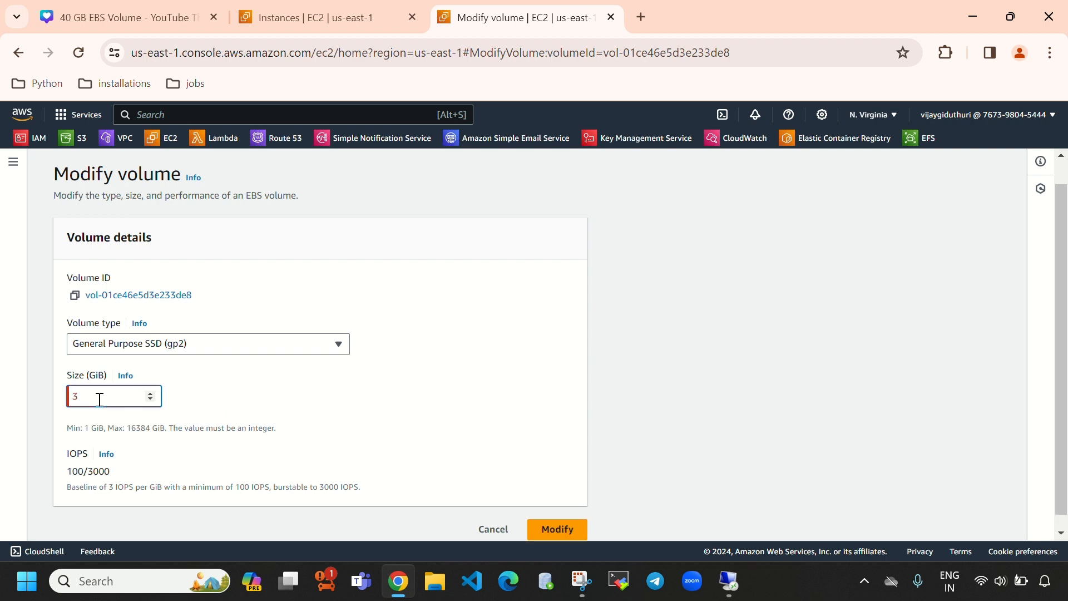
text(40)
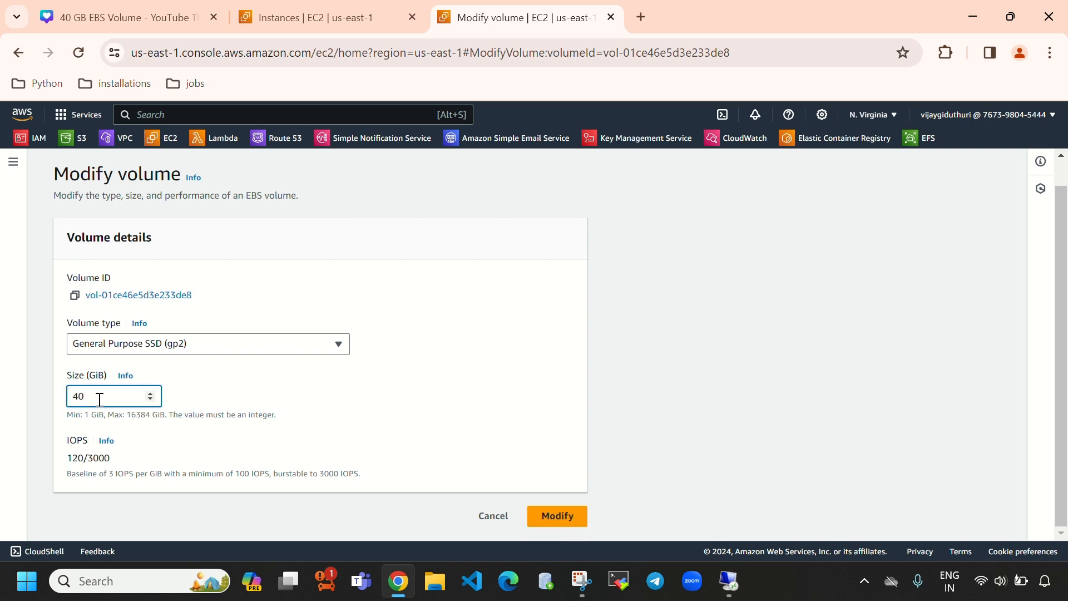
Step: Try a volume size of 30 GiB, followed by a reduced size of 25 GiB, and read the size restriction
key(BackSpace)
key(BackSpace)
text(30)
key(BackSpace)
key(BackSpace)
text(25)
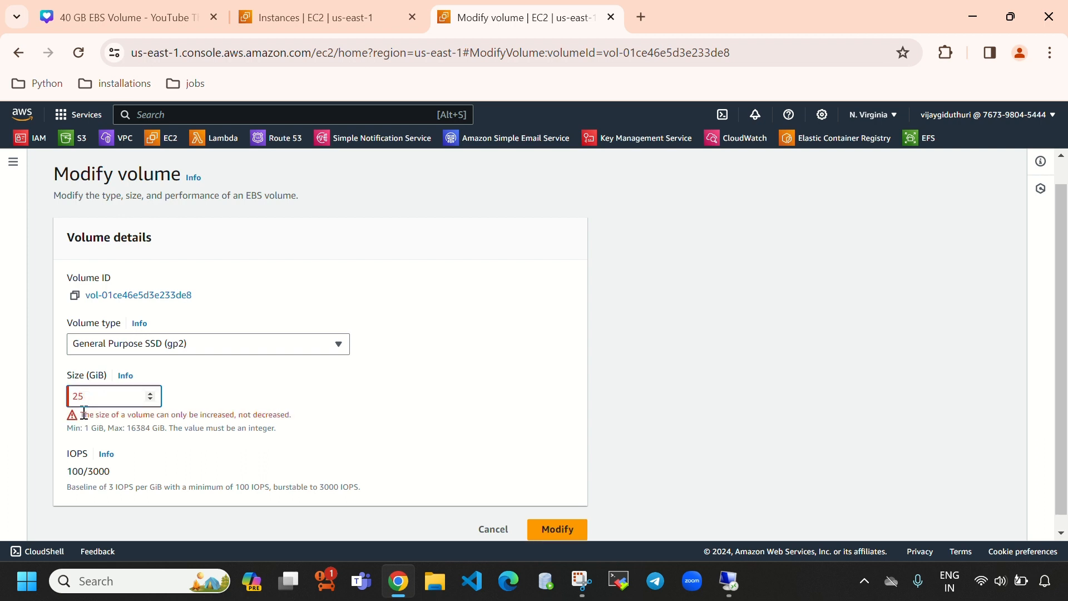
drag(79, 413, 291, 414)
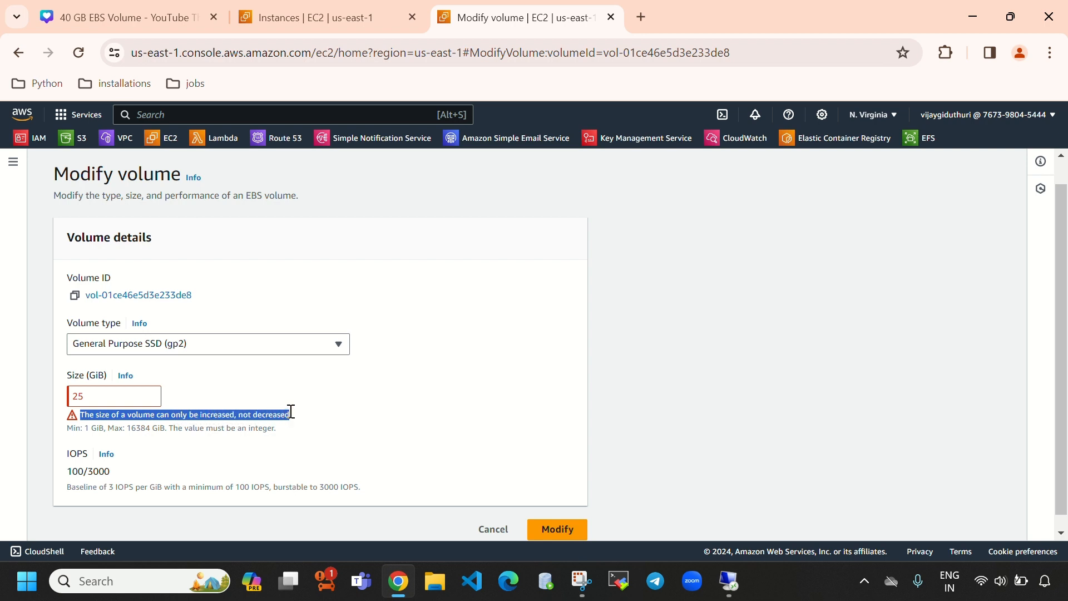
click(359, 407)
Step: Replace the reduced volume size with 40 GiB, submit the modification and confirm it
click(110, 398)
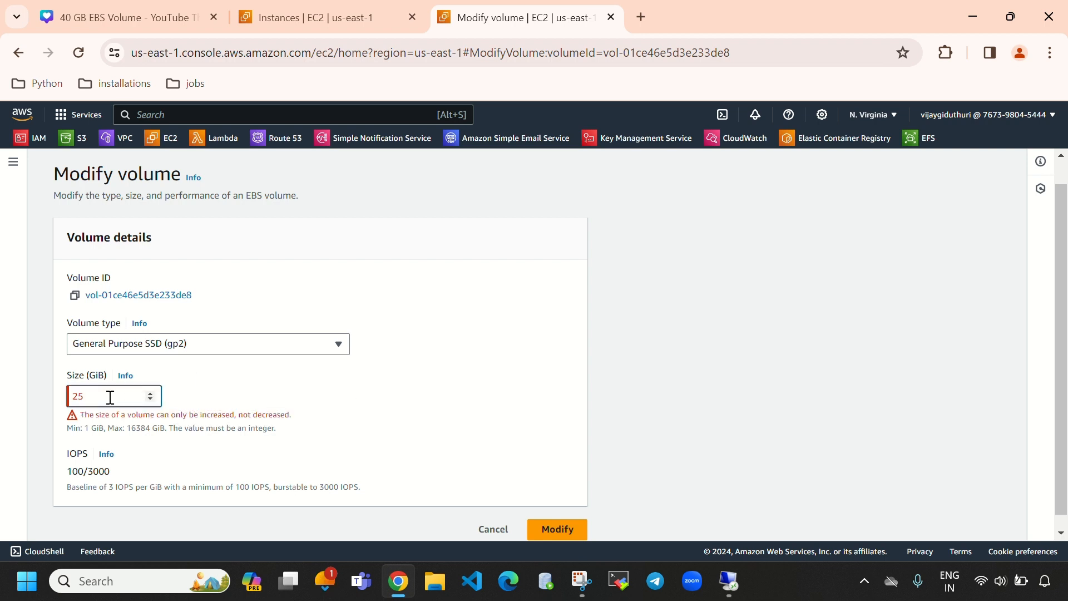
key(BackSpace)
key(BackSpace)
text(30)
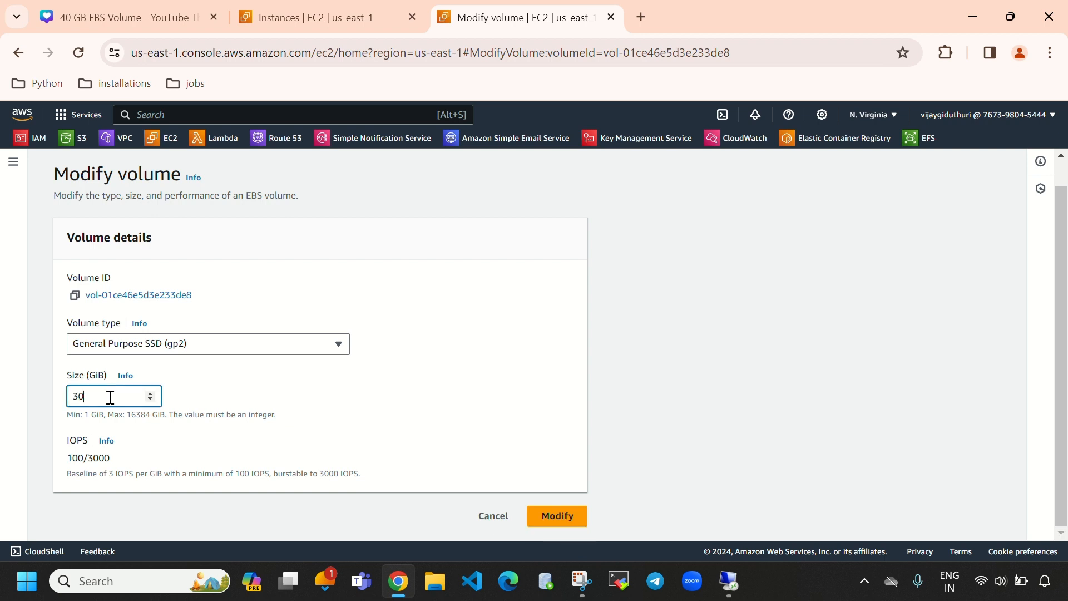
key(BackSpace)
key(BackSpace)
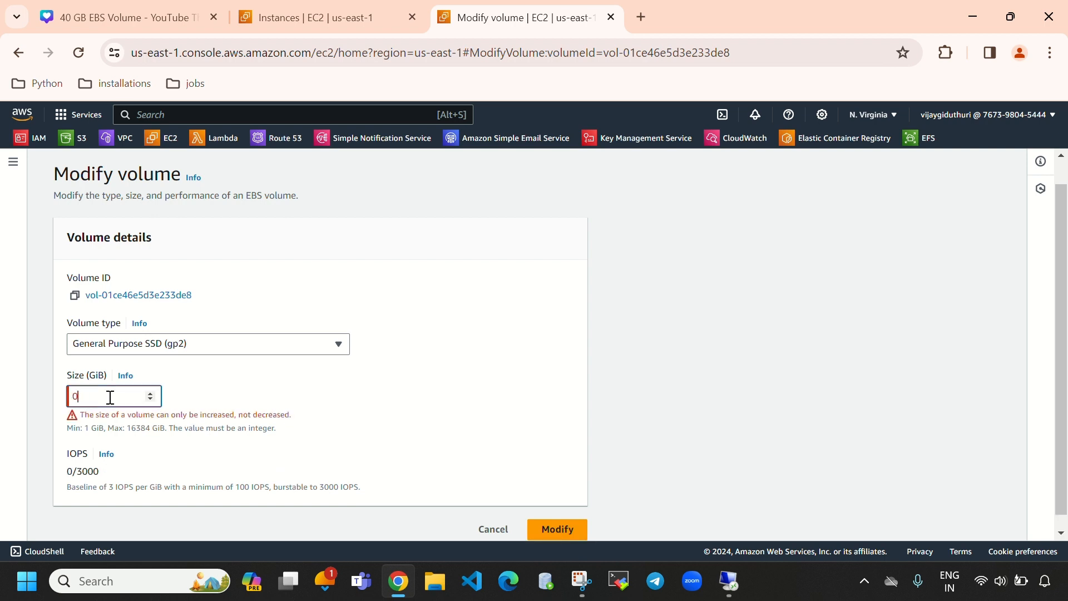
text(40)
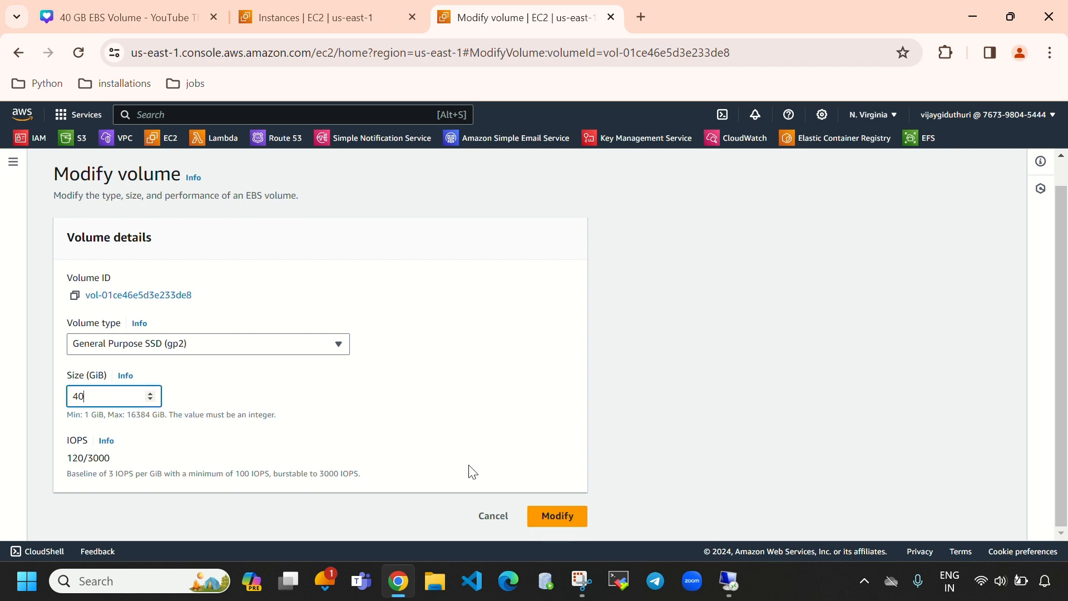
click(554, 518)
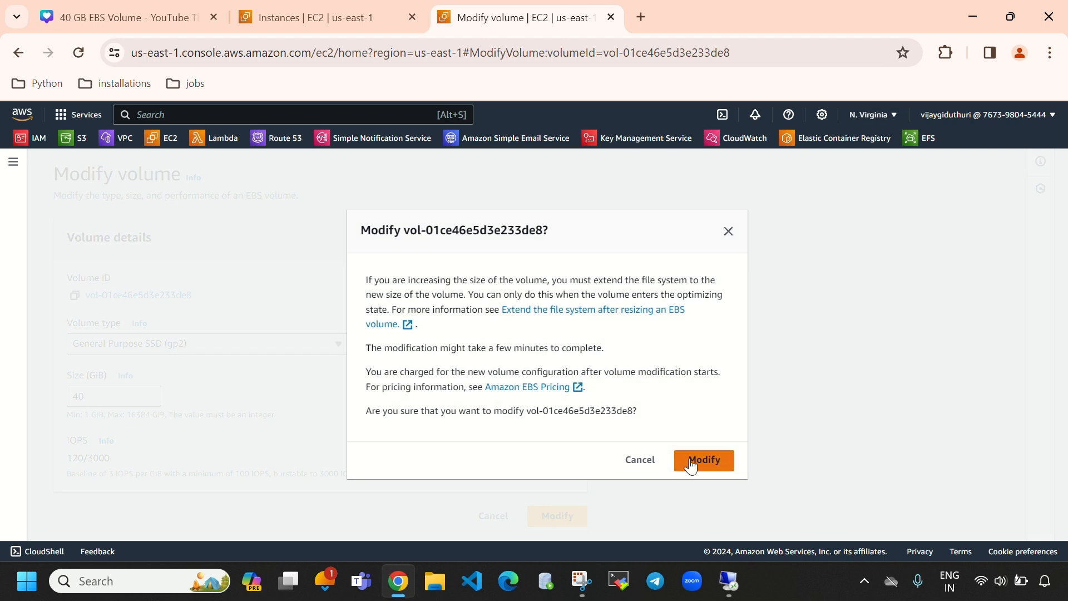
click(692, 467)
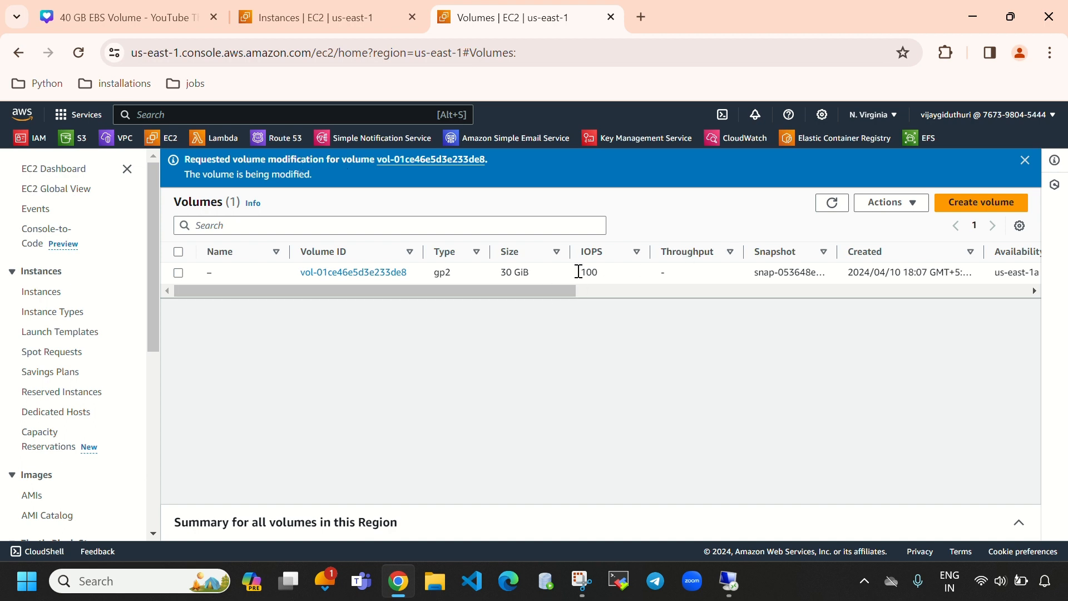
Step: Refresh the Volumes list and check the size and state of the modified volume
double_click(506, 272)
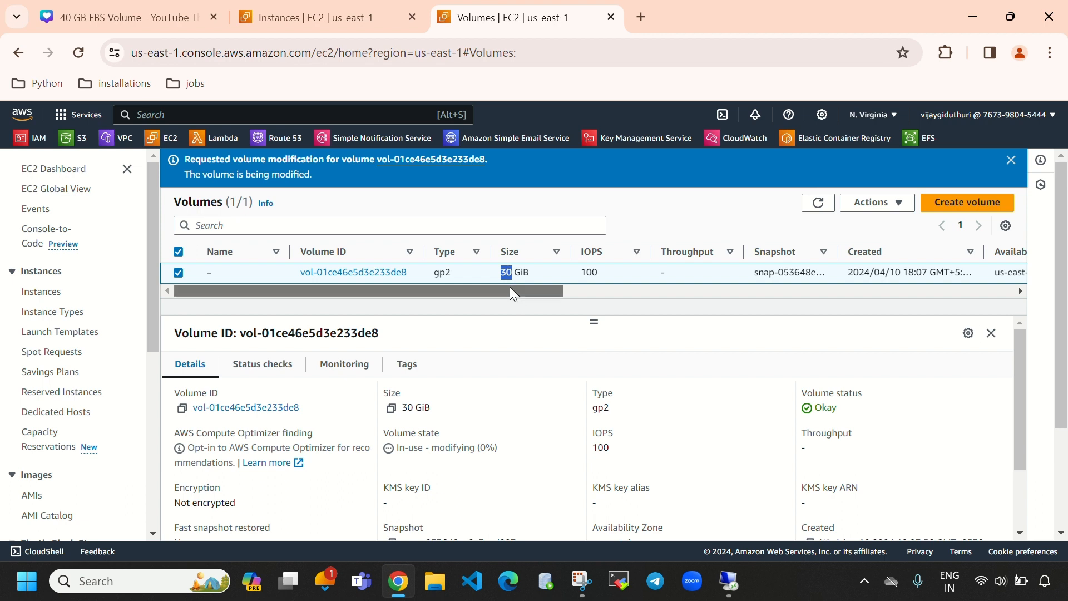
mouse_move(512, 291)
mouse_down()
mouse_move(729, 290)
mouse_move(709, 276)
mouse_move(648, 274)
mouse_move(710, 277)
mouse_move(492, 285)
mouse_up()
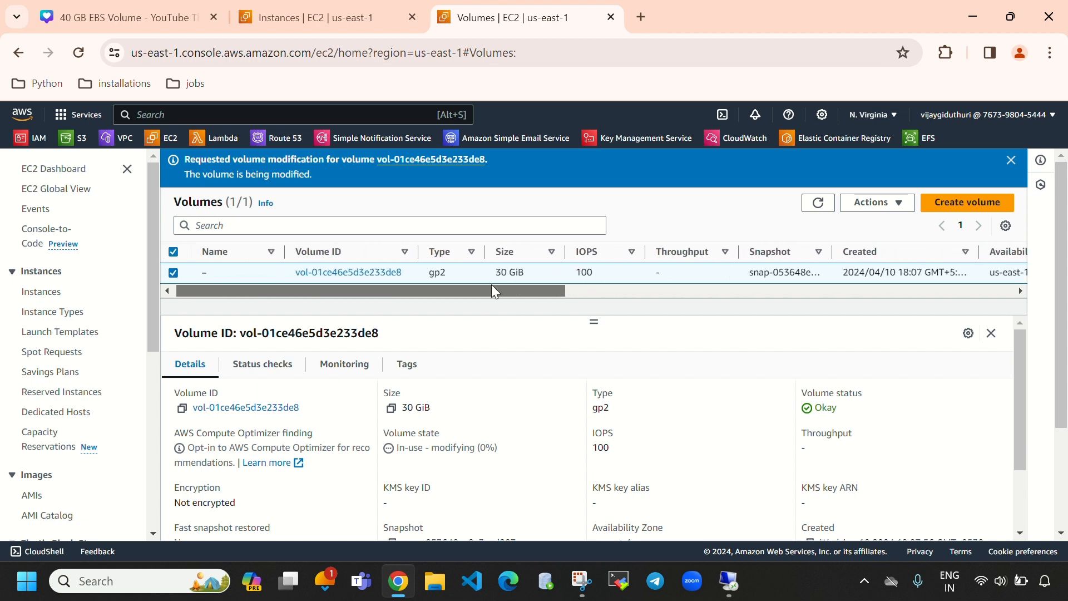
click(817, 203)
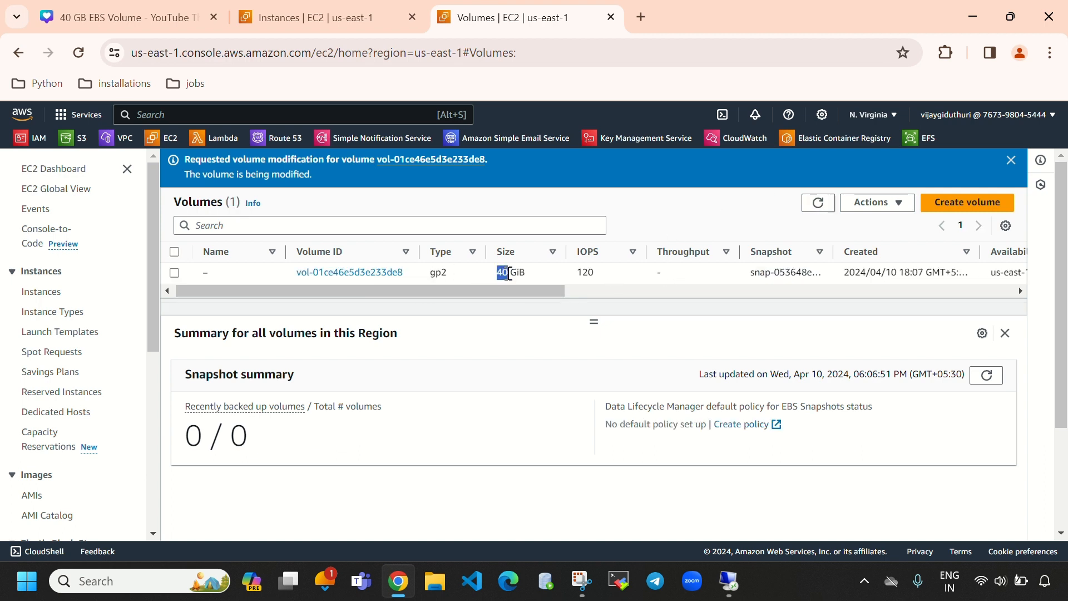
drag(509, 273, 510, 273)
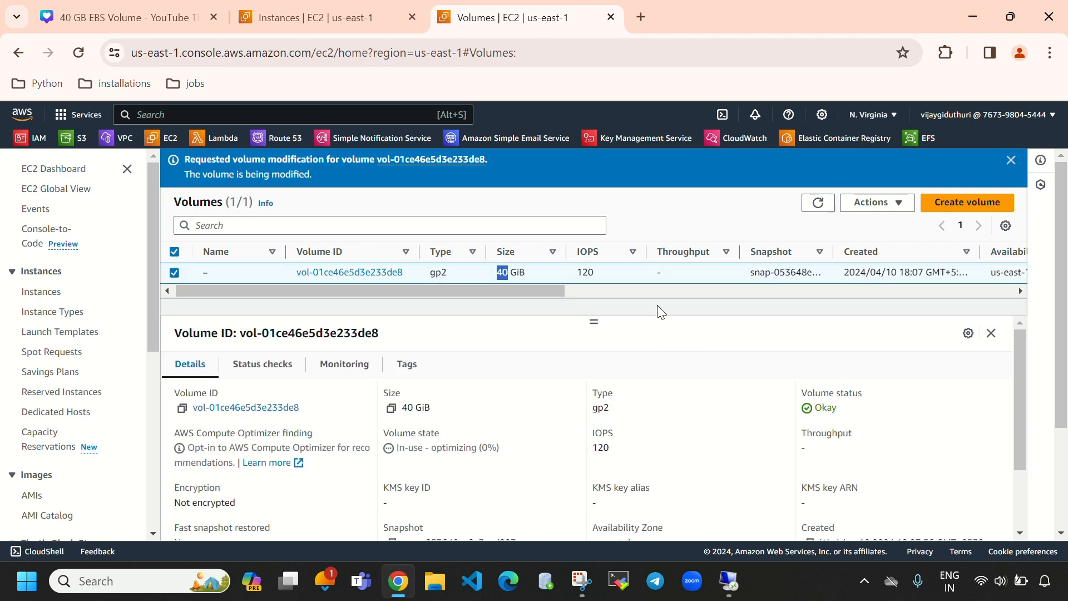
Step: Recheck the capacity of Local Disk (C:) in the remote Windows session, minimize it, and refresh the Volumes list in the EC2 console
click(730, 584)
right_click(481, 278)
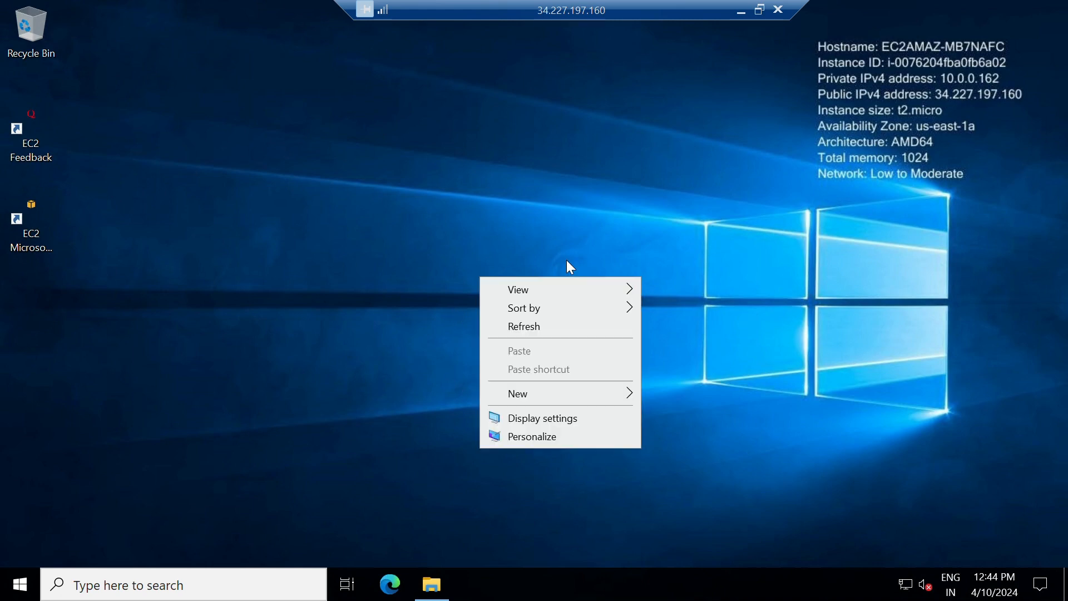
click(556, 329)
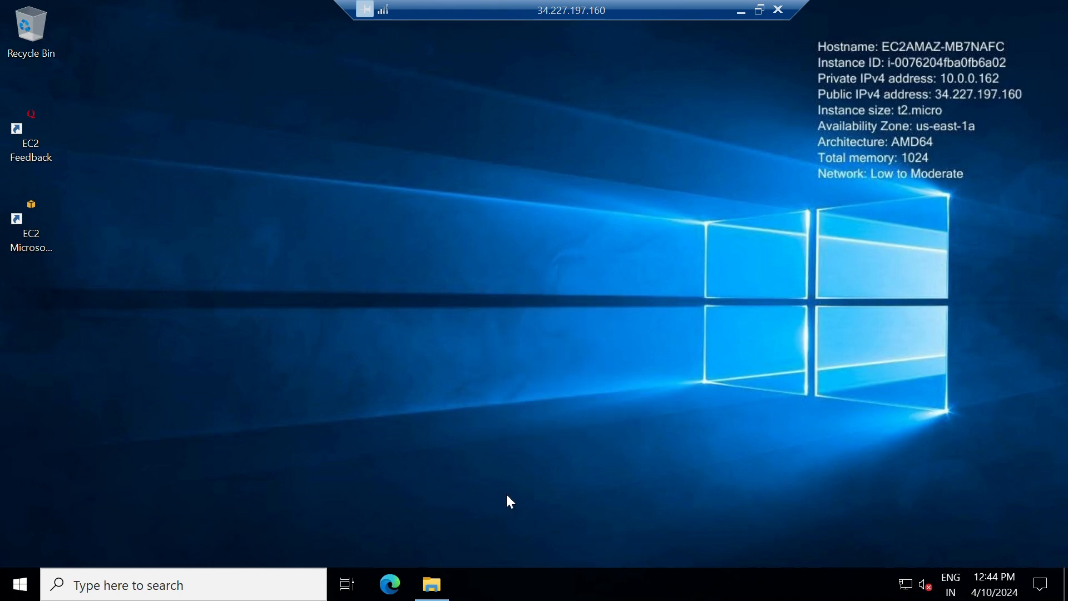
click(439, 585)
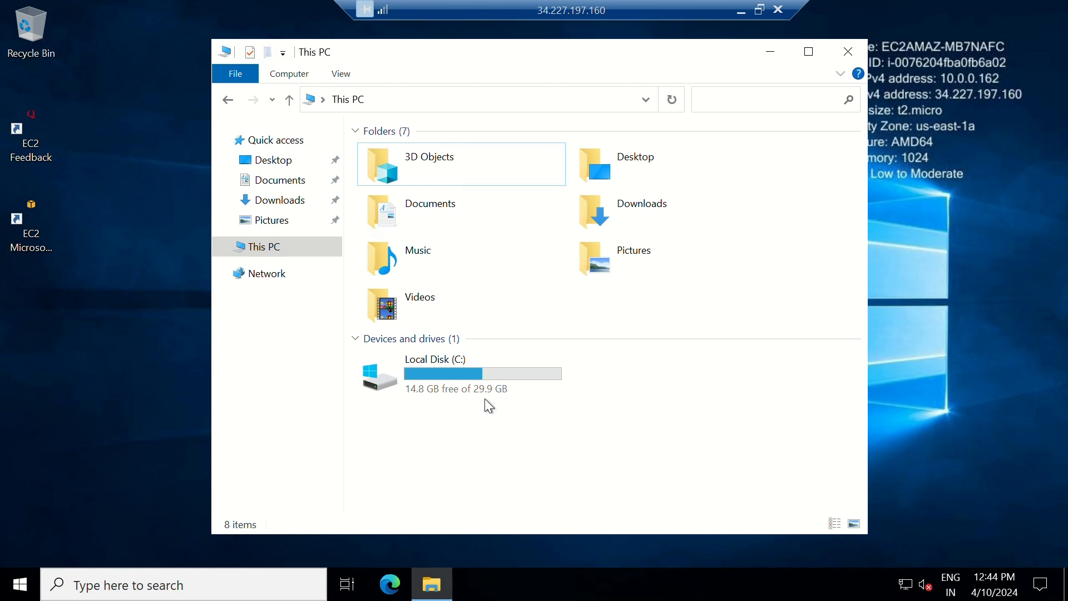
click(771, 52)
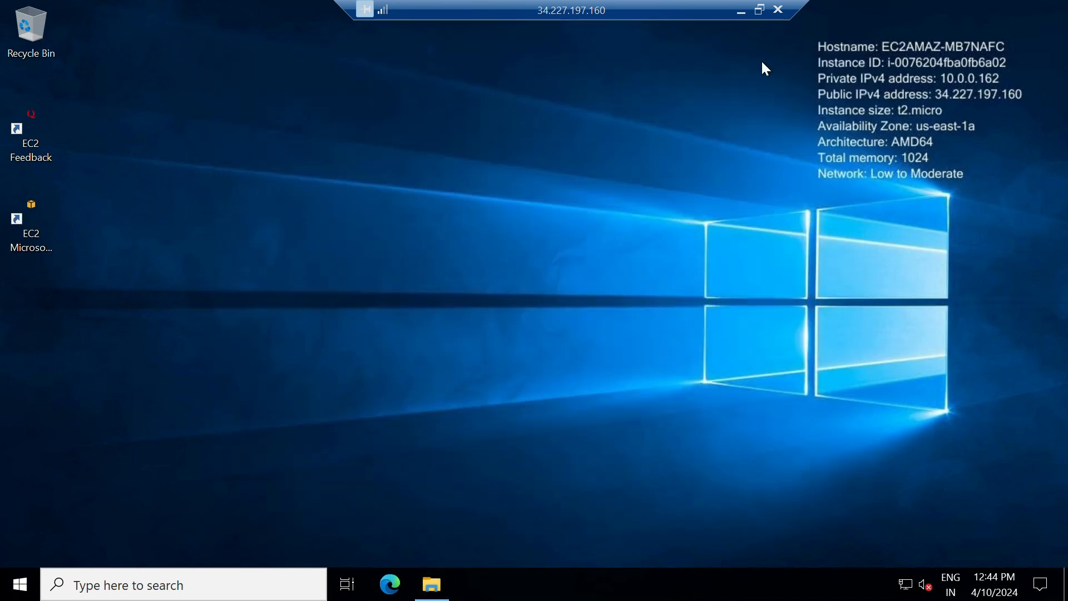
click(739, 10)
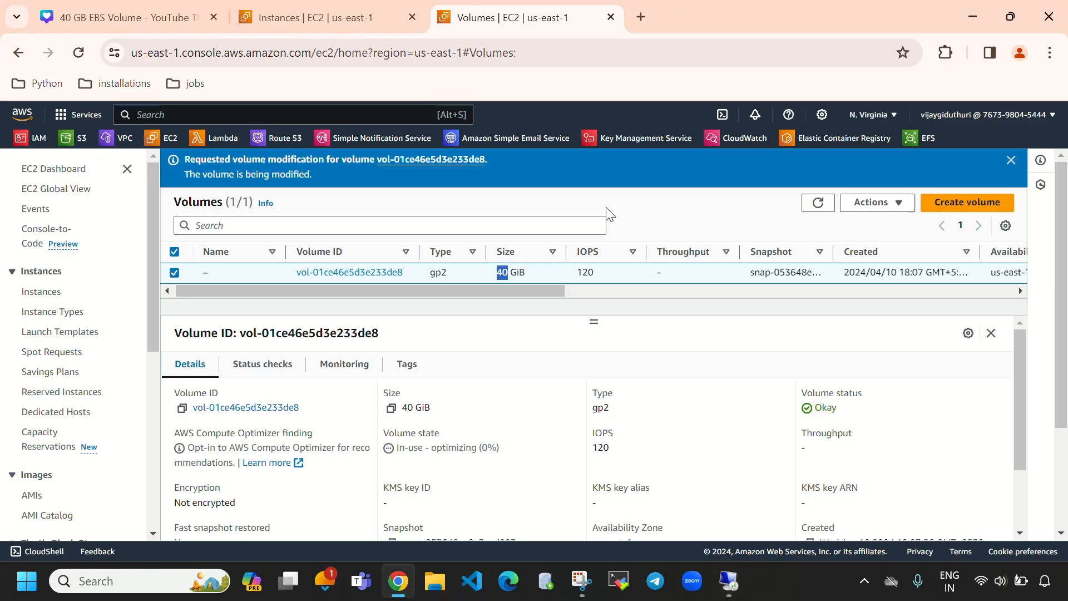
click(819, 204)
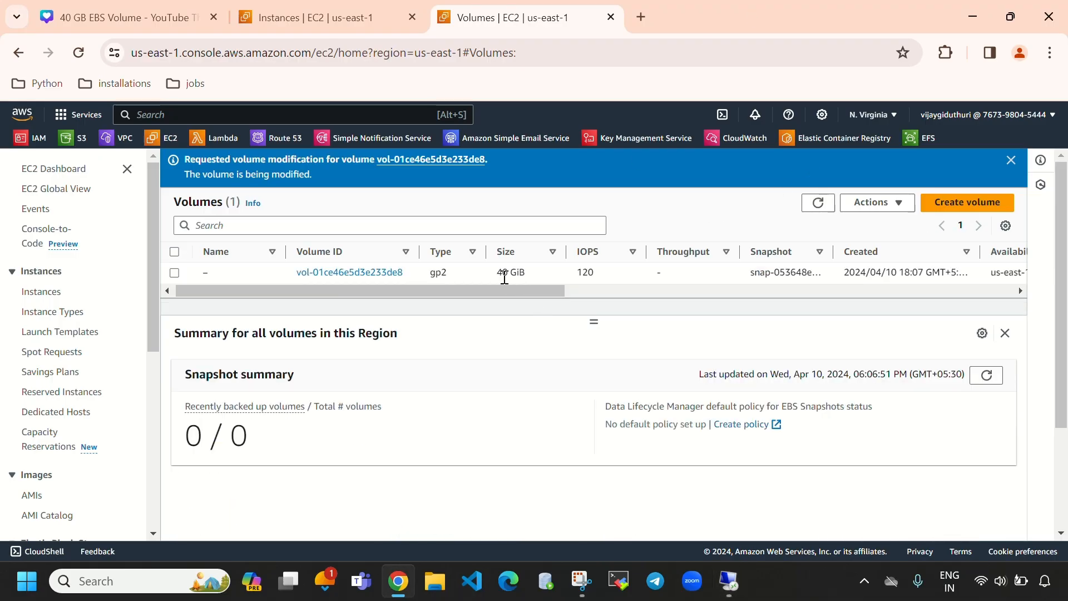
Step: Switch to the remote Windows session, search for "create" and open the tool to create and format hard disk partitions
click(729, 581)
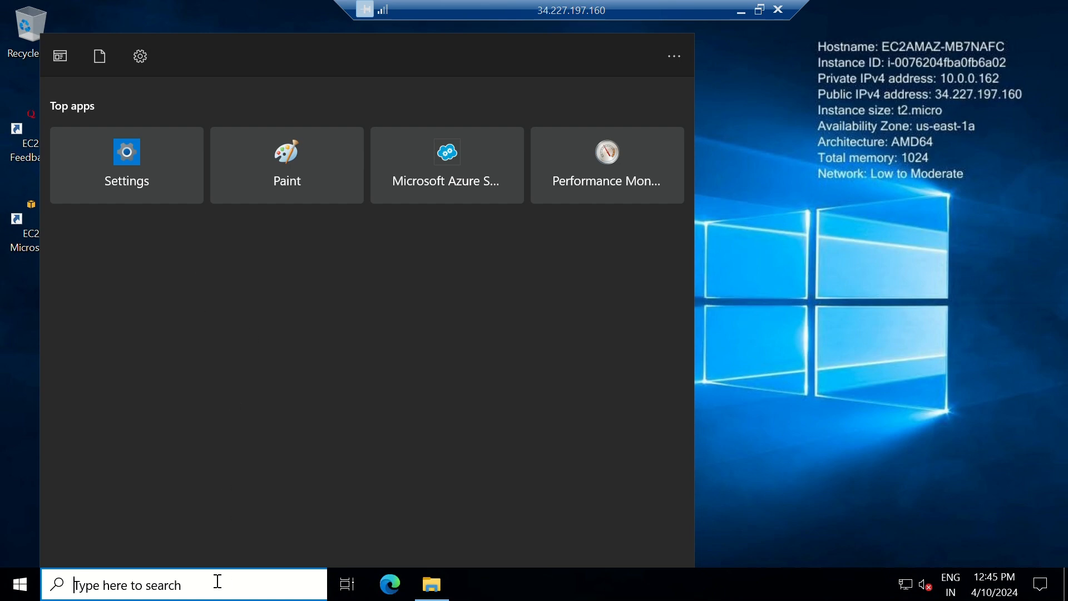
text(c)
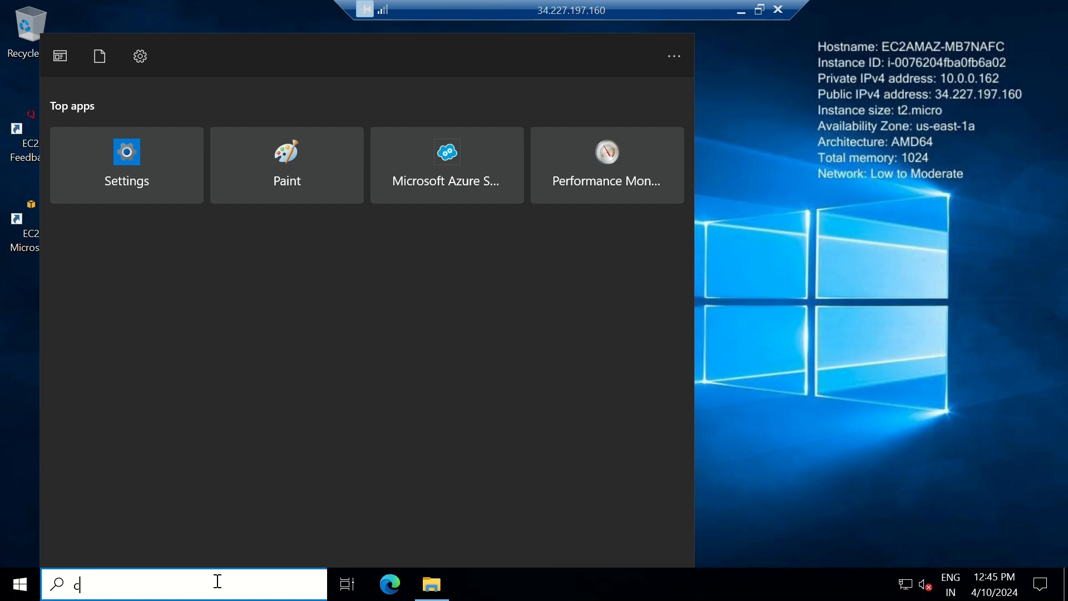
text(reate)
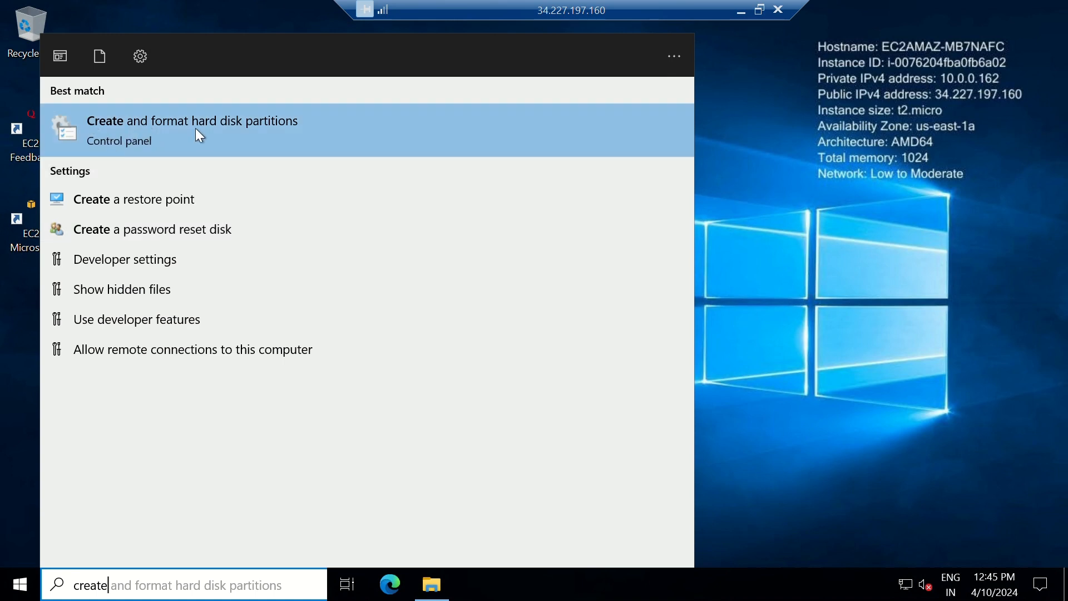
click(257, 132)
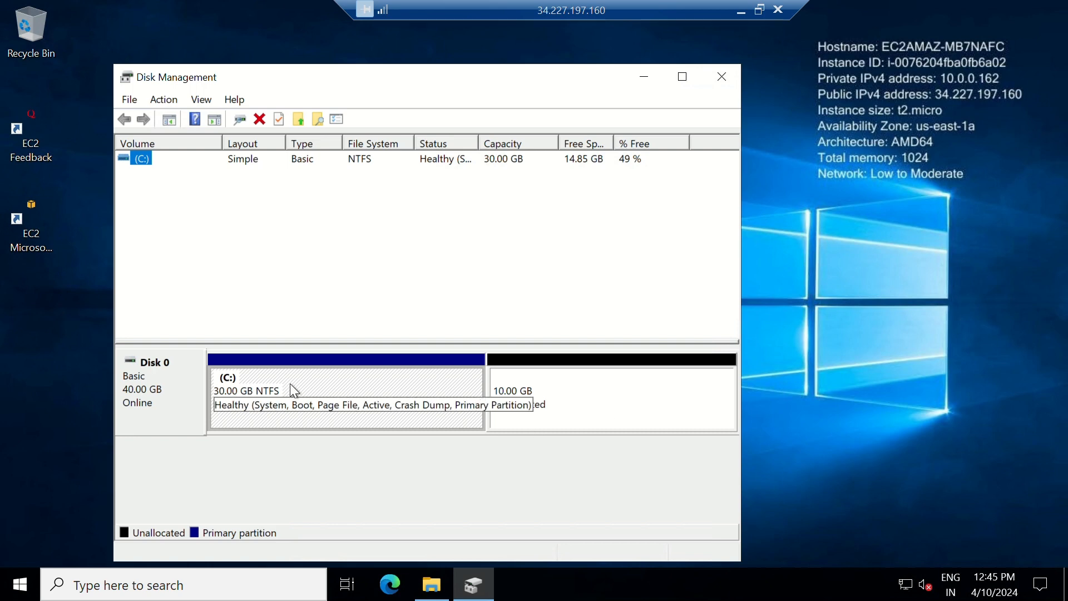
Step: Inspect the volume options for the C: partition and the unallocated space, and compare them with Local Disk (C:) in File Explorer
right_click(336, 379)
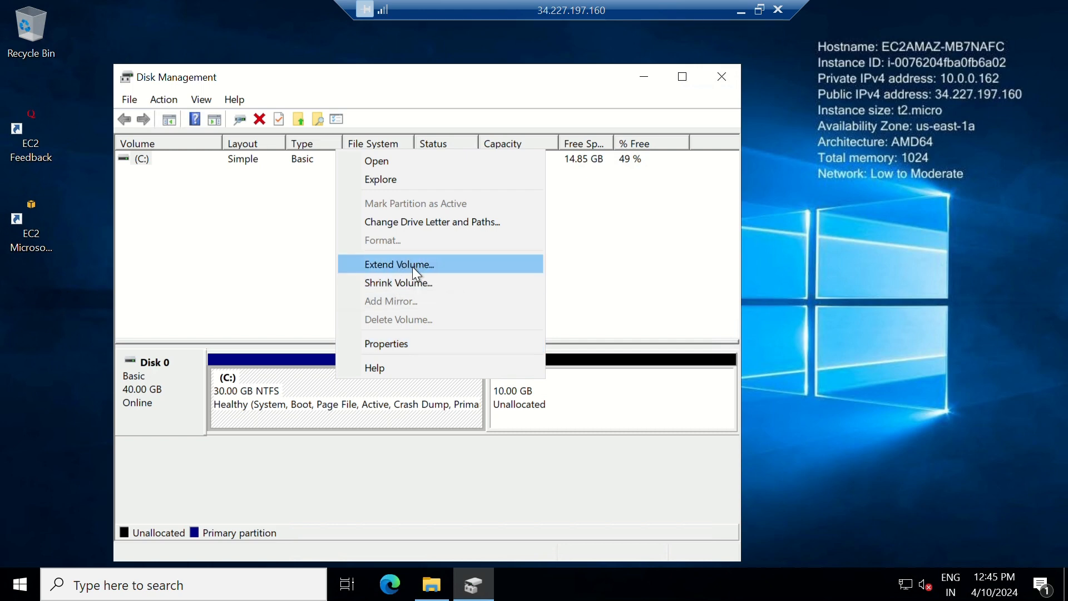
click(597, 489)
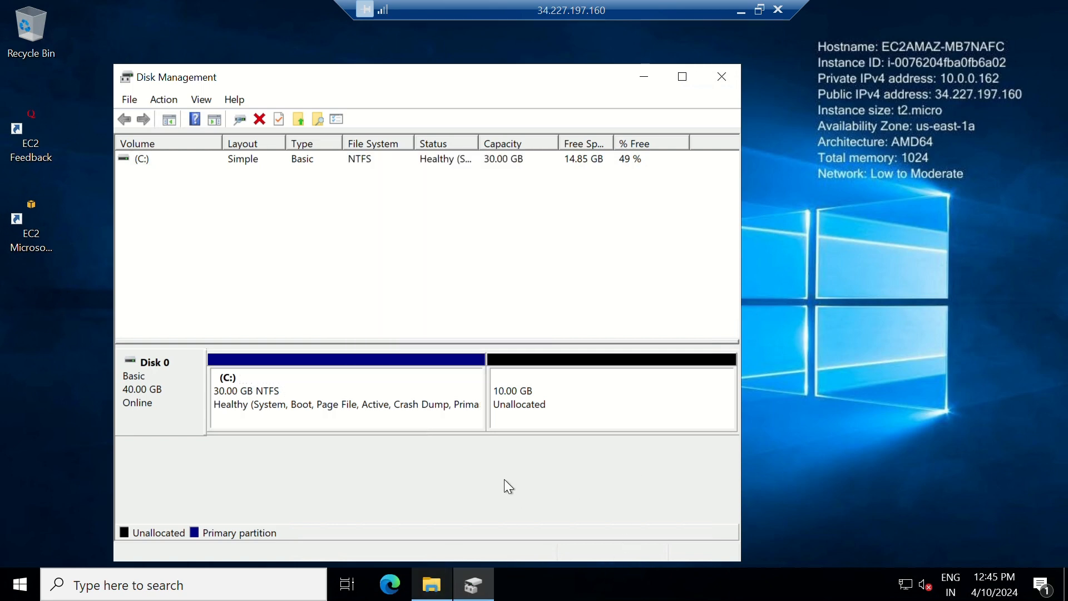
key(super+e)
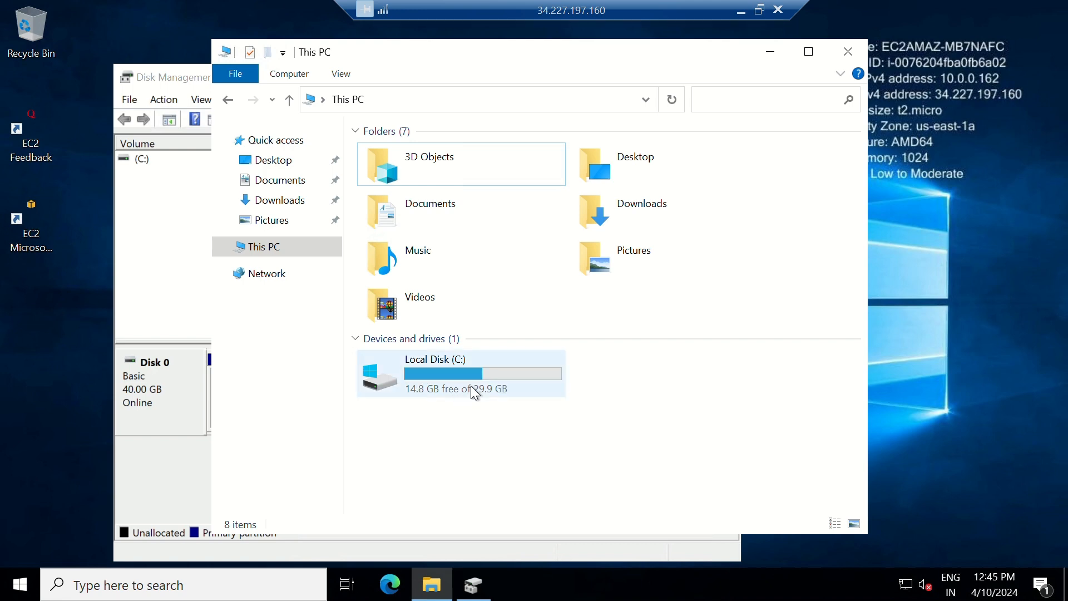
mouse_move(483, 384)
click(473, 584)
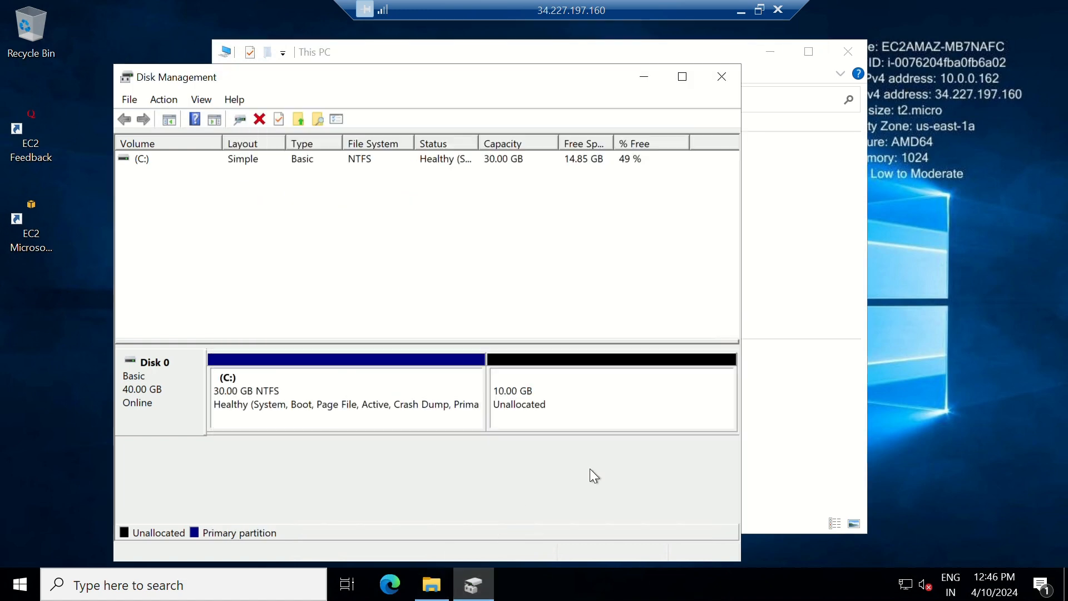
right_click(603, 391)
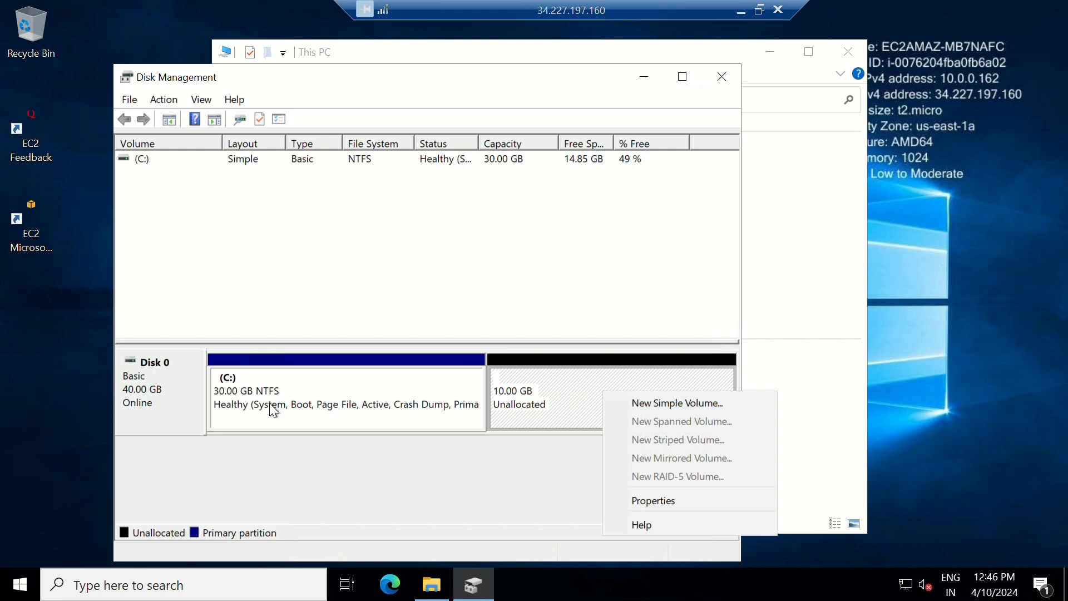
click(436, 598)
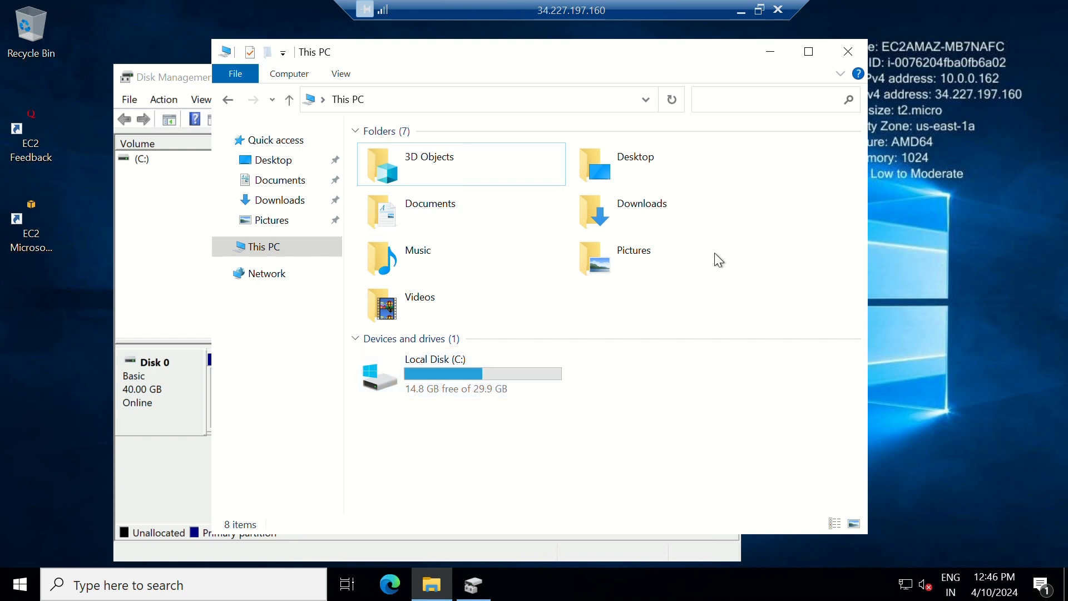
click(473, 585)
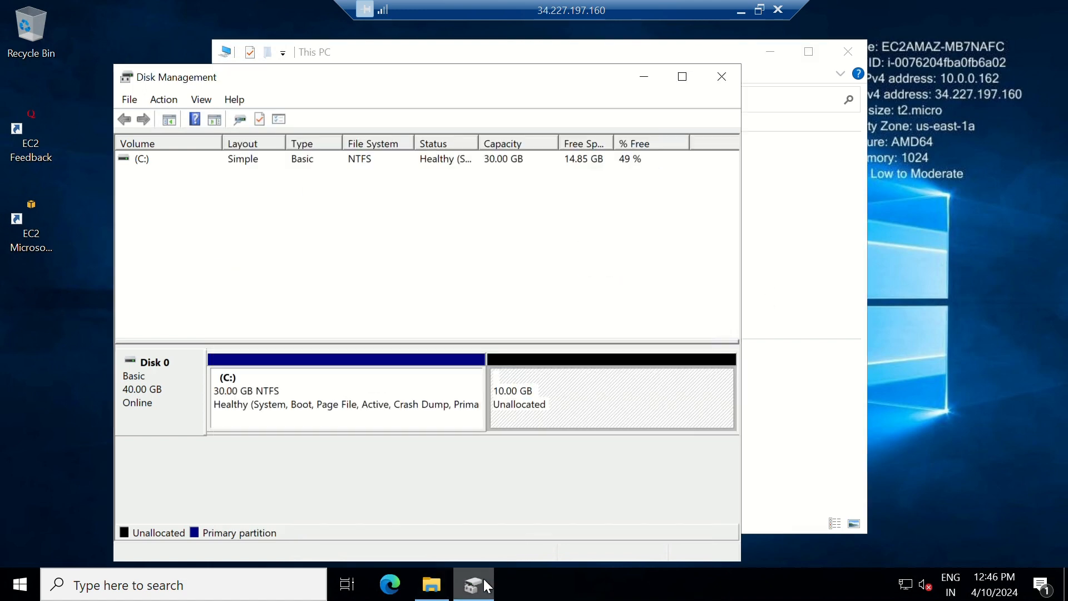
Step: Extend the C: volume by the full 10239 MB of unallocated space on Disk 0
right_click(313, 375)
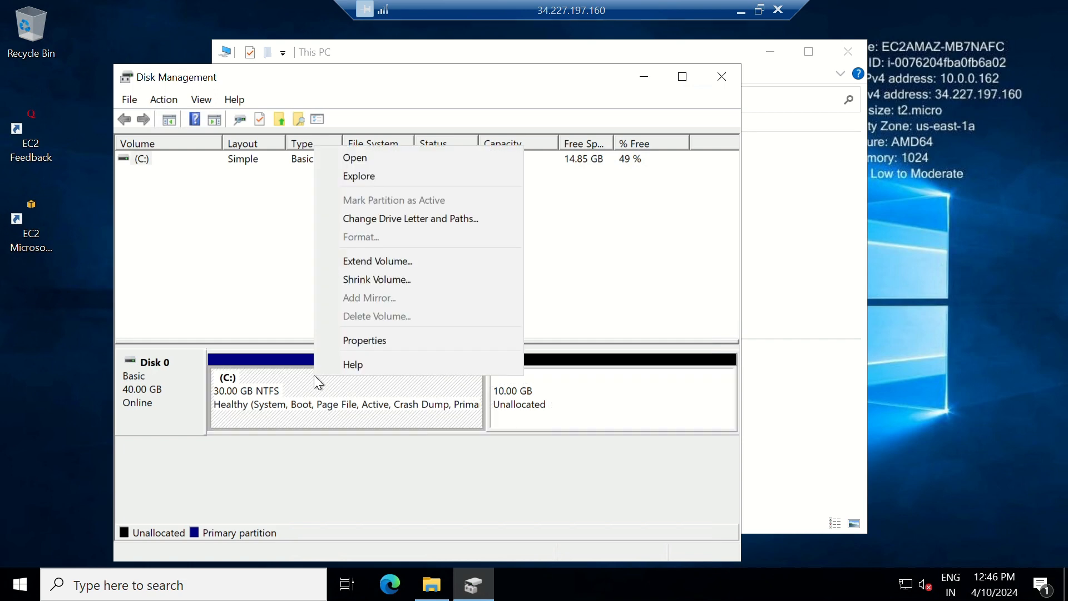
click(369, 263)
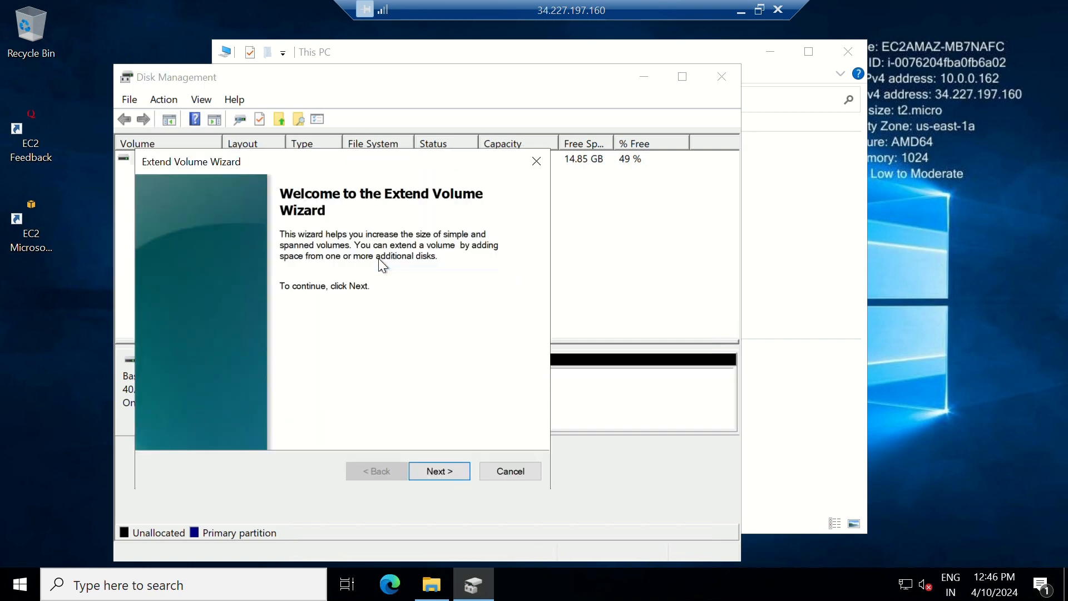
click(441, 470)
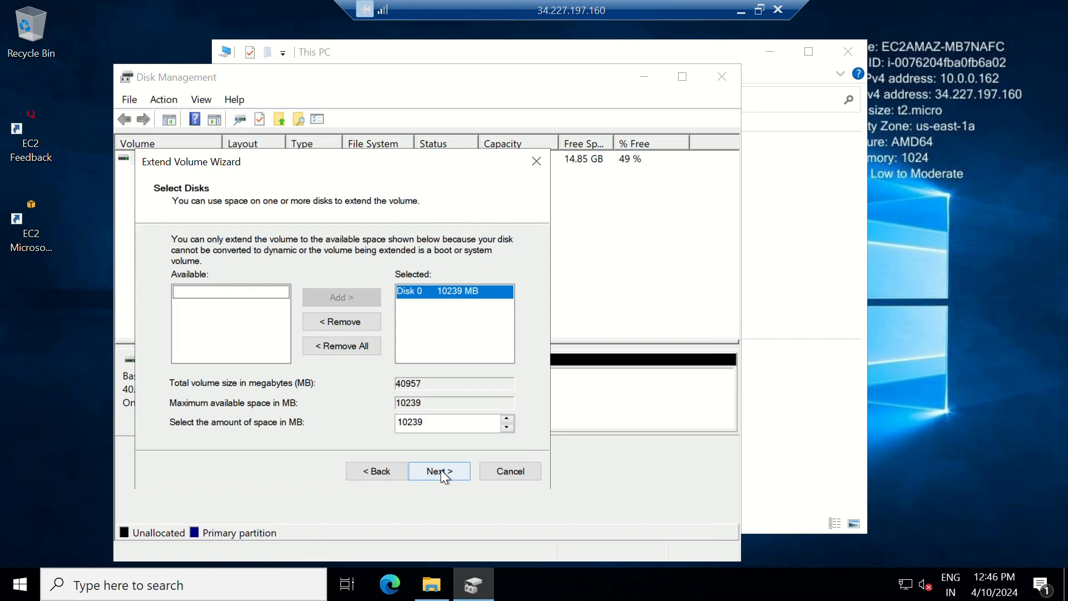
click(442, 473)
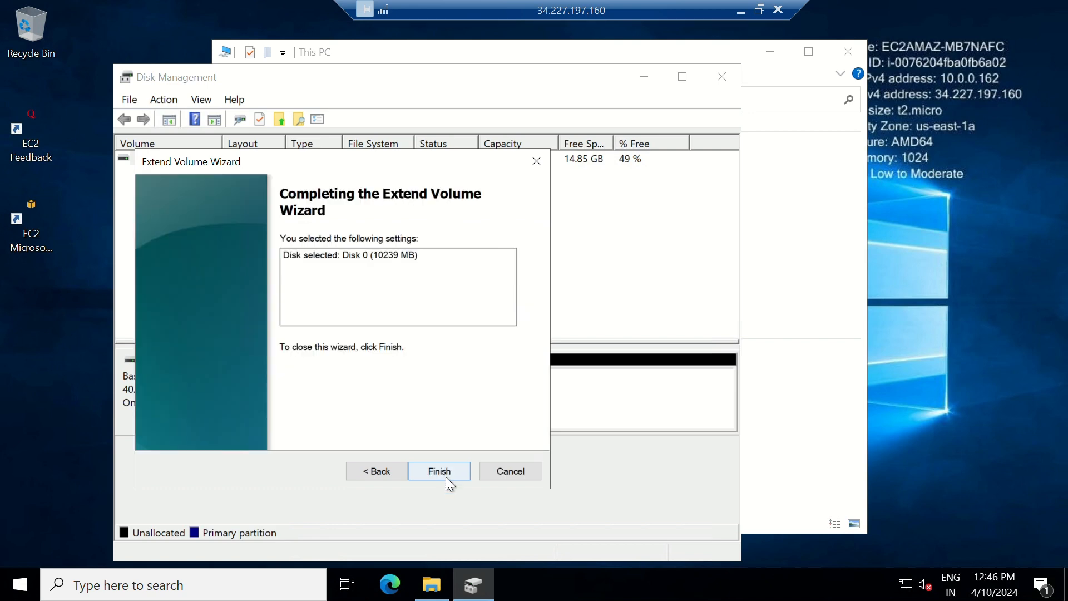
click(440, 472)
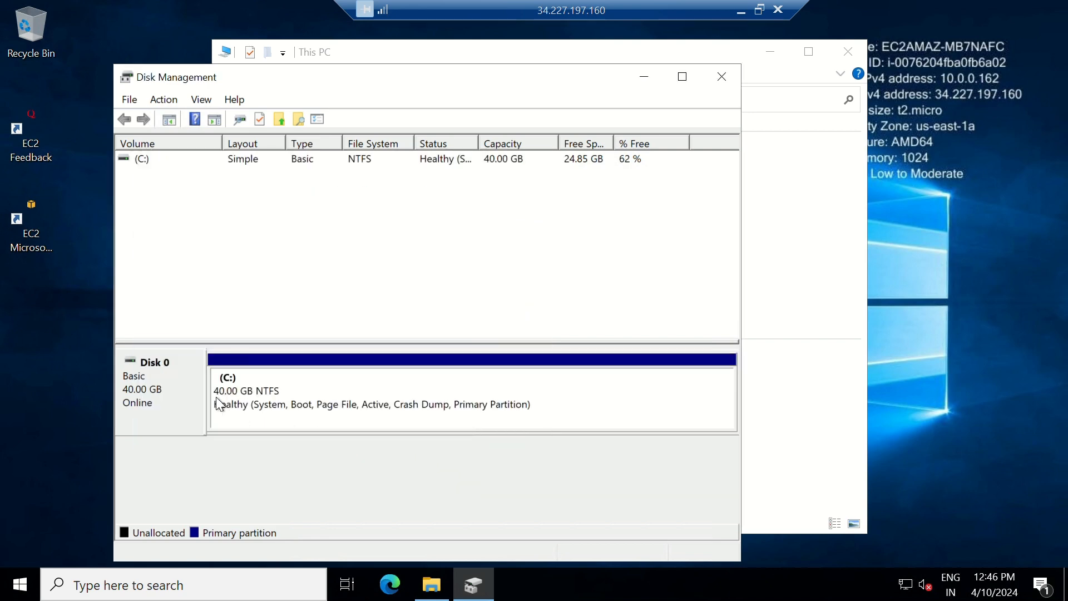
Step: Refresh This PC to check the capacity of Local Disk (C:), and minimize the remote session
click(432, 585)
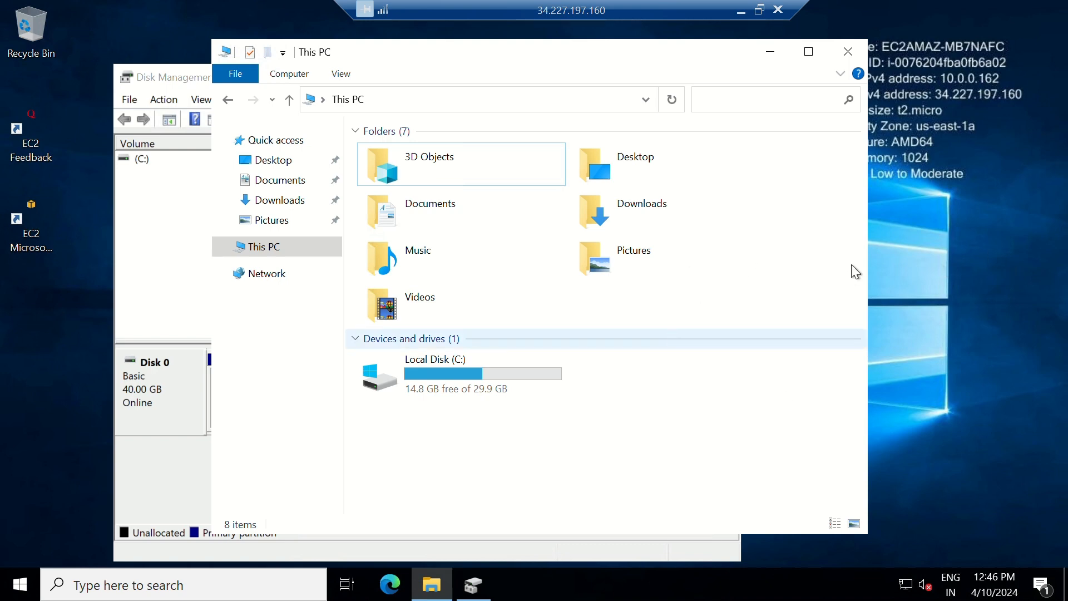
click(934, 246)
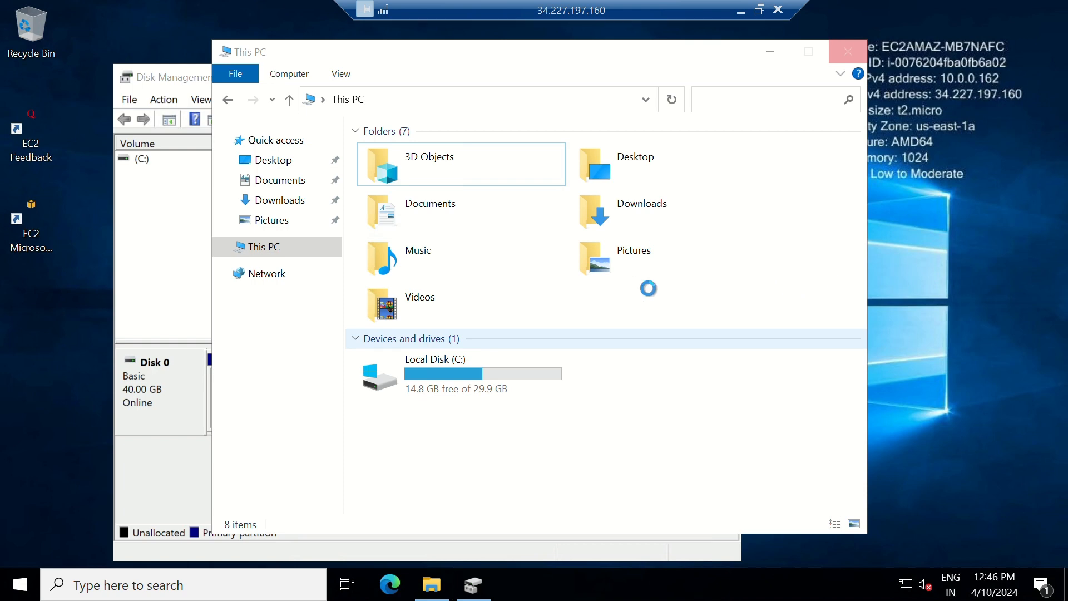
right_click(975, 245)
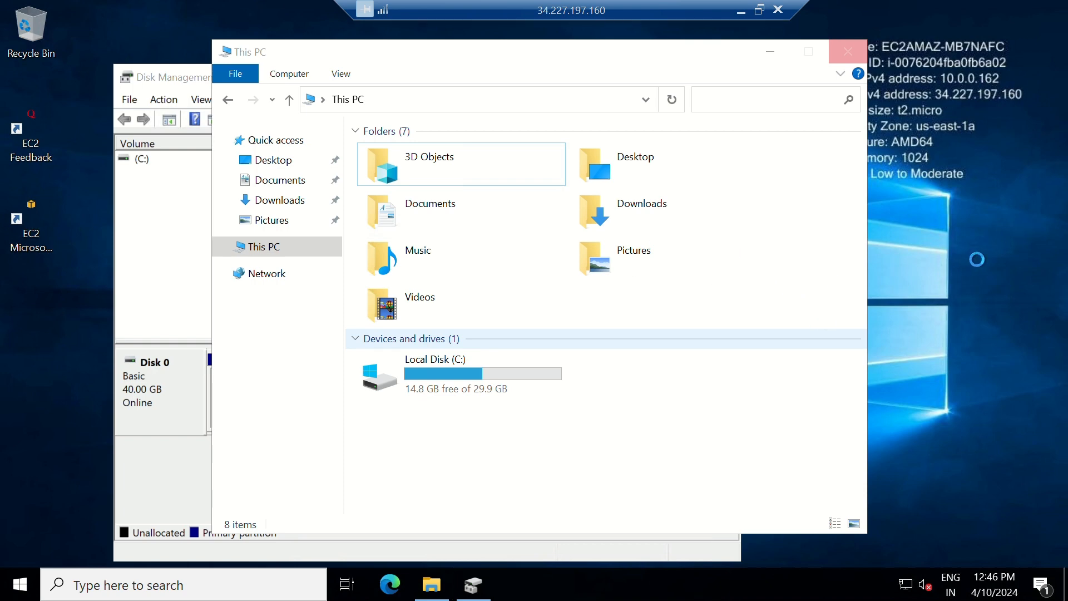
click(694, 392)
right_click(645, 409)
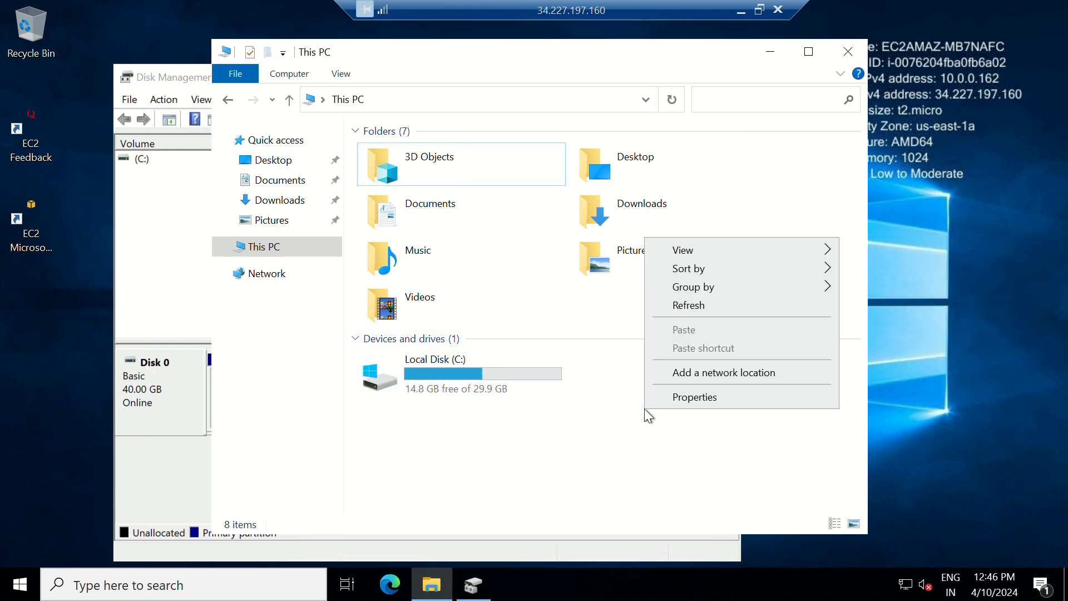
click(725, 309)
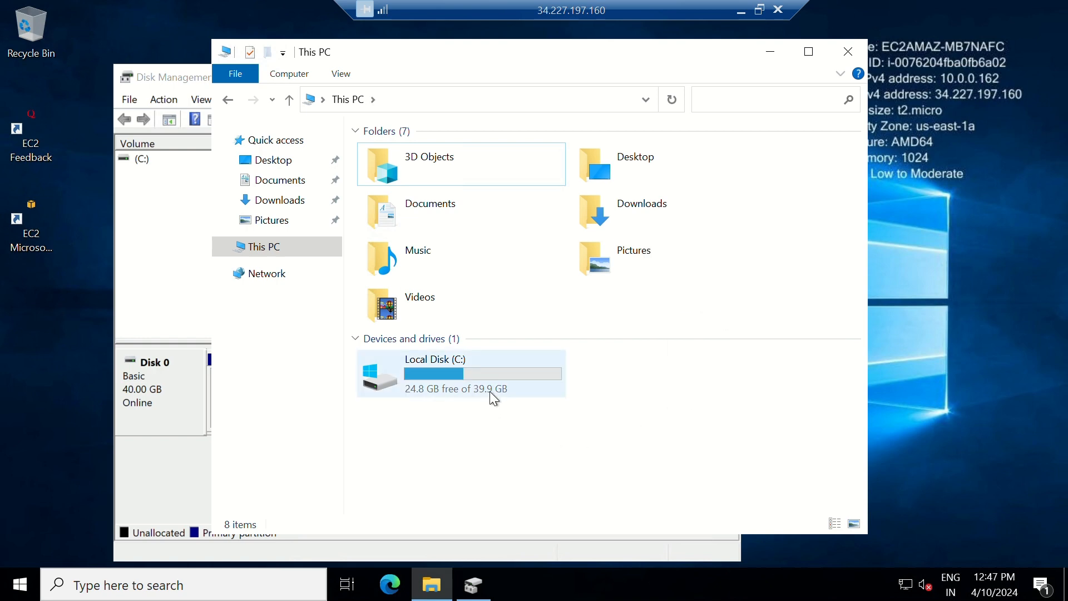
mouse_move(479, 389)
right_click(916, 286)
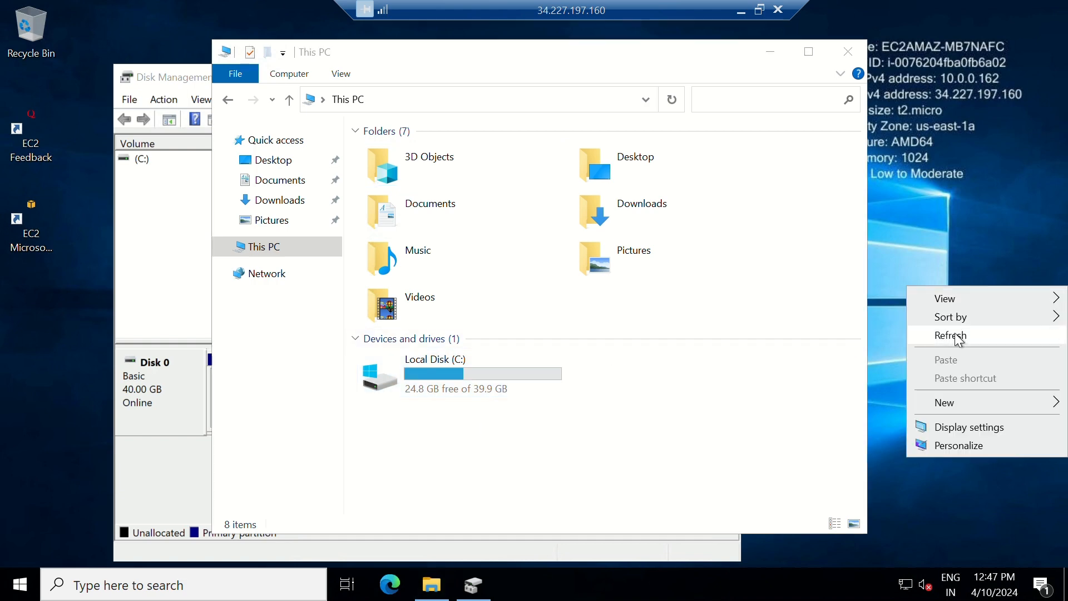
click(955, 334)
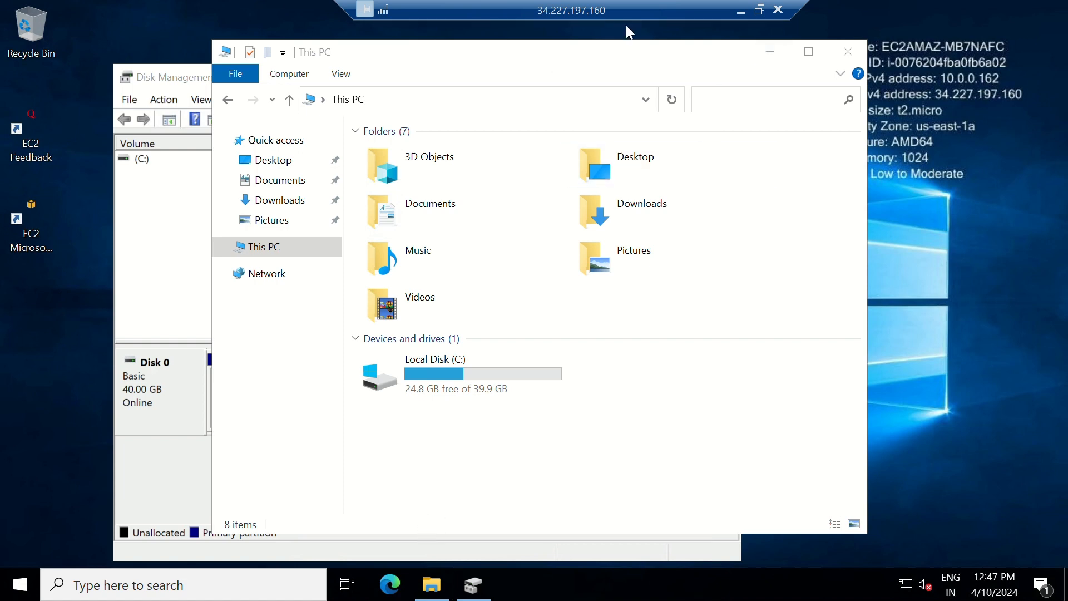
click(741, 11)
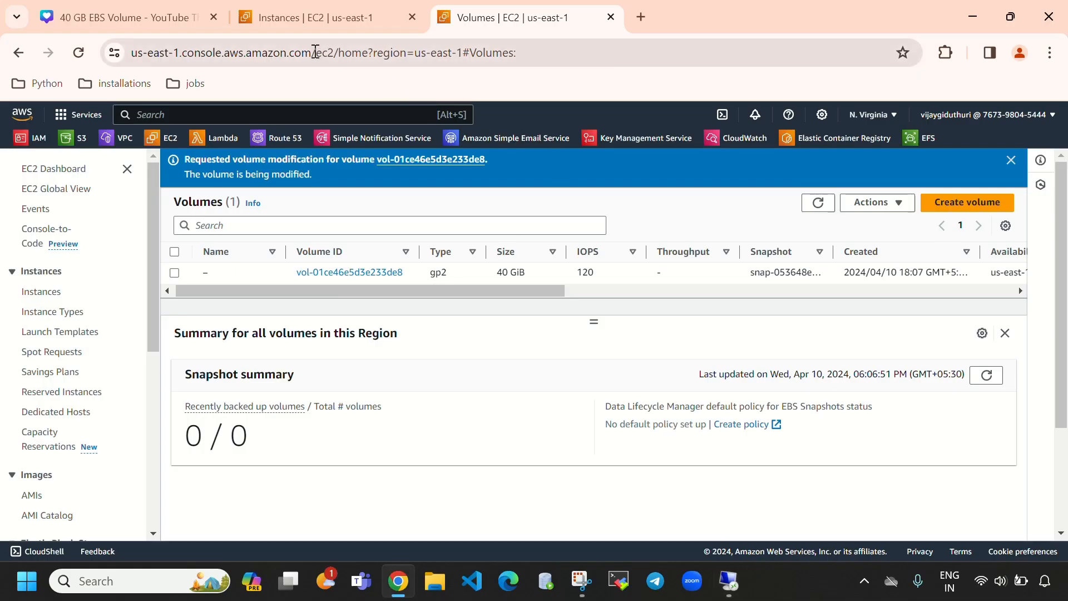
Step: Review the instance's block devices, the root volume's size in the Volumes list and Local Disk (C:) in the remote session
click(184, 16)
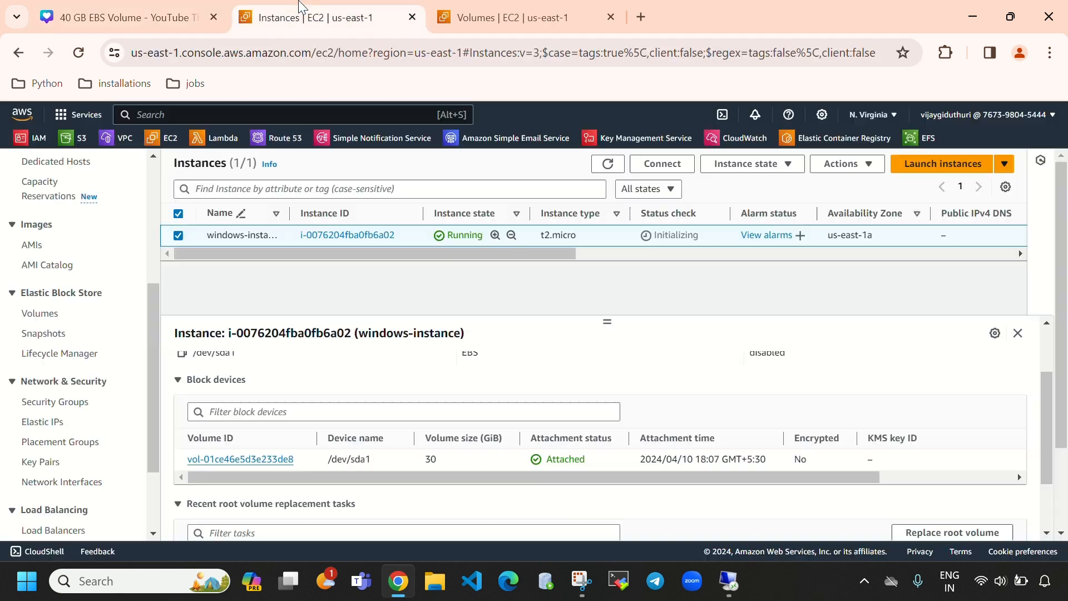
click(303, 11)
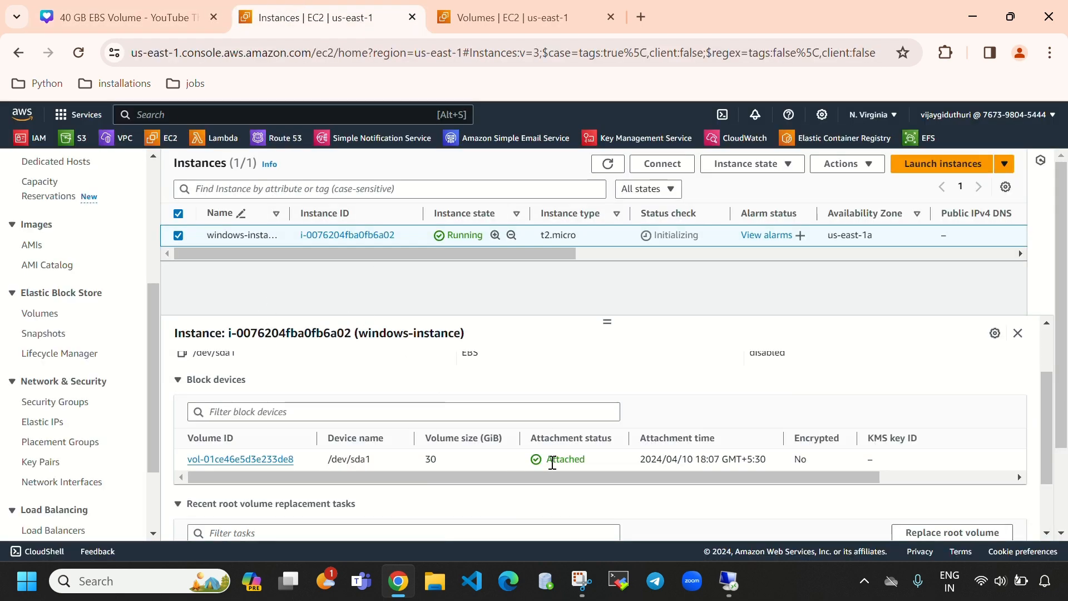
click(1011, 16)
click(490, 75)
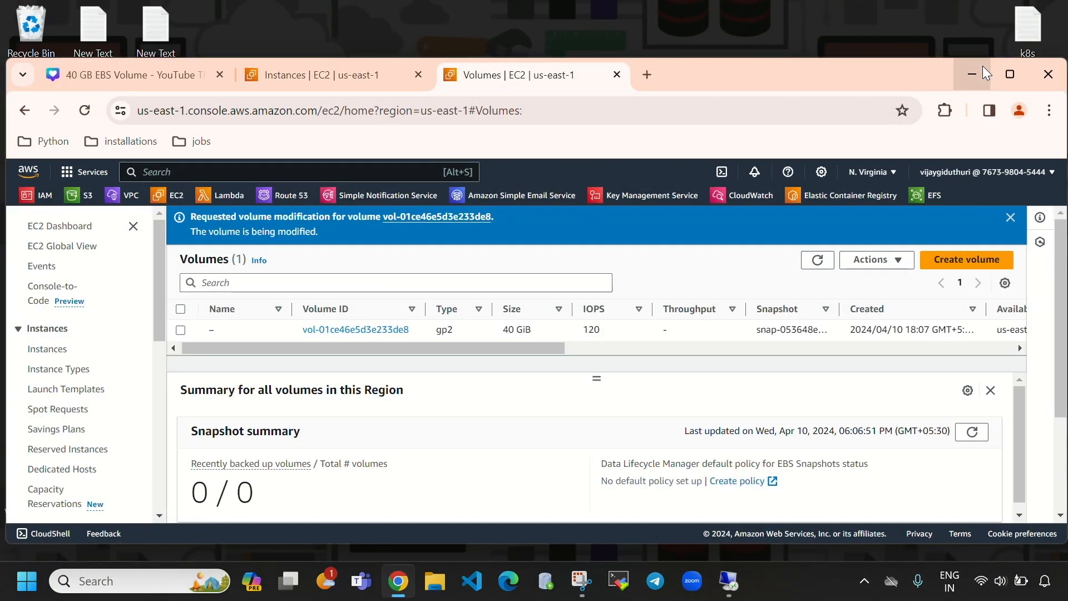
click(1009, 71)
drag(591, 318, 594, 348)
click(594, 321)
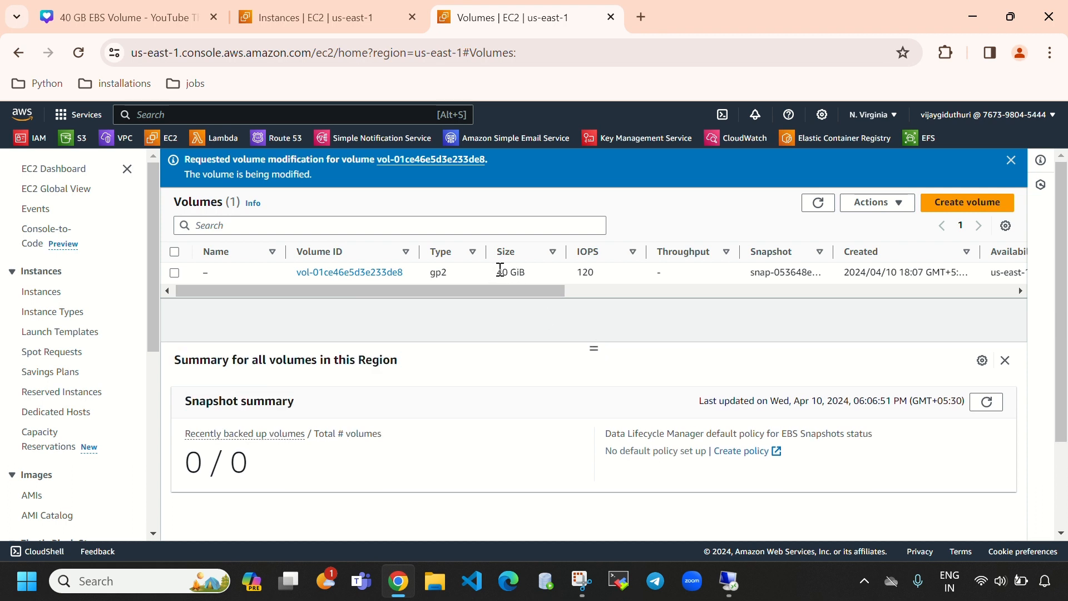
click(729, 581)
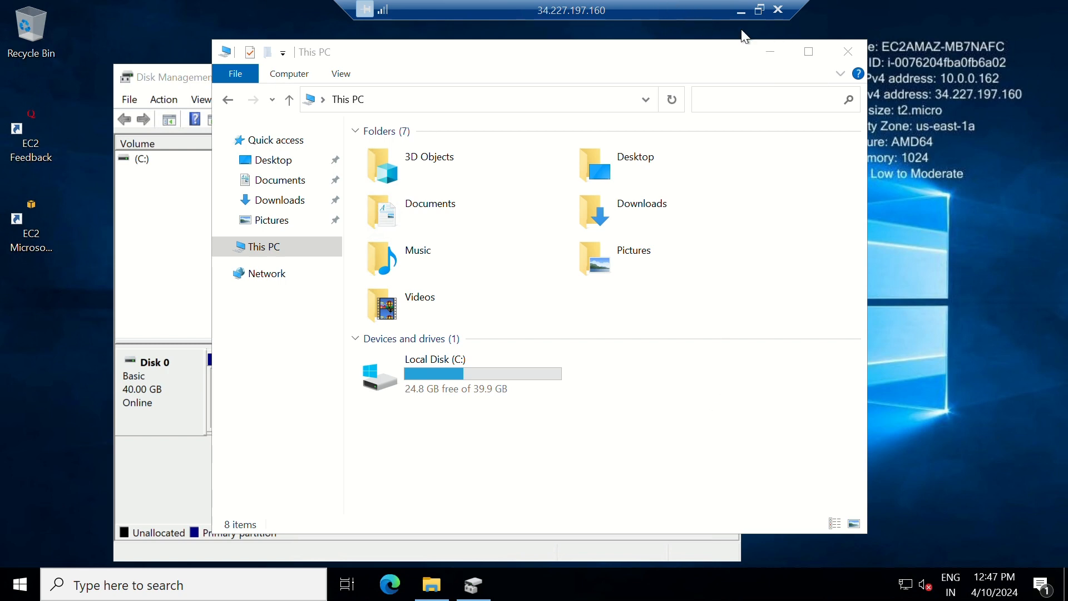
click(740, 10)
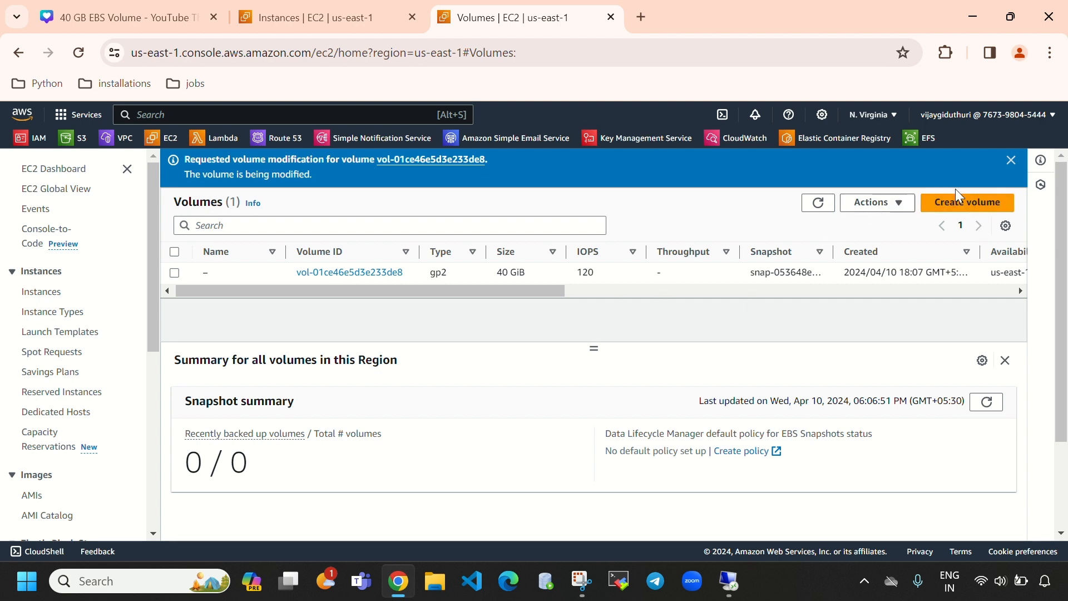
Step: Look up the Availability Zone of windows-instance in the EC2 Instances list
click(328, 17)
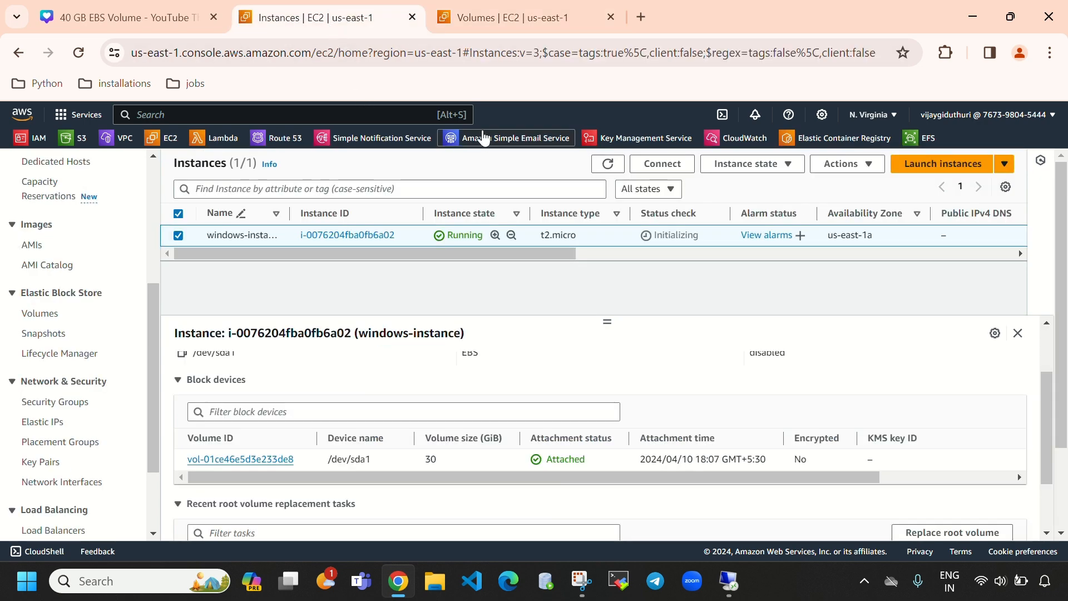
drag(547, 253, 626, 253)
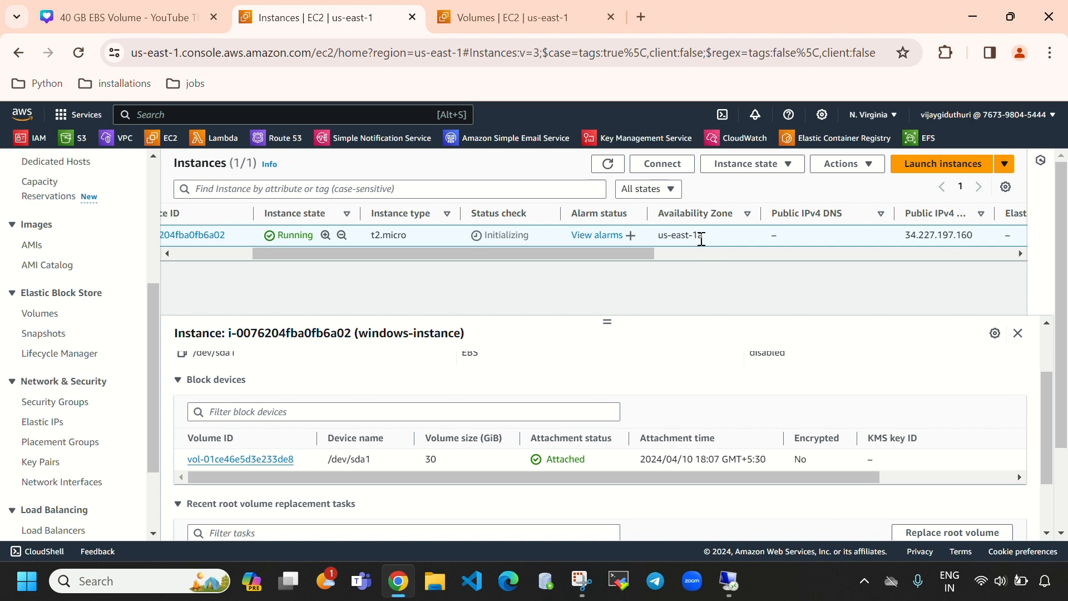
drag(707, 240, 671, 238)
click(720, 242)
click(689, 281)
Step: Return to the Volumes list in the EC2 console and open the form for creating a new EBS volume
click(1014, 17)
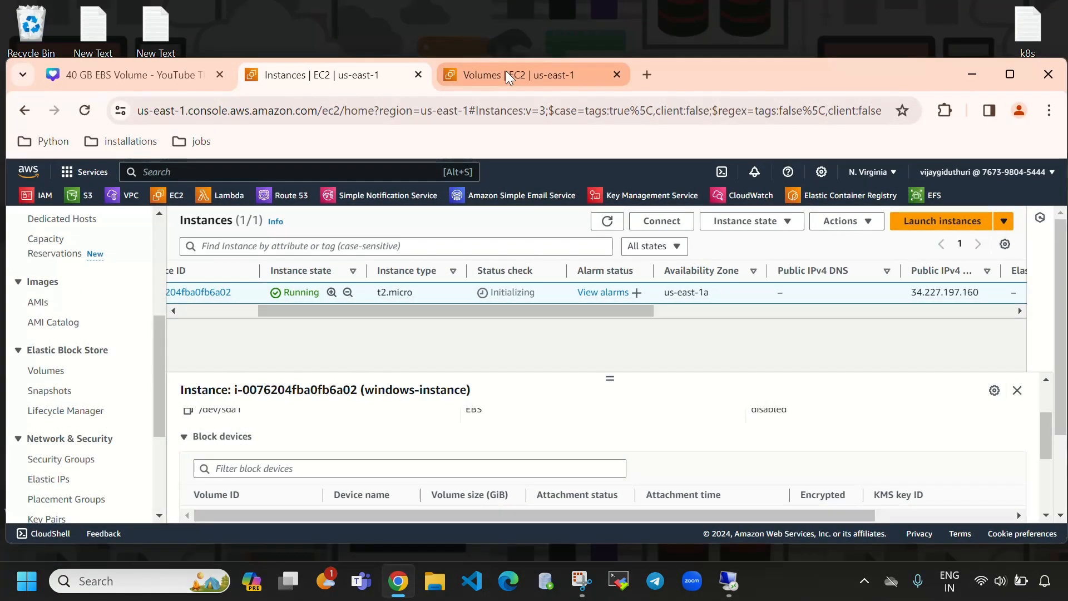
click(505, 72)
click(1014, 72)
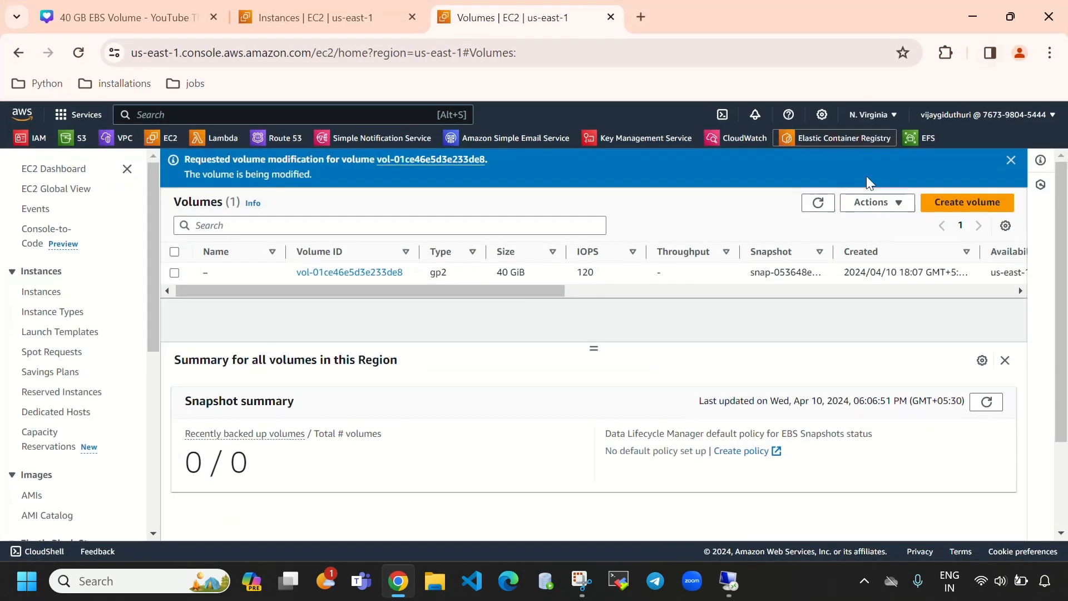
click(962, 202)
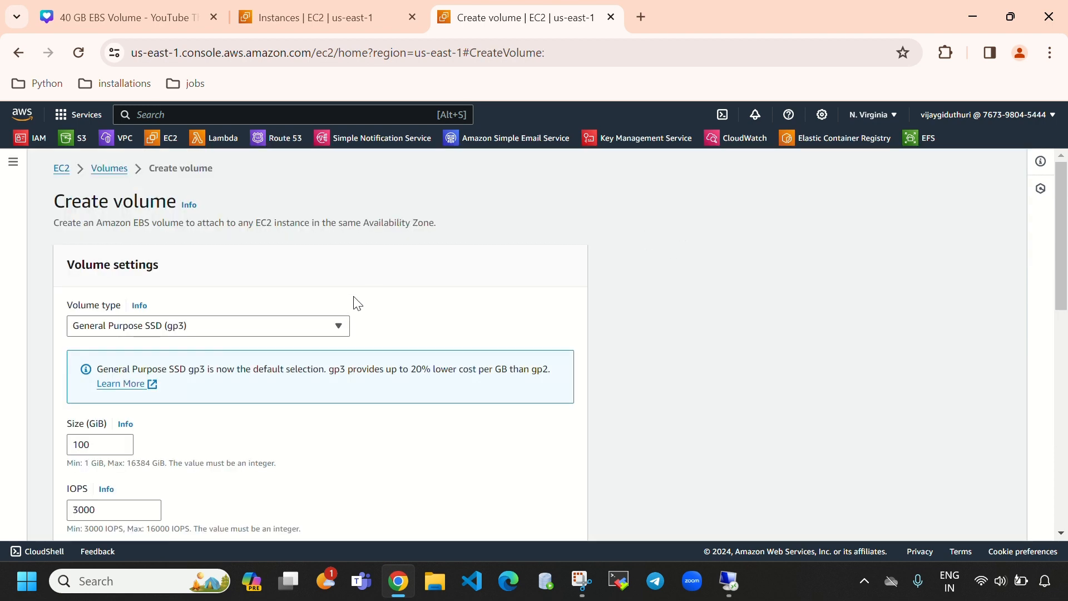
Step: Set the new volume's type to General Purpose SSD (gp2)
click(211, 329)
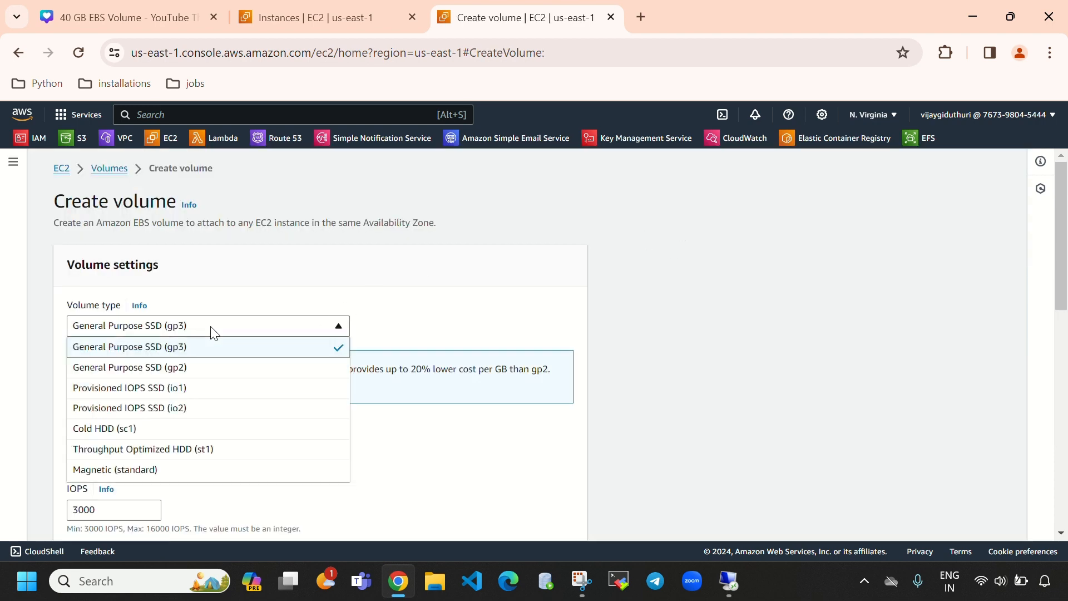
click(200, 367)
scroll(184, 282, down, 3)
scroll(132, 271, up, 1)
scroll(133, 271, up, 1)
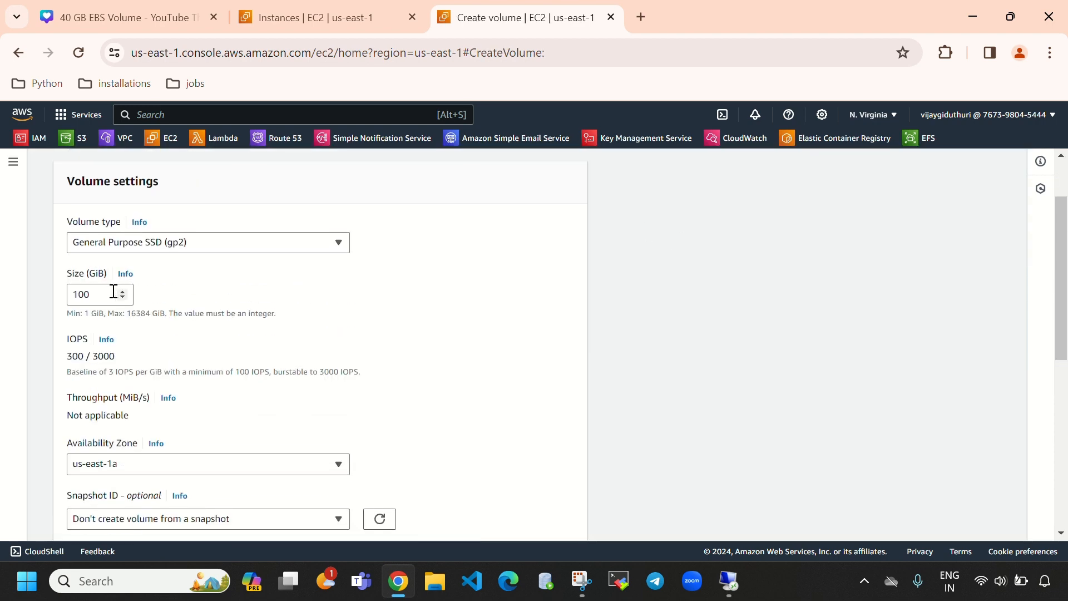
Step: Set the new volume's size to 20 GiB
click(114, 291)
key(BackSpace)
key(BackSpace)
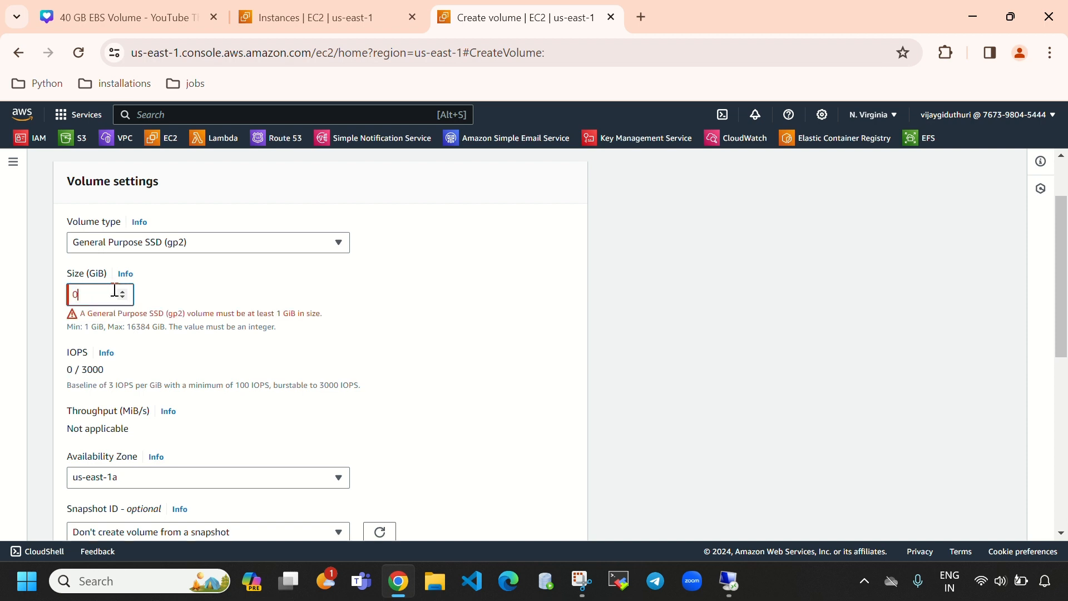
text(5)
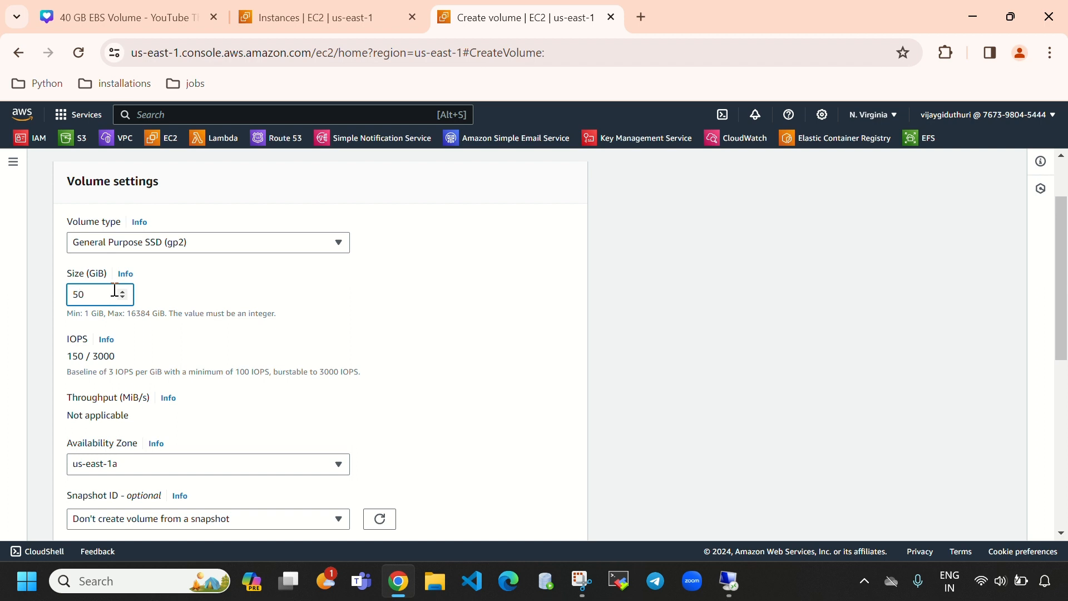
key(BackSpace)
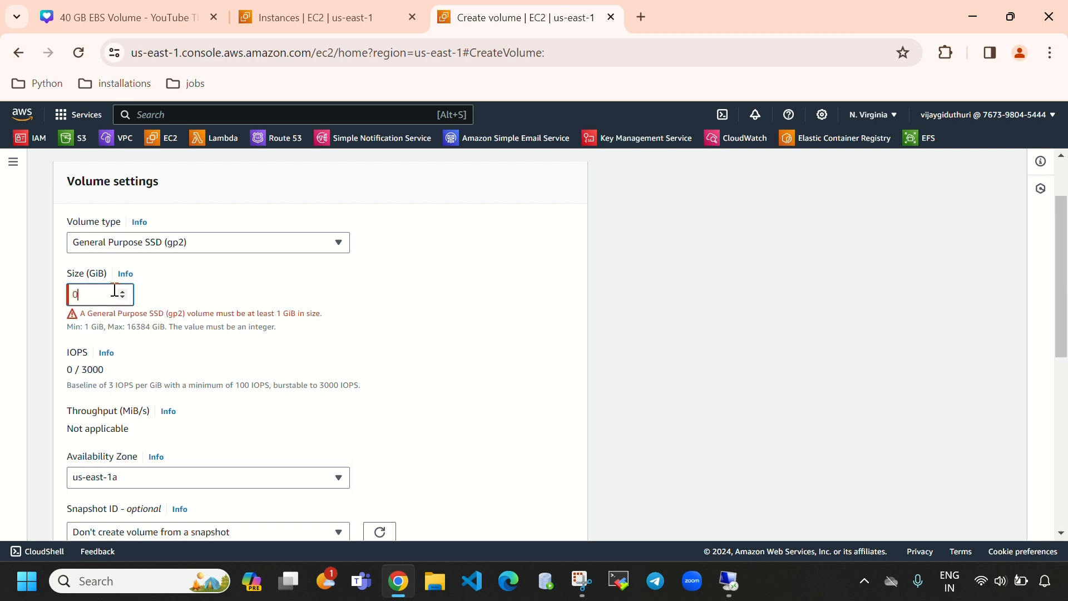
text(2)
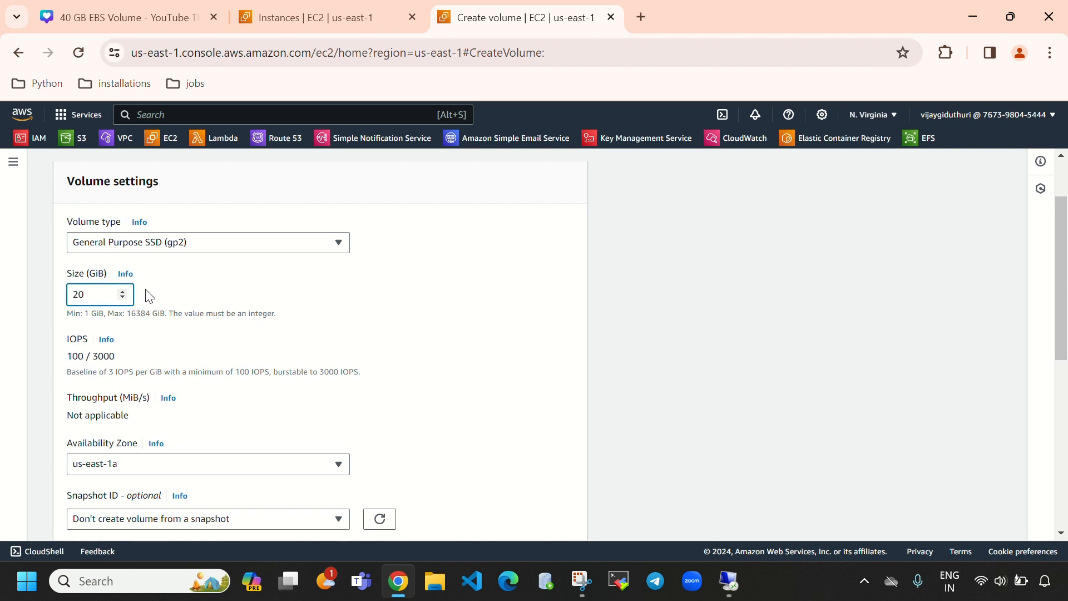
drag(84, 295, 72, 295)
Step: Check the form's Availability Zone against that of windows-instance, and create the volume in us-east-1a
scroll(238, 303, down, 3)
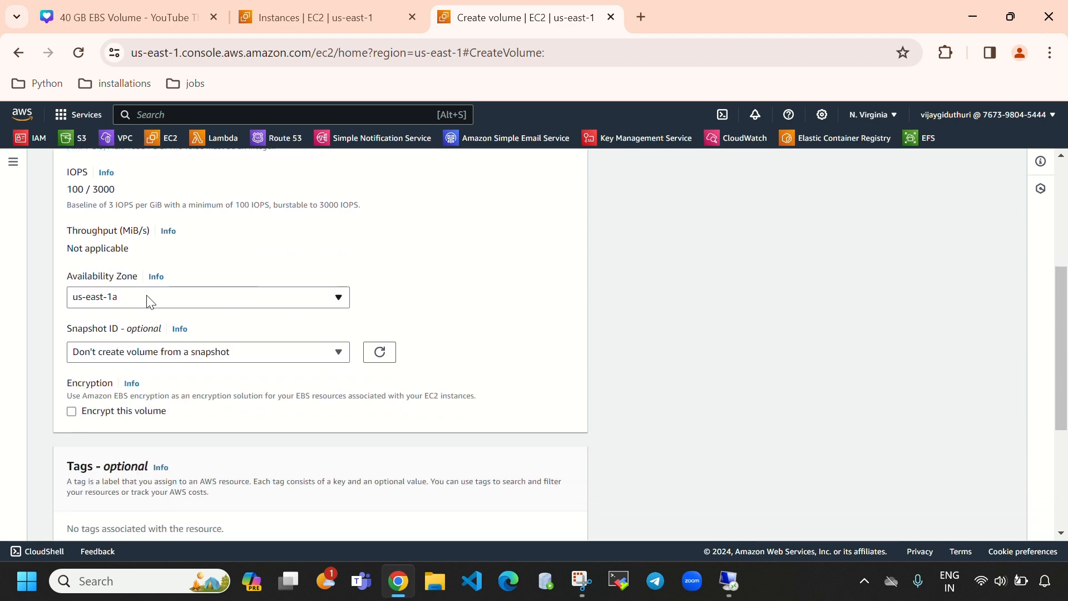
click(329, 18)
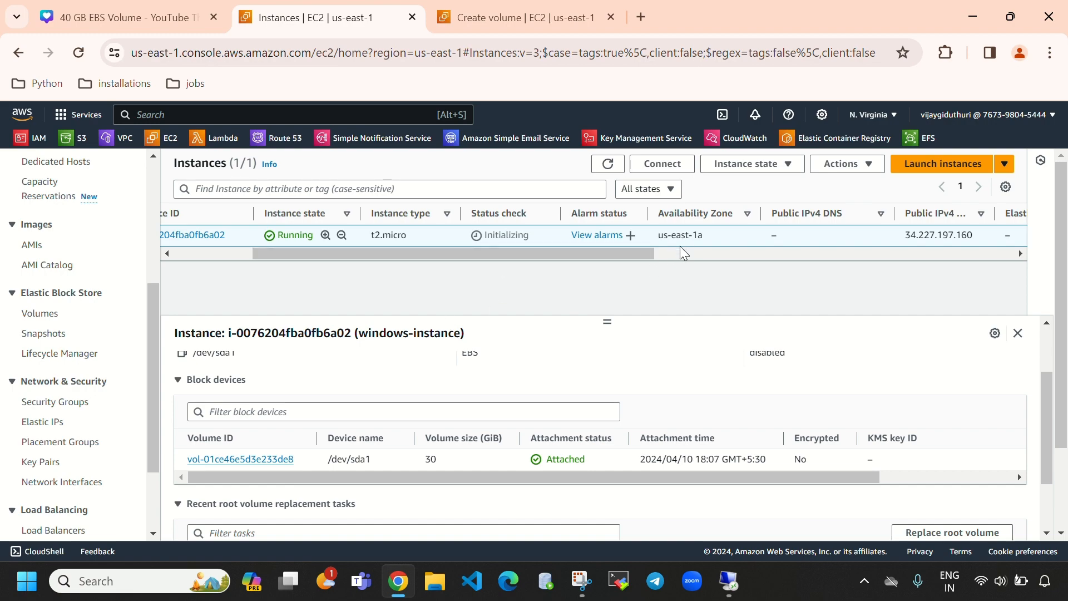
click(1011, 17)
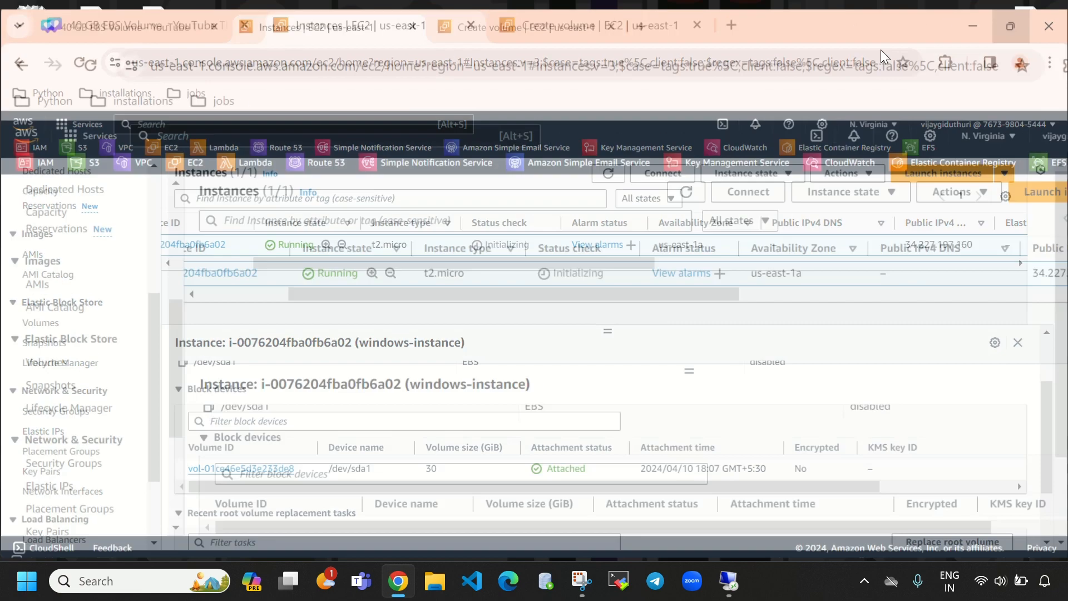
click(539, 76)
click(1010, 74)
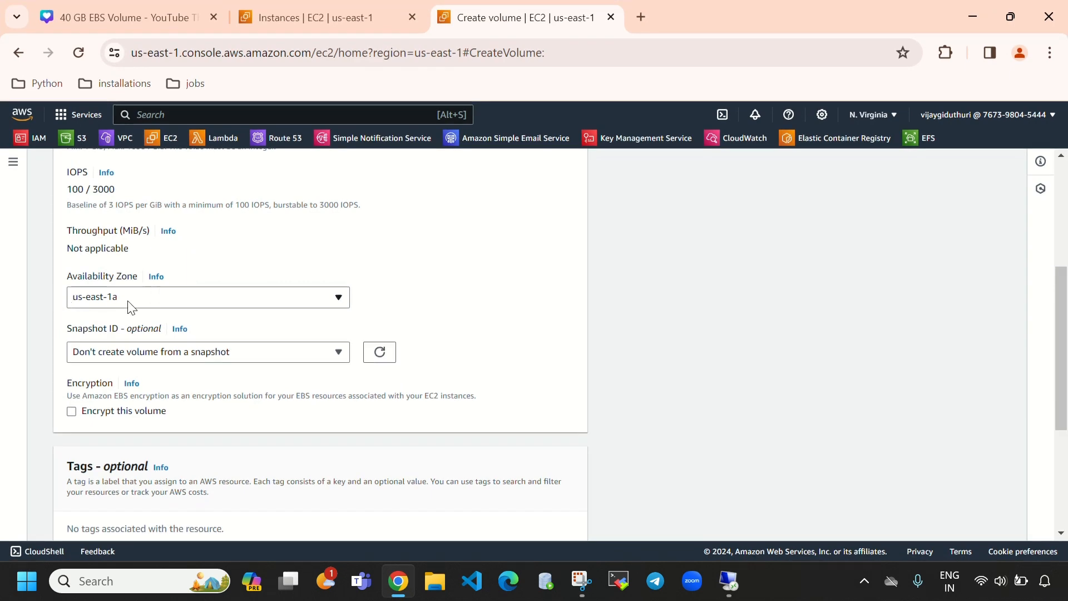
scroll(226, 357, down, 4)
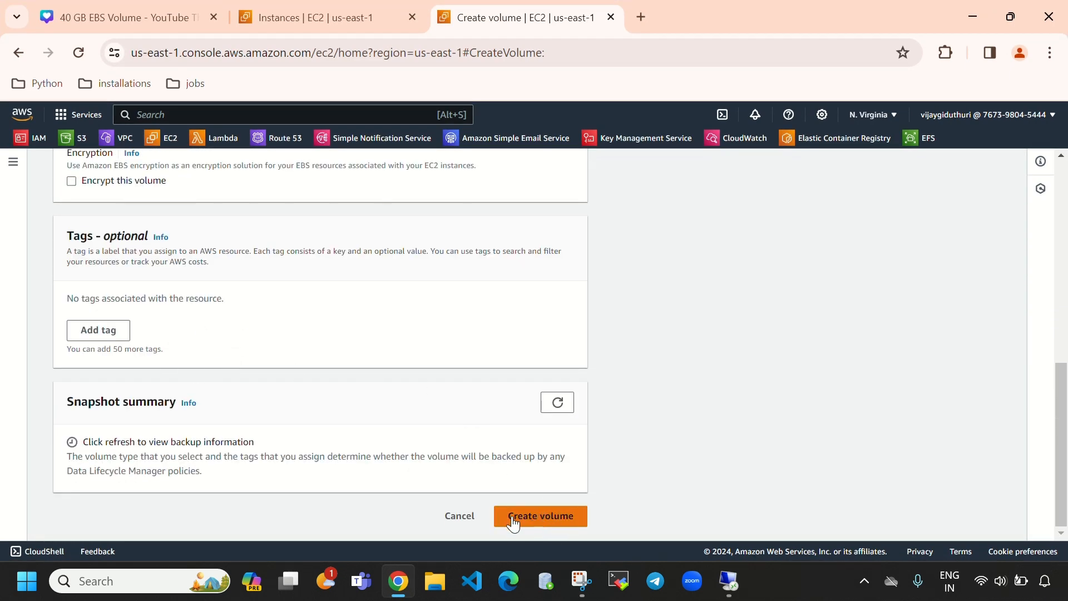
click(539, 518)
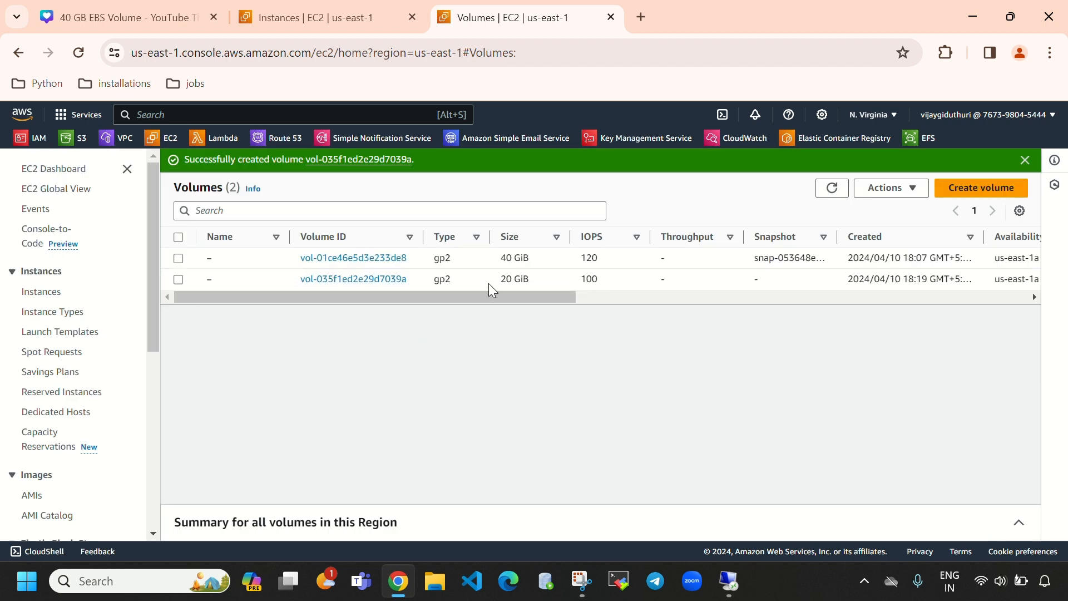
Step: Check the new 20 GiB volume's state, refresh the Volumes list, and compare its state with the root volume's
double_click(506, 279)
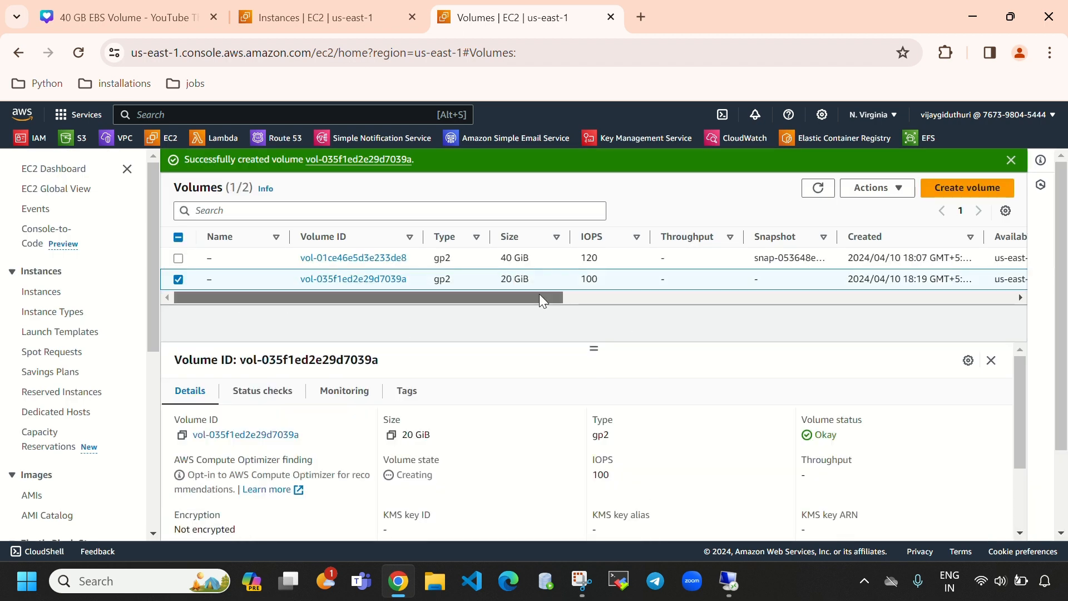
drag(539, 294, 677, 286)
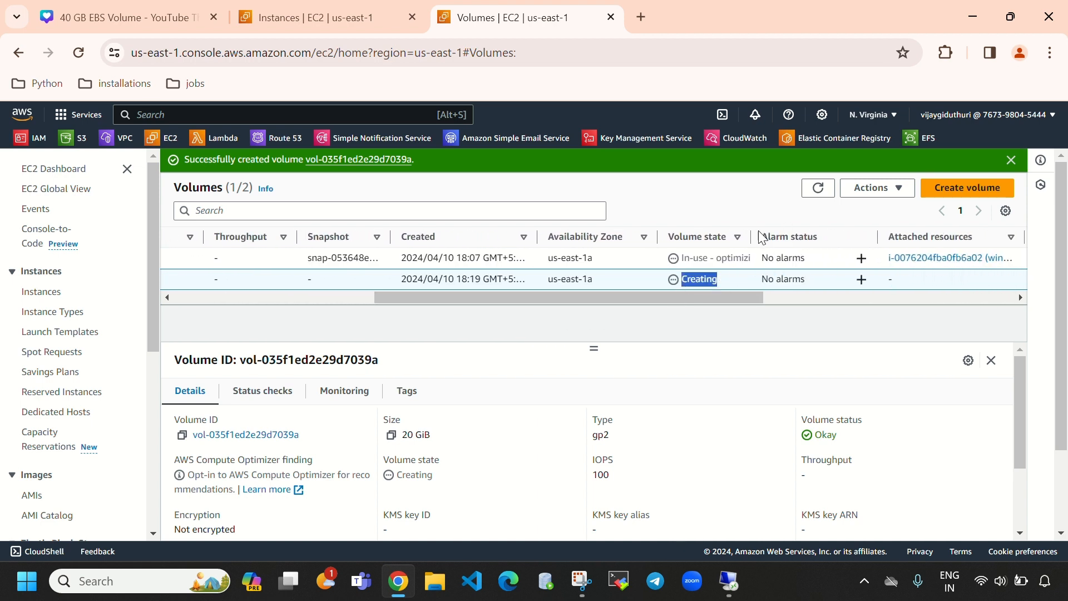
click(819, 188)
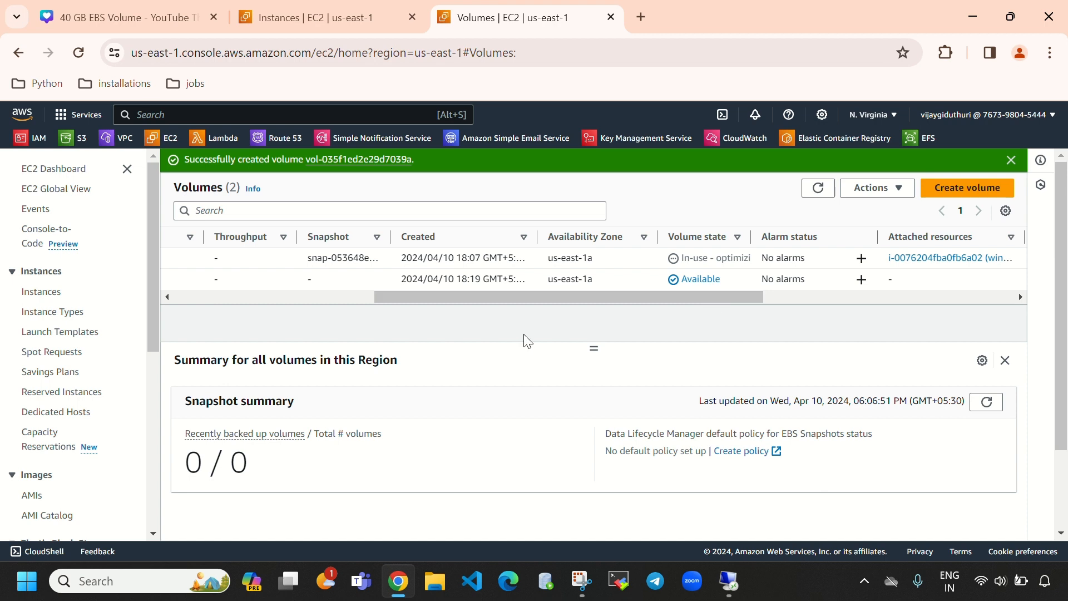
drag(567, 299, 239, 265)
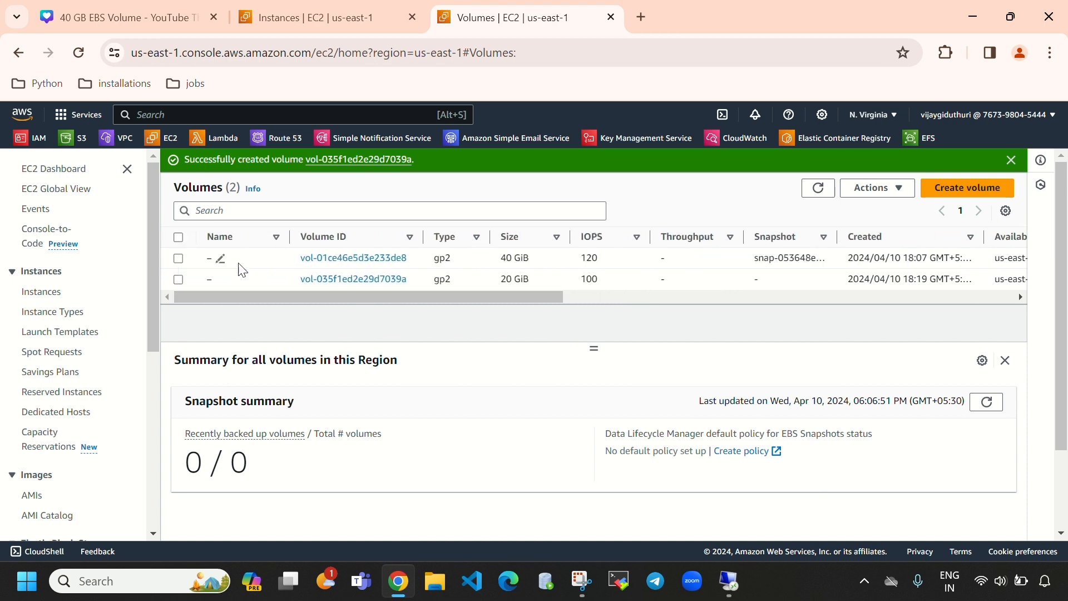
drag(536, 297, 742, 296)
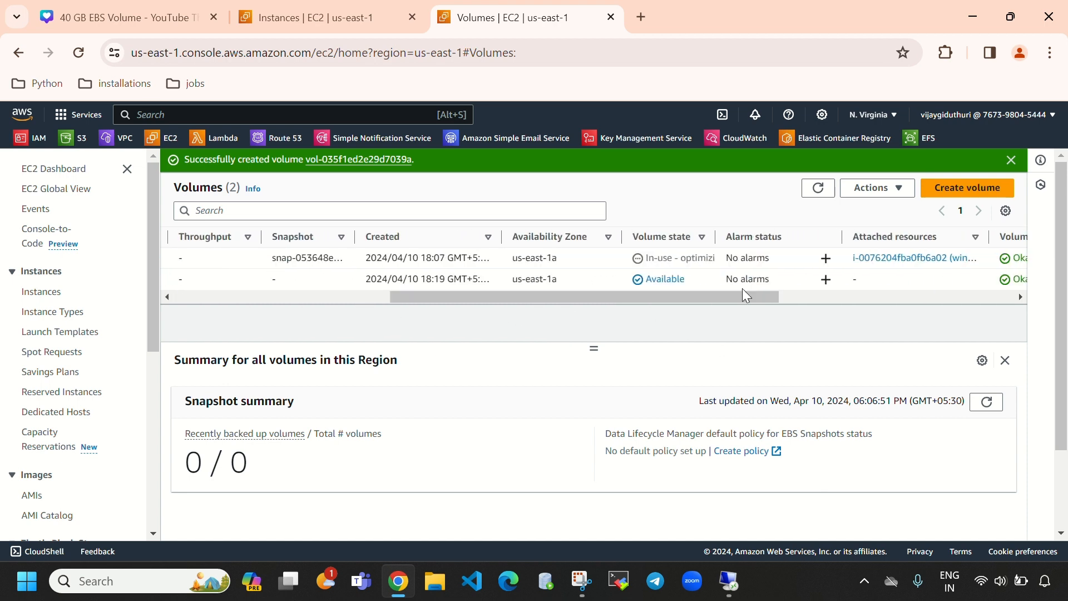
drag(646, 259, 674, 258)
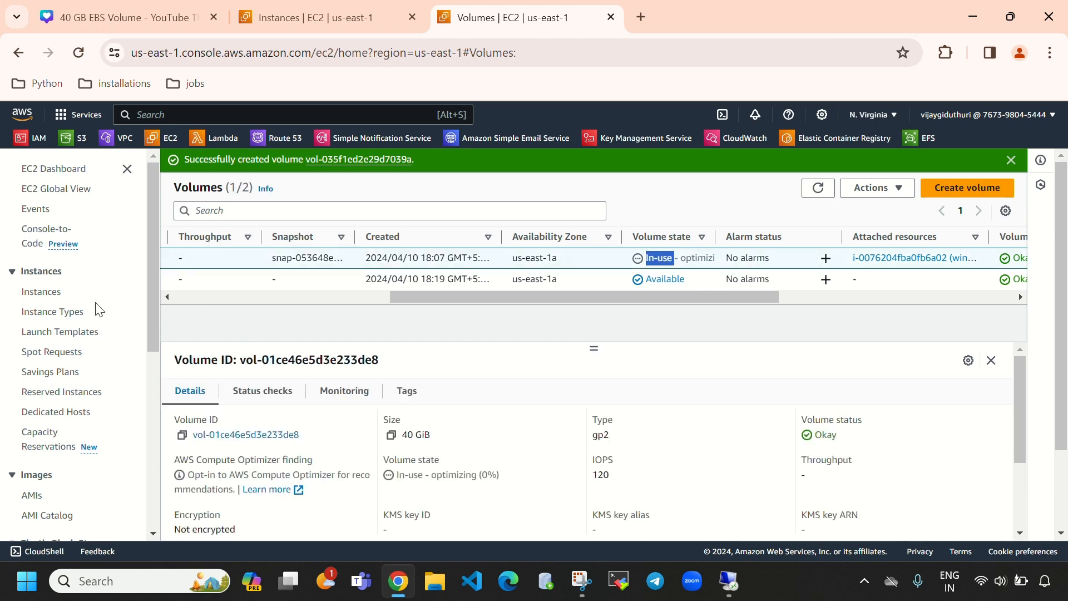
Step: Revisit windows-instance in the EC2 Instances list, and return to the Volumes list
click(312, 17)
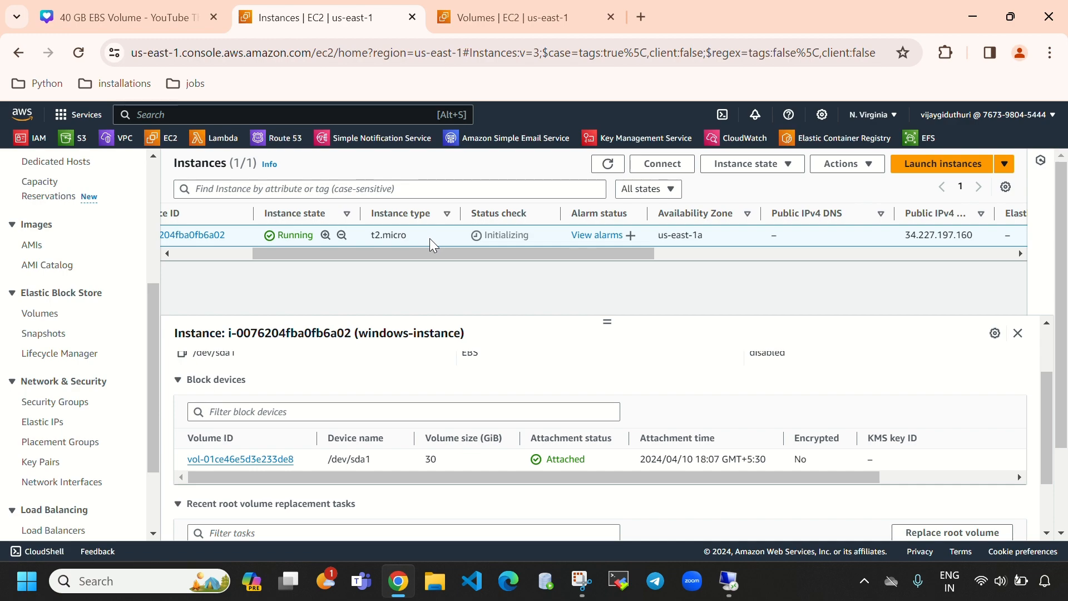
click(1015, 21)
click(511, 76)
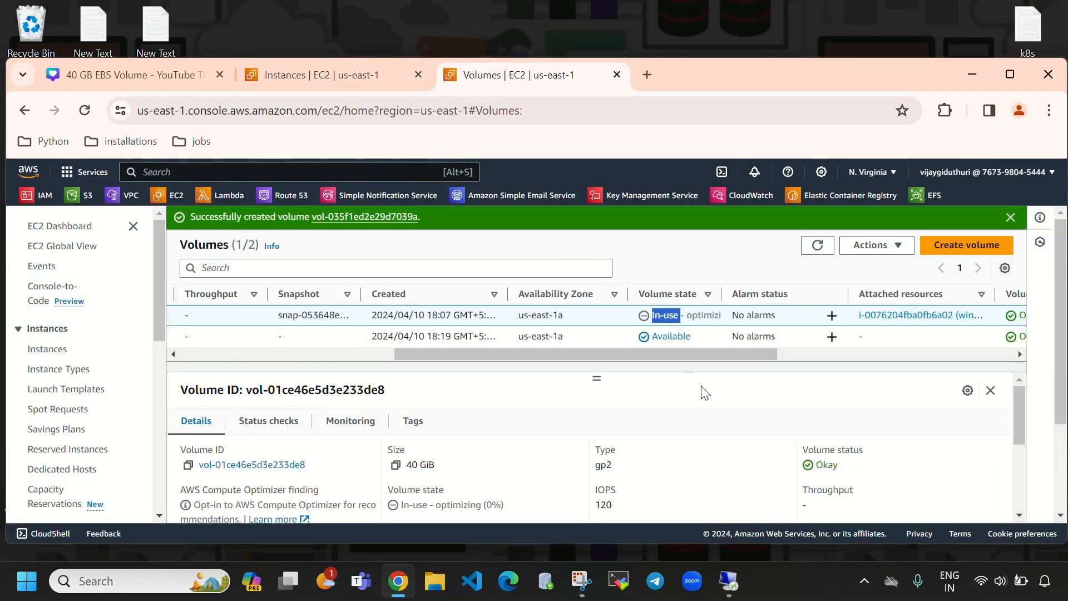
click(1010, 74)
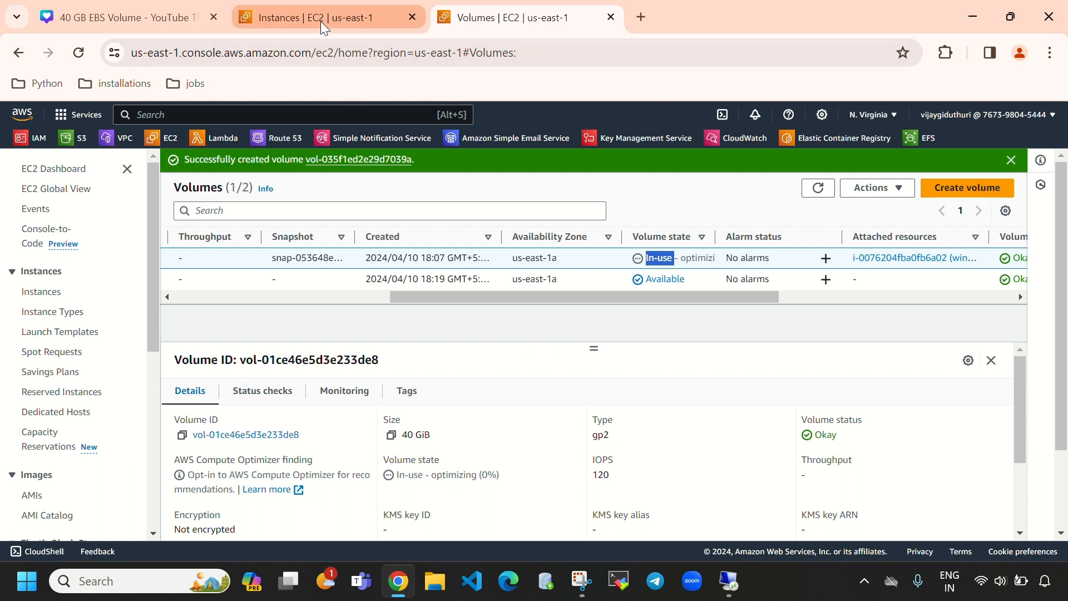
click(615, 346)
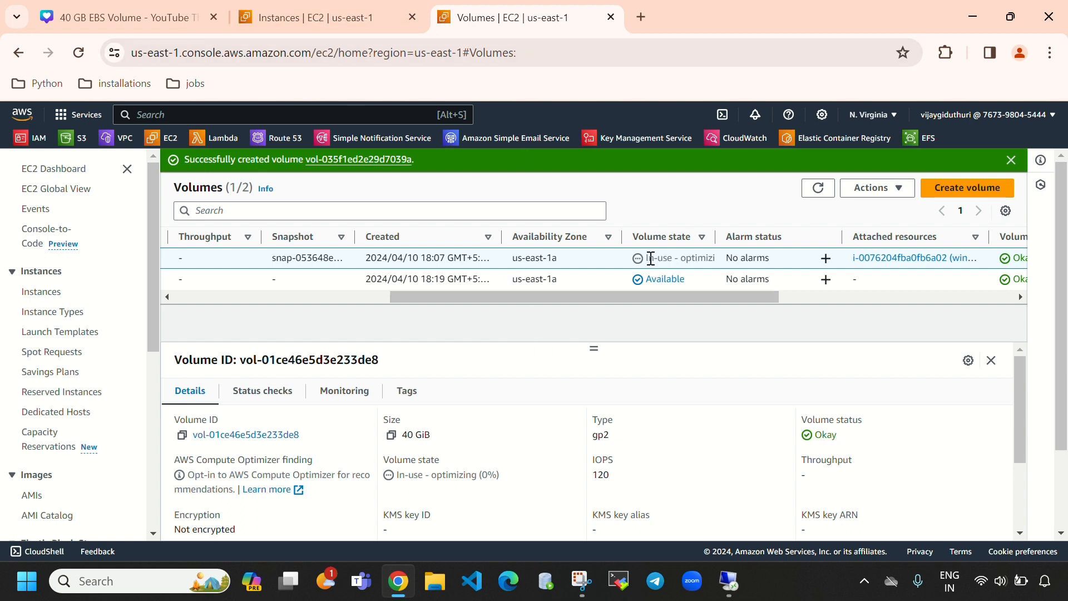
Step: Name the new 20 GiB volume windows-volume1 in the Volumes list
drag(680, 296, 278, 316)
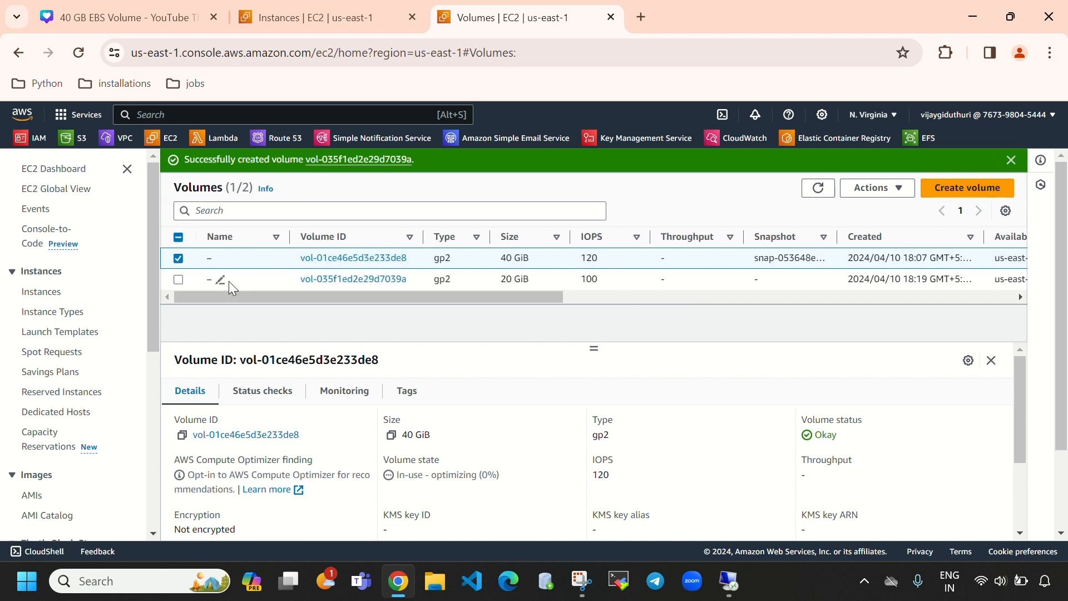
click(221, 281)
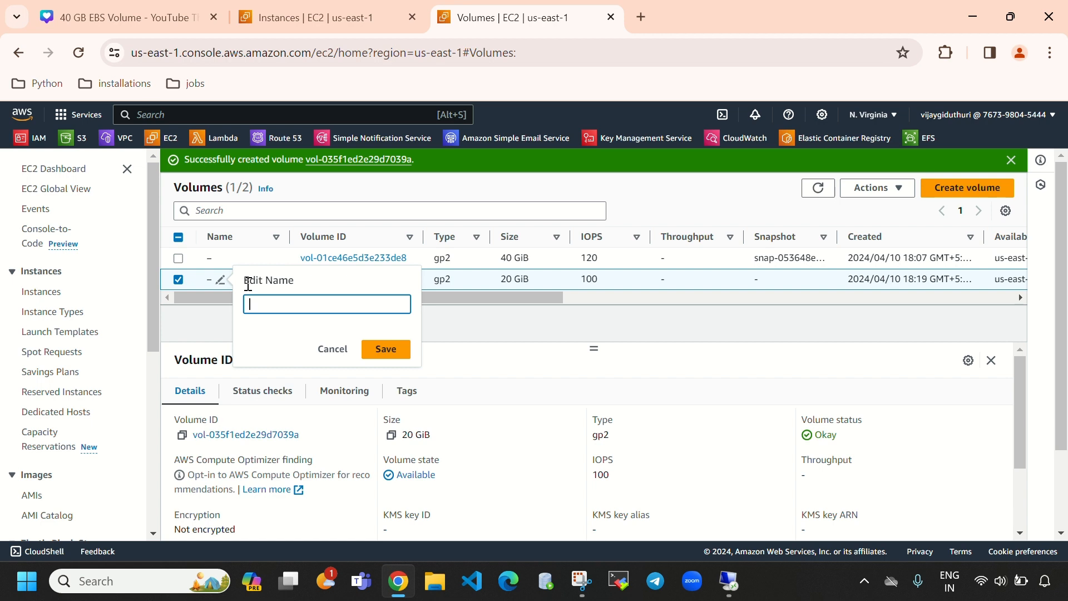
text(windows-volume1)
key(Return)
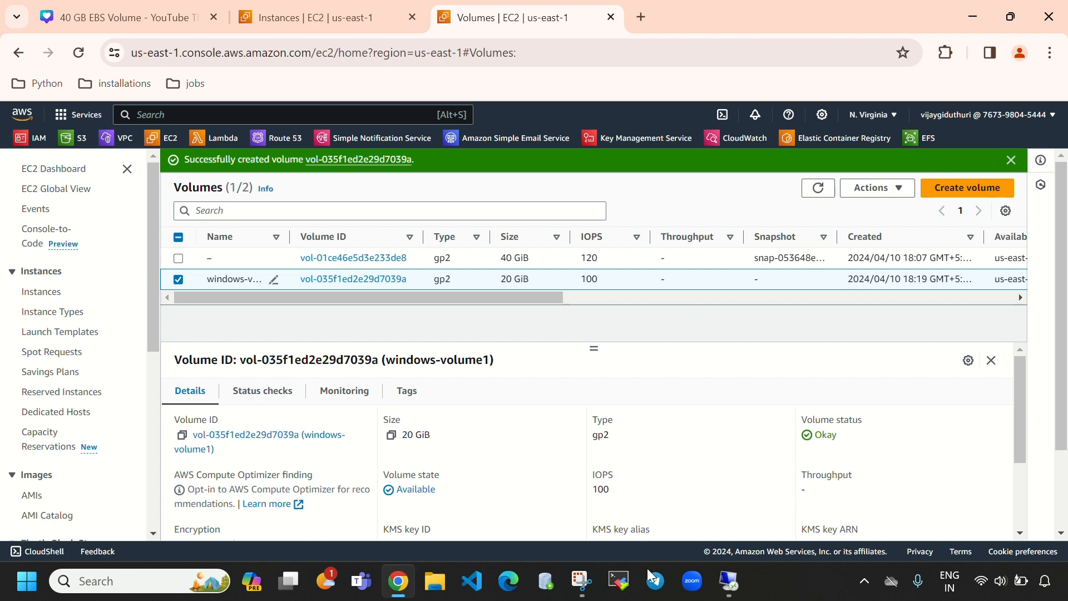
Step: Reopen Disk Management in the remote session to check which disks the instance sees, and minimize the session
click(737, 576)
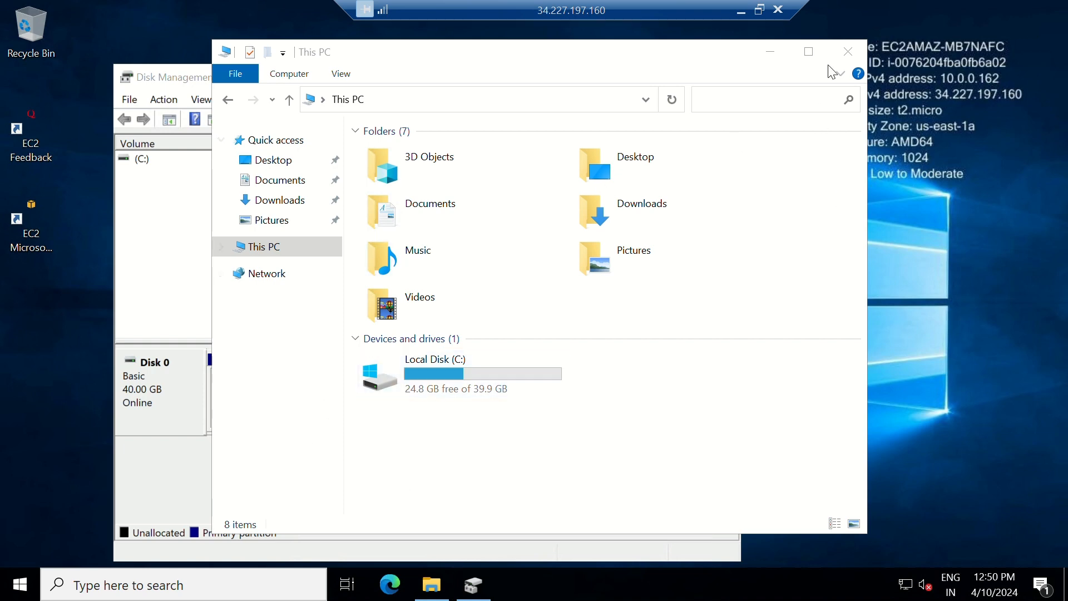
click(851, 52)
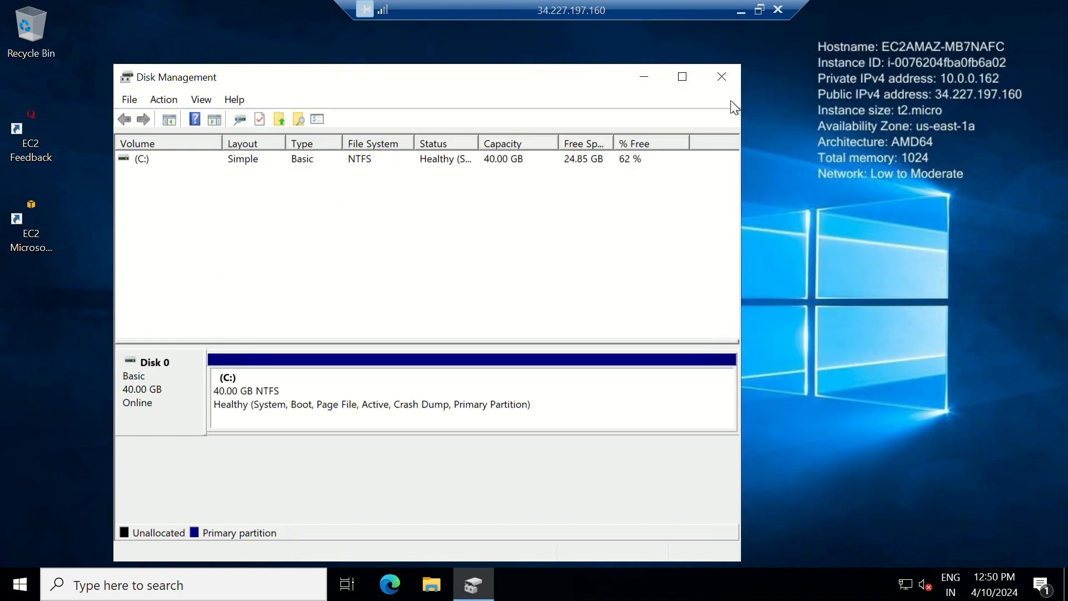
click(720, 78)
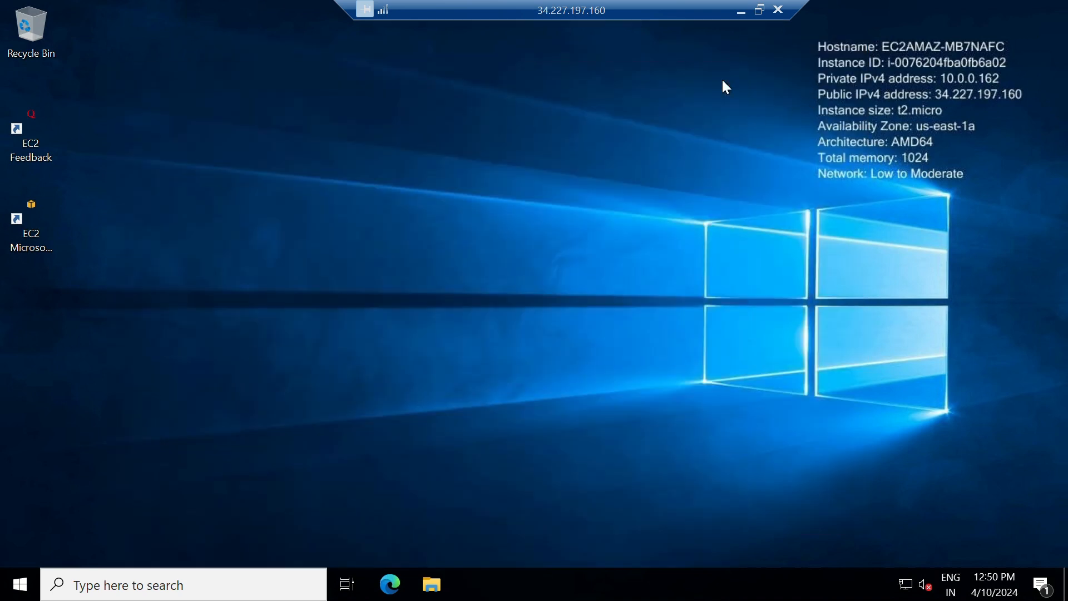
click(201, 587)
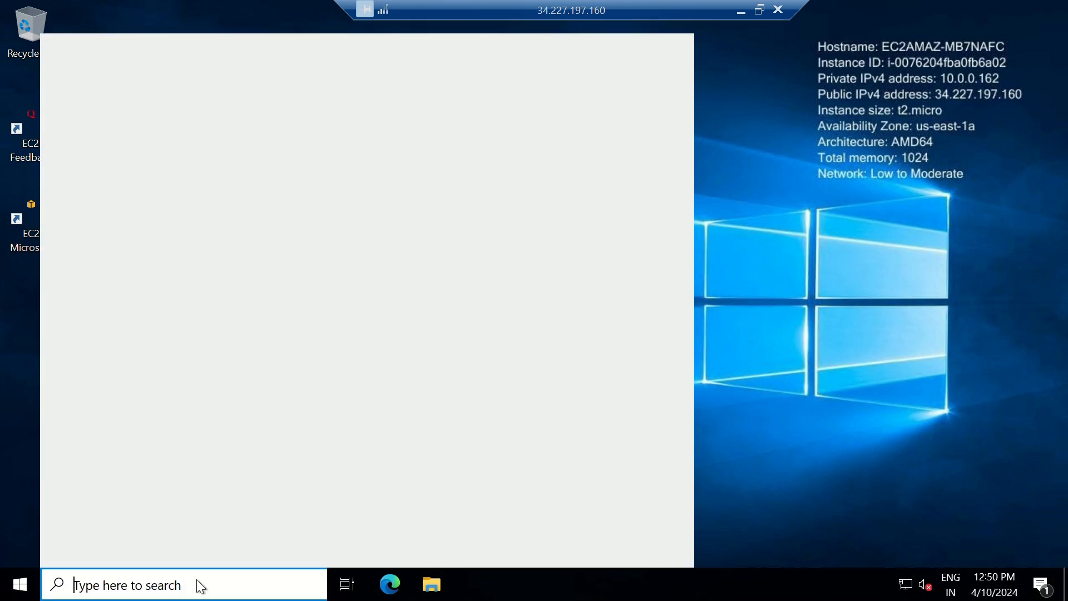
text(create)
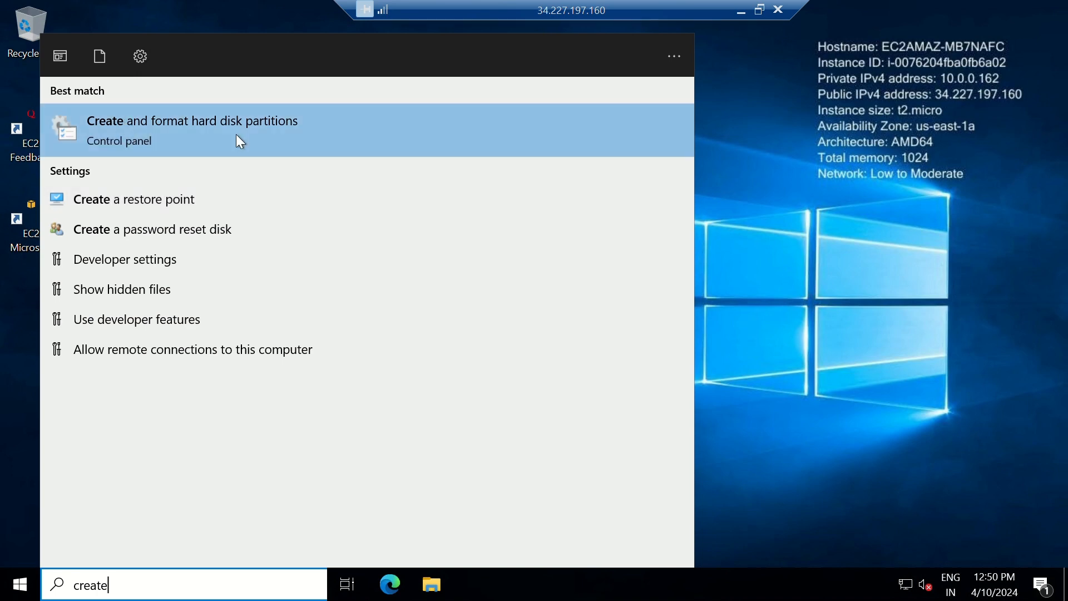
click(188, 140)
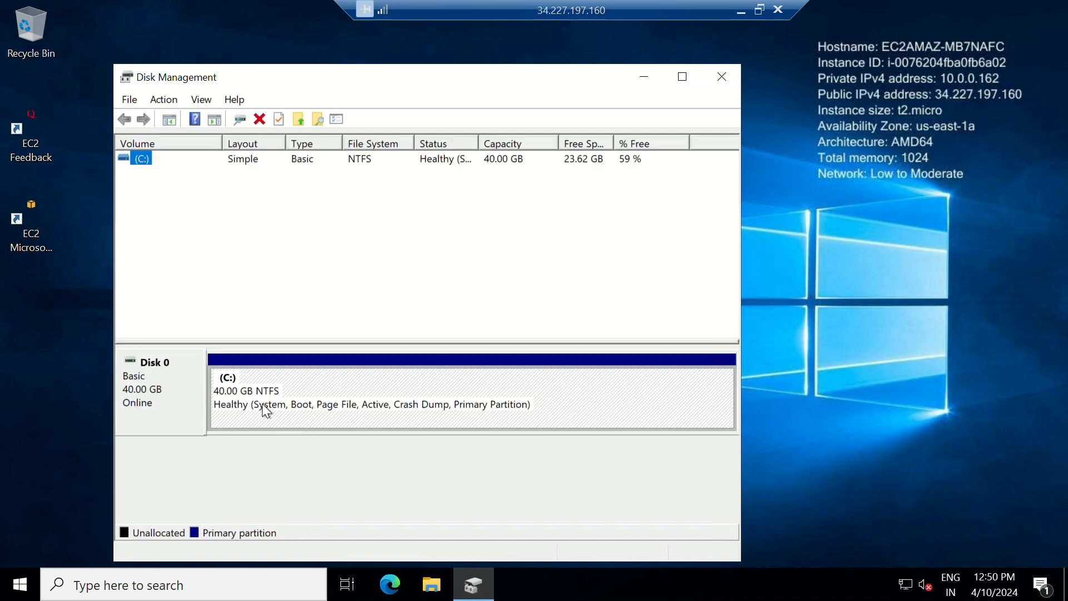
click(741, 11)
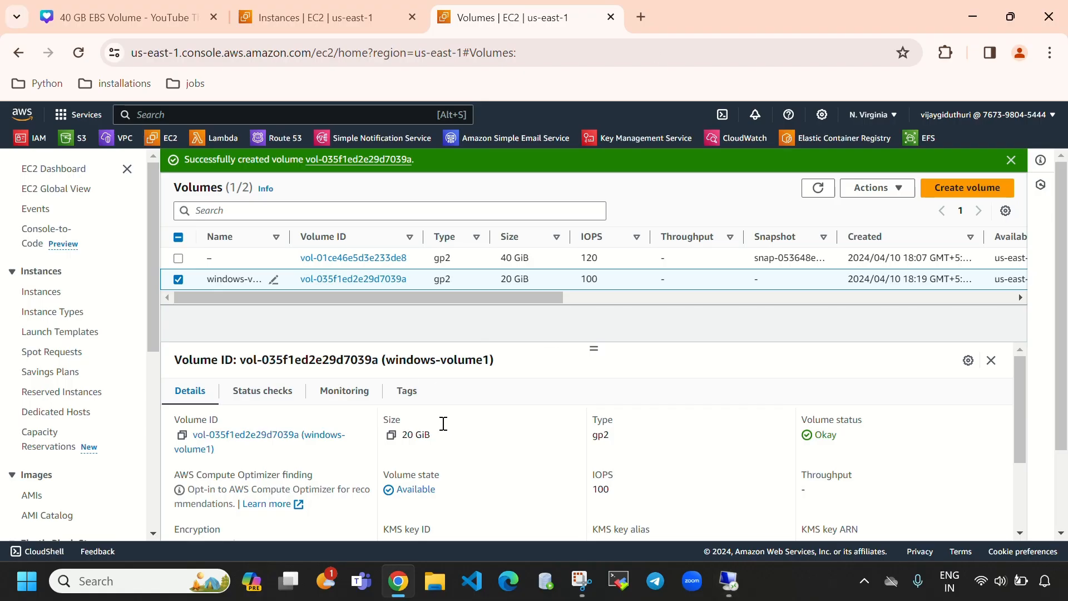
Step: Compare the root volume with the new one in the Volumes list, and select only windows-volume1
click(178, 279)
click(178, 258)
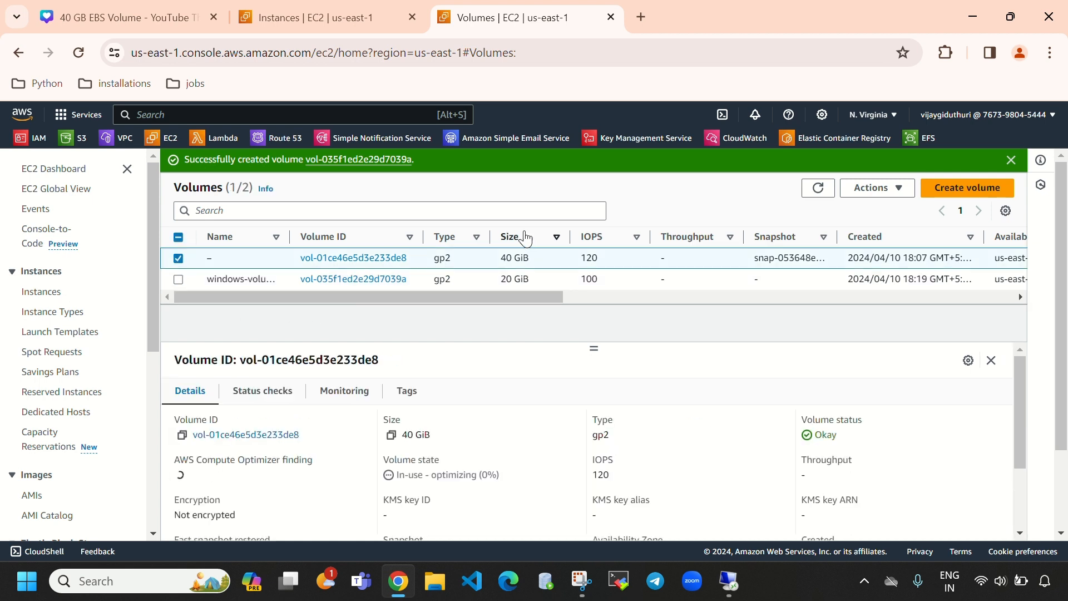
click(179, 257)
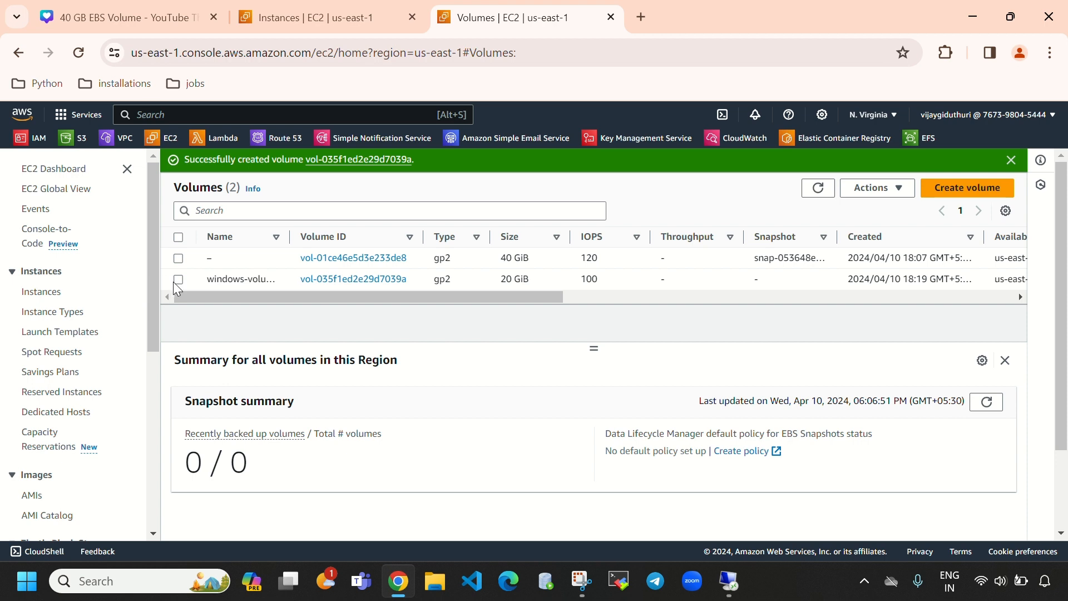
click(176, 280)
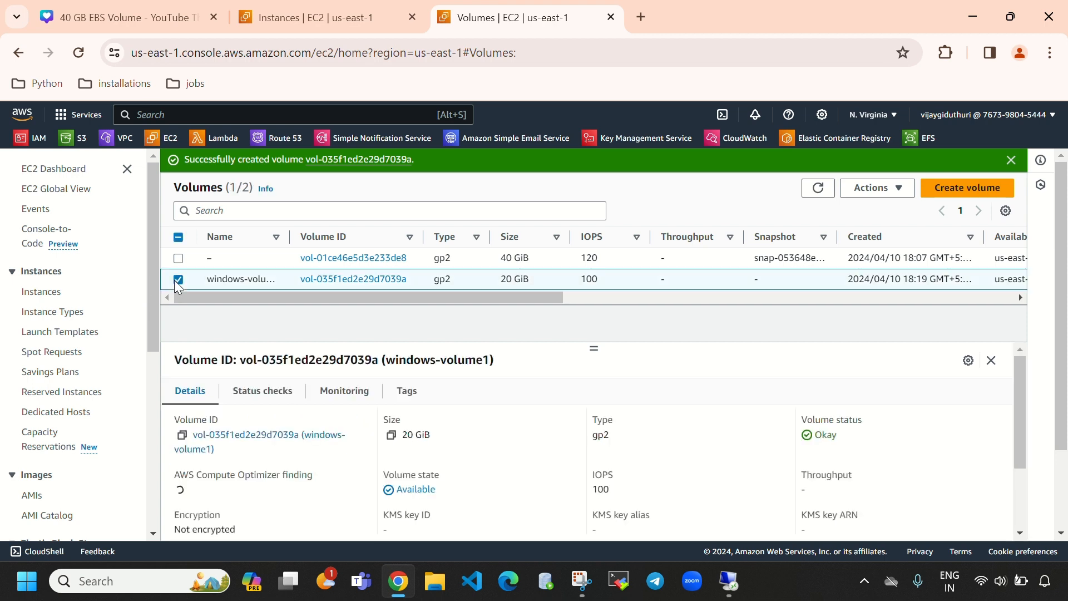
Step: Start attaching windows-volume1, check the instance's name in the instances list, and select windows-instance as the attachment target
click(885, 194)
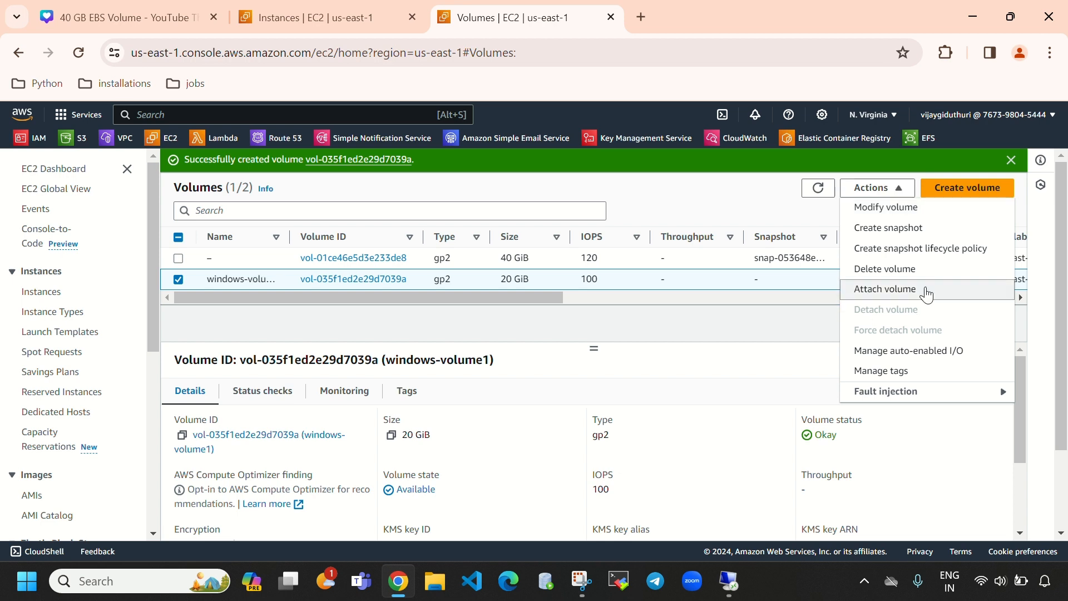
click(927, 295)
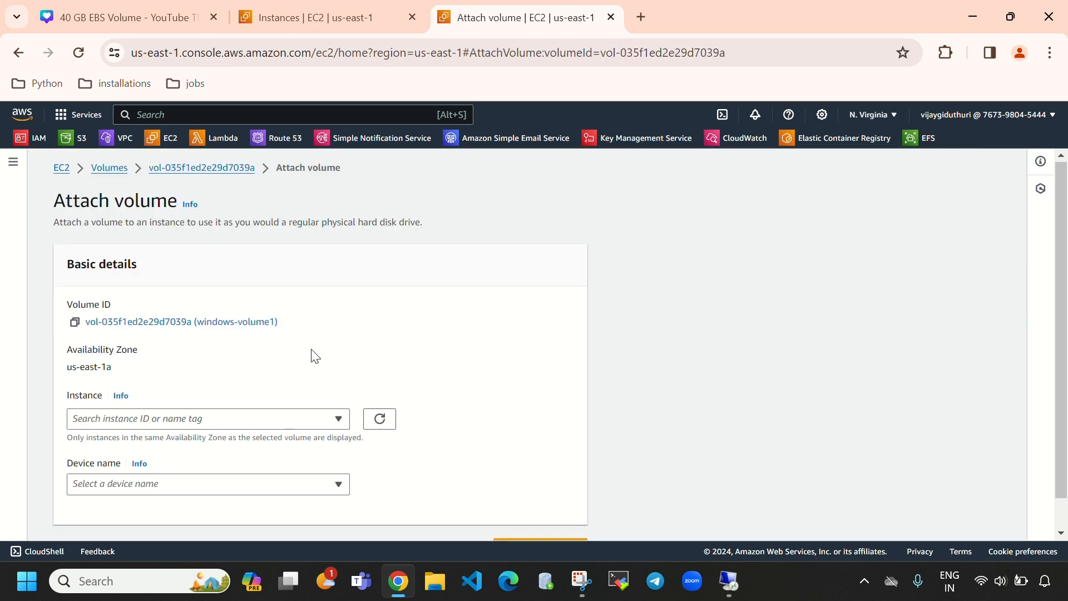
scroll(300, 352, down, 1)
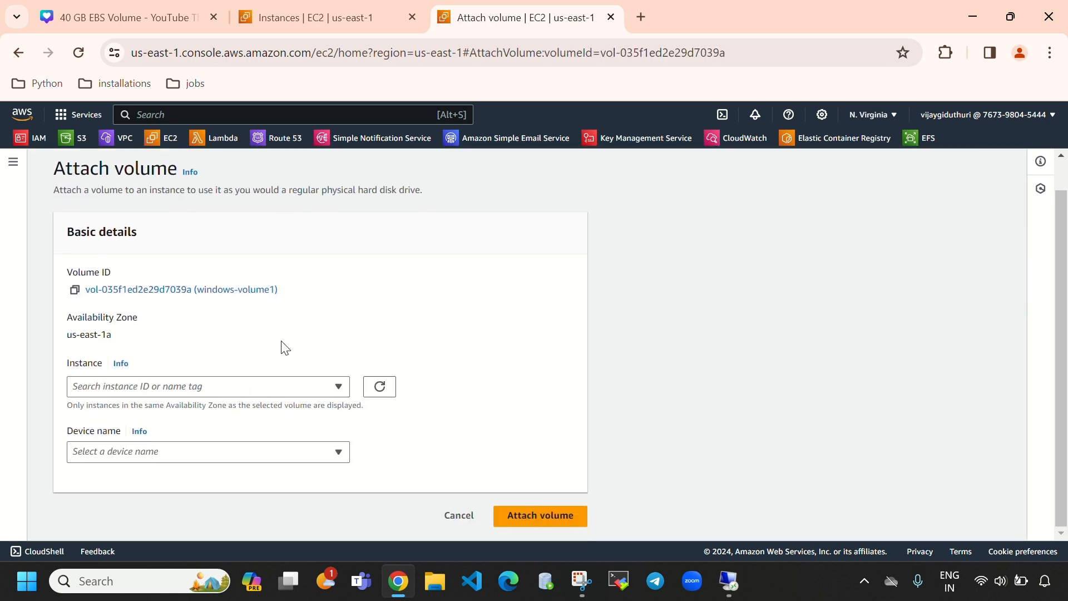
click(285, 388)
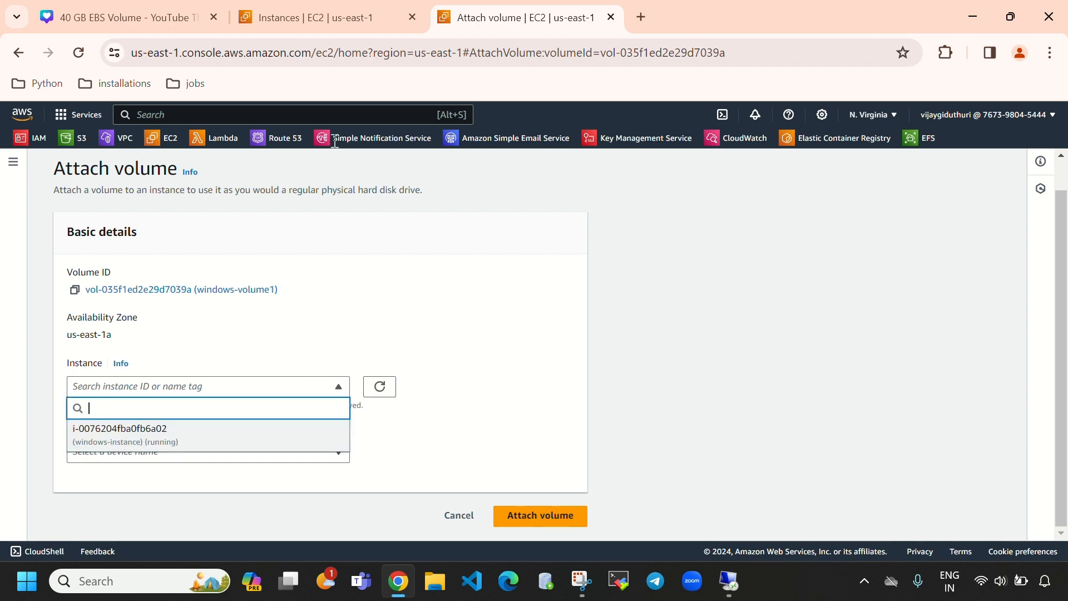
click(314, 17)
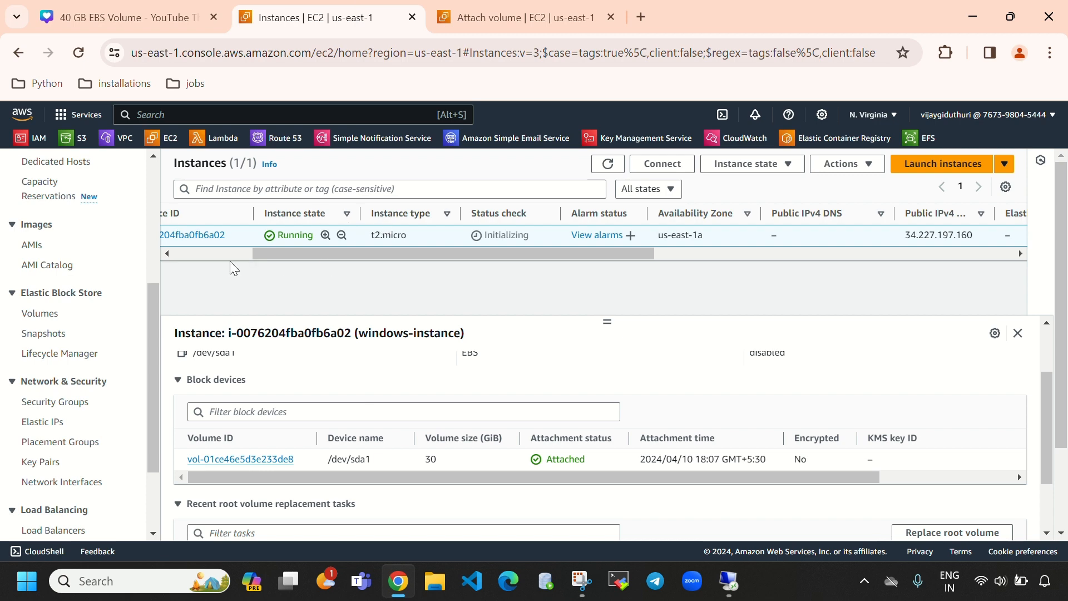
drag(355, 250, 231, 252)
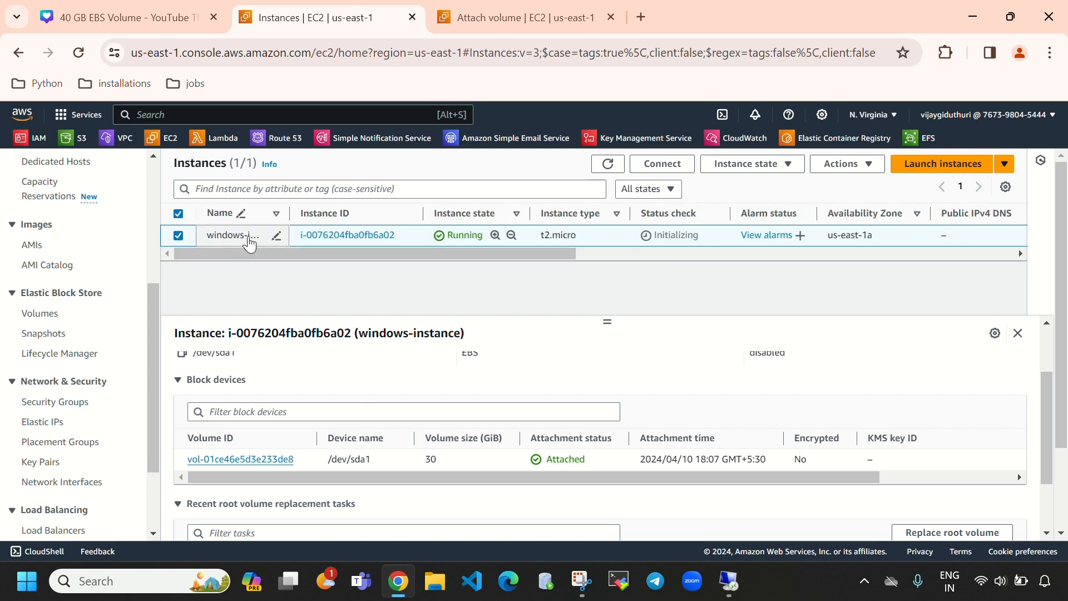
click(1011, 17)
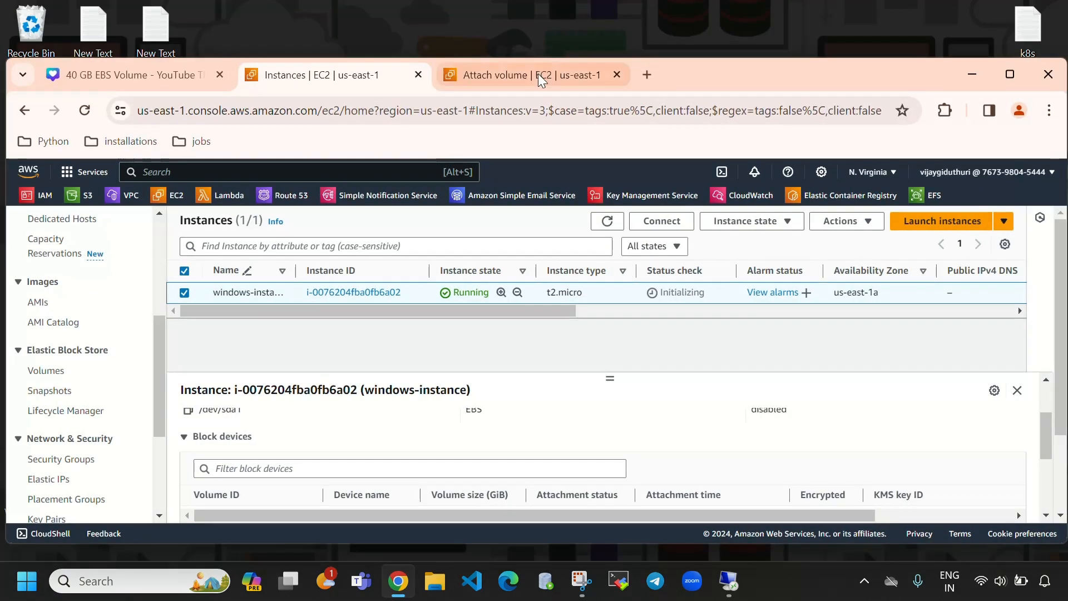
click(539, 74)
click(1010, 76)
click(167, 388)
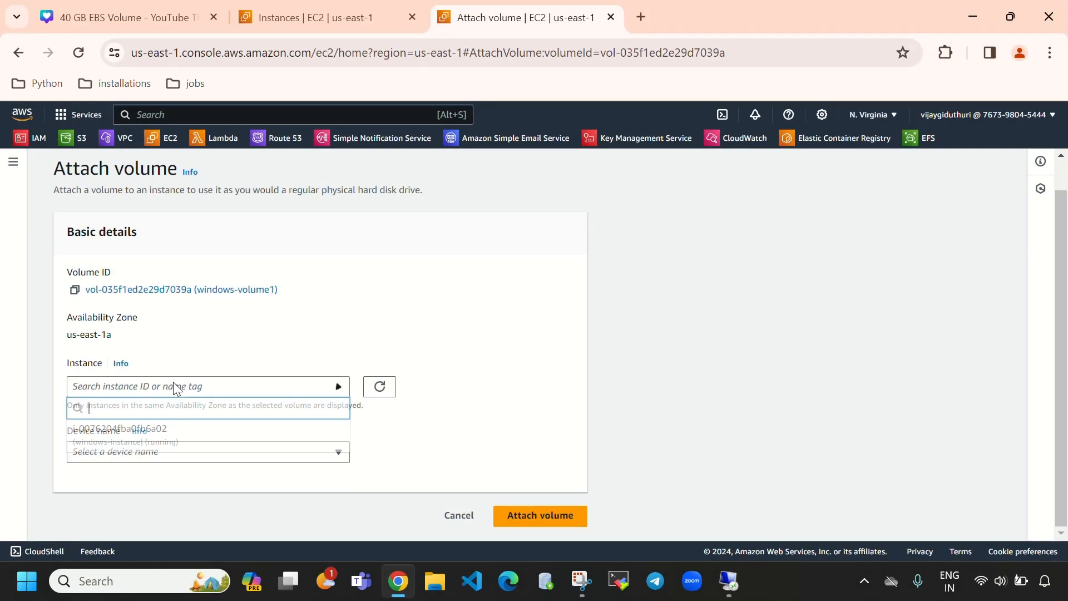
click(160, 437)
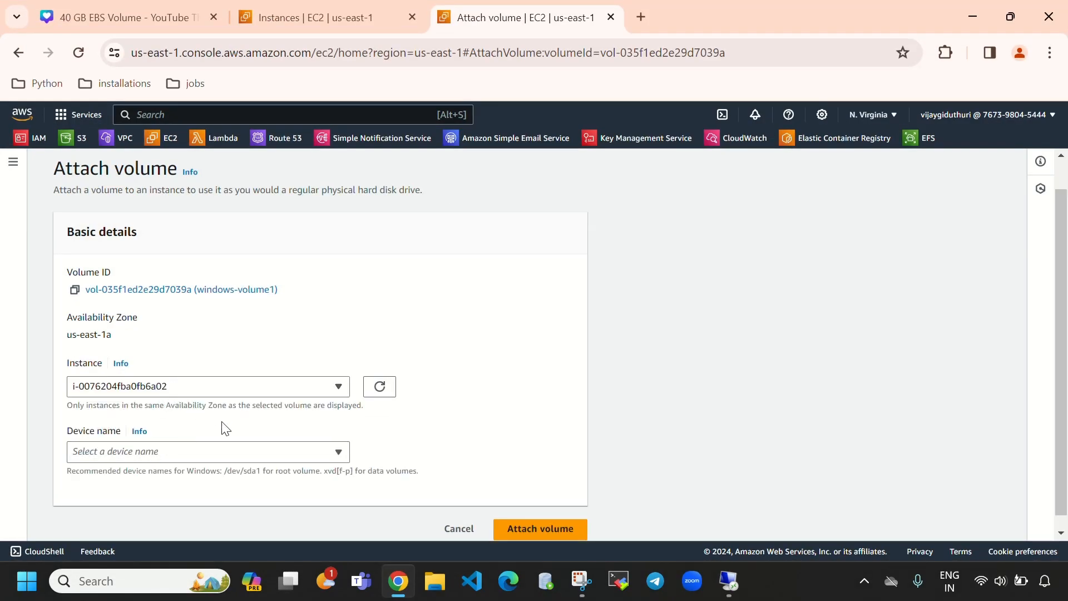
Step: Choose xvdc as the device name and attach windows-volume1 to the selected instance
click(212, 454)
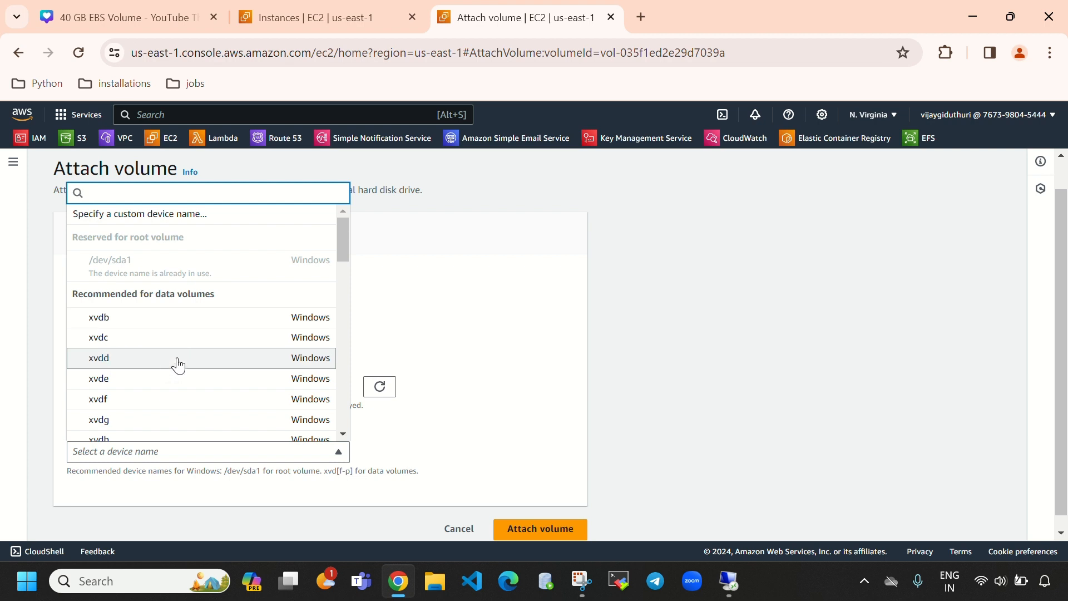
scroll(217, 376, down, 1)
scroll(217, 377, down, 2)
scroll(215, 370, up, 4)
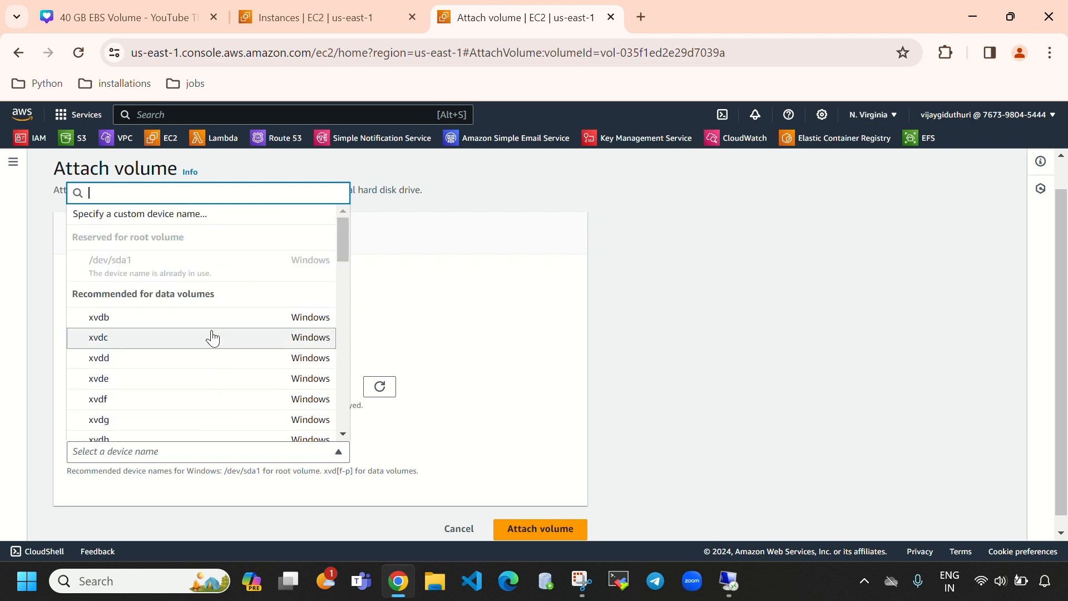
scroll(167, 374, down, 3)
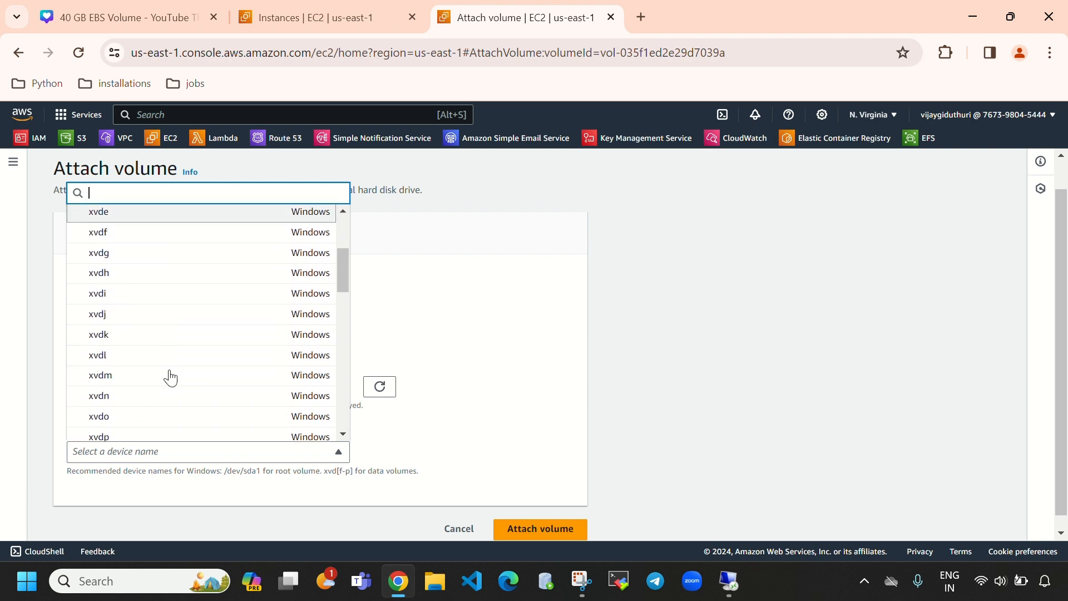
scroll(161, 384, up, 3)
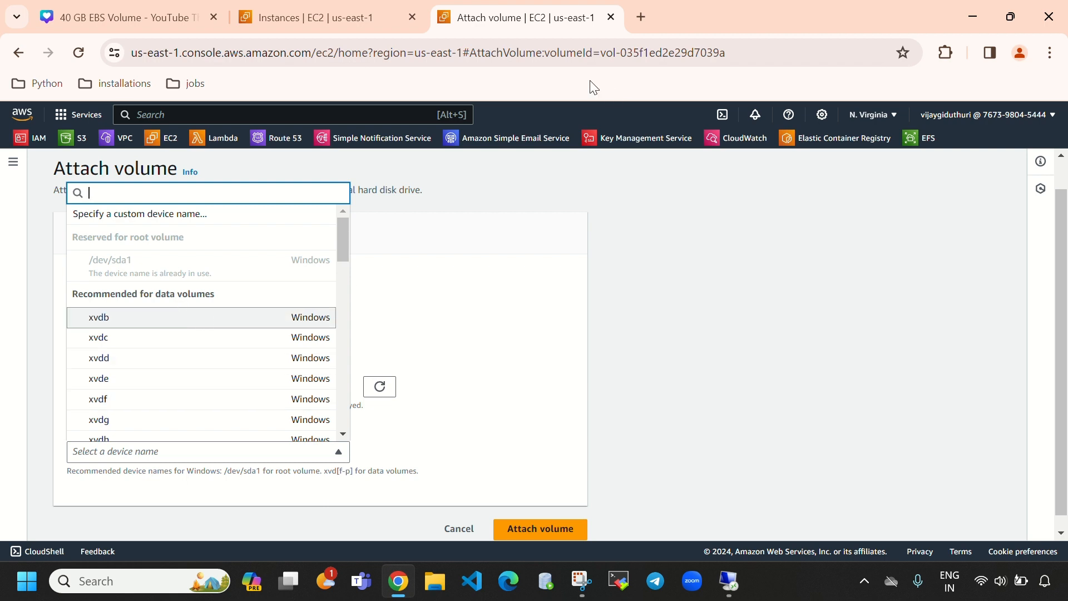
click(450, 29)
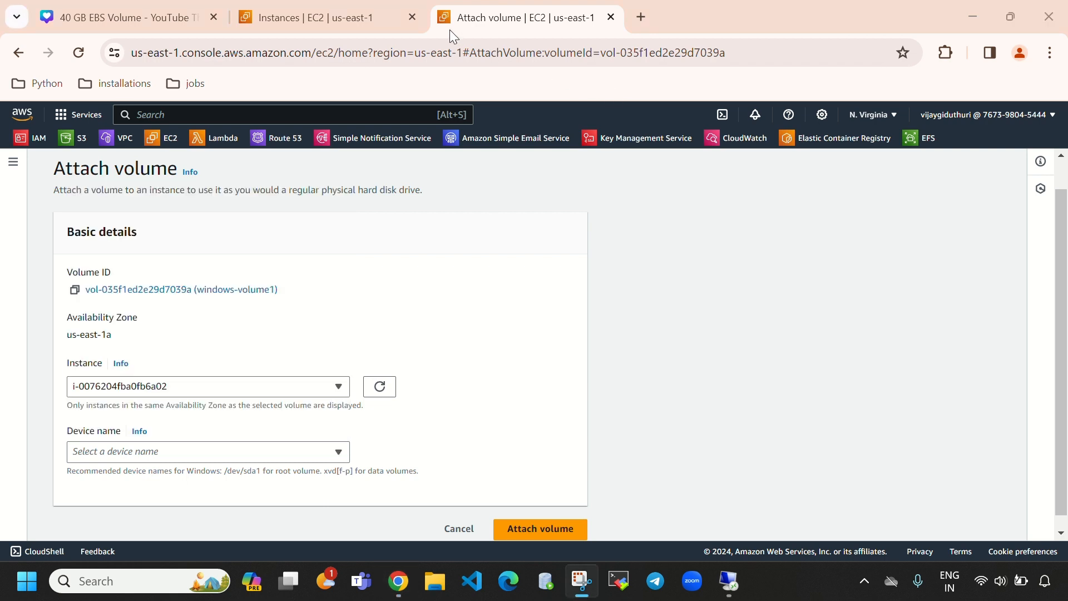
click(336, 452)
click(216, 338)
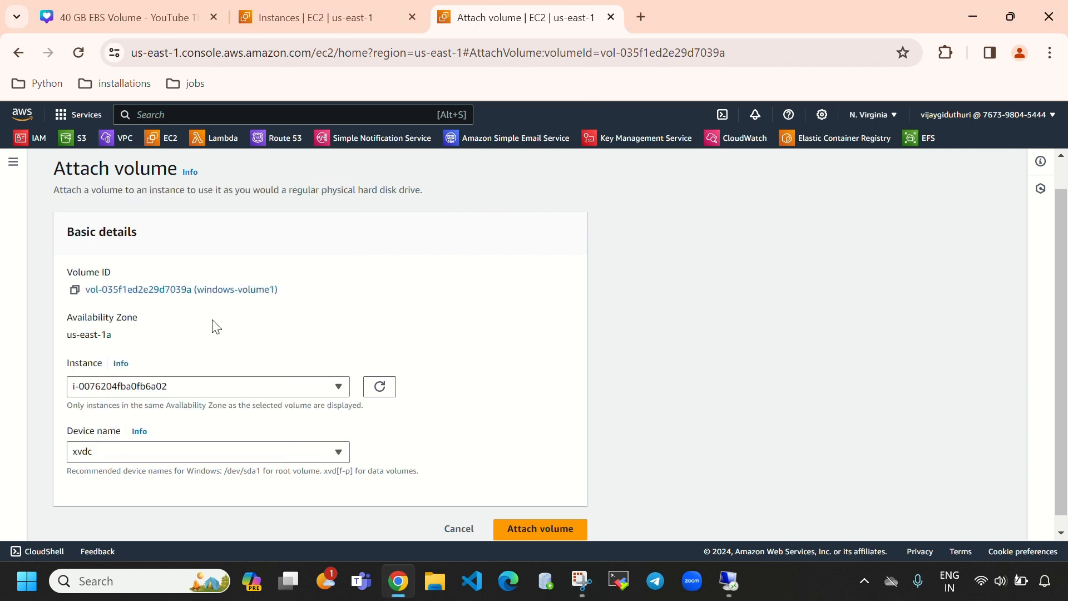
scroll(445, 389, down, 1)
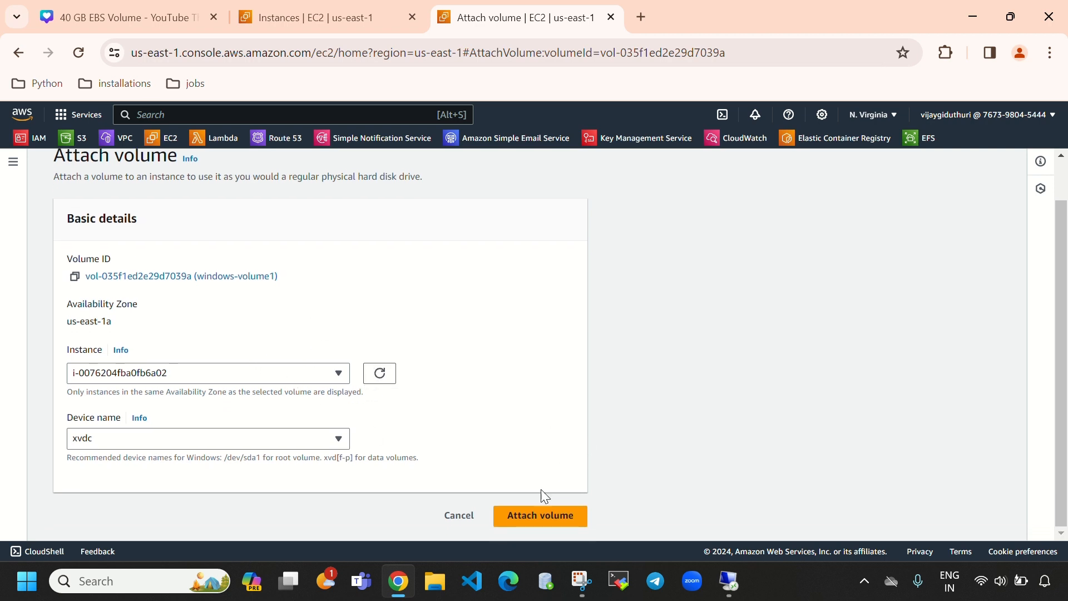
click(556, 523)
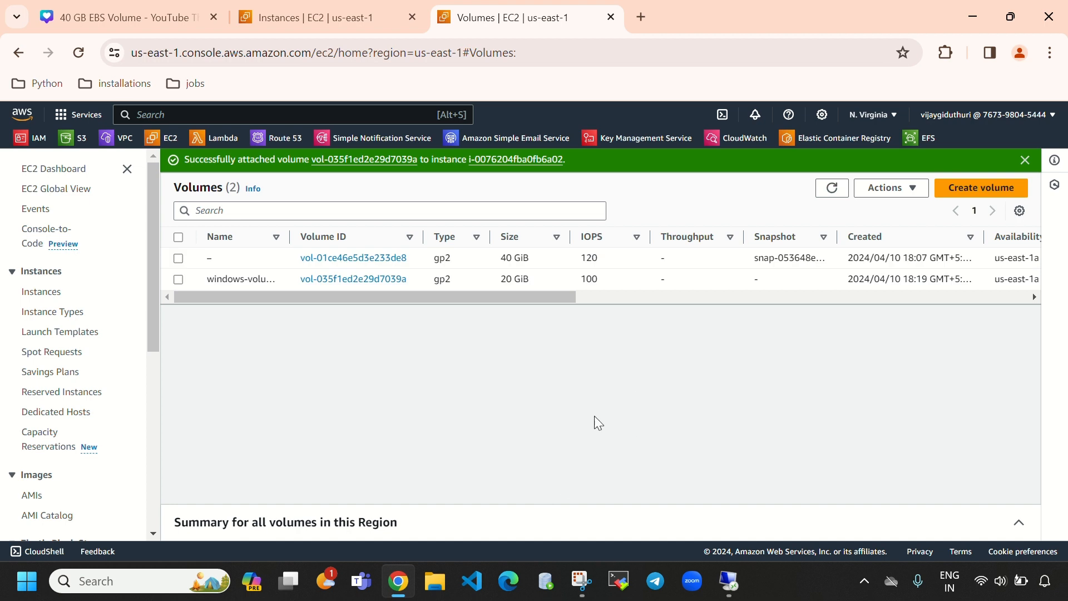
Step: Refresh the volumes list, check the volume state of windows-volume1, and refresh the instance's block device information
click(832, 190)
drag(531, 296, 708, 297)
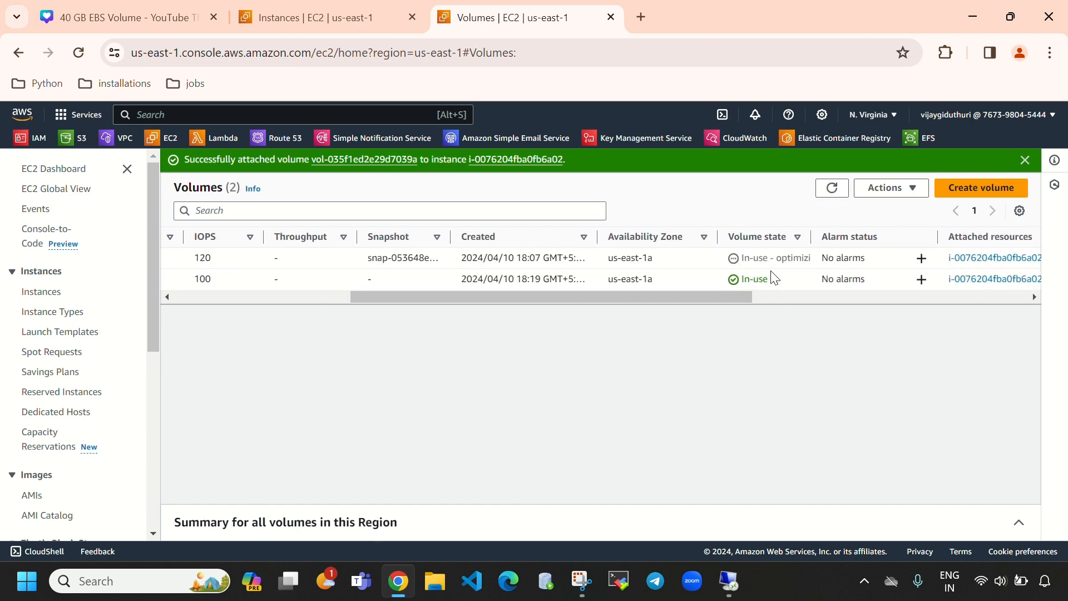
double_click(755, 280)
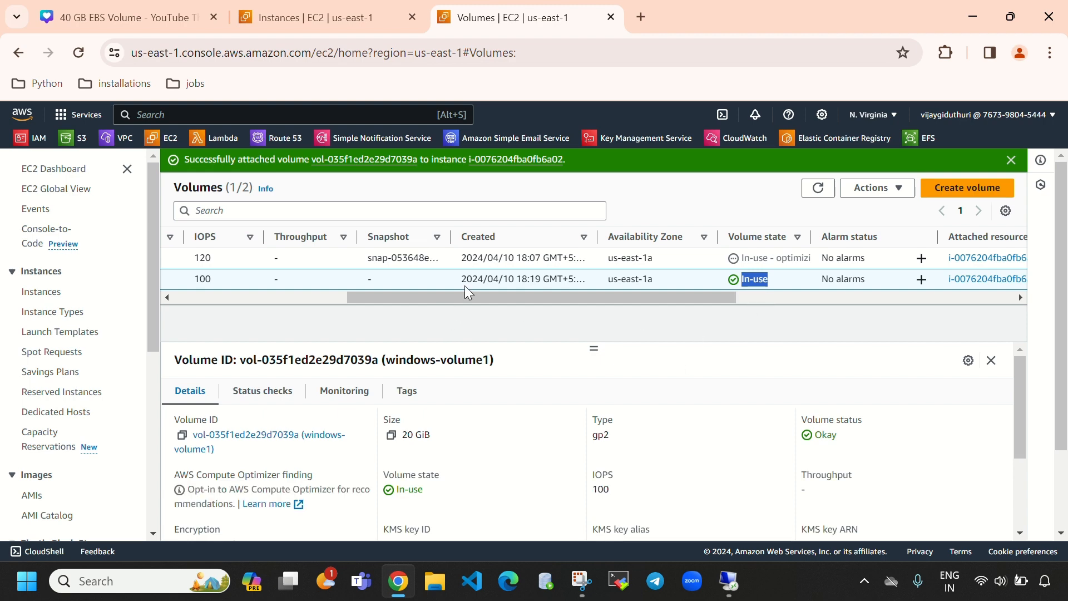
click(300, 19)
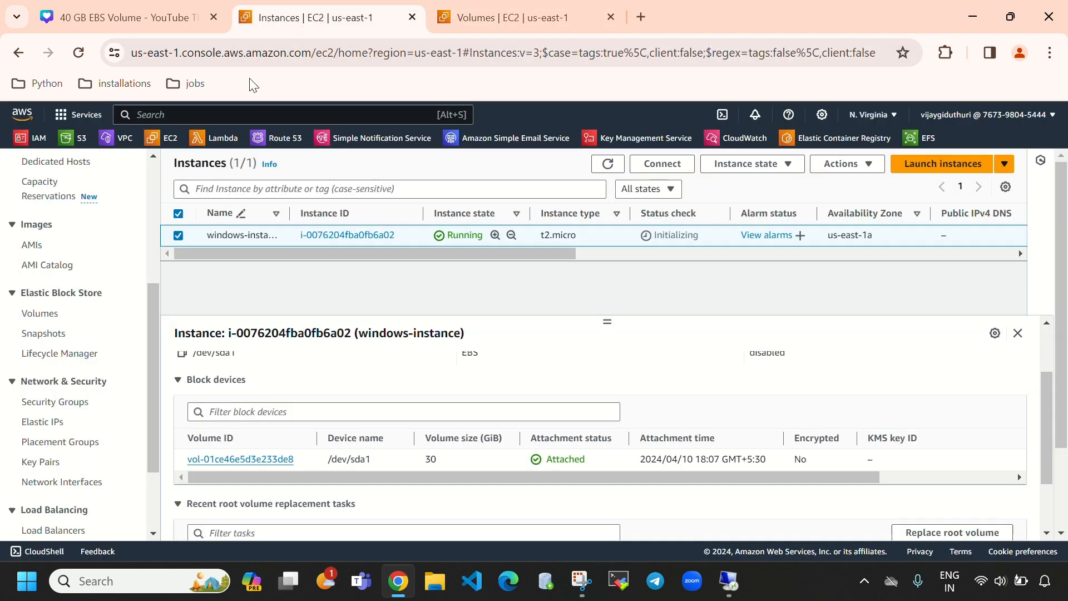
click(607, 165)
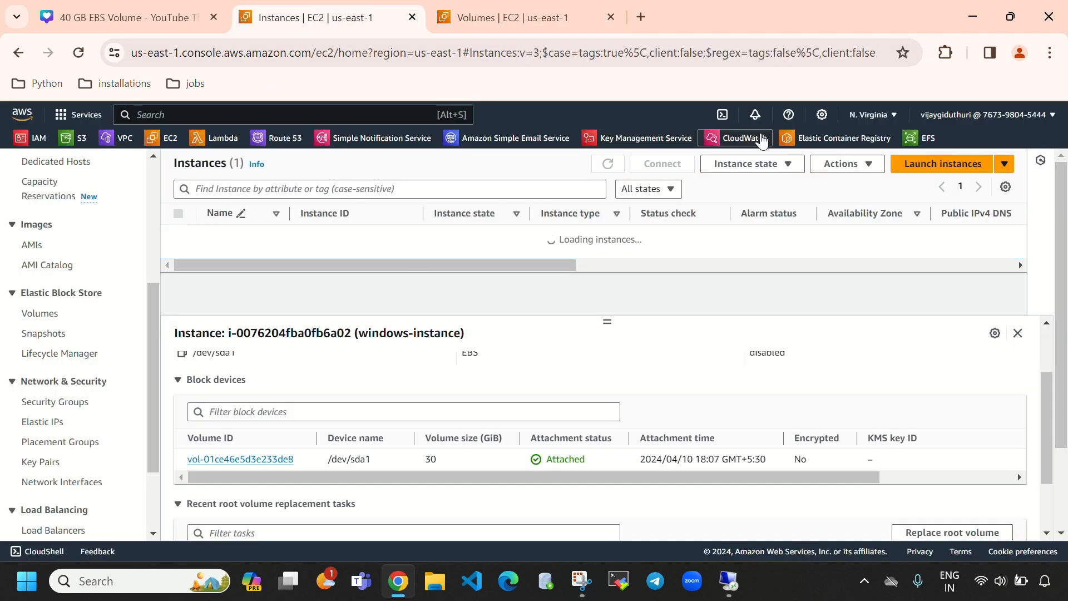
Step: Switch to the Remote Desktop session and check Disk 1's status in Disk Management and the drives under This PC
click(728, 584)
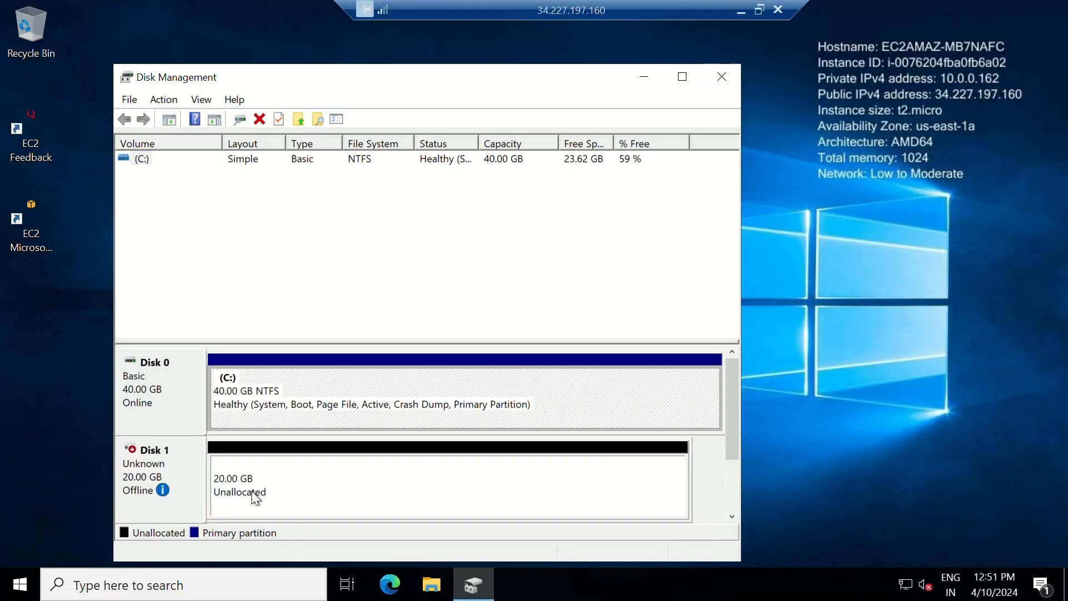
mouse_move(147, 493)
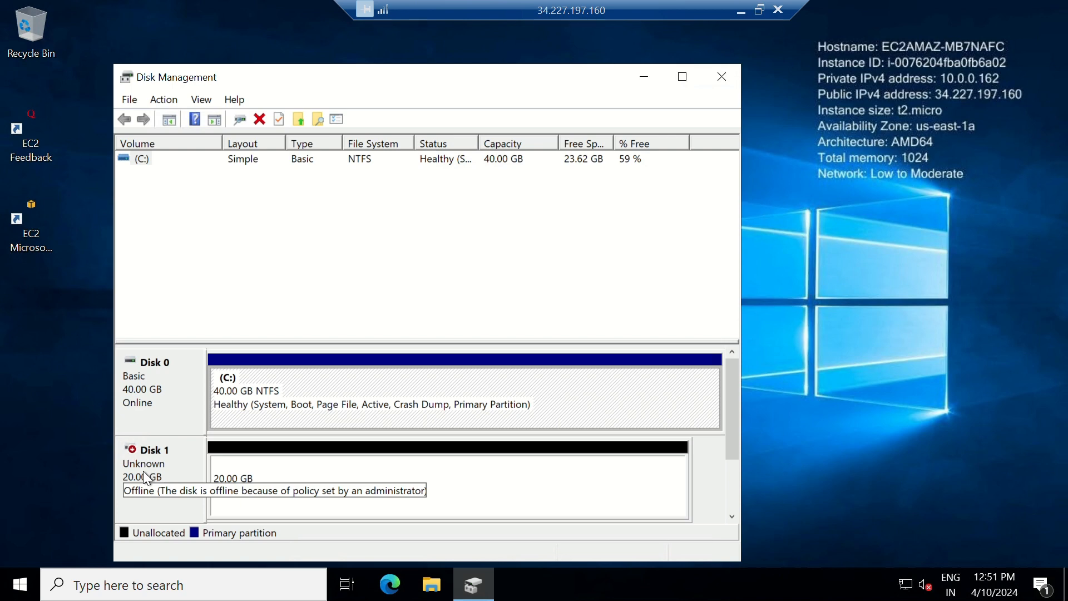
click(435, 590)
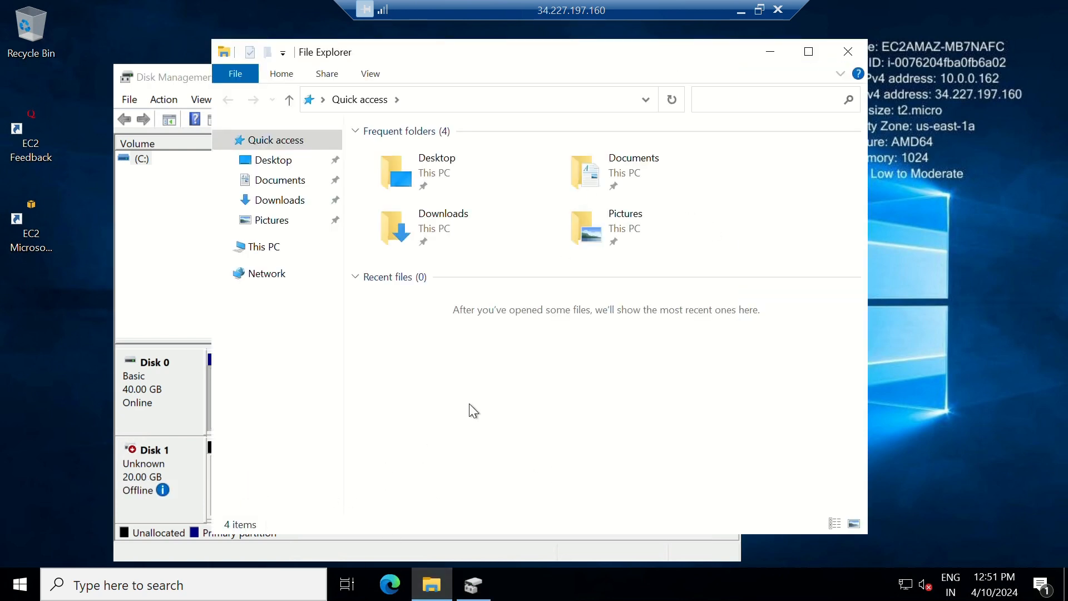
click(262, 245)
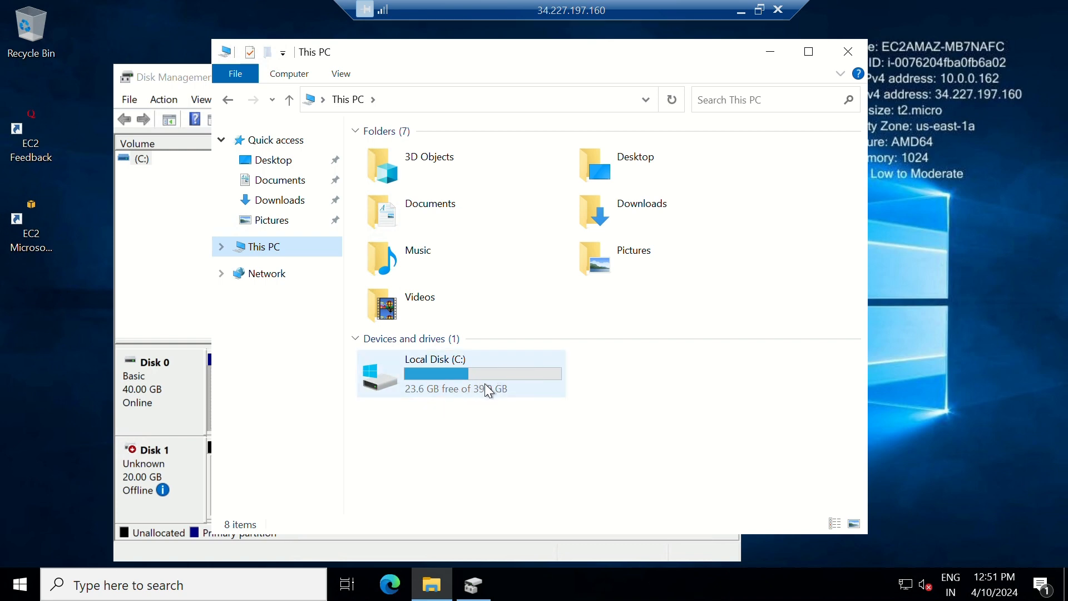
click(769, 54)
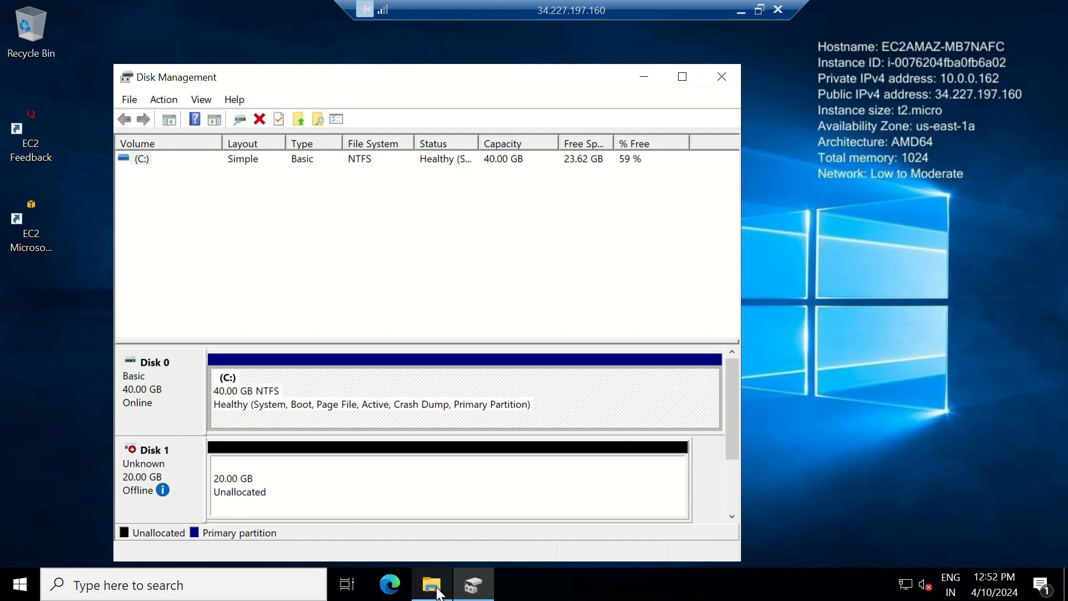
Step: Review windows-volume1 in the EC2 volumes list, and recheck Disk 1's status in Disk Management in the Remote Desktop session
click(742, 11)
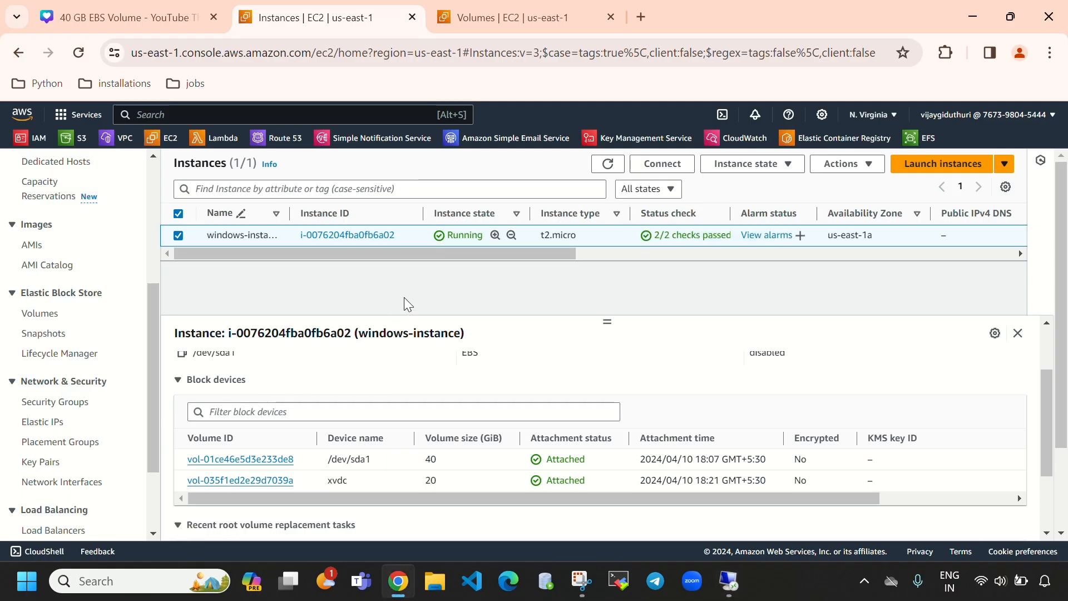
click(1010, 15)
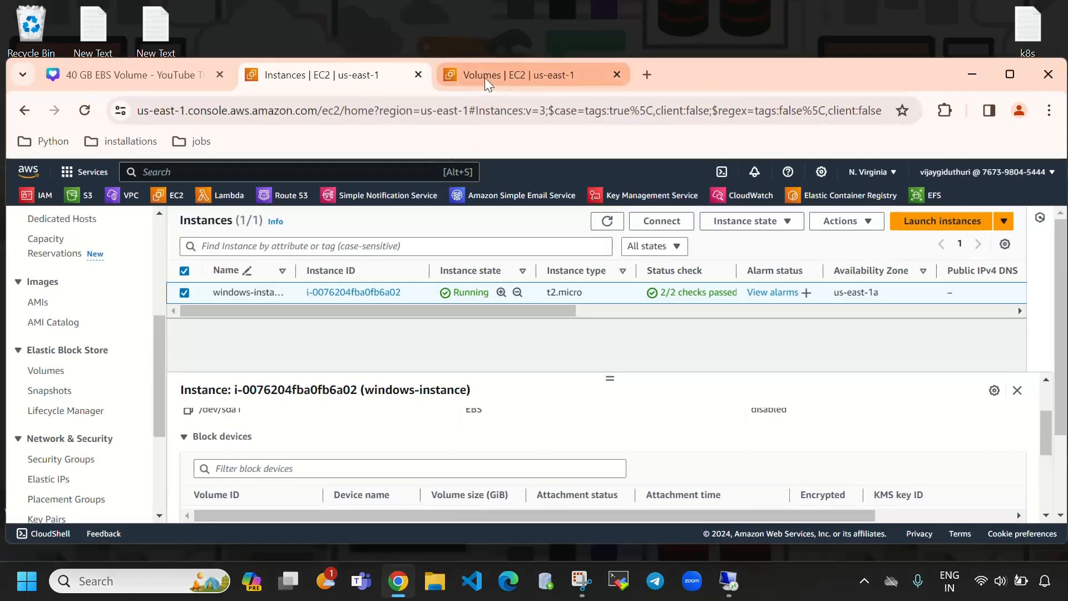
click(501, 76)
click(1010, 81)
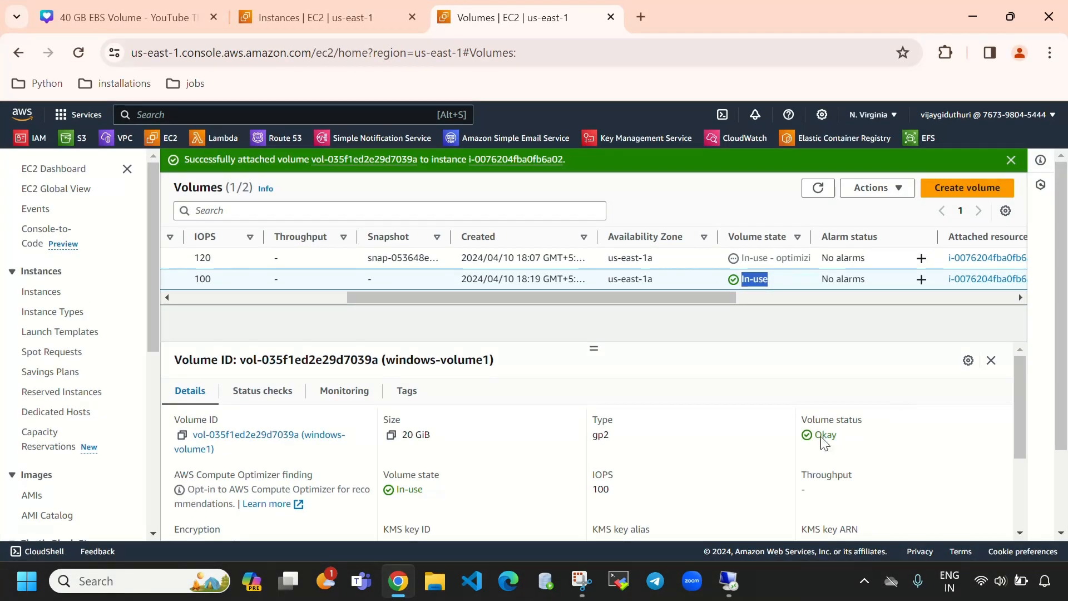
drag(456, 300, 209, 292)
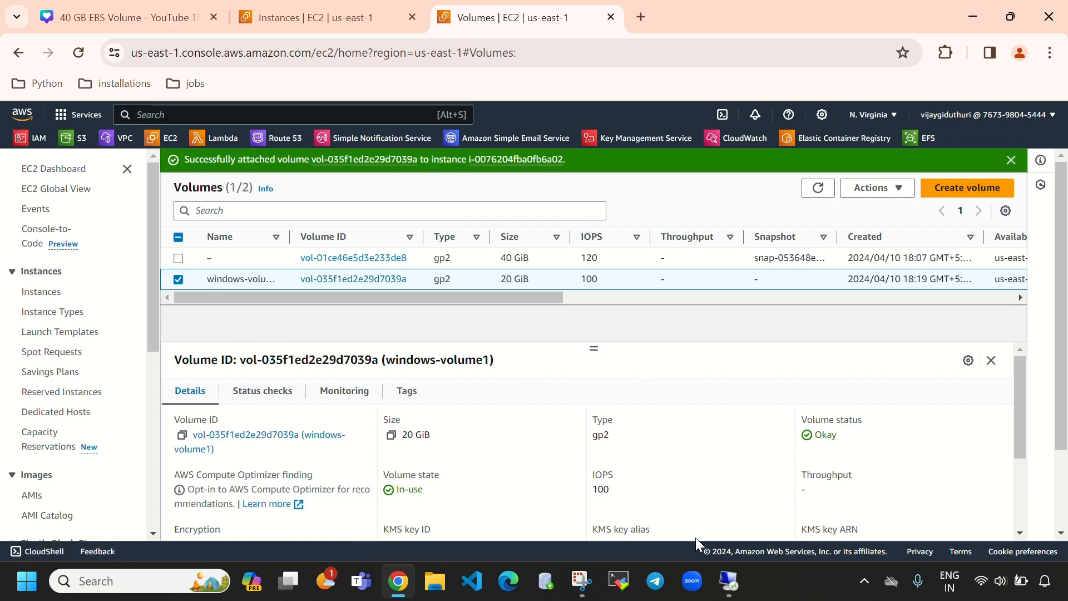
click(729, 581)
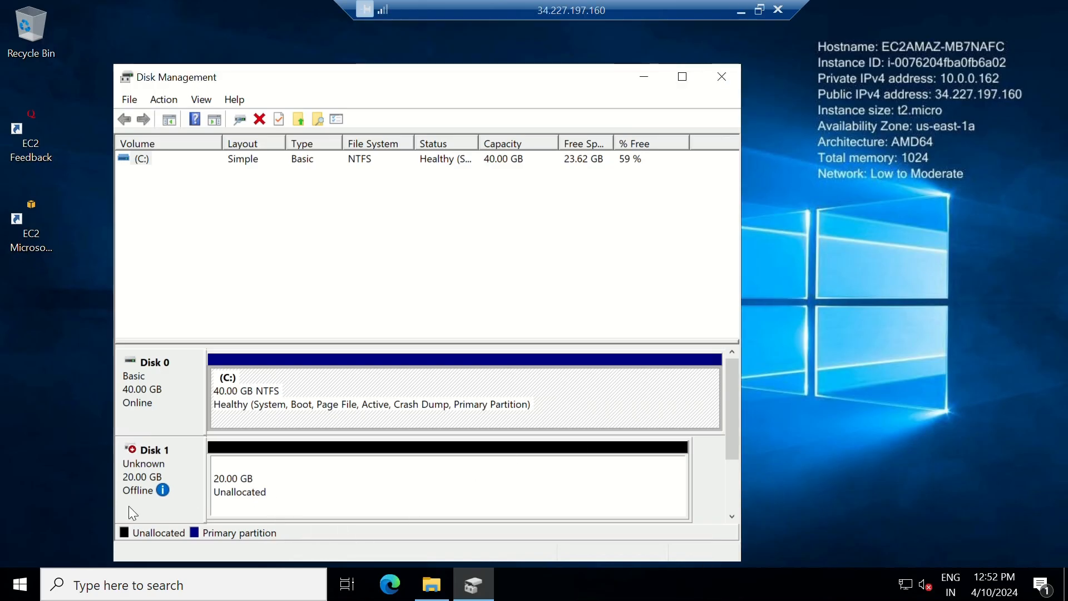
mouse_move(147, 504)
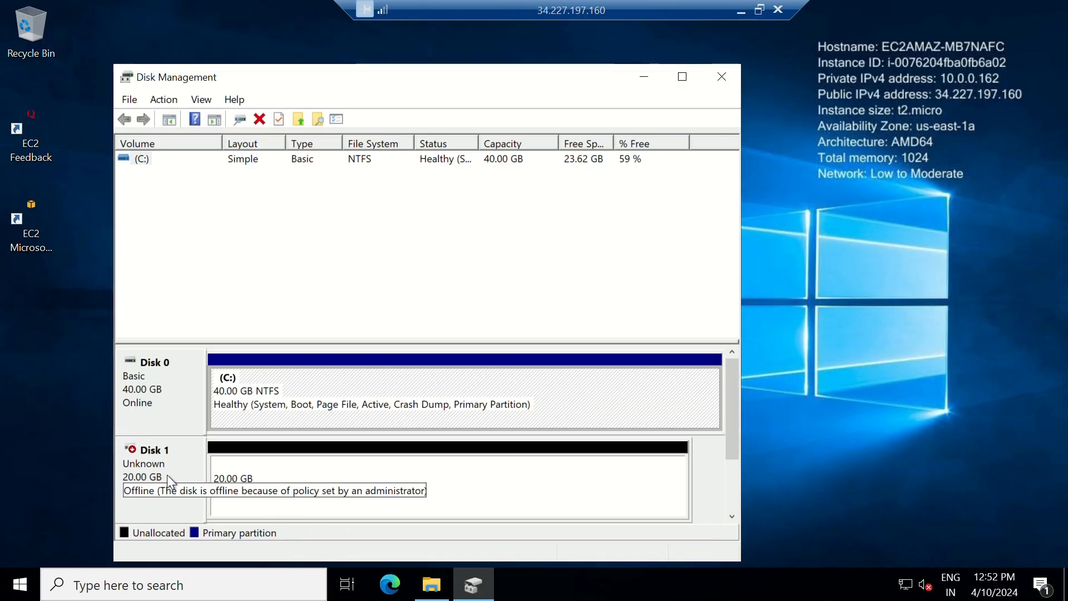
Step: Force detach windows-volume1 in the EC2 console, confirming with "detach", and check the disks in Disk Management in the Remote Desktop session
click(741, 11)
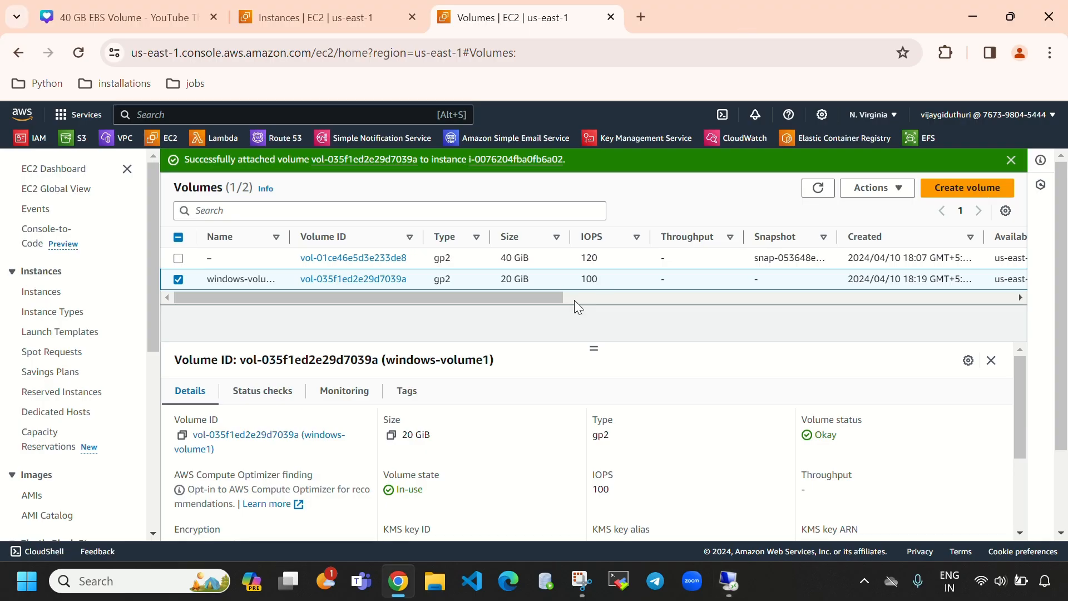
click(876, 187)
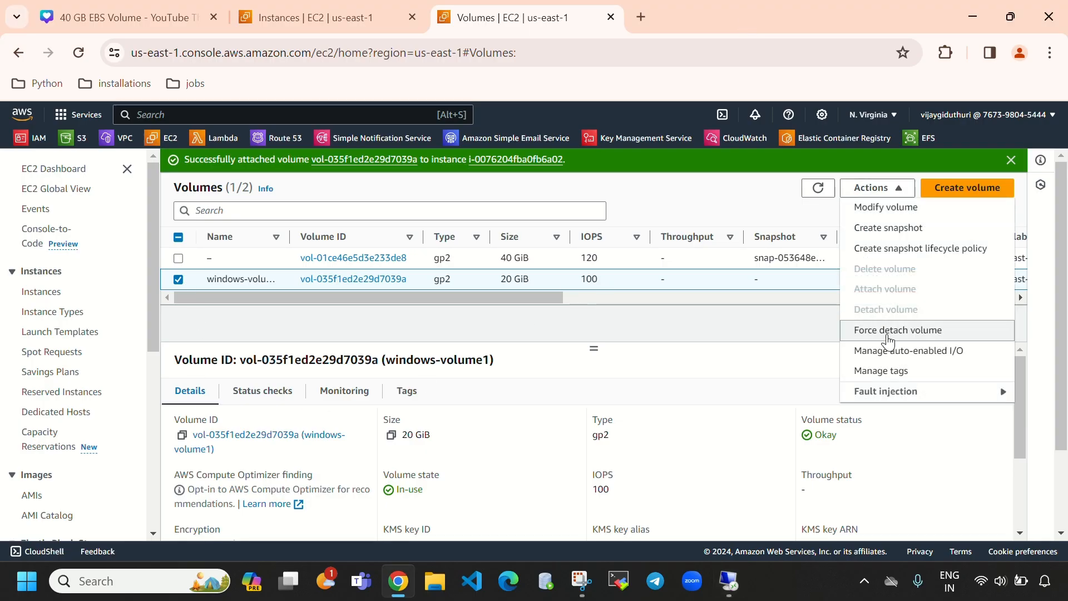
click(913, 335)
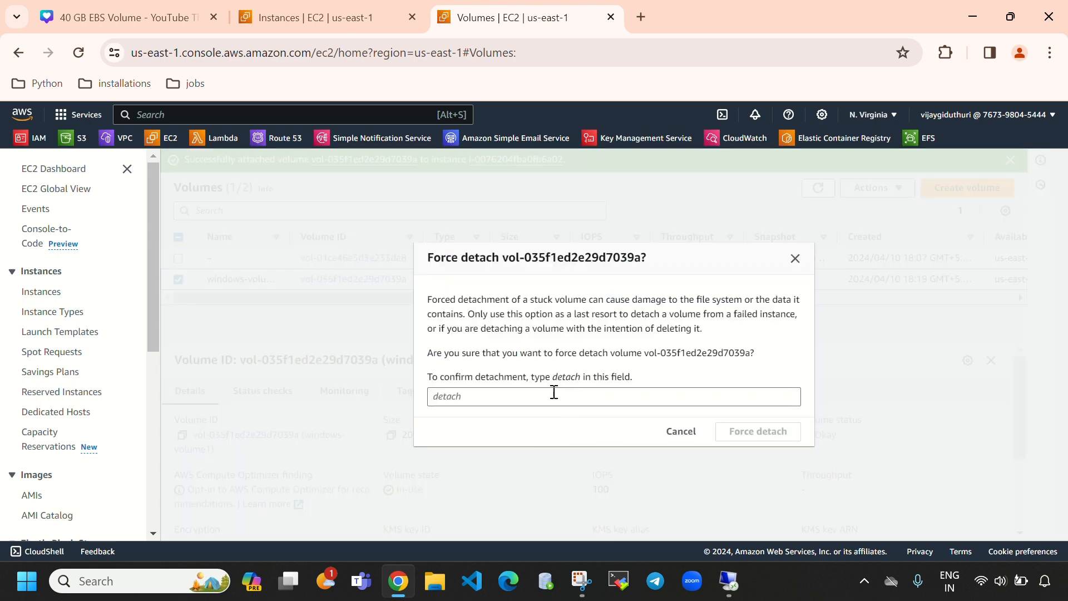
click(554, 395)
text(detach)
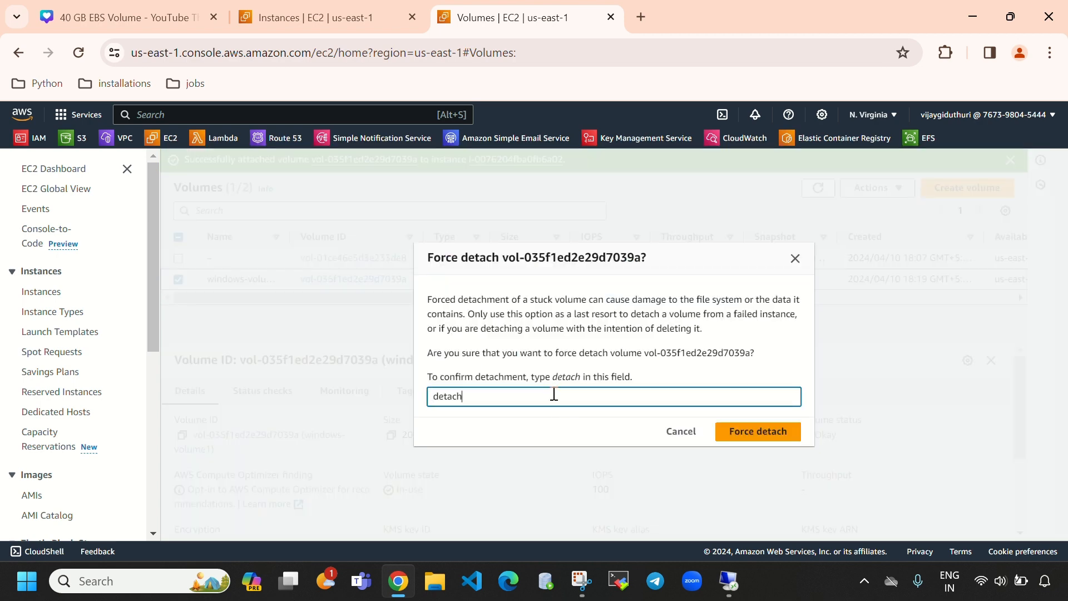
key(Return)
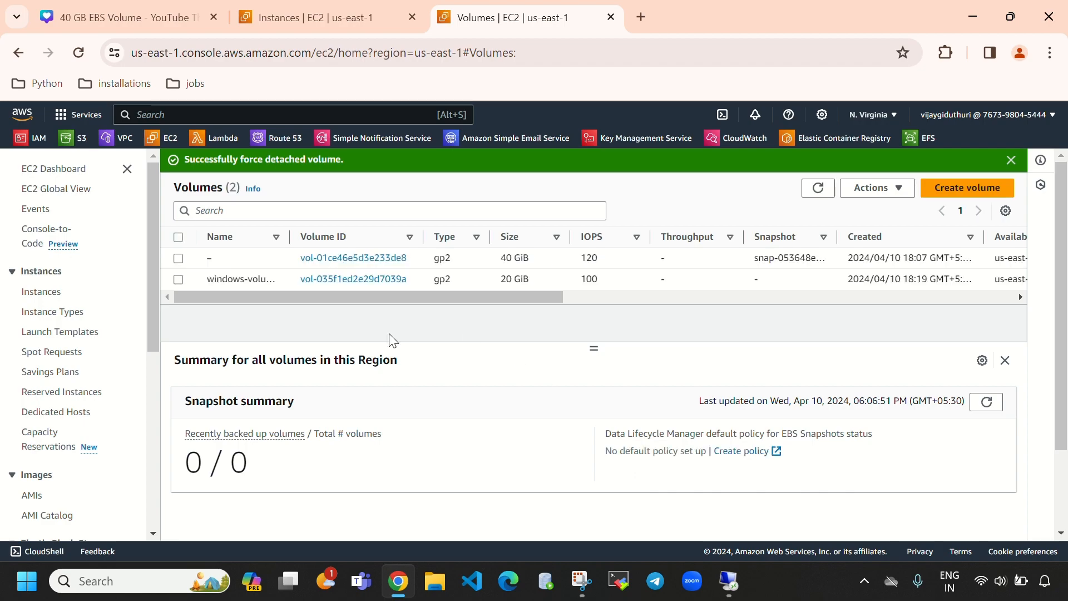
click(729, 581)
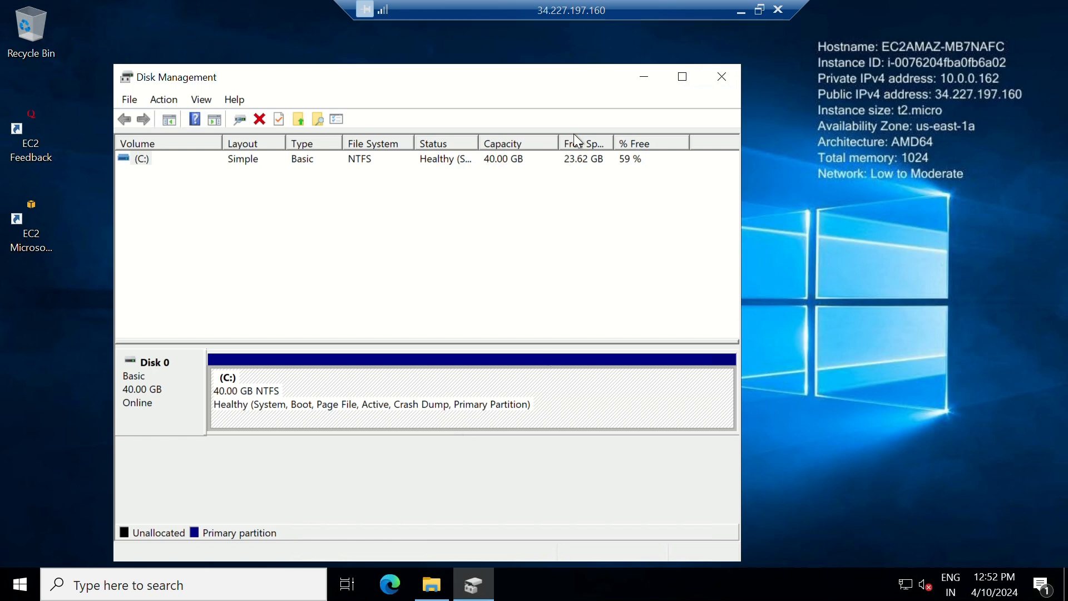
click(735, 9)
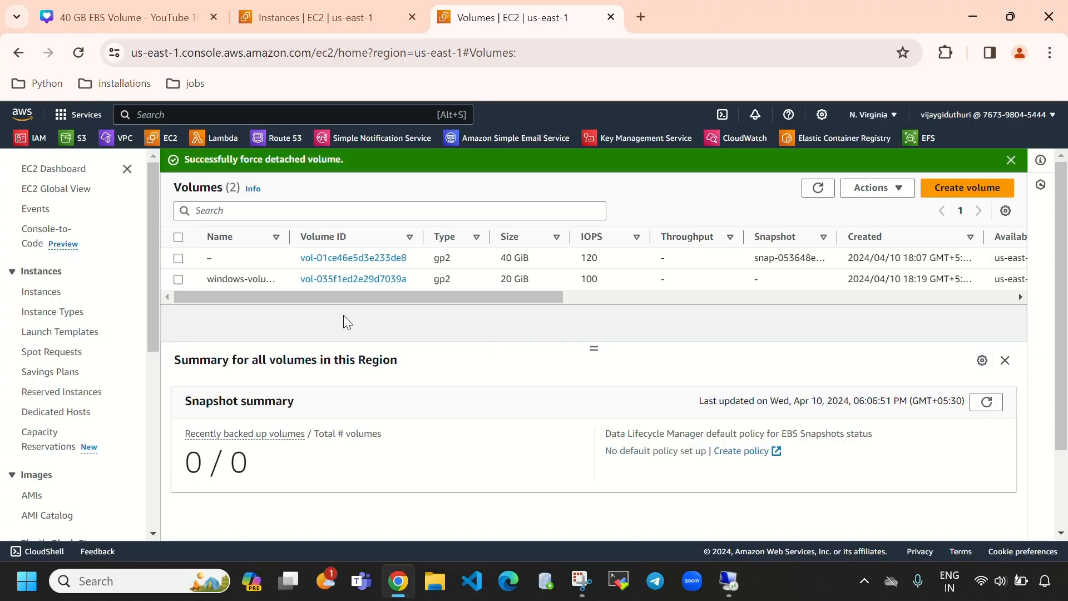
Step: Refresh the EC2 volumes list and check the volume state of the 20 GiB windows-volume1
click(179, 279)
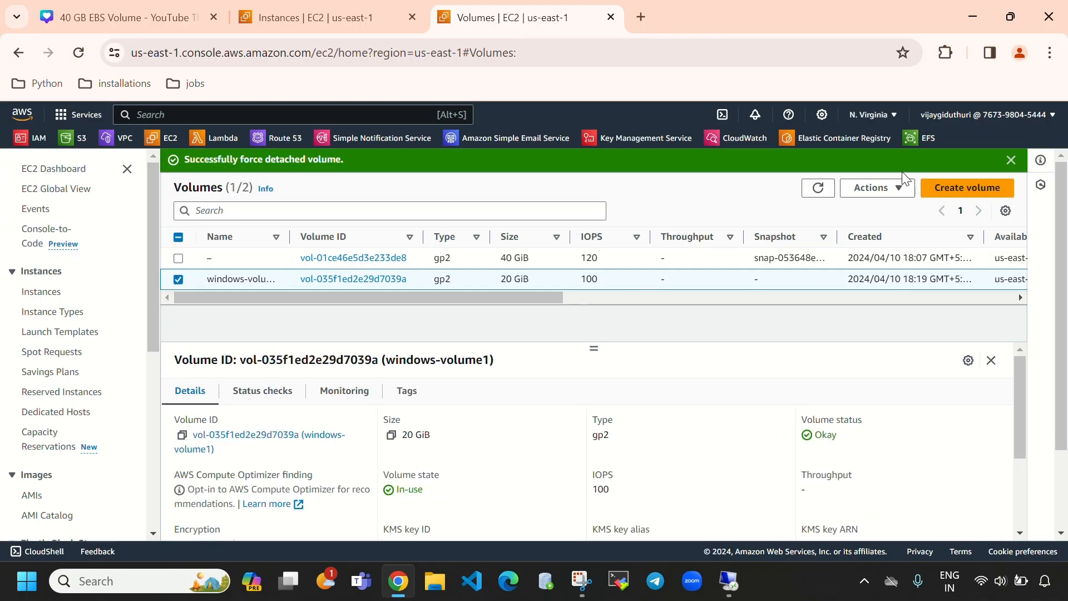
click(893, 188)
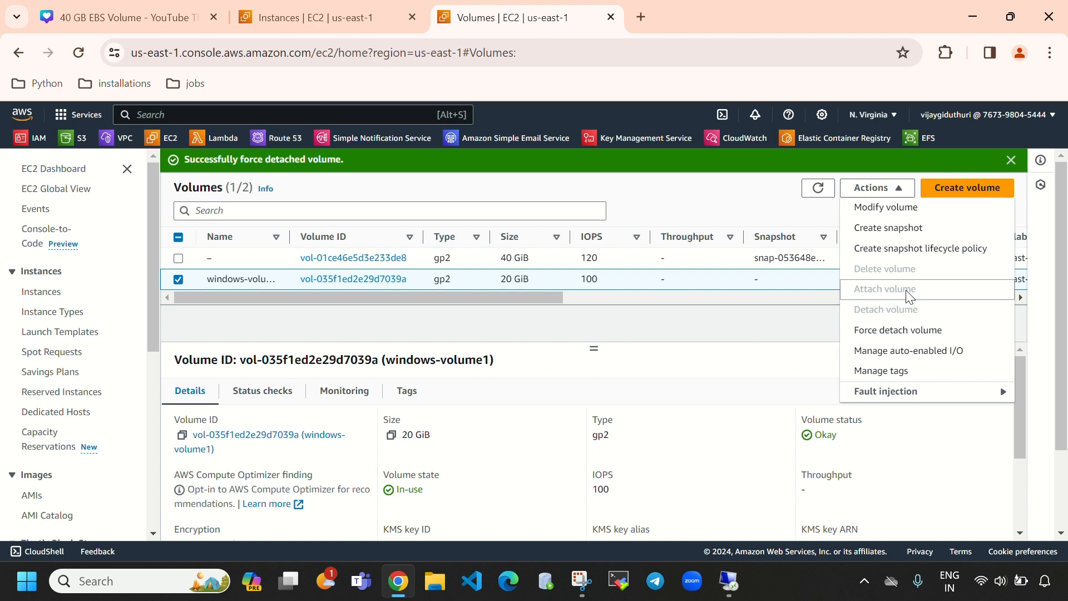
click(779, 207)
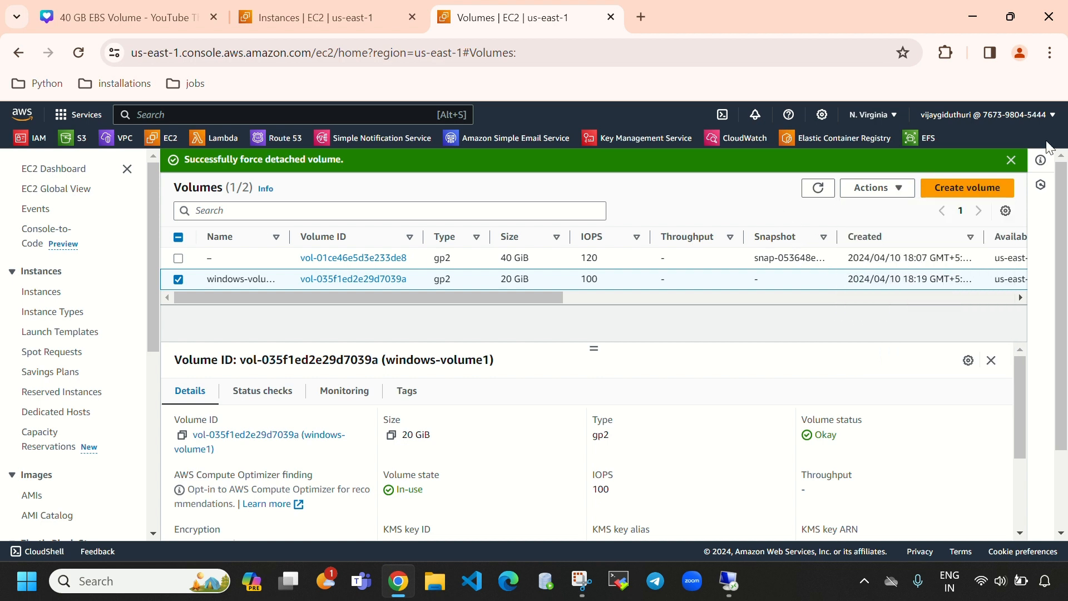
click(1012, 161)
double_click(818, 164)
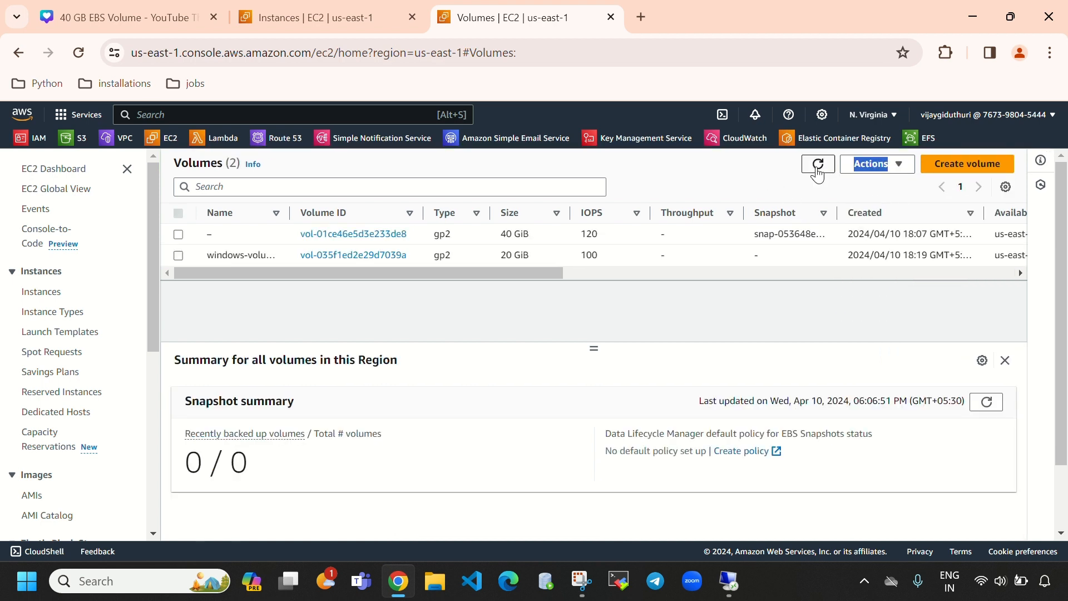
click(816, 169)
click(814, 170)
drag(500, 255, 530, 255)
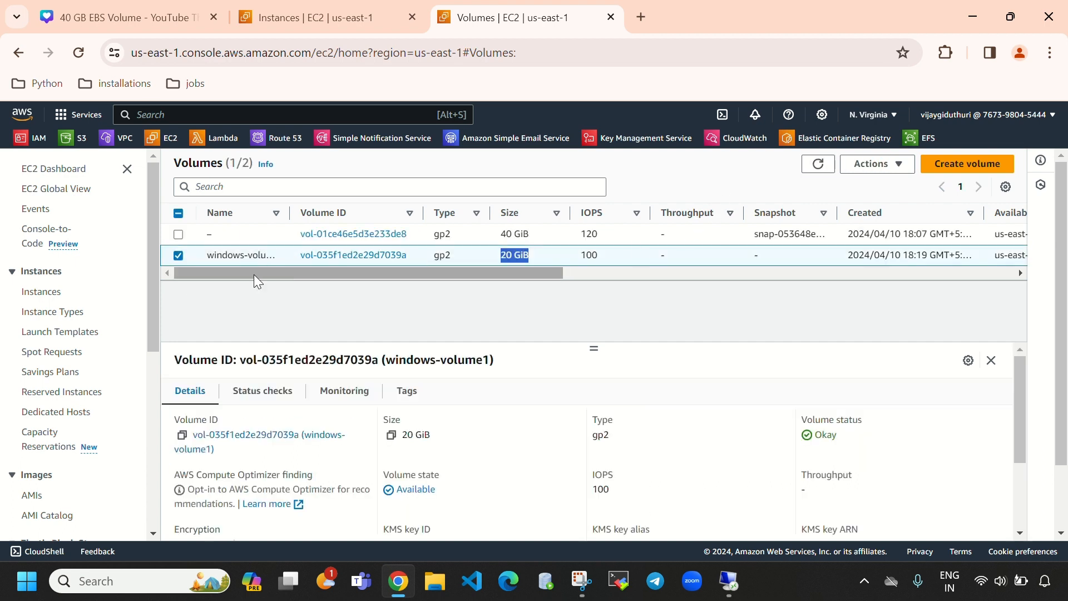
Step: Attach windows-volume1 to the running windows-instance with xvdc as the device name
click(857, 176)
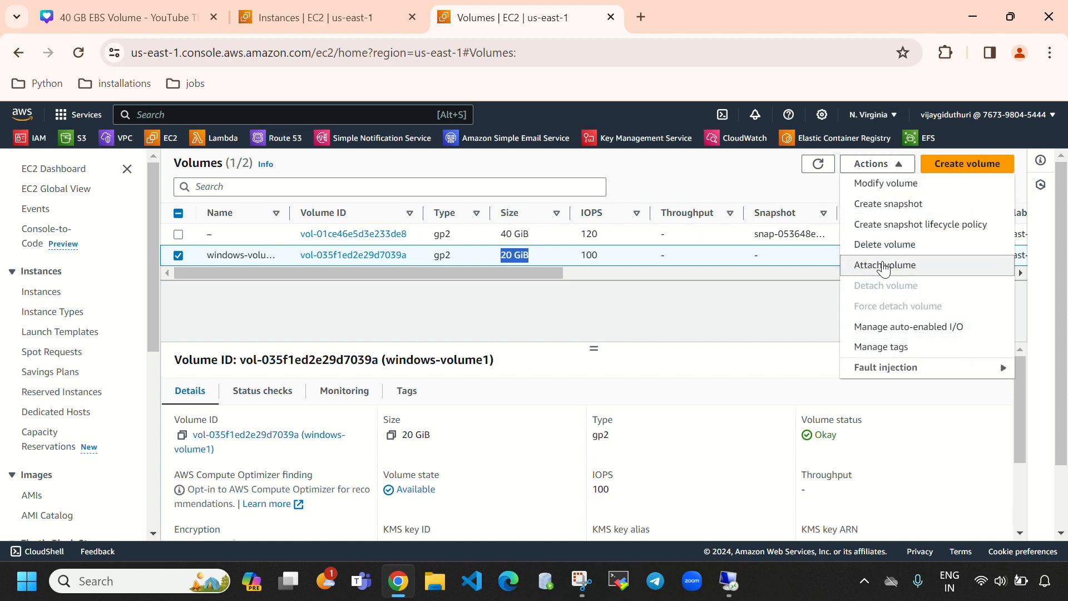
click(898, 266)
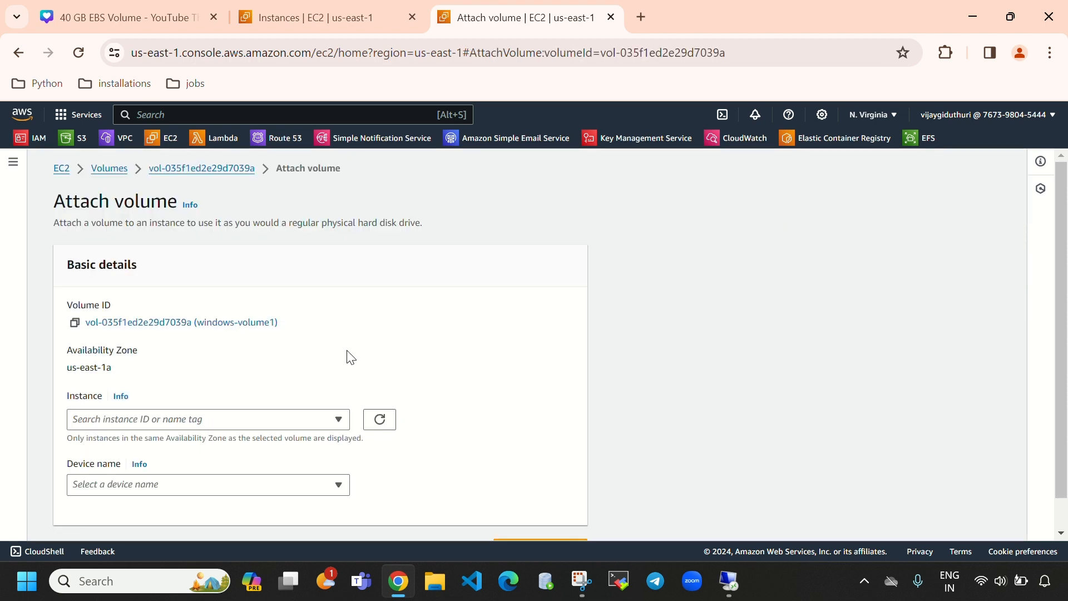
click(295, 418)
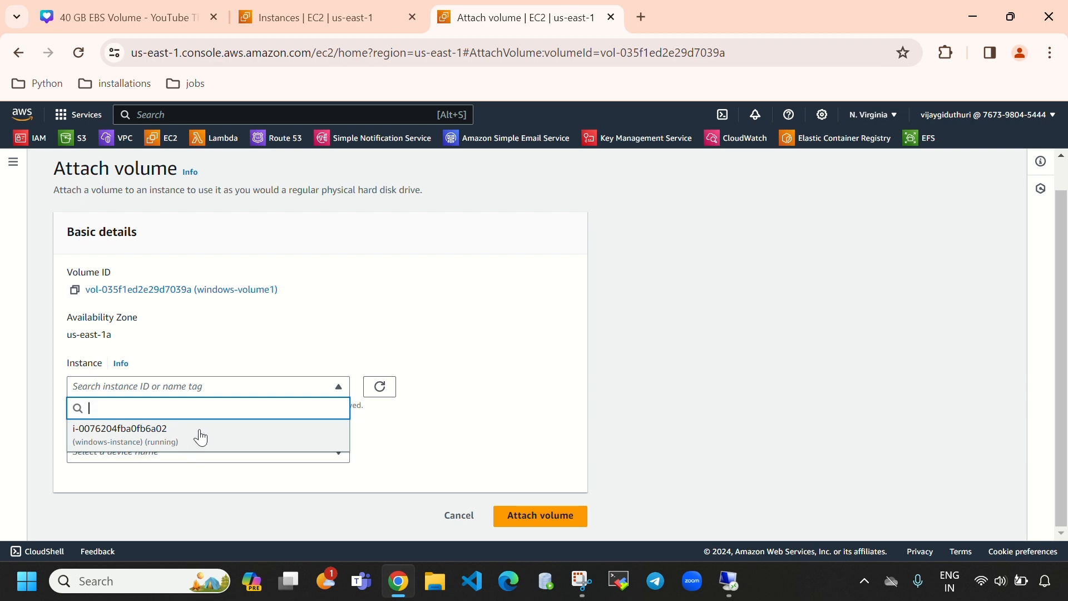
click(201, 438)
click(222, 453)
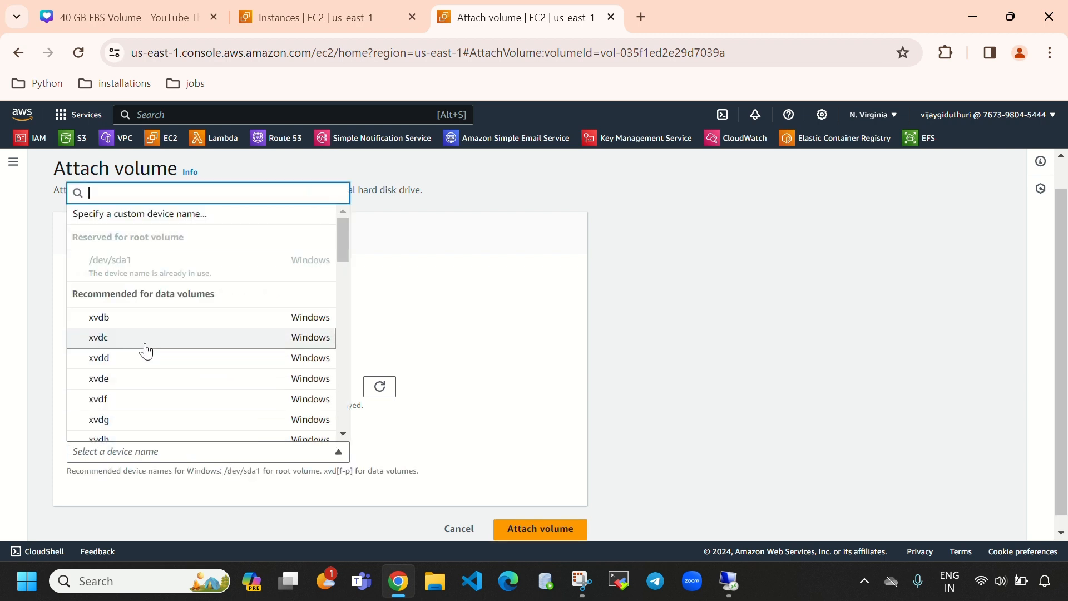
click(146, 350)
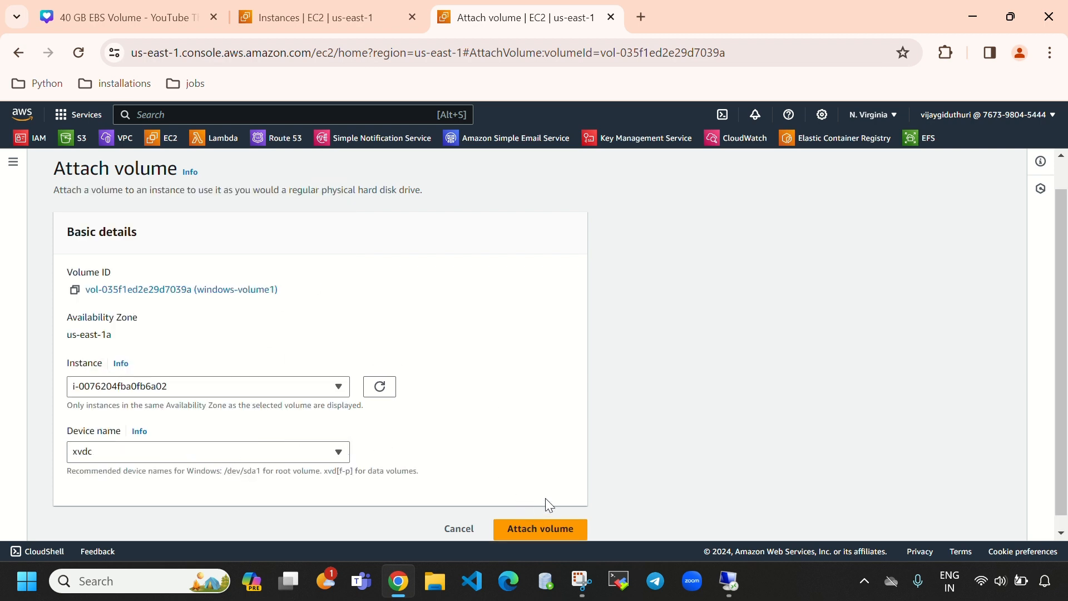
scroll(547, 500, down, 1)
click(546, 513)
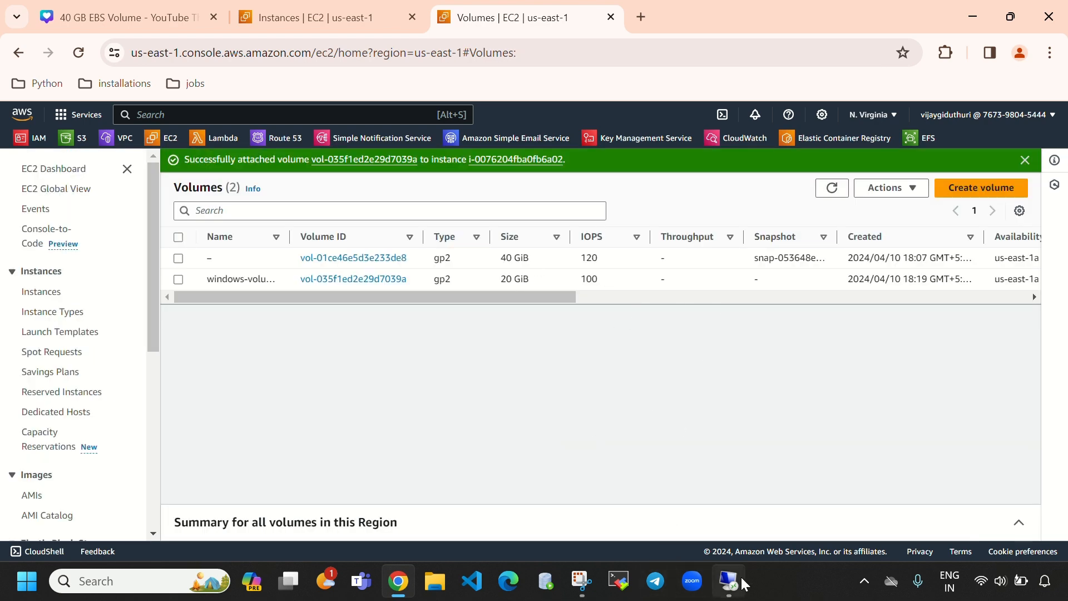
Step: Switch to the Remote Desktop session and bring the 20 GB Disk 1 online in Disk Management
click(743, 583)
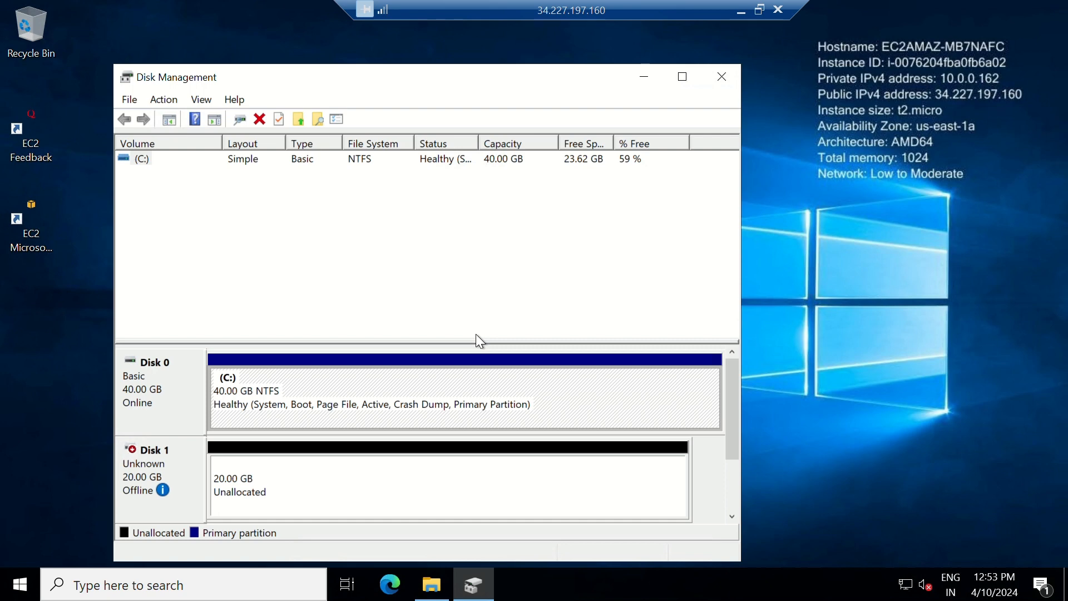
mouse_move(184, 496)
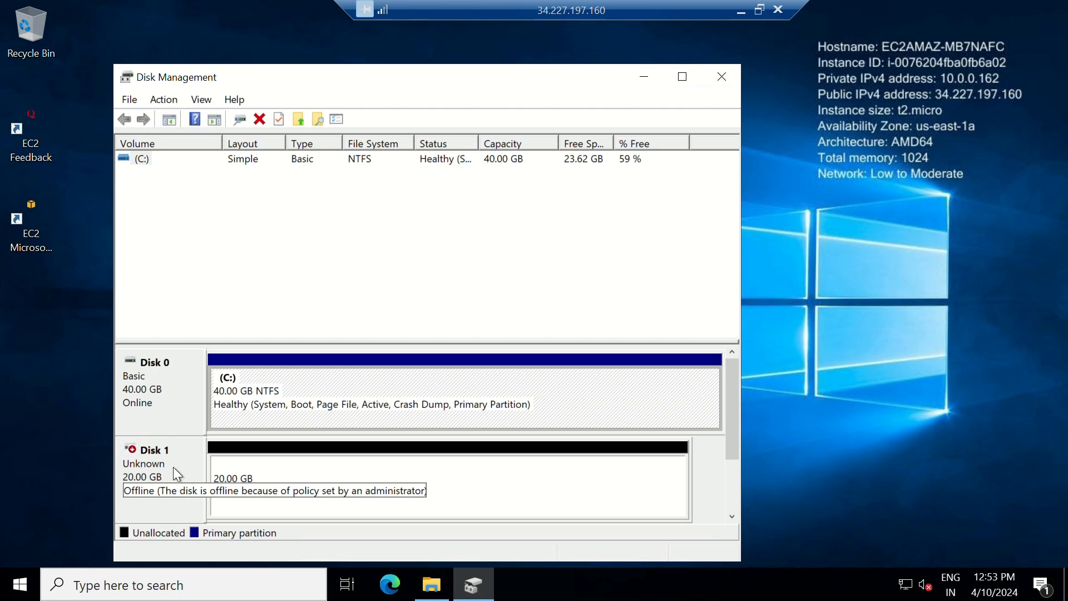
right_click(173, 469)
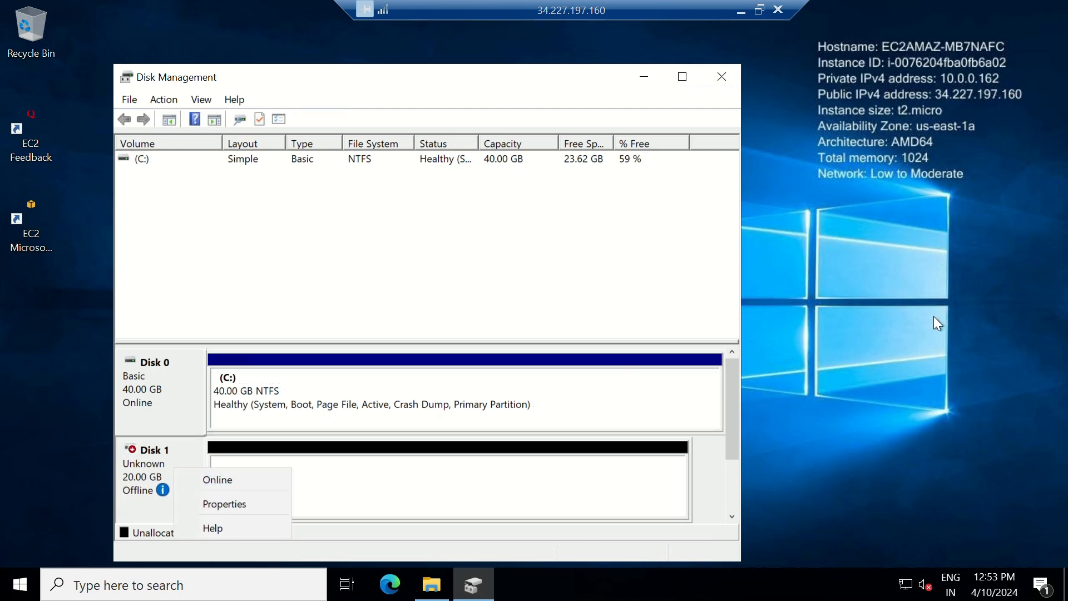
click(459, 319)
mouse_move(133, 501)
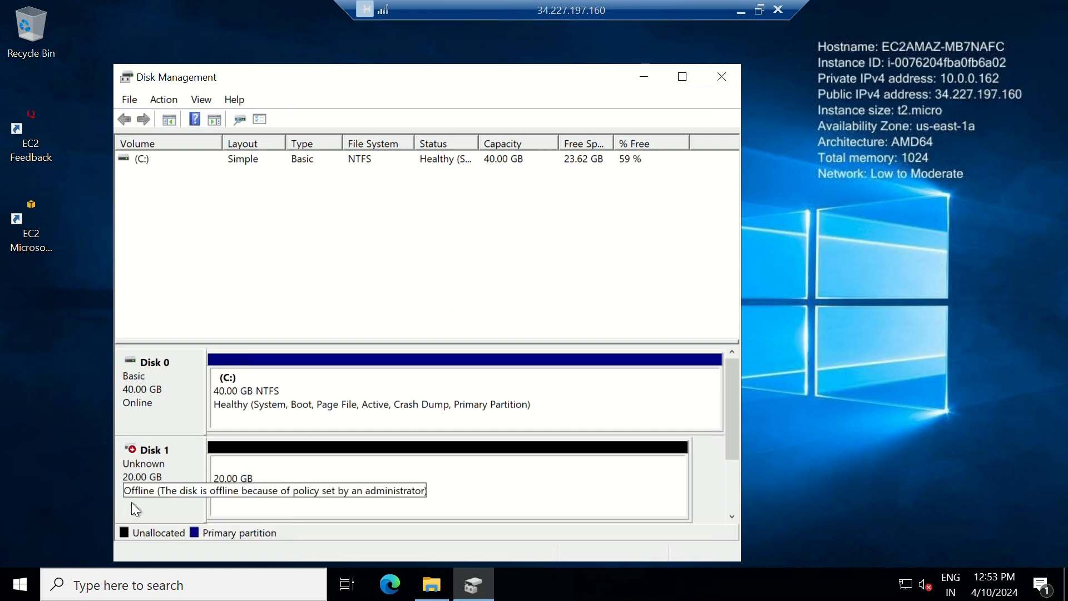
right_click(148, 459)
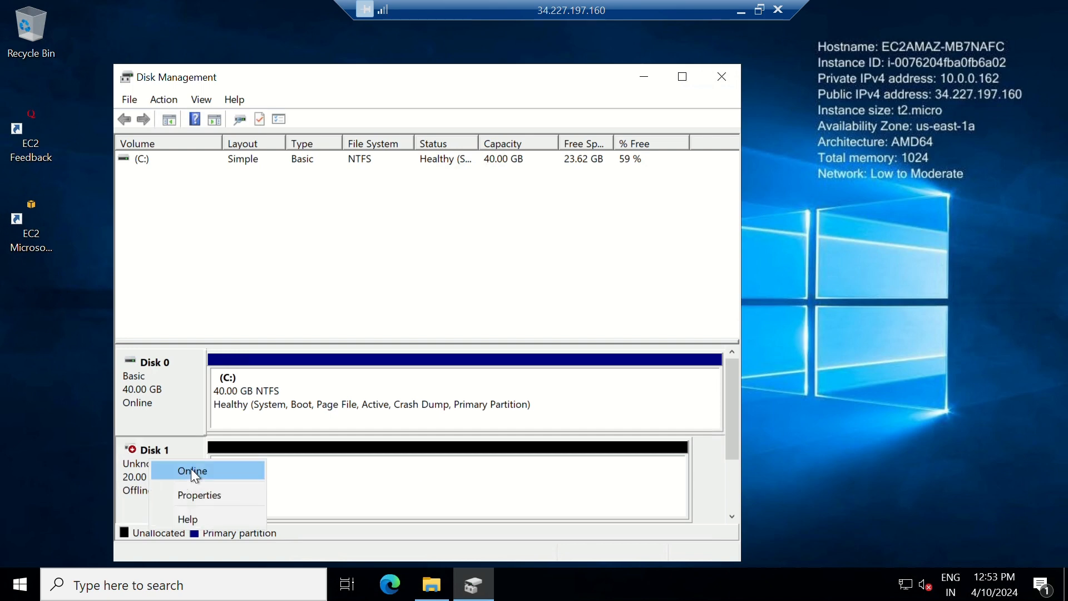
click(192, 471)
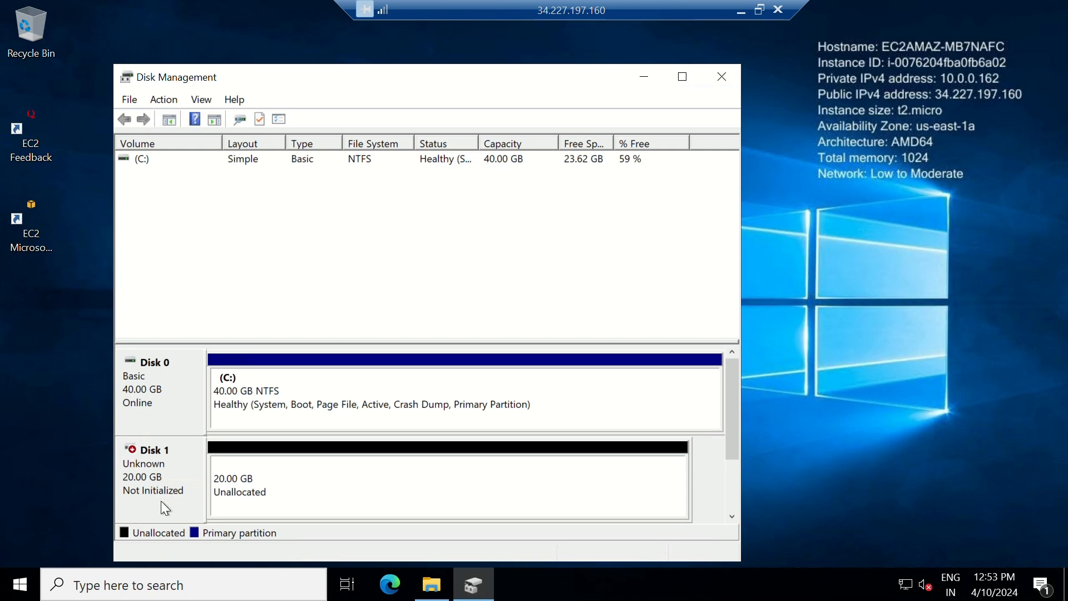
Step: Initialize Disk 1 with the MBR (Master Boot Record) partition style and check the drives under This PC
right_click(170, 467)
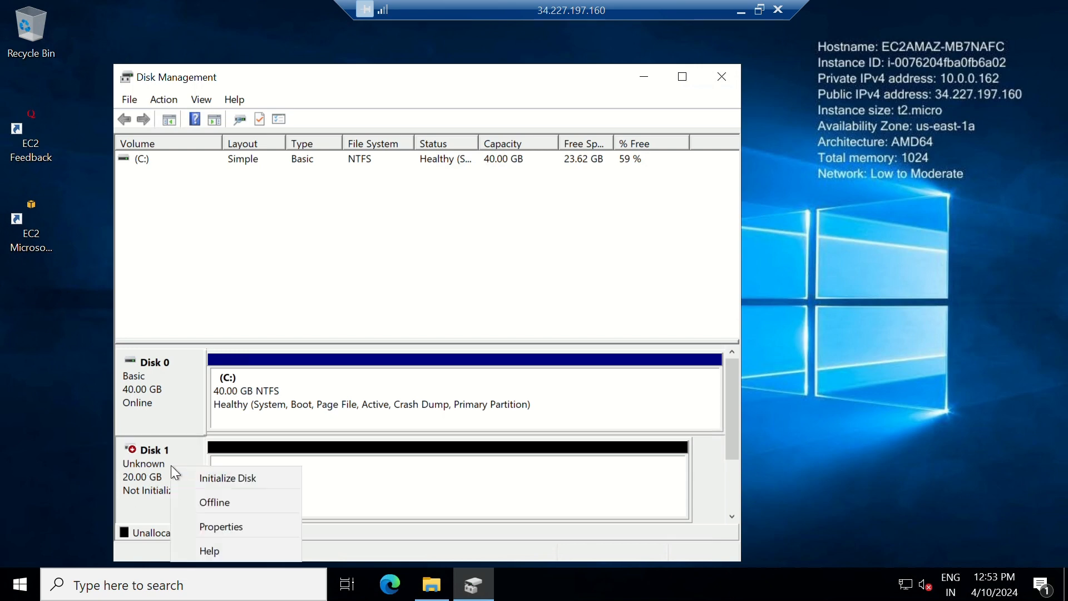
click(212, 479)
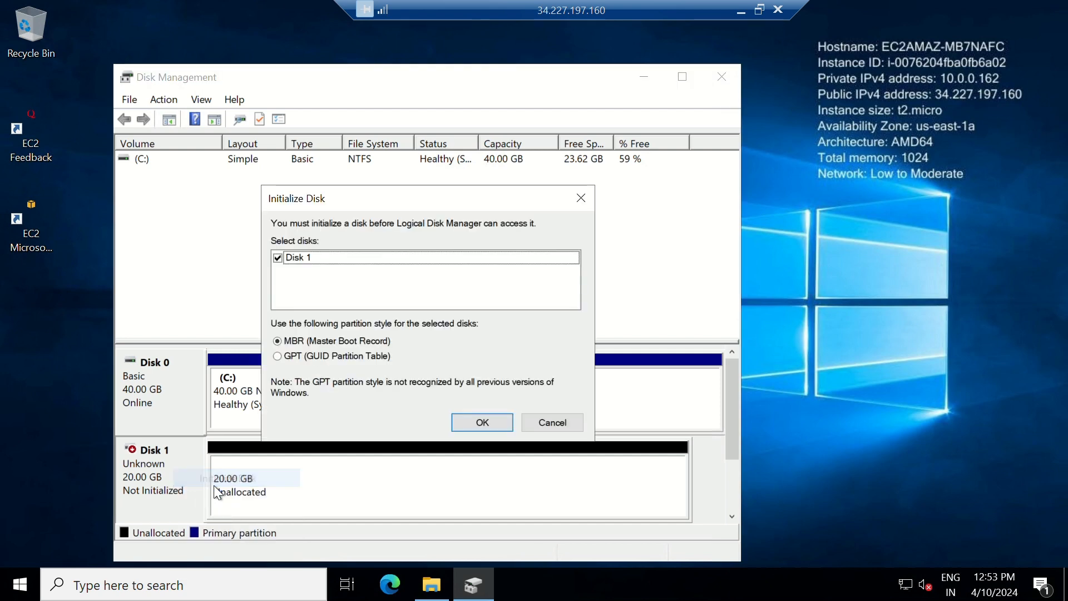
click(477, 424)
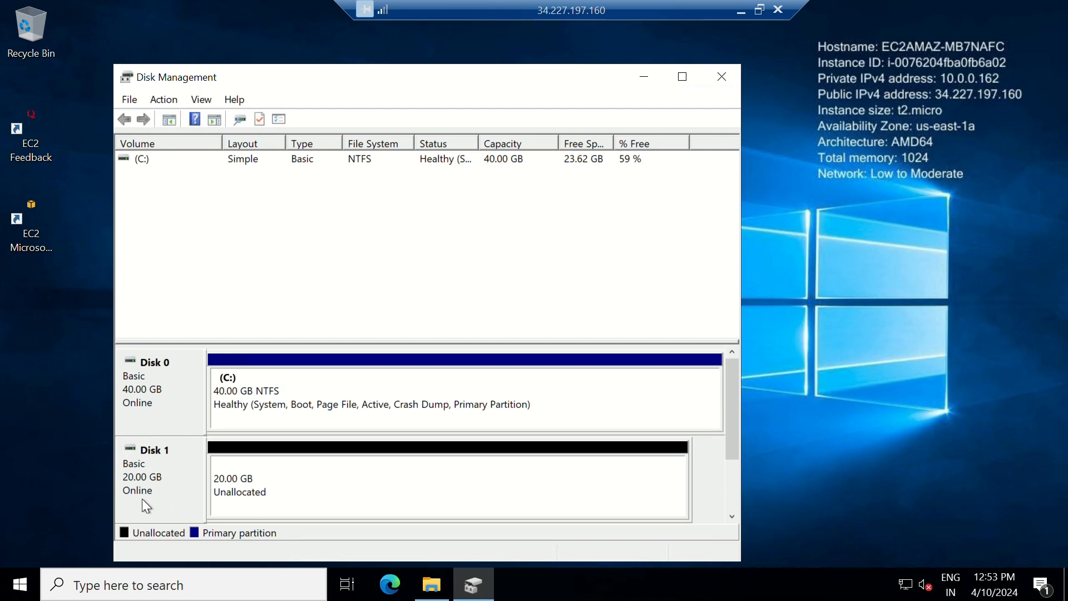
click(432, 584)
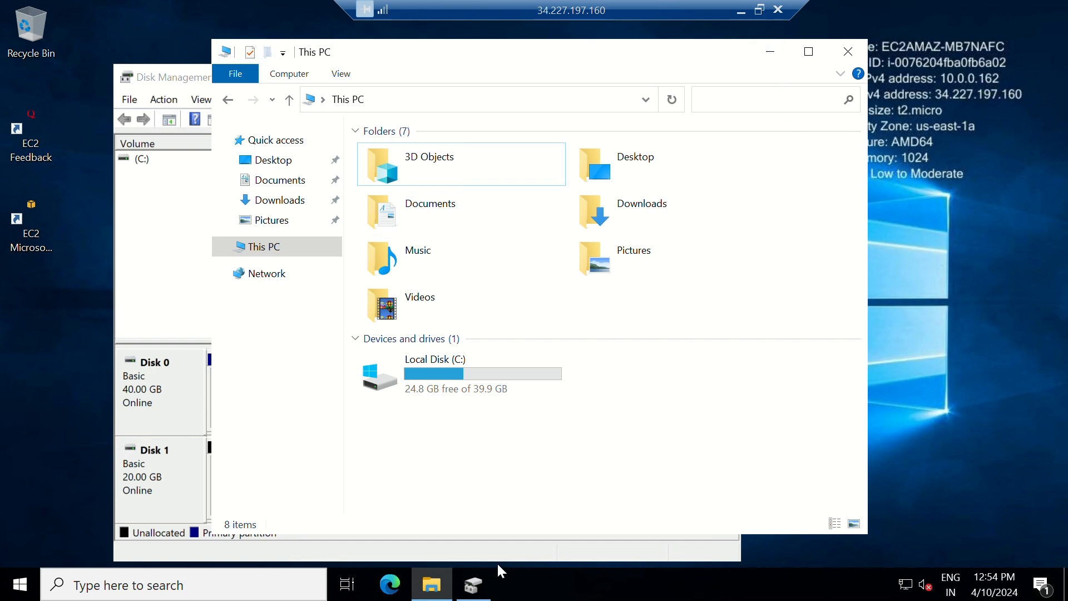
click(492, 583)
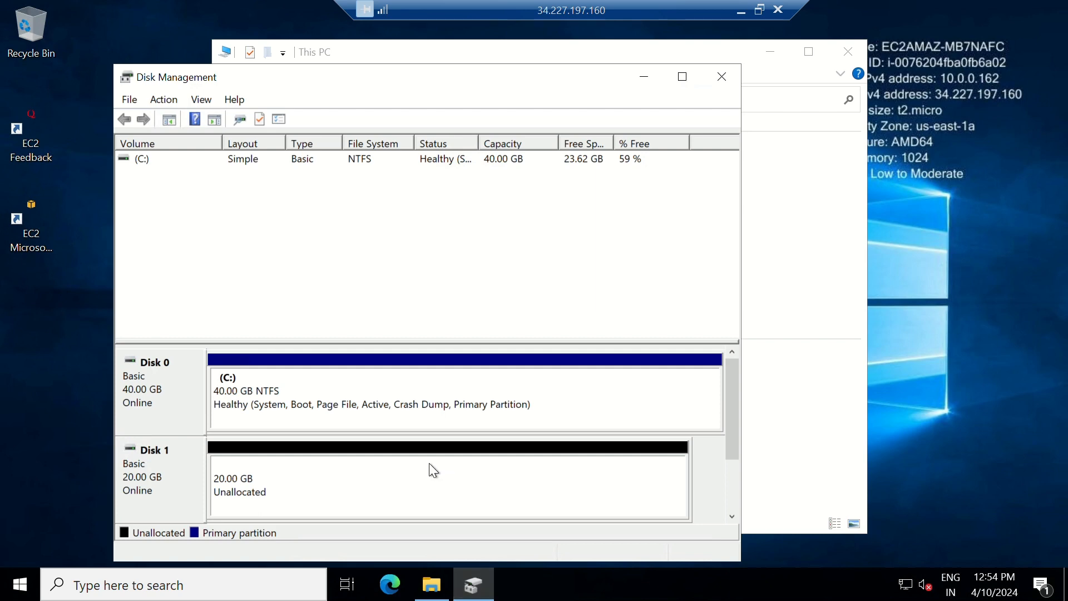
Step: Start a simple volume on Disk 1's unallocated space with the full 20477 MB and assign it drive letter D
right_click(425, 478)
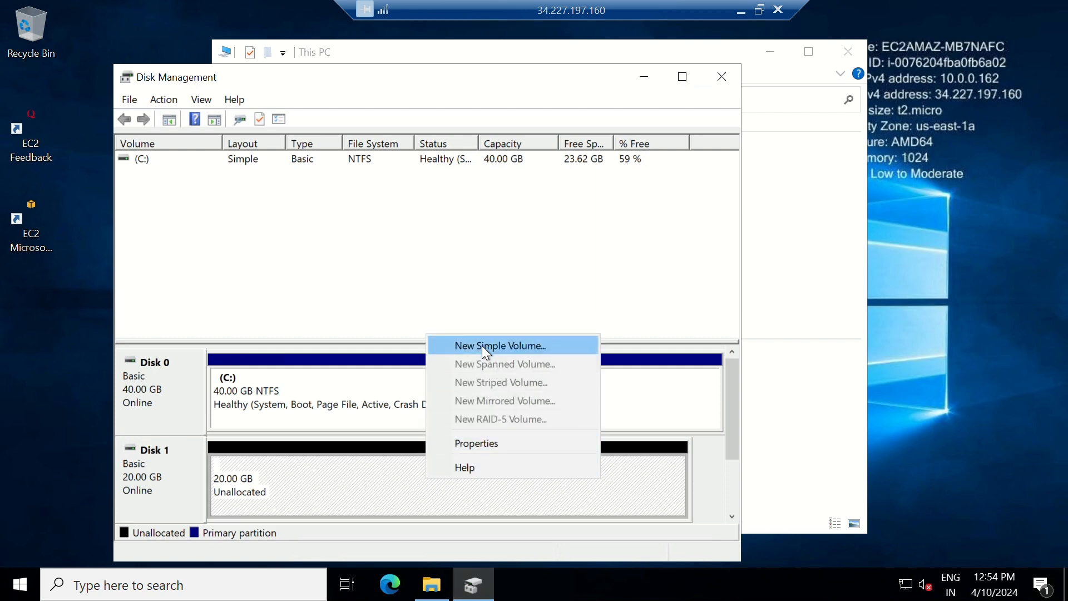
click(523, 346)
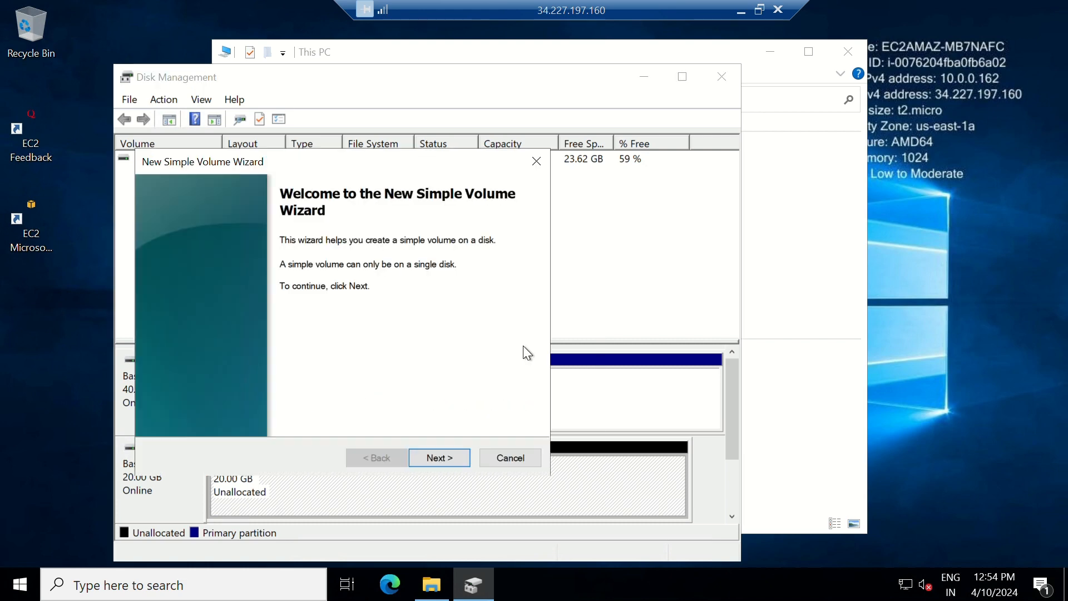
click(440, 458)
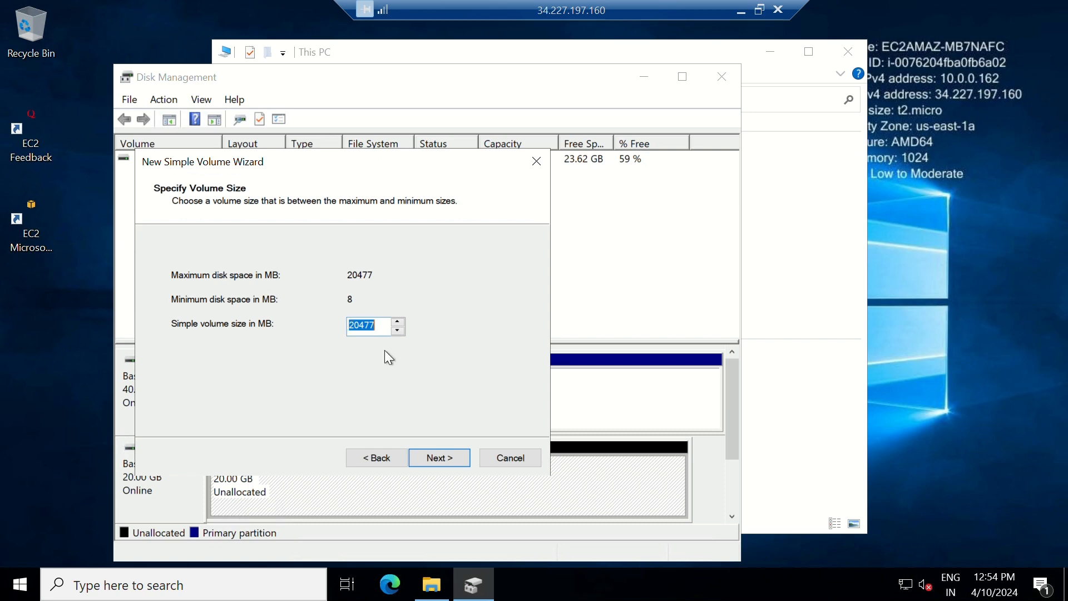
click(446, 455)
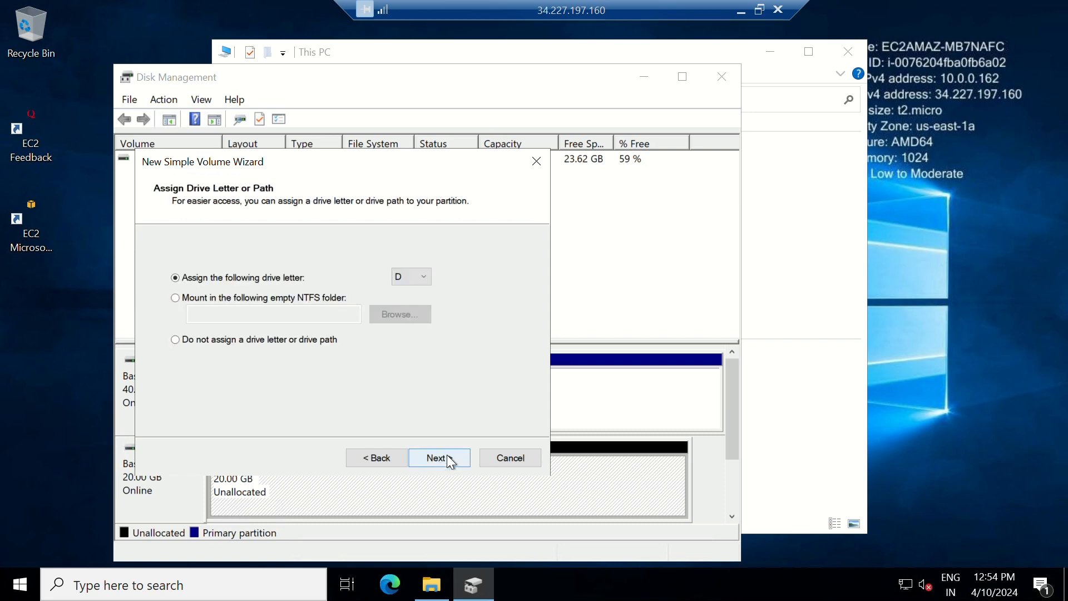
click(425, 286)
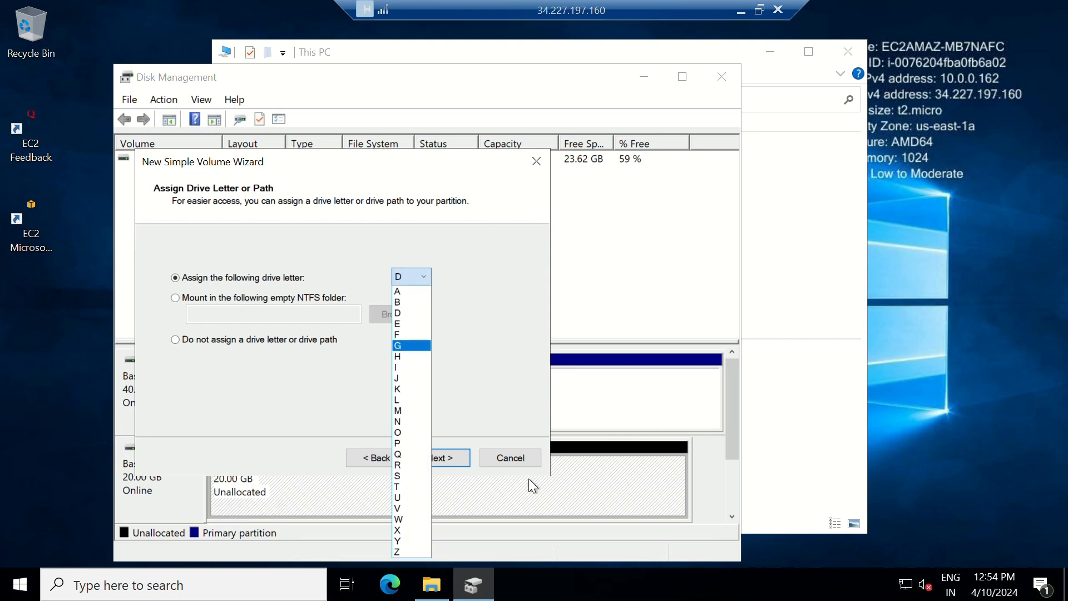
click(432, 584)
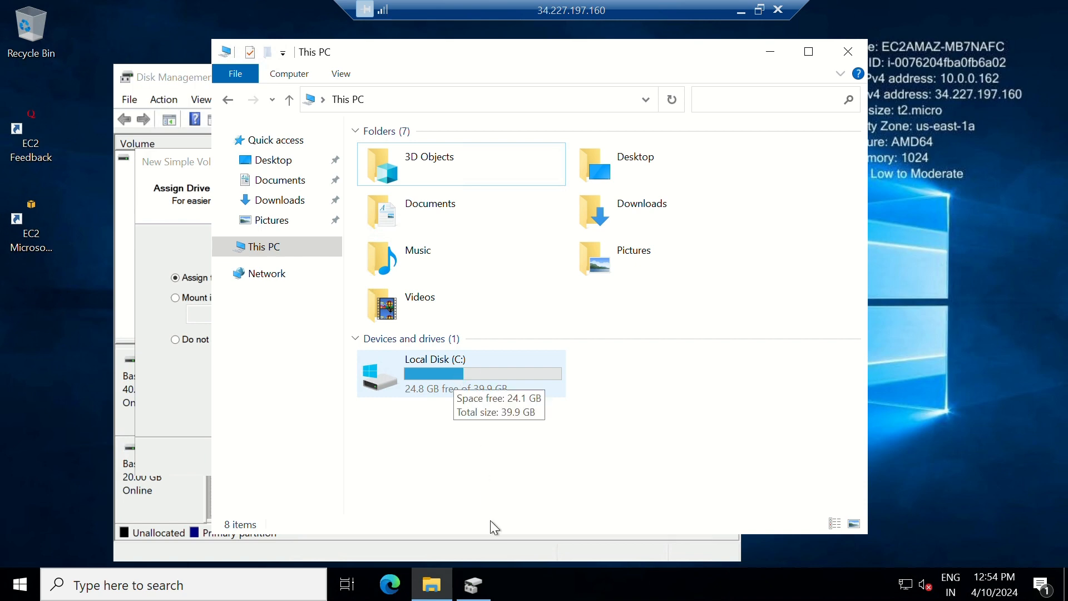
click(474, 584)
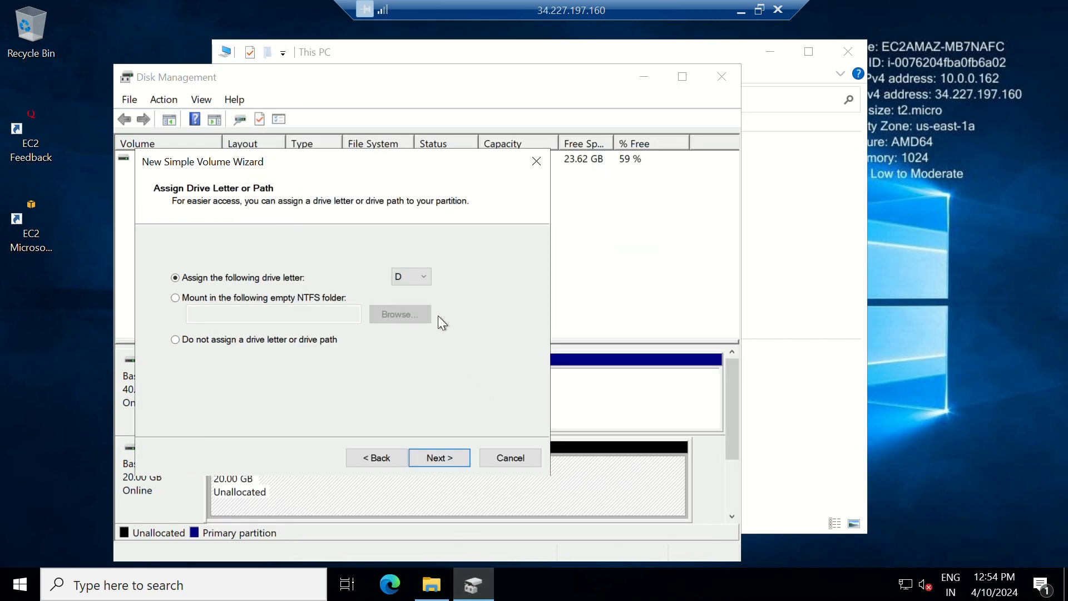
click(426, 277)
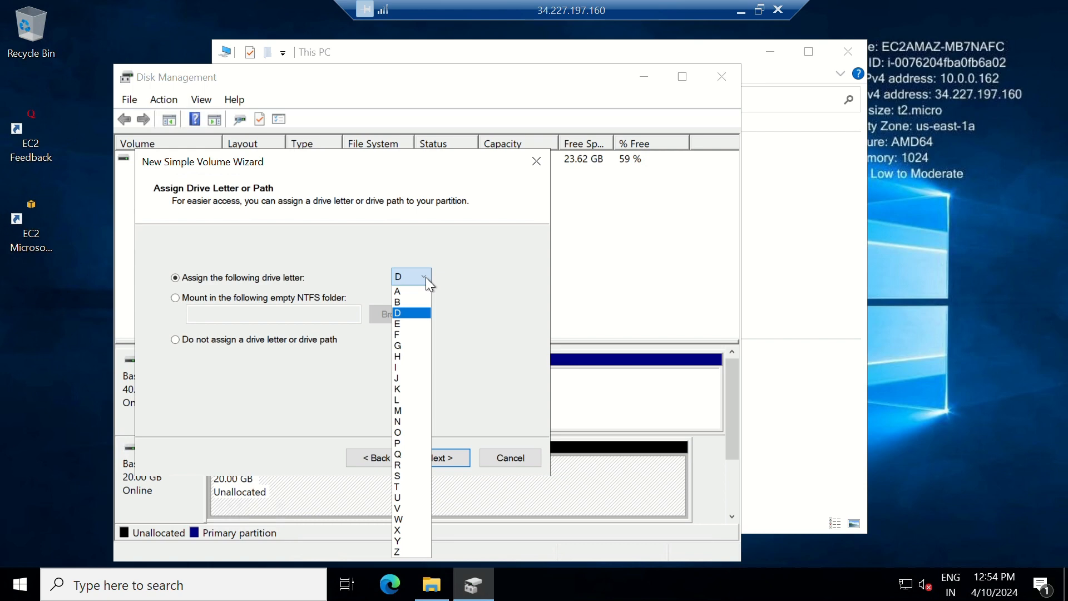
click(409, 313)
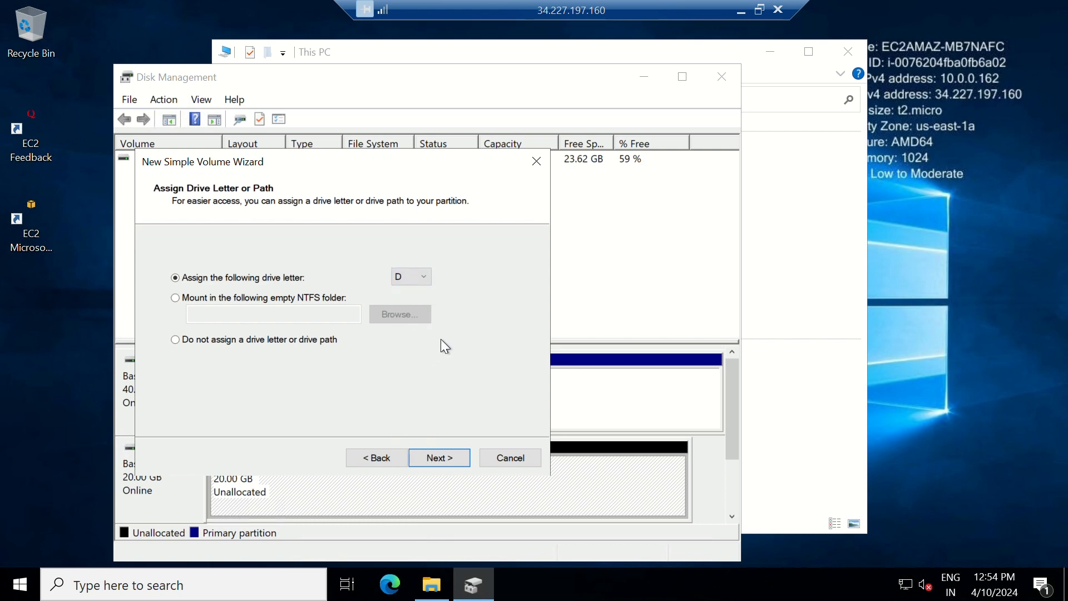
Step: Format the volume as NTFS with a quick format, default allocation unit size and the label New Volume, and finish the wizard
click(447, 460)
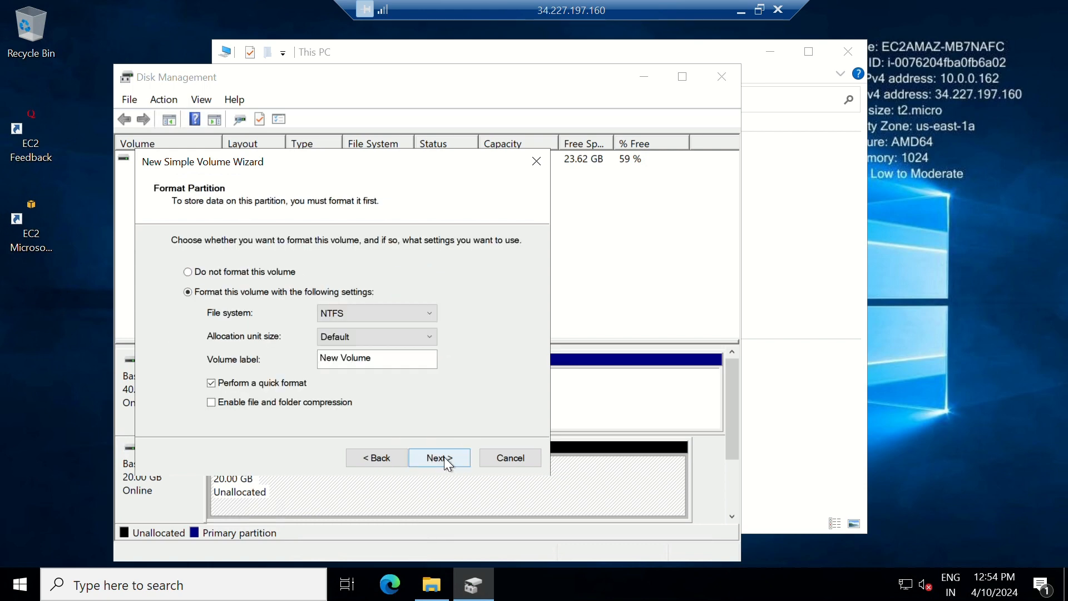
click(447, 462)
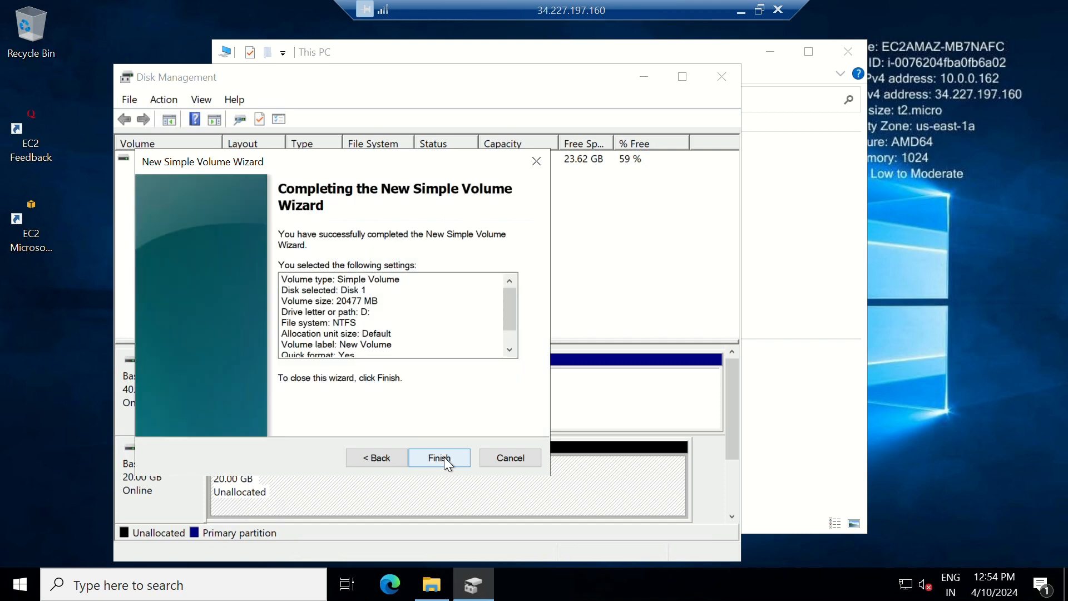
click(440, 458)
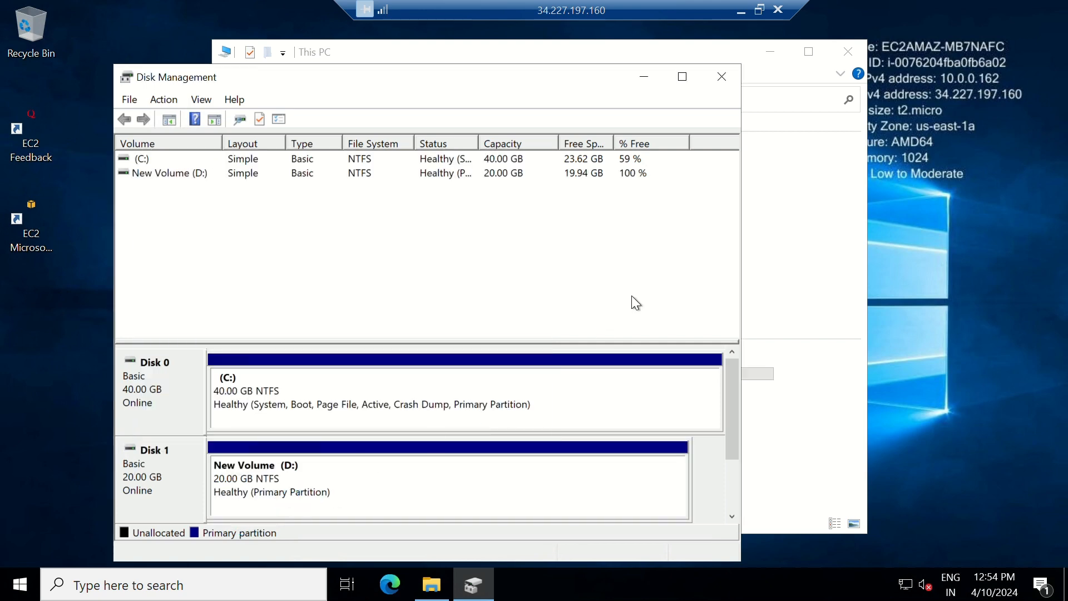
Step: Check New Volume (D:) under This PC and compare the drives with the block devices attached to windows-instance in the AWS console
click(432, 584)
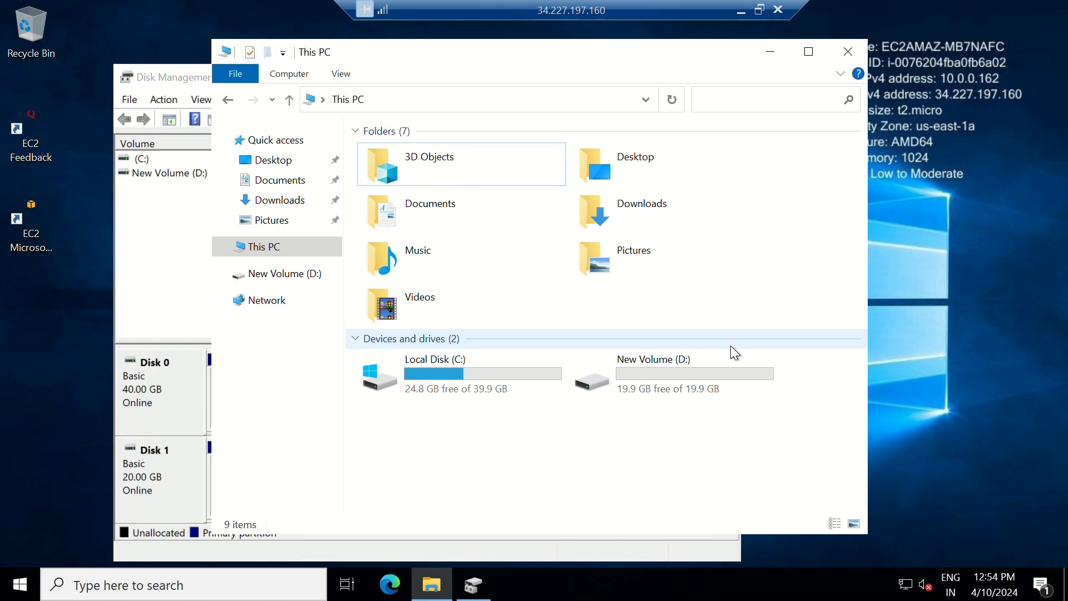
click(812, 55)
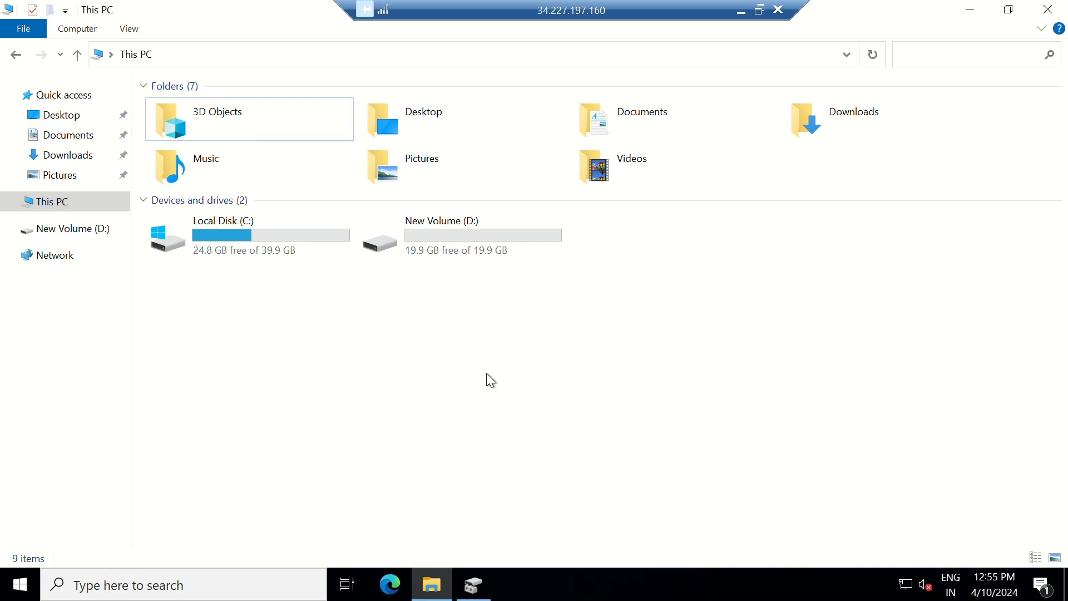
click(740, 12)
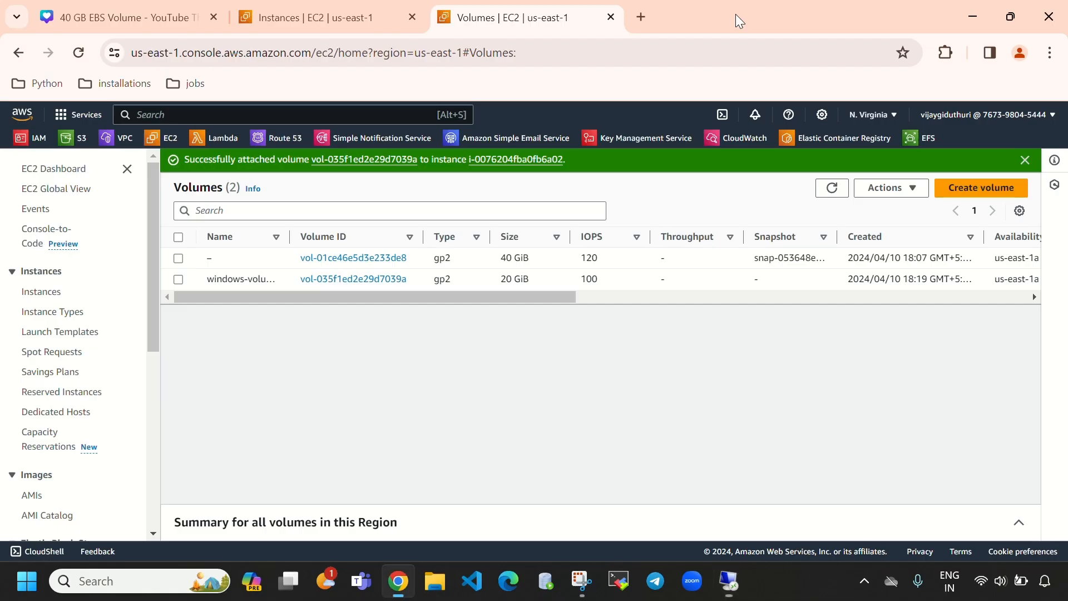
click(179, 282)
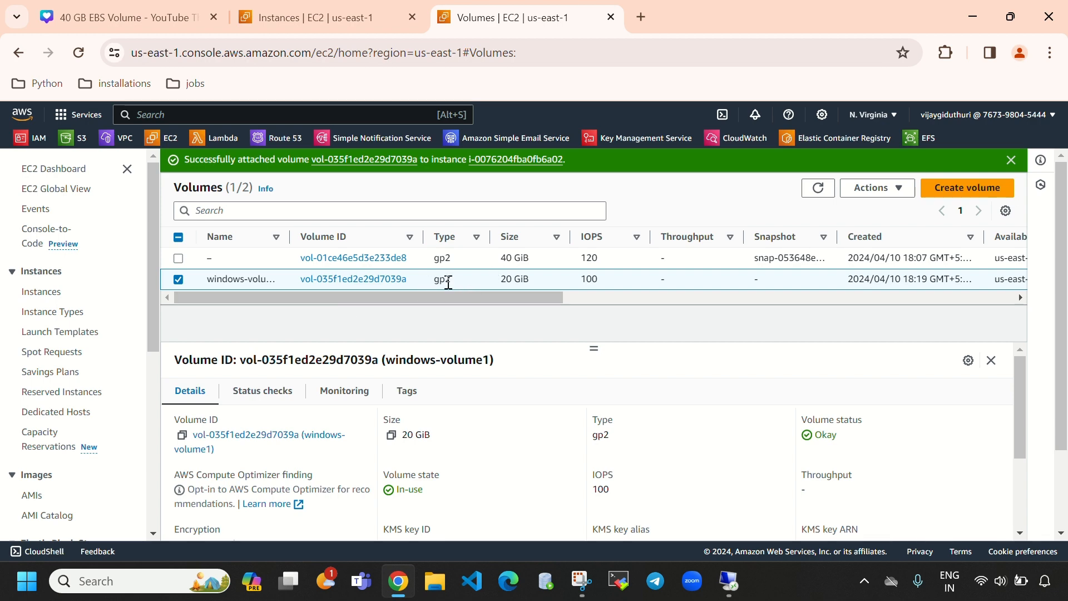
click(339, 12)
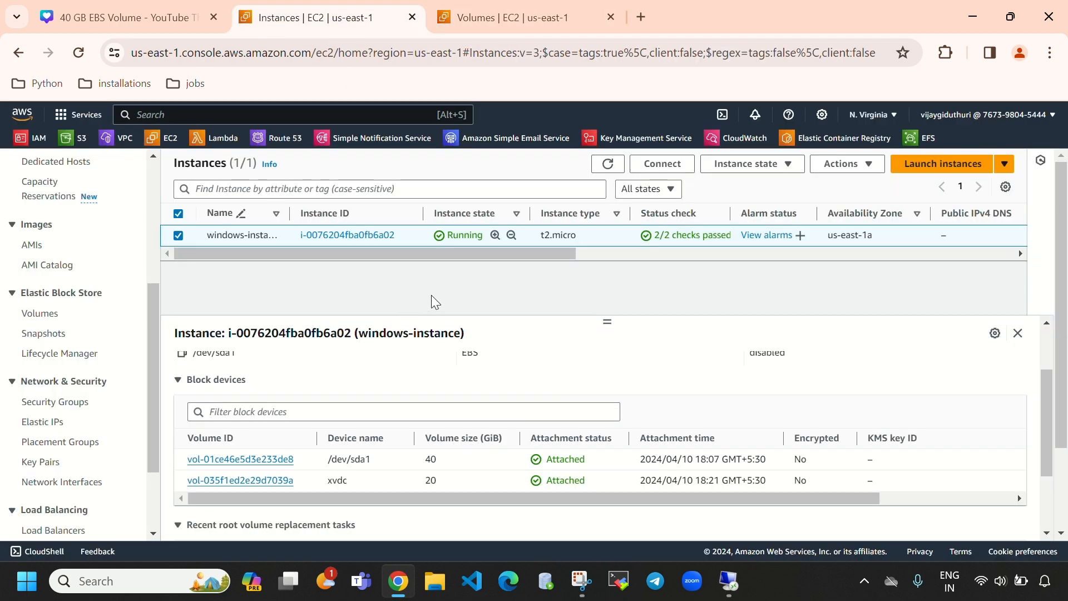
click(729, 581)
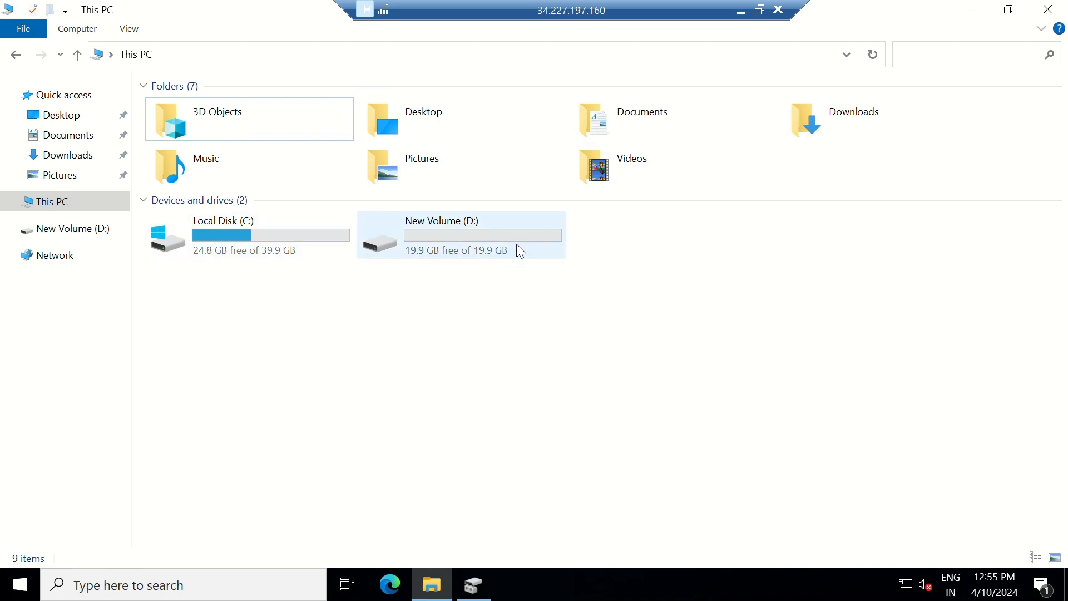
Step: Switch to the EC2 volumes list in the browser and compare both volumes' sizes with the drives in the Remote Desktop session
click(750, 12)
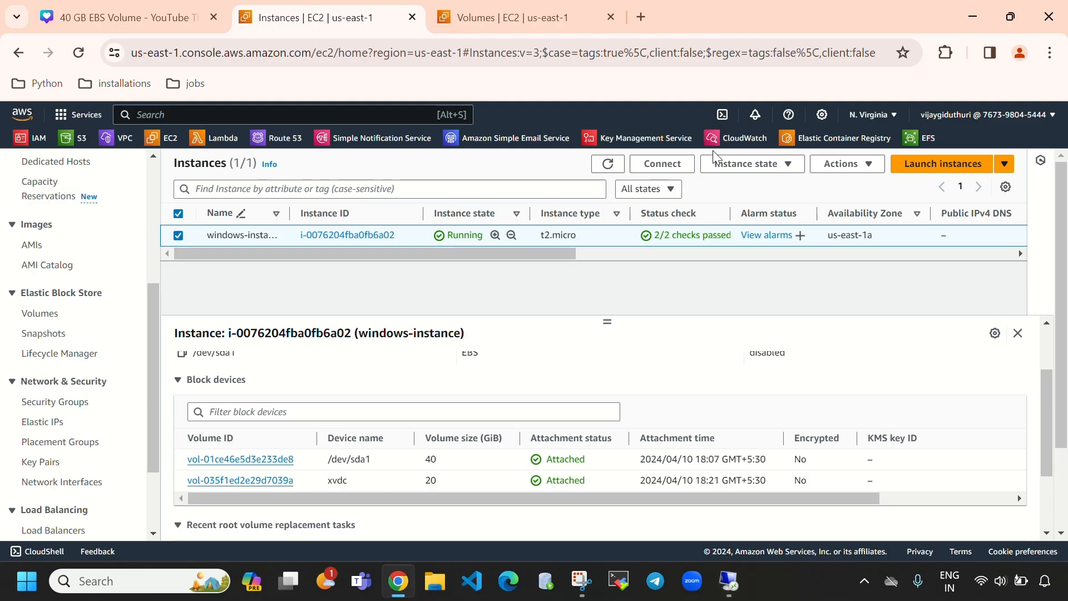
click(1011, 17)
click(519, 78)
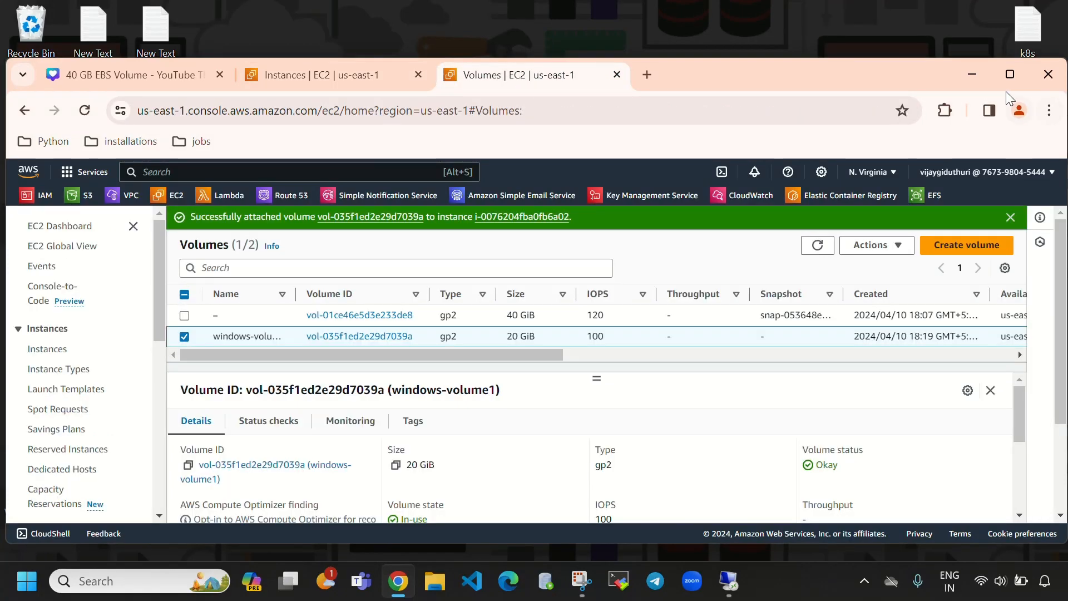
click(1011, 74)
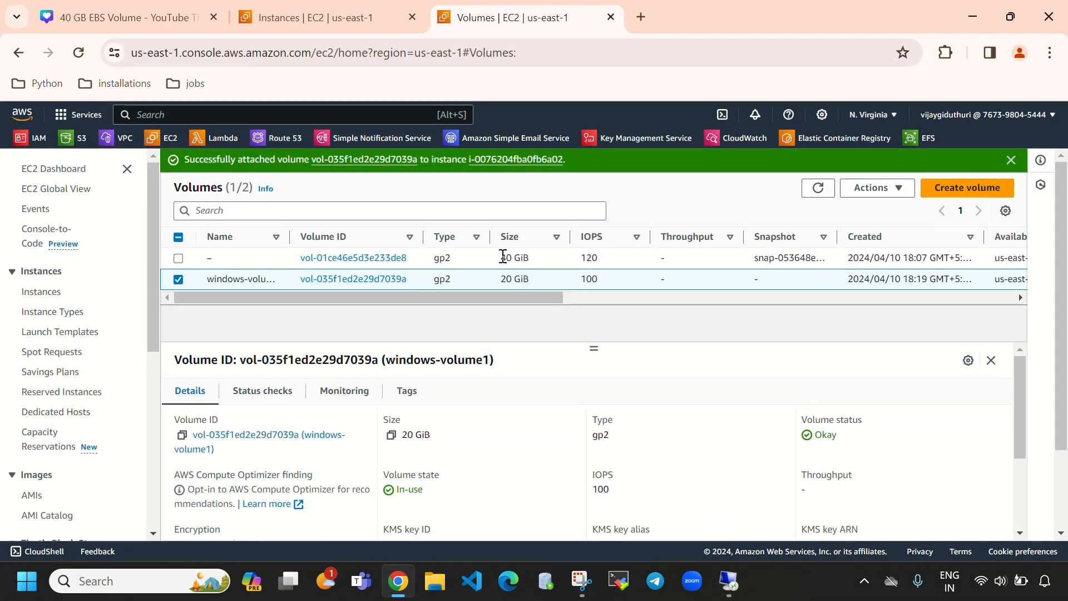
drag(503, 257, 526, 279)
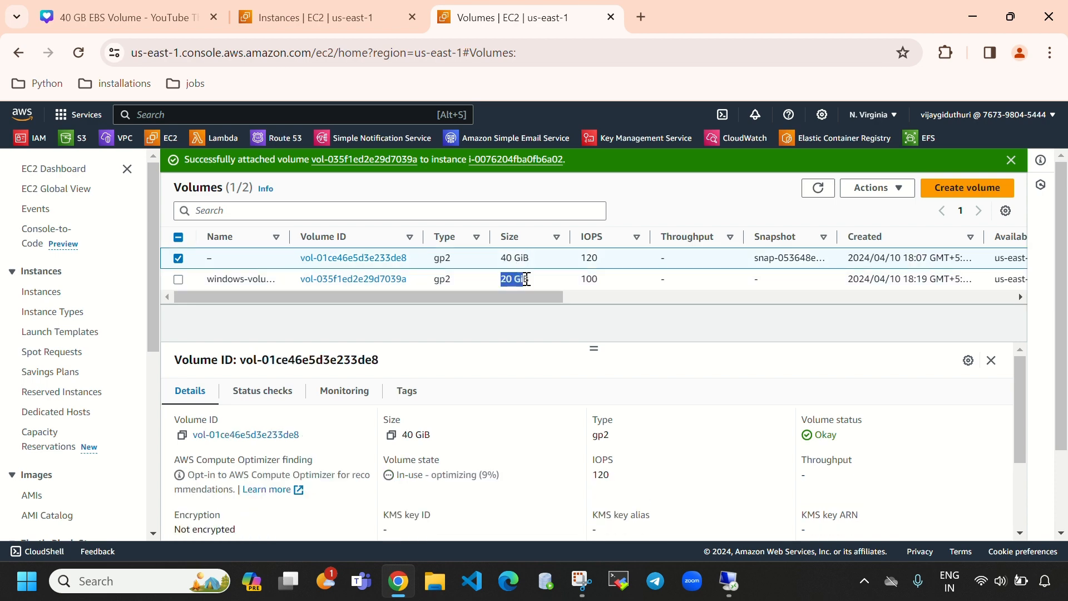
click(526, 279)
click(729, 581)
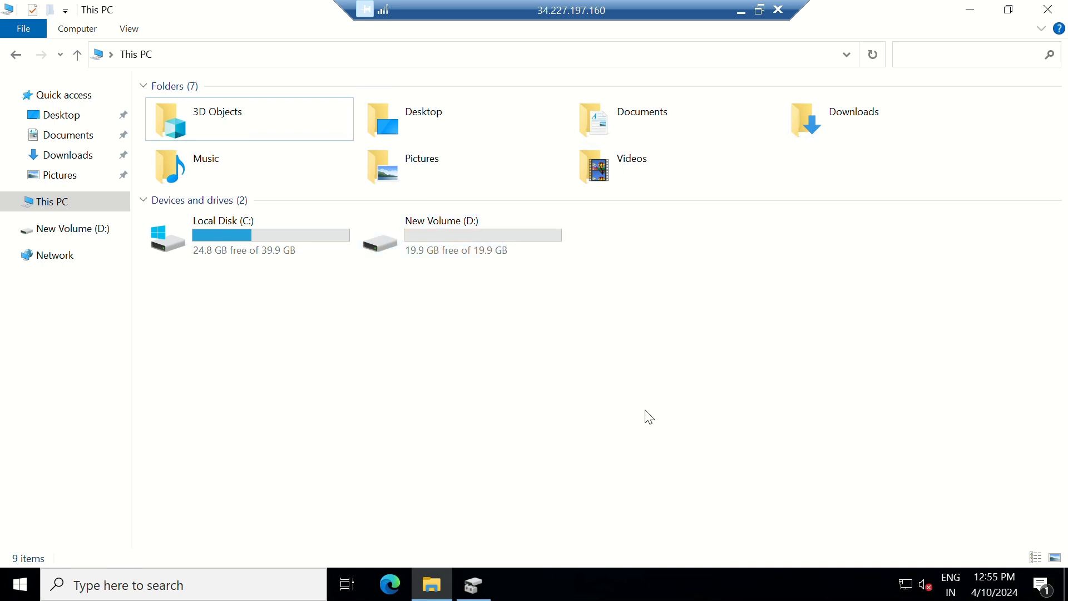
click(741, 12)
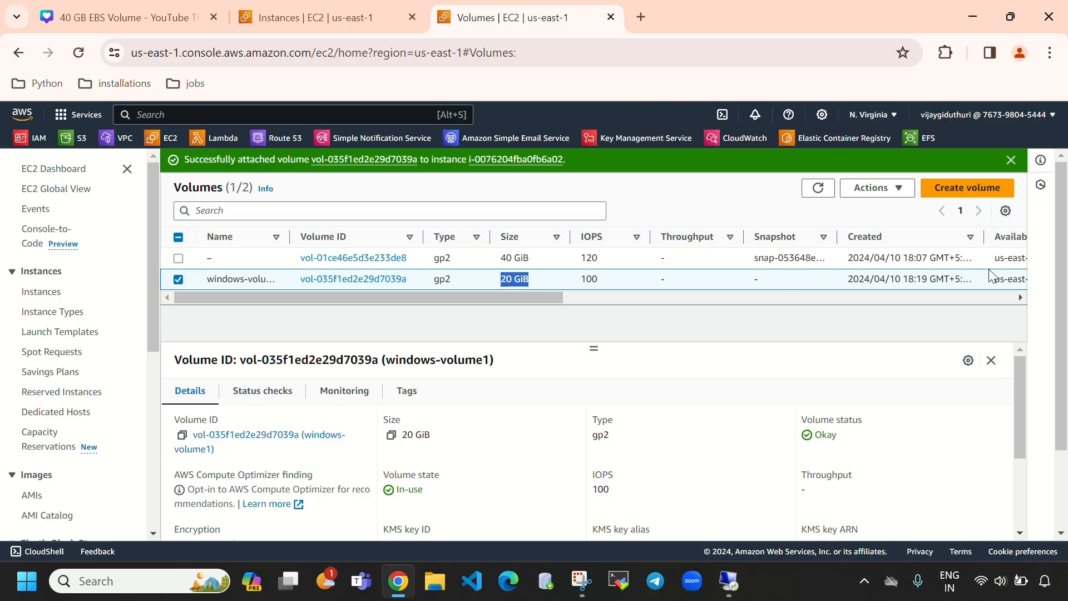
Step: Start creating a new EBS volume with General Purpose SSD (gp2) as the volume type
click(957, 189)
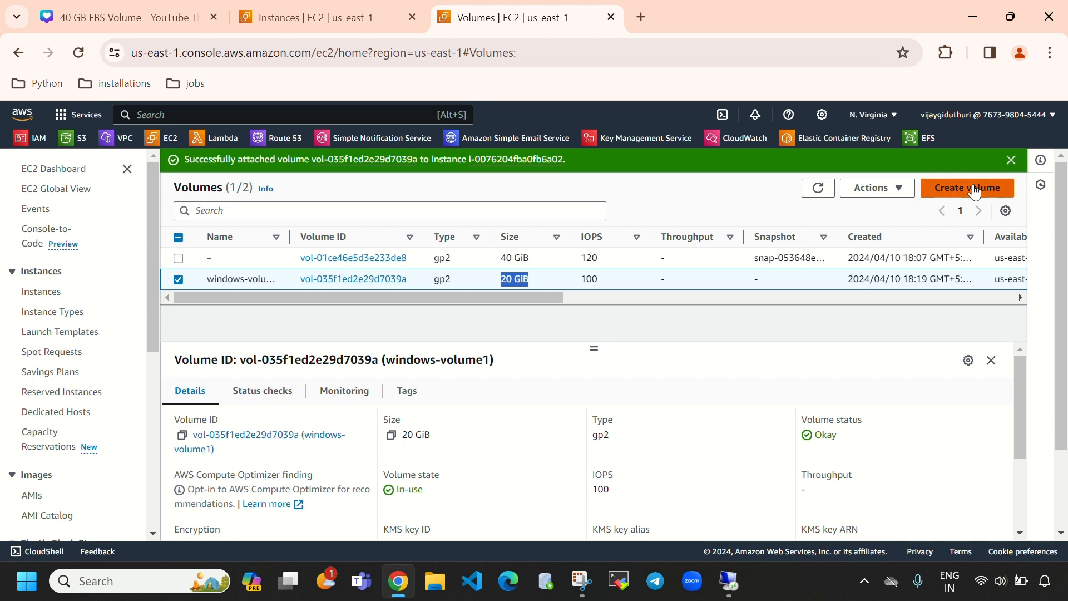
click(218, 334)
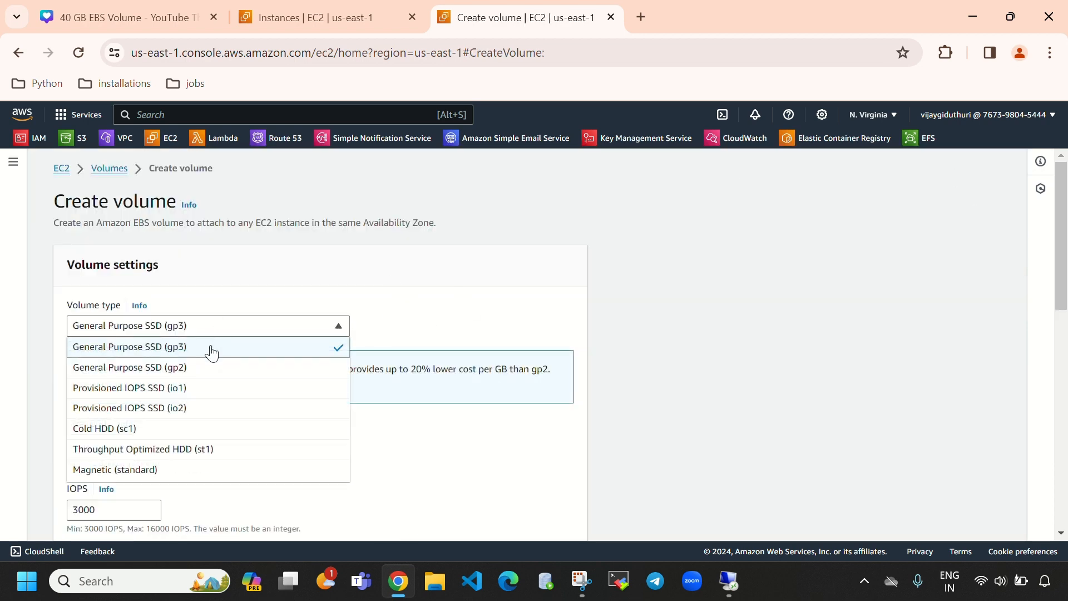
click(210, 370)
Step: Set the volume size to 10 GiB and create the volume in us-east-1a without a snapshot, encryption or tags
scroll(315, 326, down, 3)
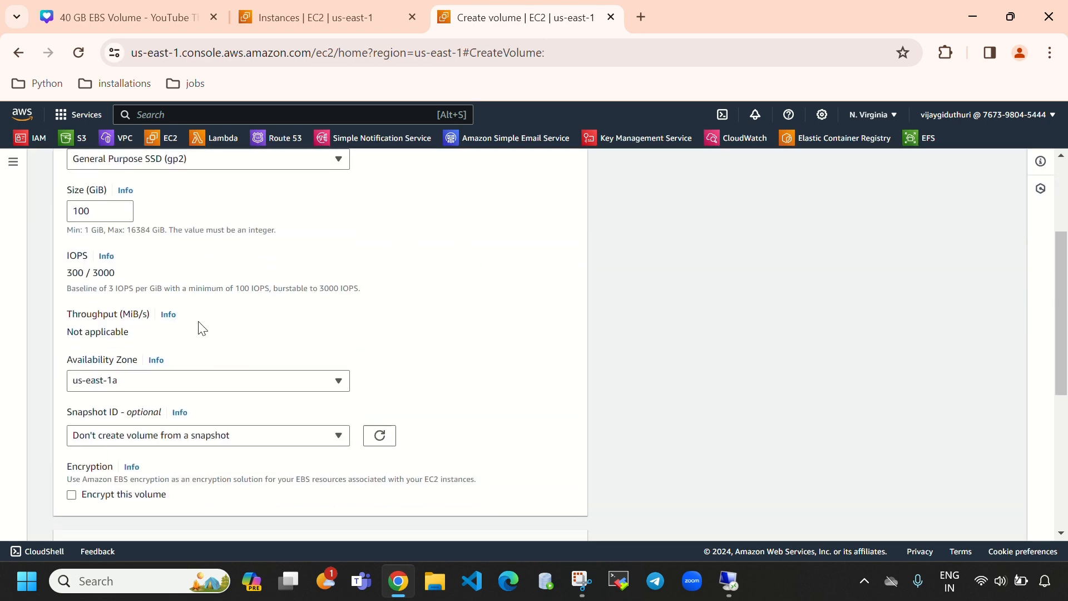
click(98, 213)
key(BackSpace)
key(BackSpace)
key(BackSpace)
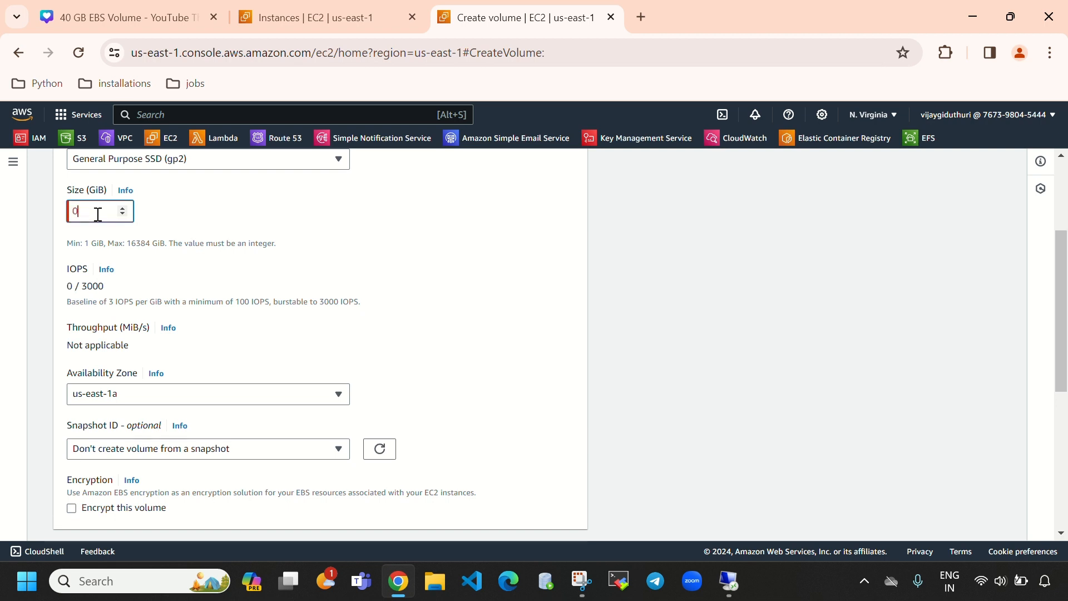
text(1)
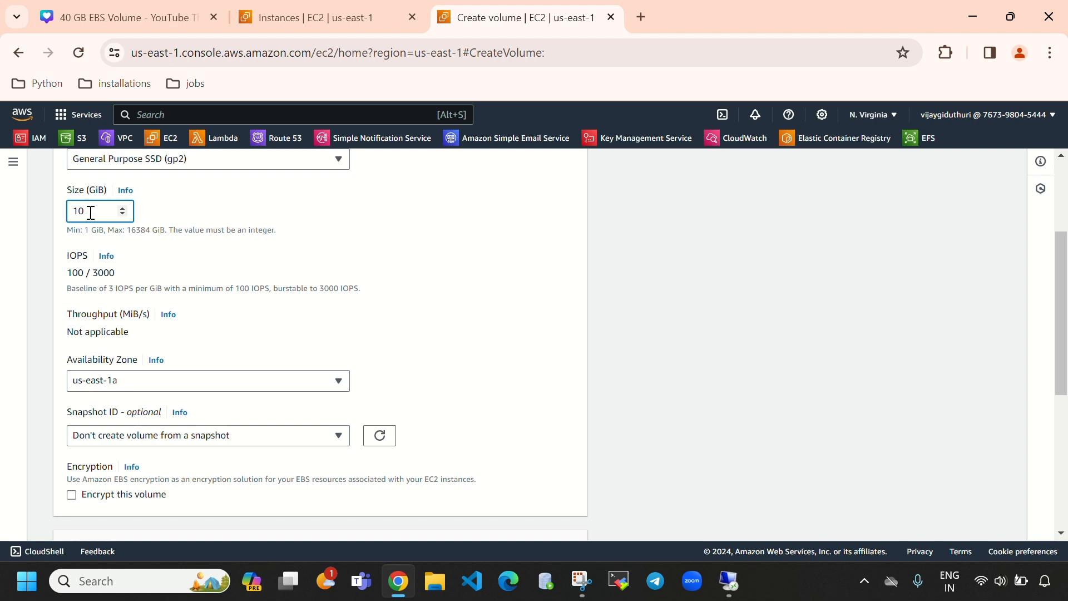
scroll(209, 315, down, 3)
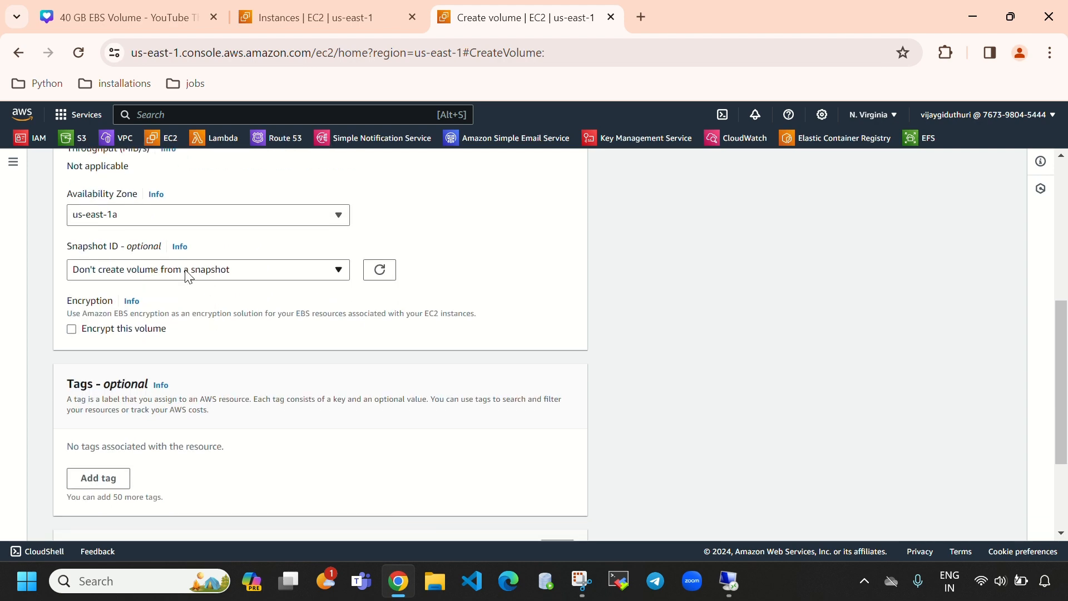
scroll(167, 314, up, 2)
scroll(234, 317, down, 4)
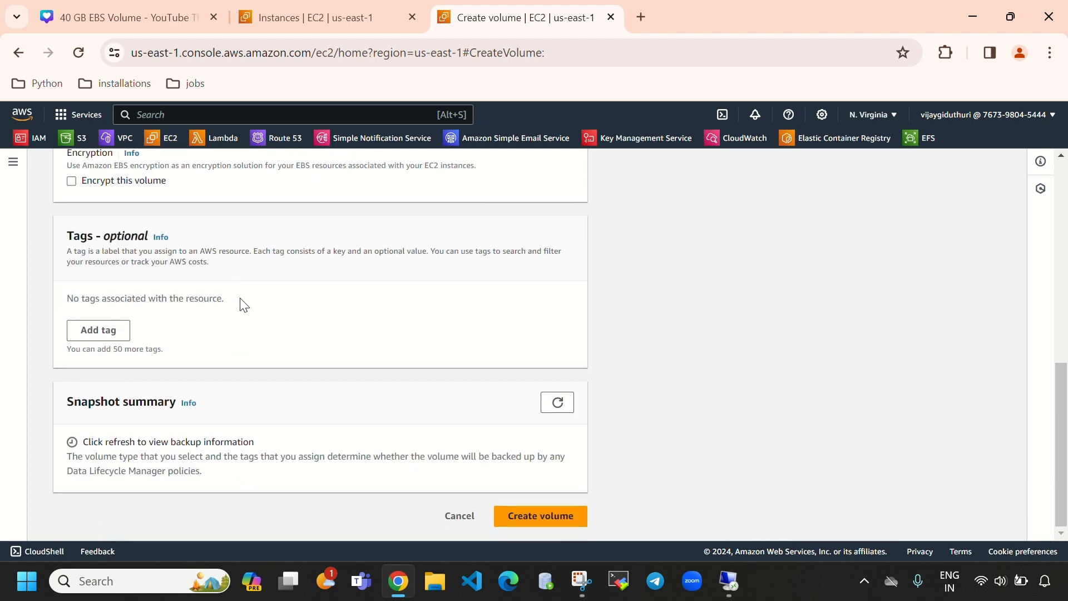
click(518, 516)
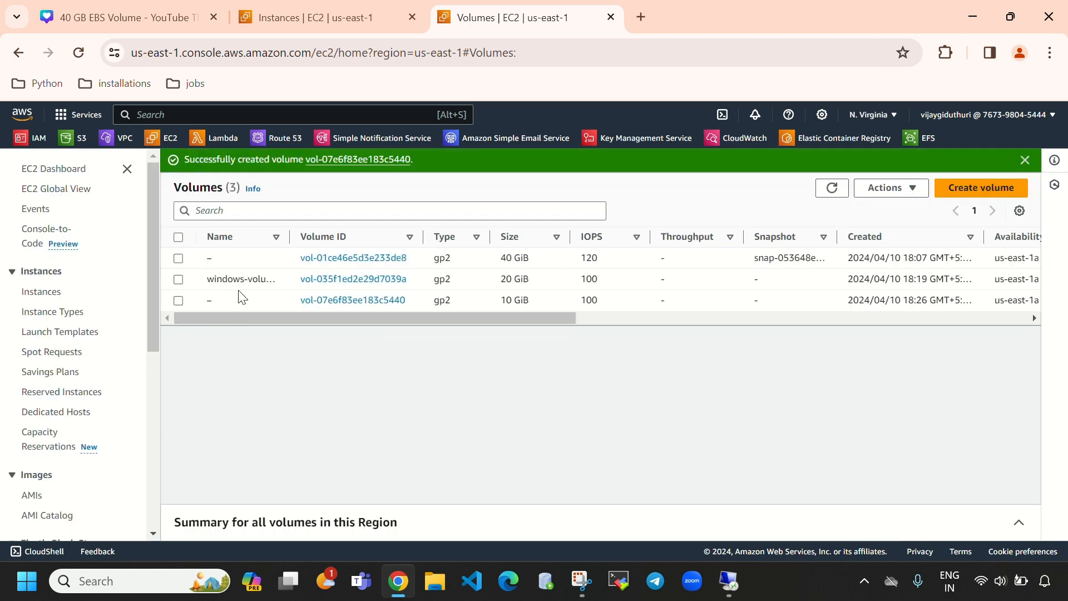
Step: Refresh the volumes list, check the volume state of the new 10 GiB volume, and return to the Instances page
drag(439, 319, 659, 318)
drag(769, 307, 726, 303)
click(819, 190)
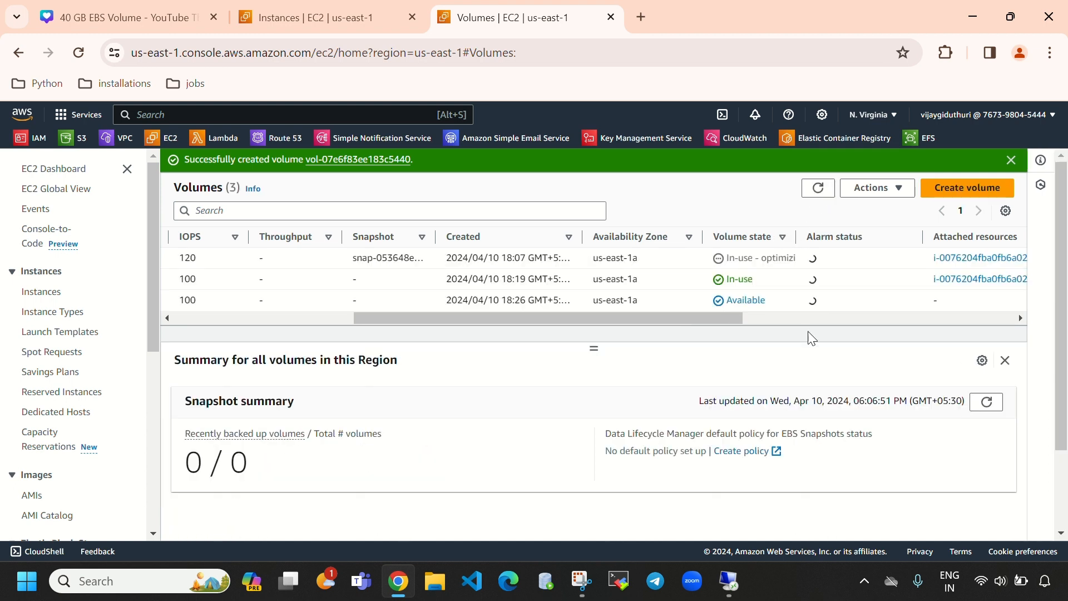
drag(769, 299, 695, 316)
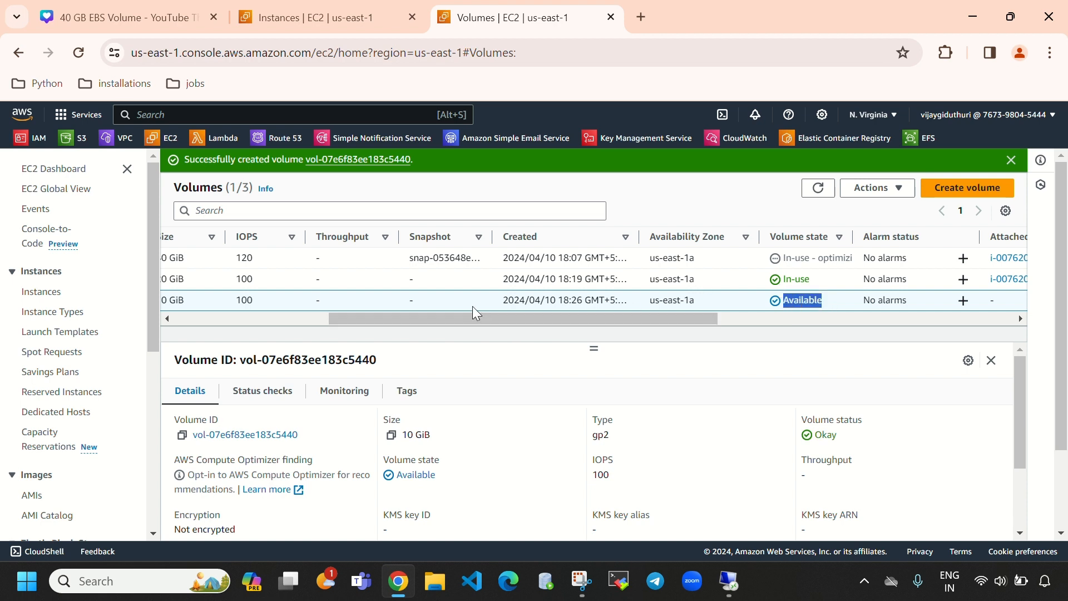
click(313, 21)
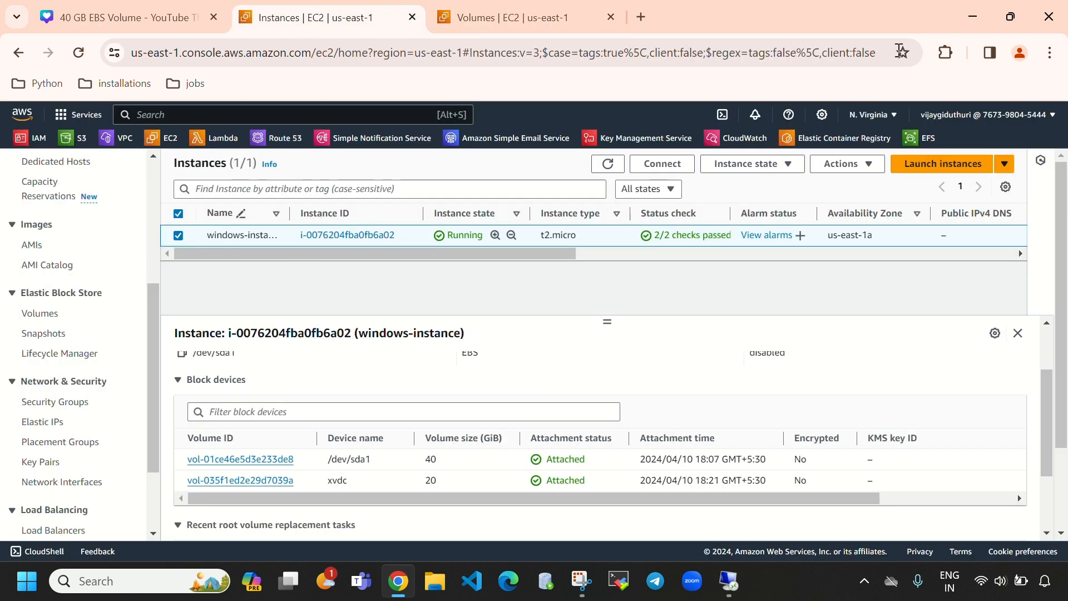
Step: Return to the EC2 volumes list and name the new 10 GiB volume windows-volume2
click(1008, 18)
click(520, 67)
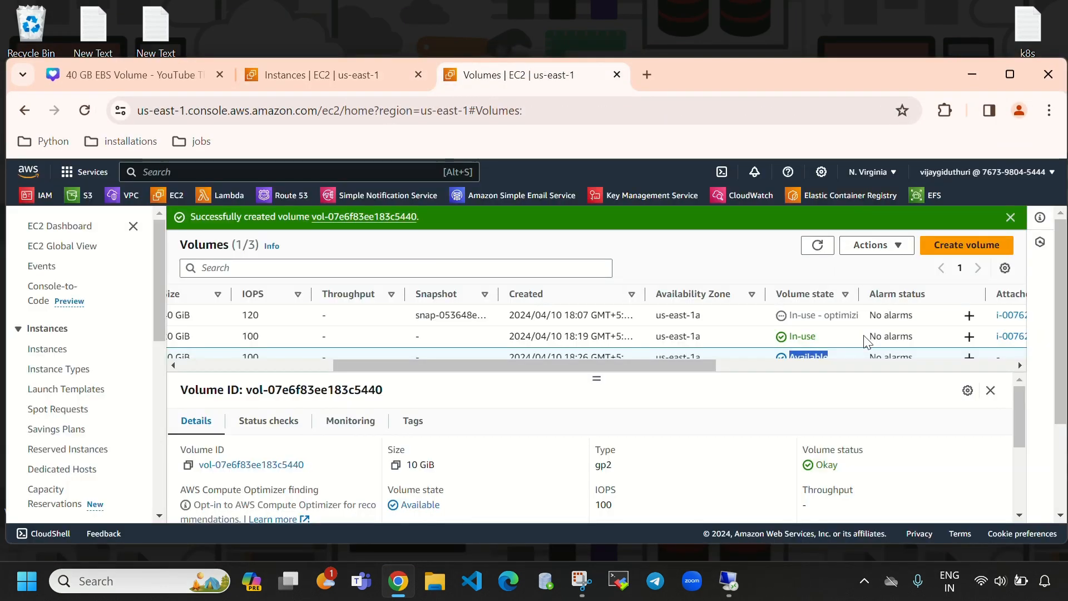
click(1010, 74)
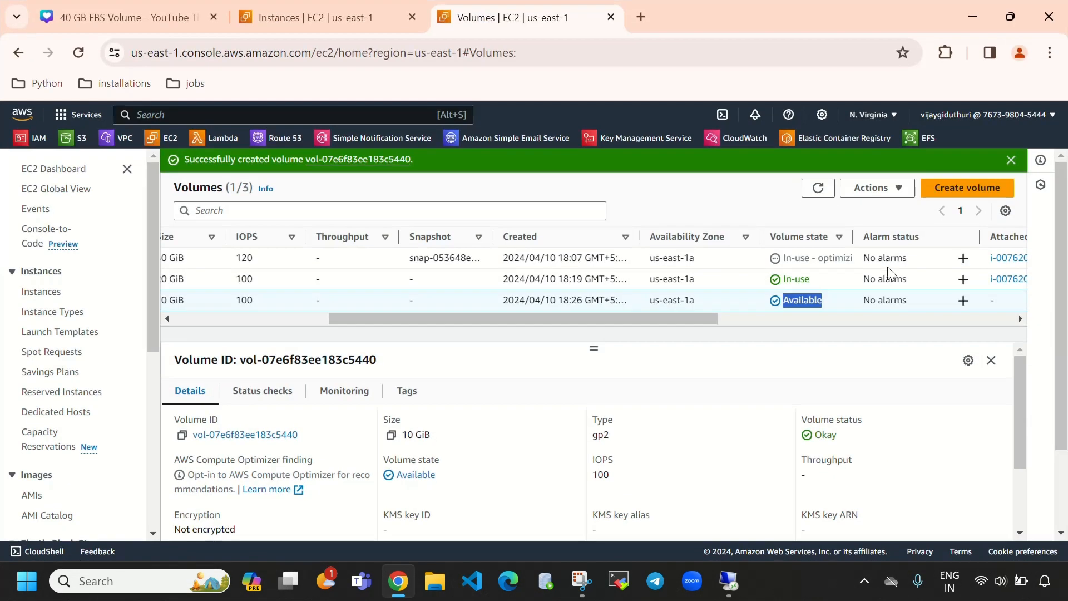
drag(614, 318, 205, 316)
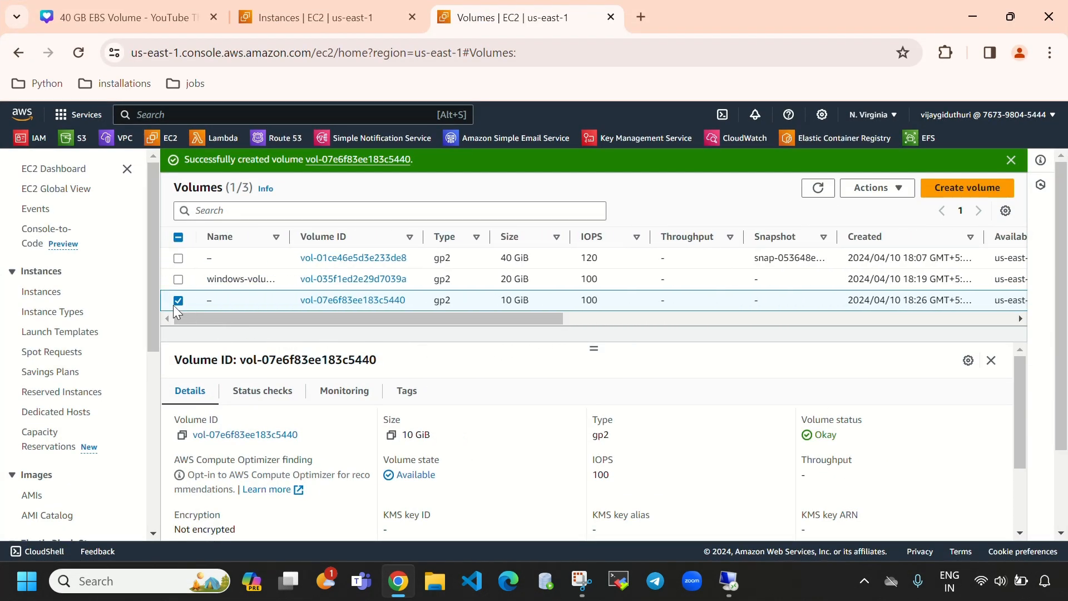
click(222, 304)
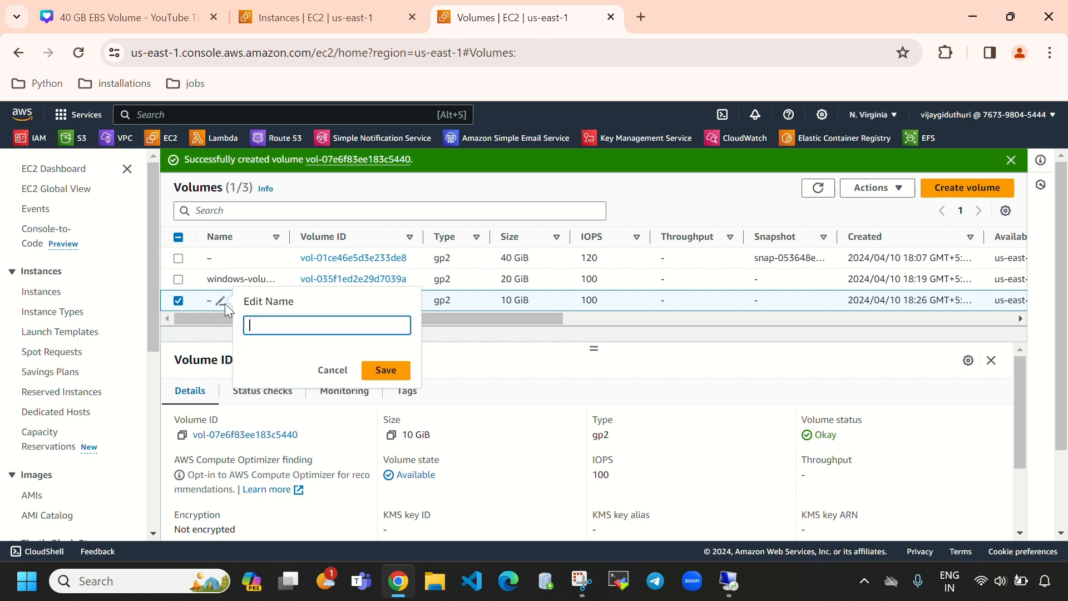
text(windows-volume2)
key(Return)
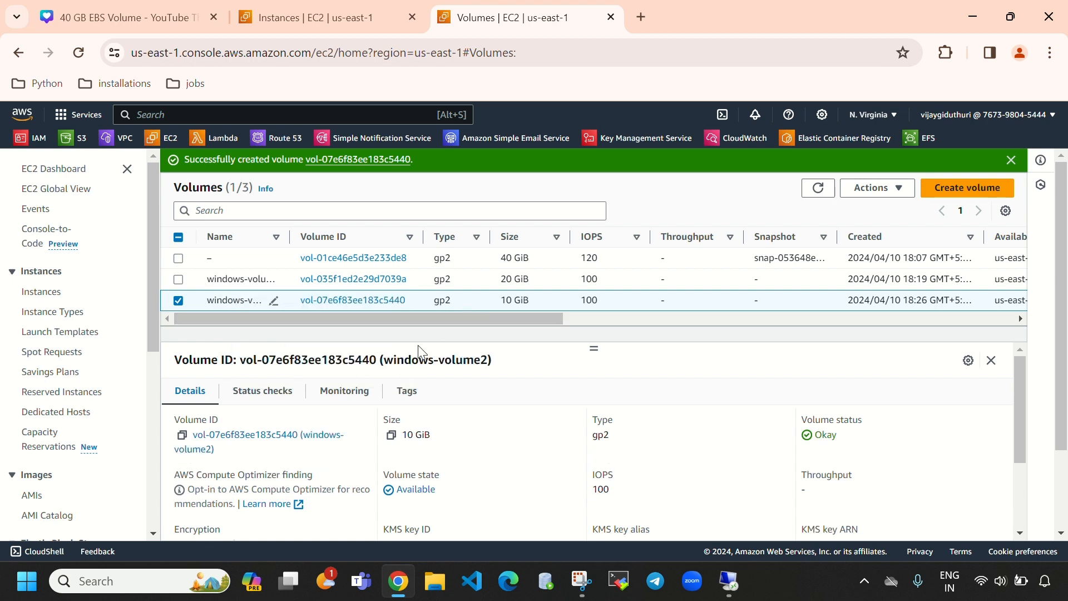
Step: Start attaching windows-volume2, choosing windows-instance as the instance and xvdb as the device name
click(888, 192)
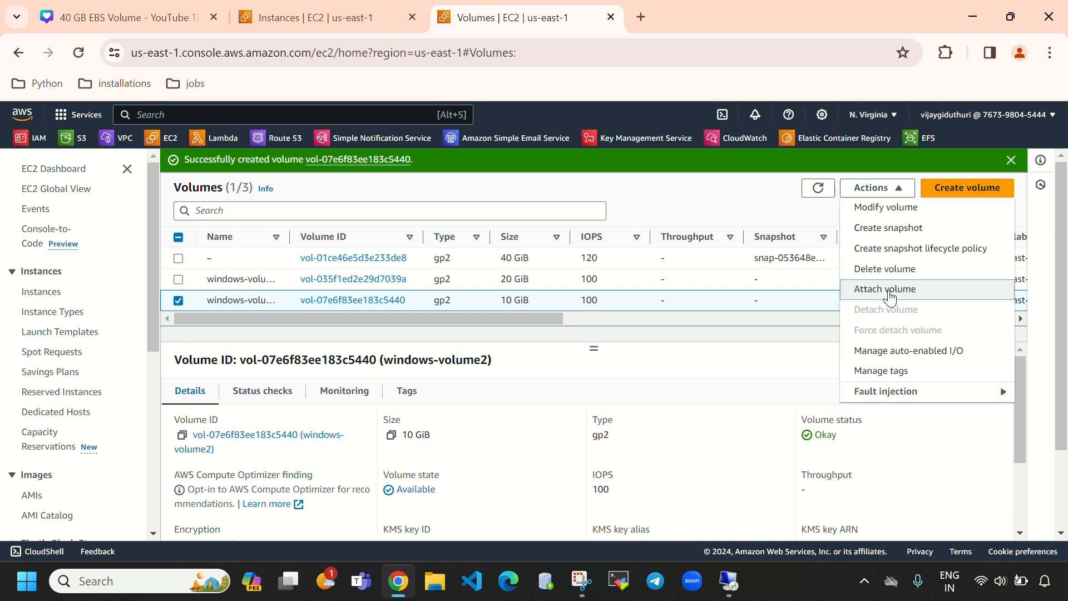
click(890, 290)
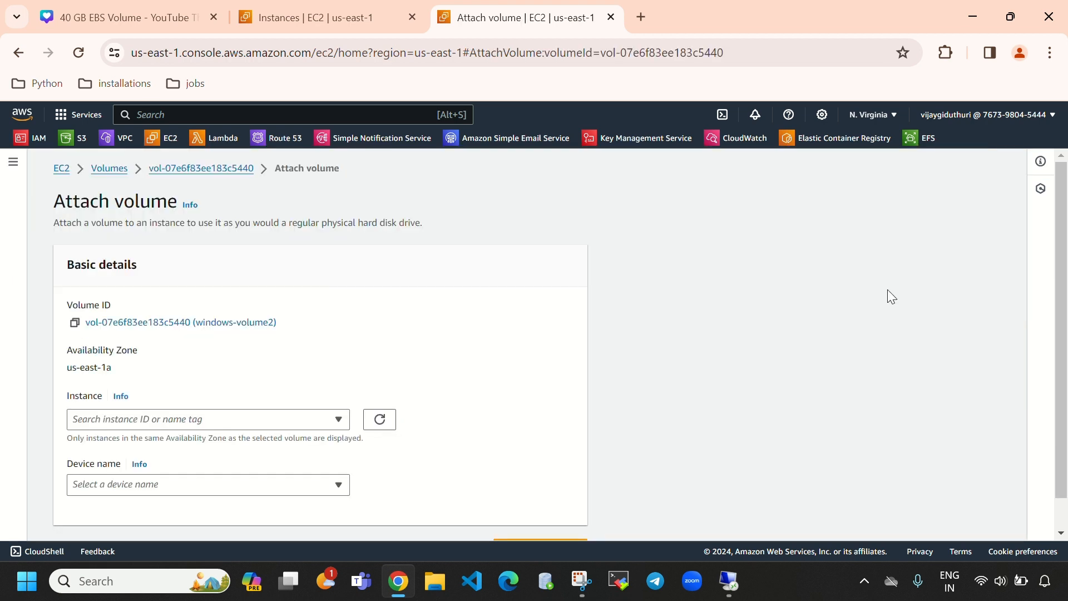
click(325, 420)
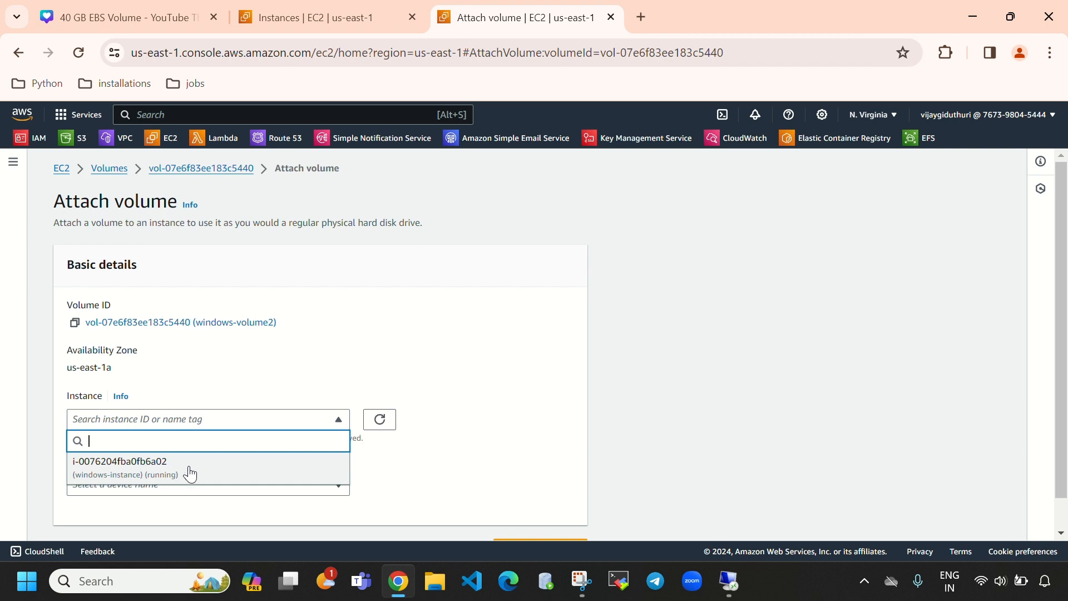
click(190, 474)
scroll(233, 456, down, 1)
click(261, 438)
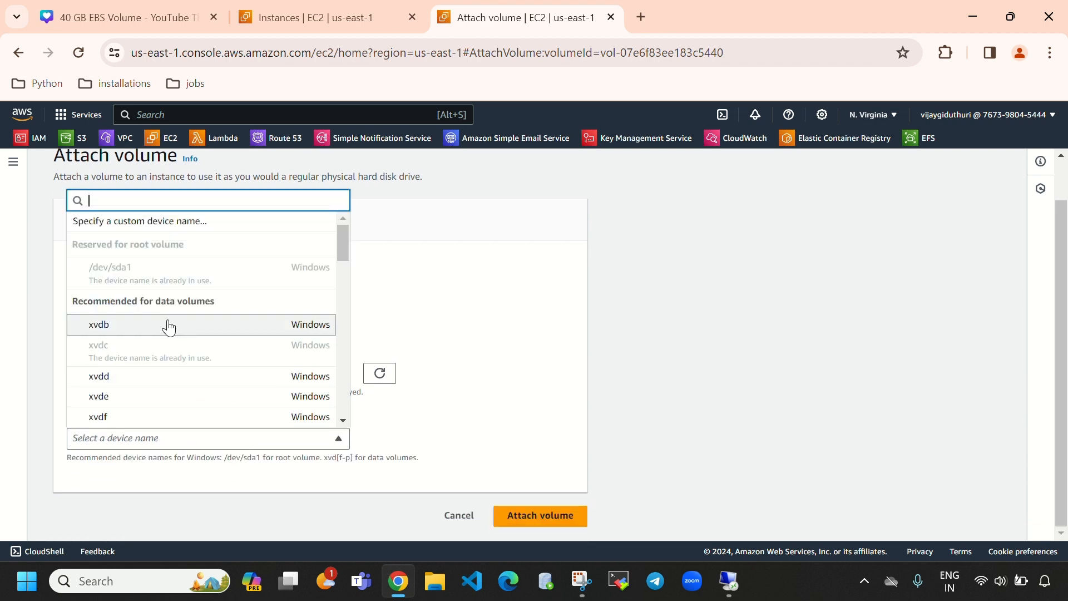
click(124, 328)
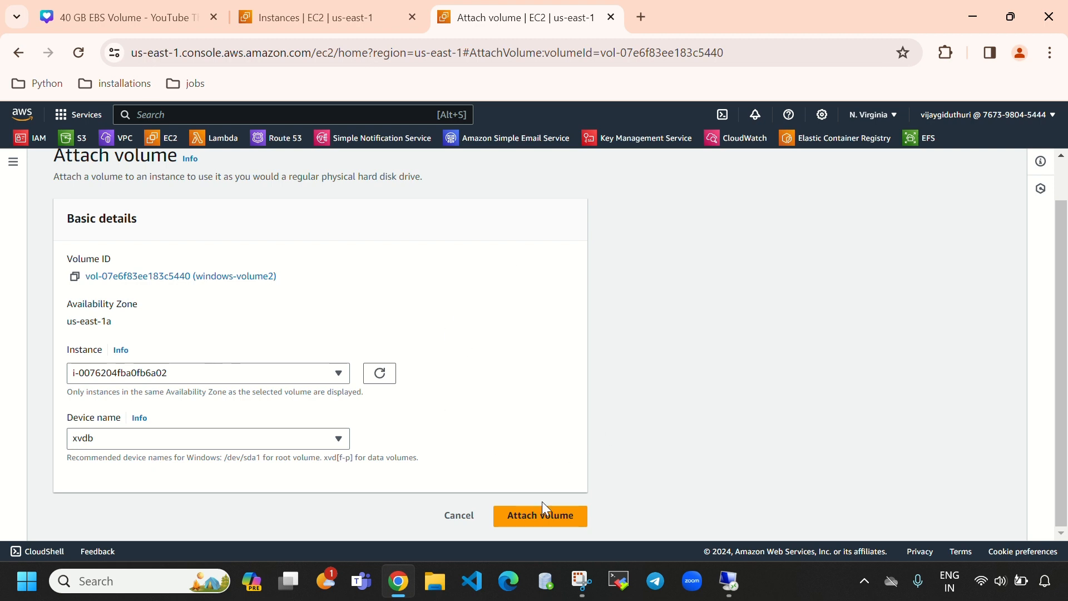
Step: Check the existing disks in Disk Management in the Remote Desktop session, and attach windows-volume2 from the EC2 console
click(729, 581)
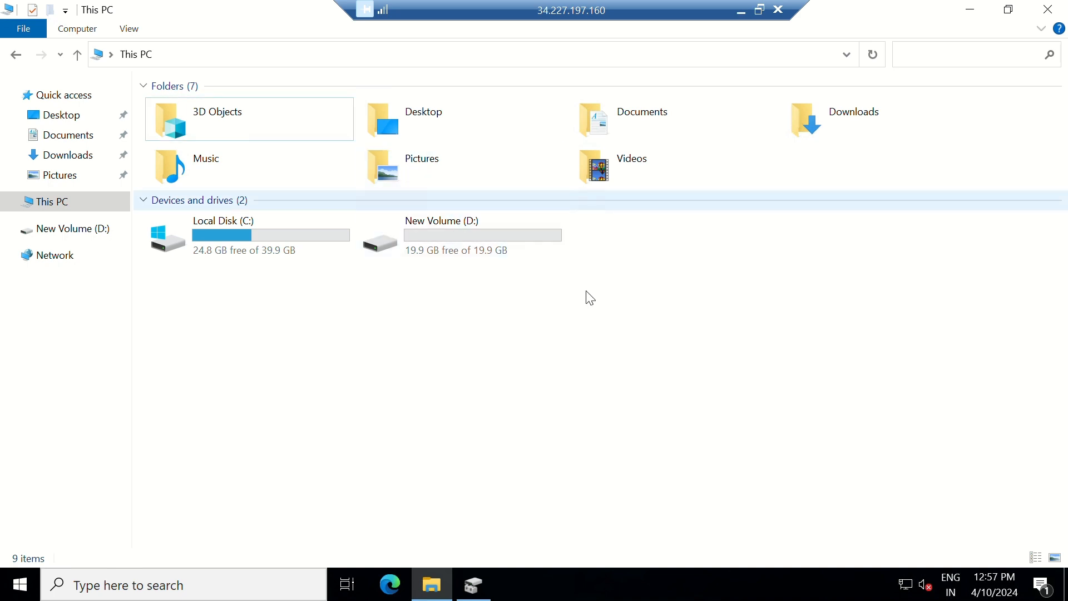
click(486, 592)
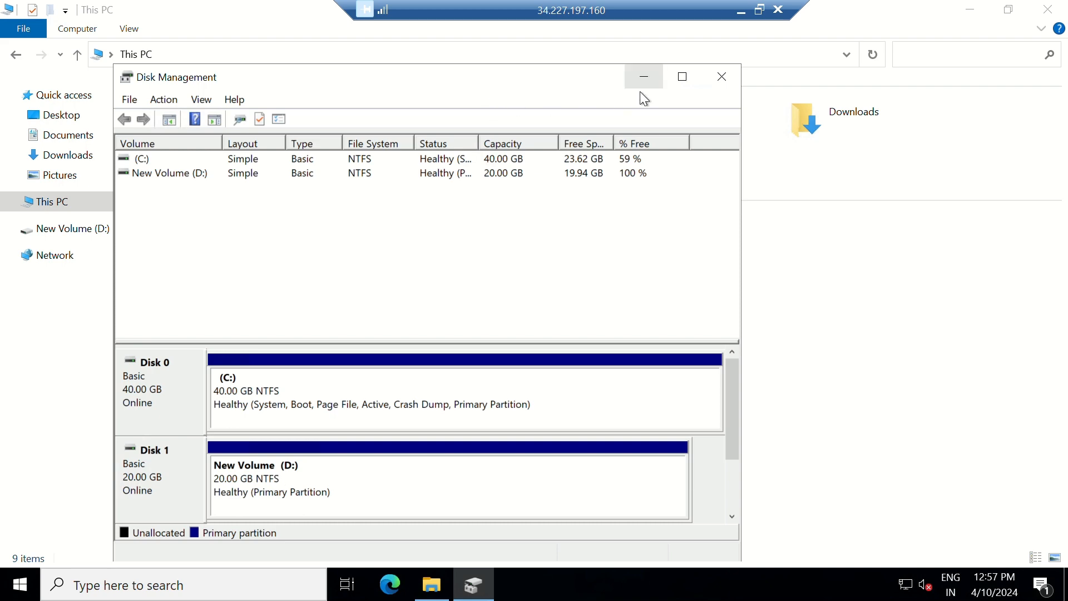
click(742, 11)
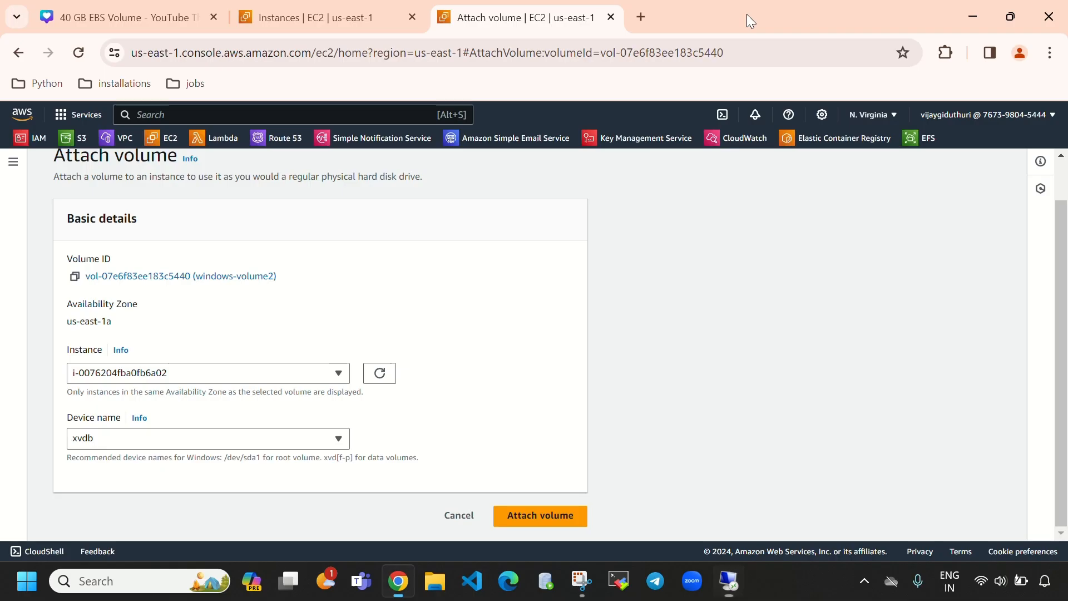
click(548, 516)
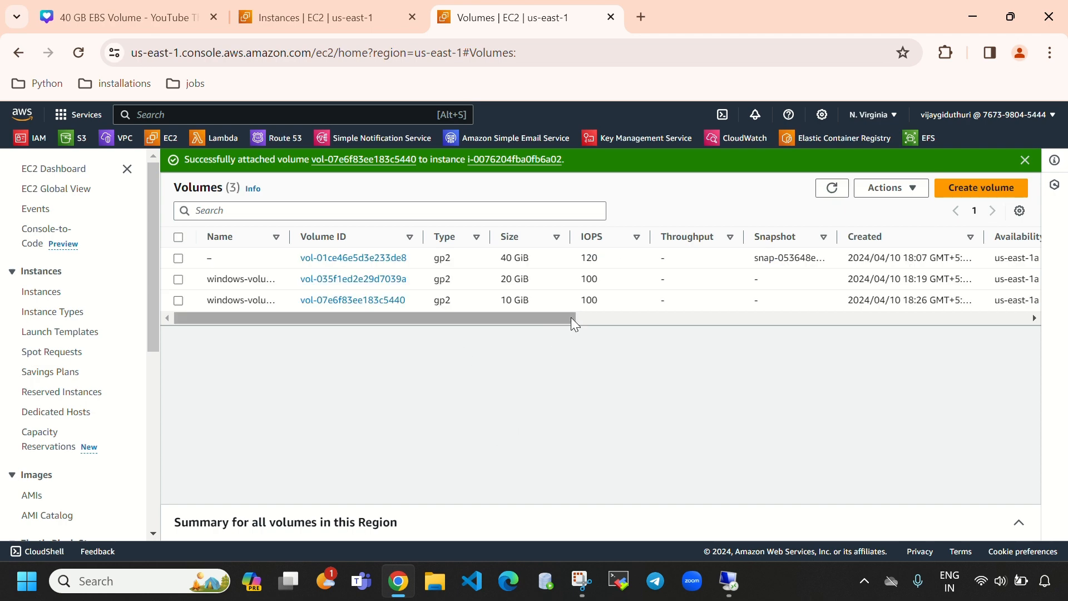
Step: Switch to the Remote Desktop session and examine the newly attached disk's size and status in a maximized Disk Management window
drag(555, 315, 640, 426)
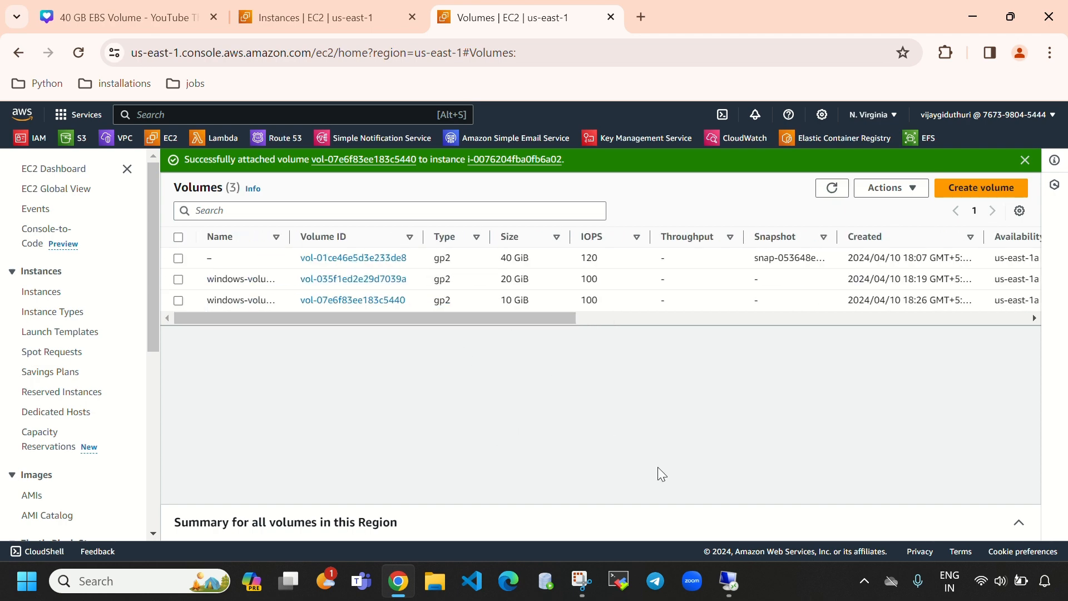
click(730, 594)
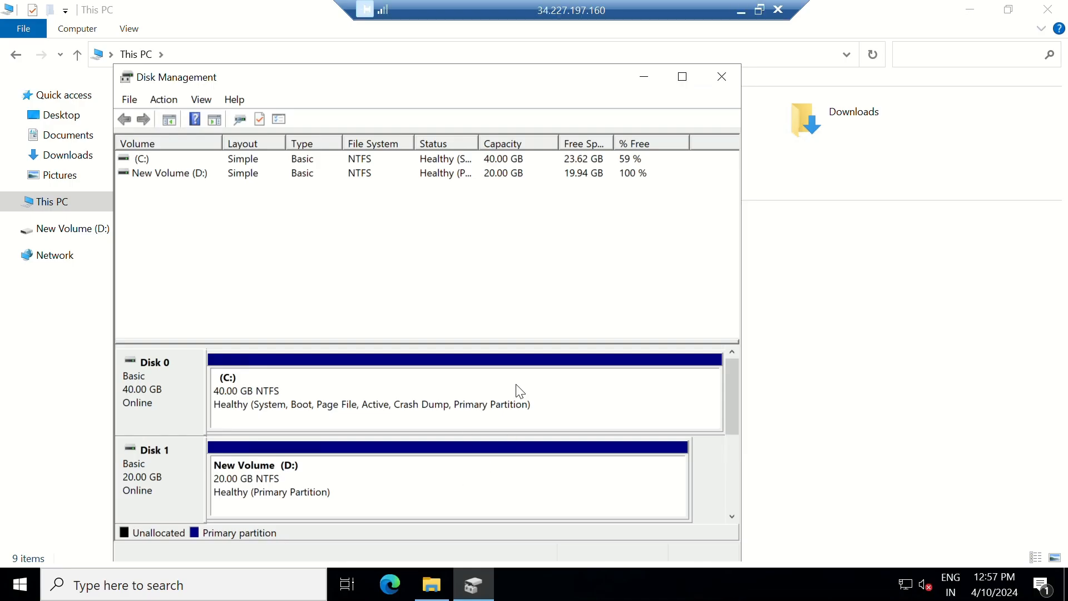
click(682, 77)
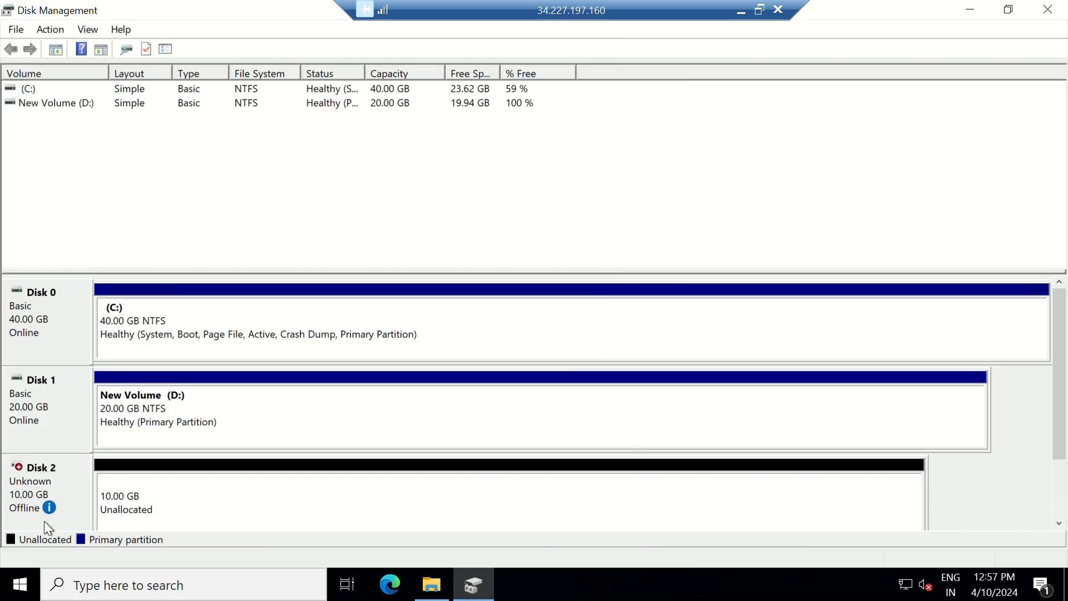
mouse_move(18, 512)
click(740, 11)
Step: Force detach windows-volume2 from its instance, entering "detach" as the confirmation text
click(179, 301)
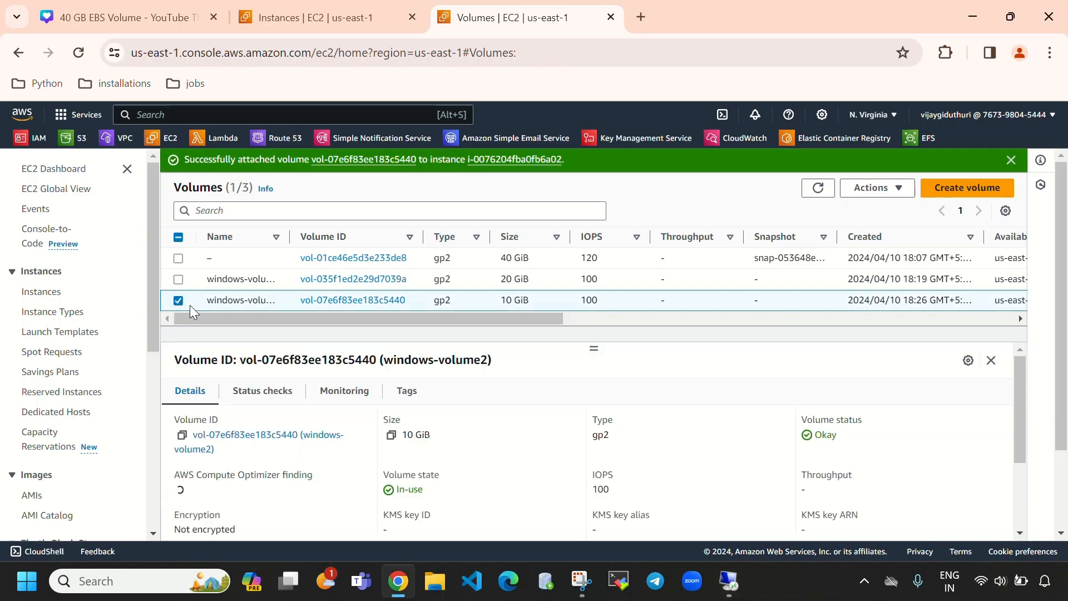
click(871, 189)
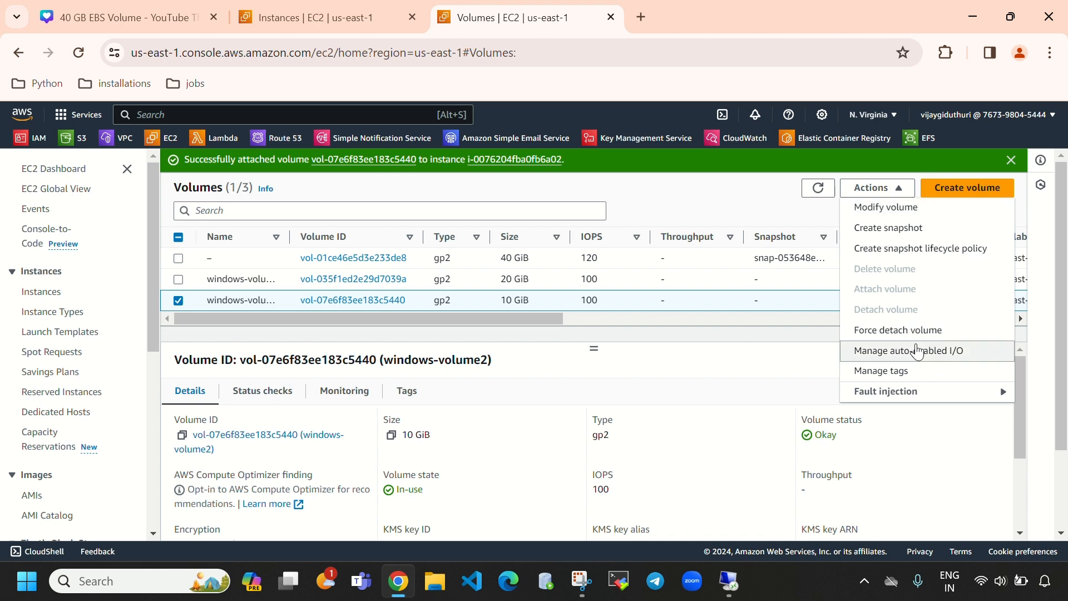
click(898, 330)
click(537, 394)
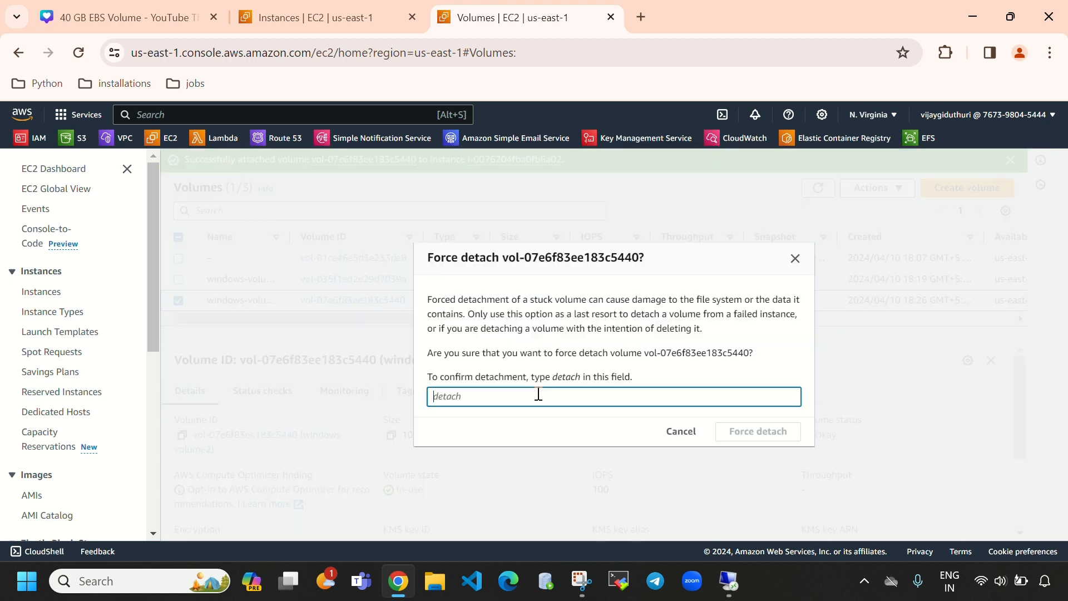
text(detach)
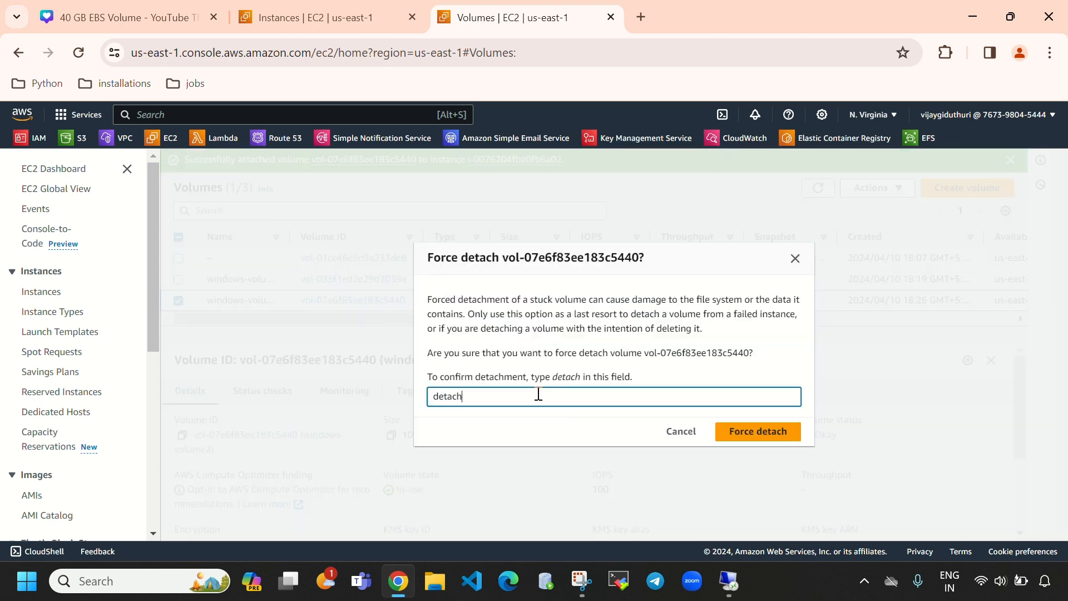
key(Return)
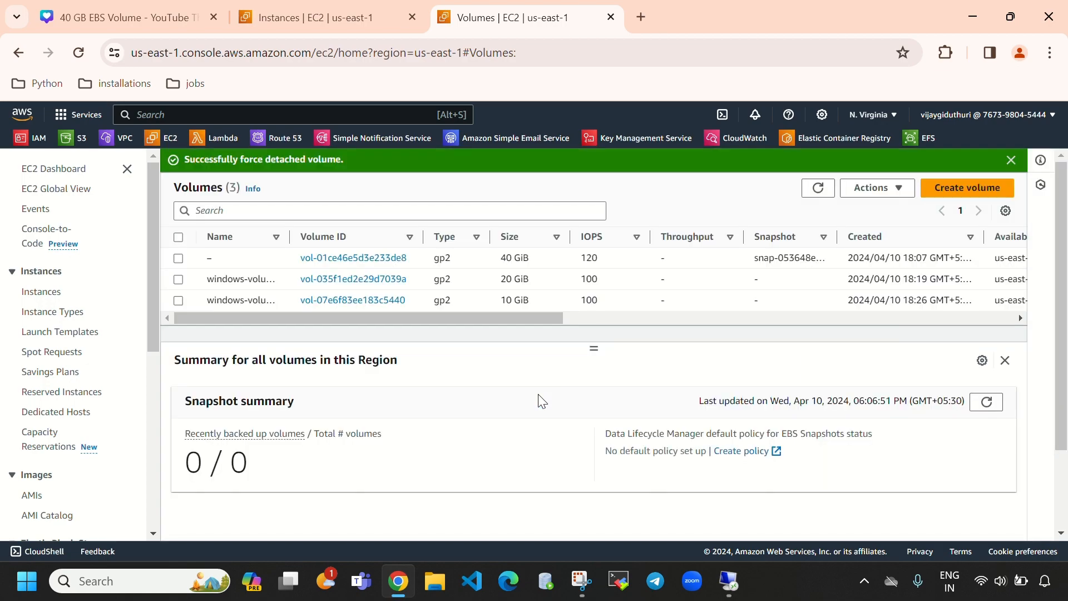
Step: Check the disk list in the Remote Desktop session's Disk Management and refresh the EC2 volumes list
click(744, 576)
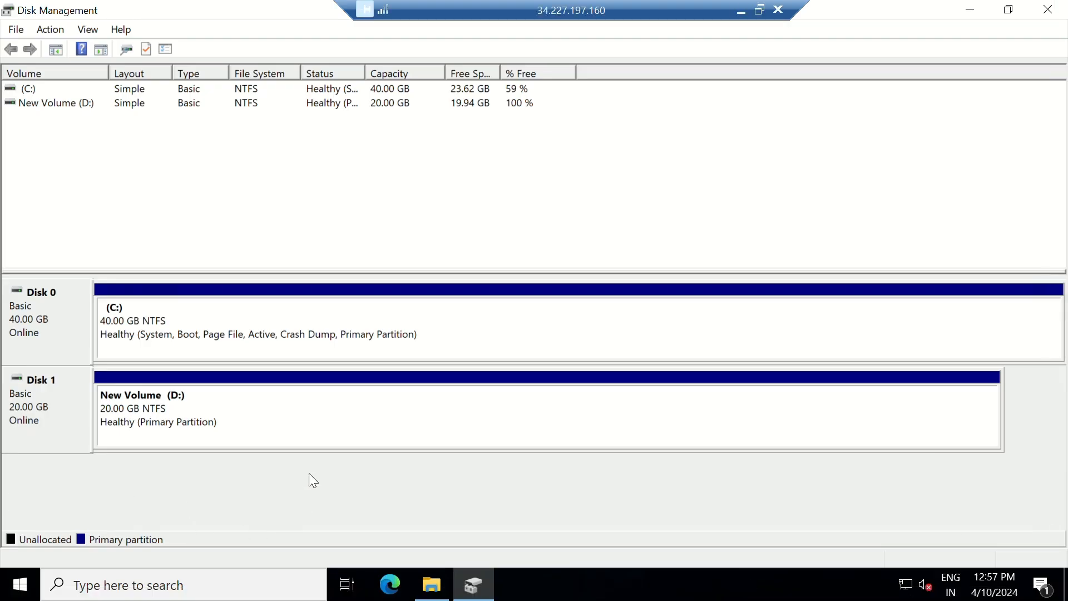
click(742, 11)
double_click(816, 187)
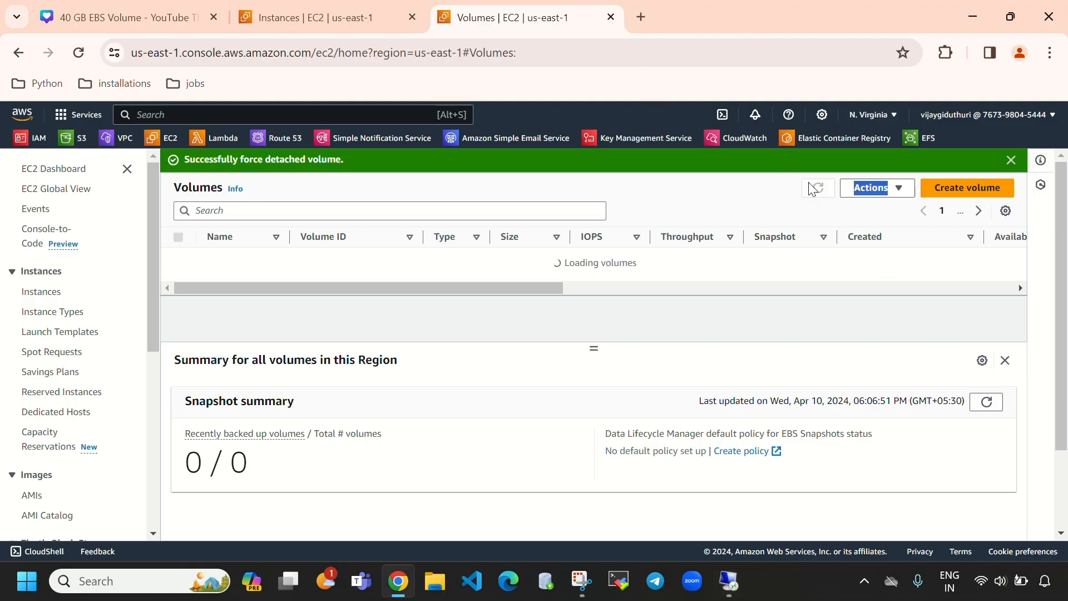
click(812, 190)
click(811, 189)
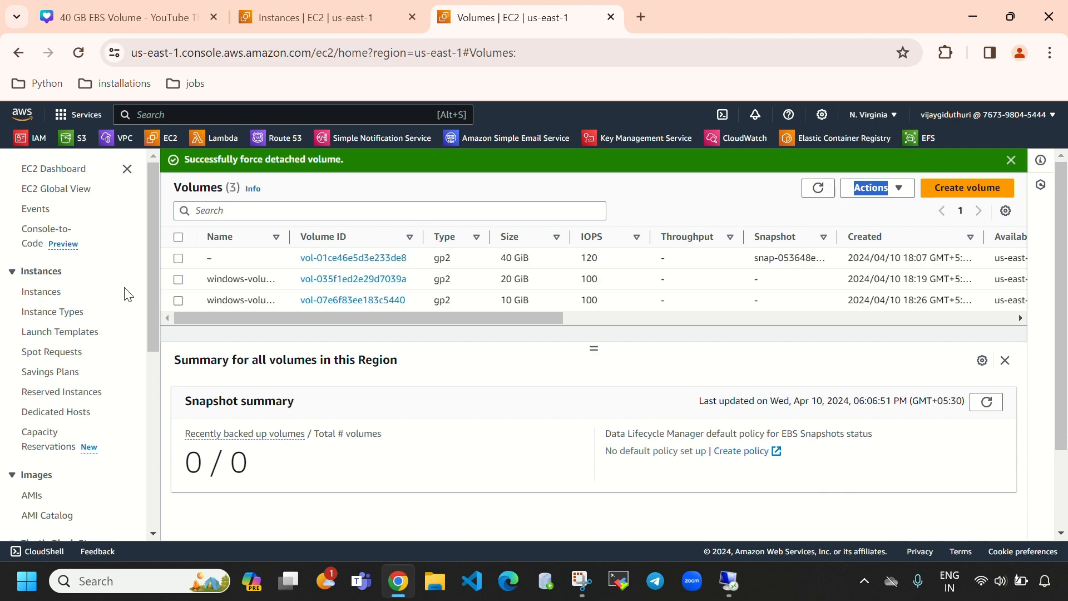
Step: Open the attach form for windows-volume2 again and check the disks currently listed in the Remote Desktop session's Disk Management
click(179, 300)
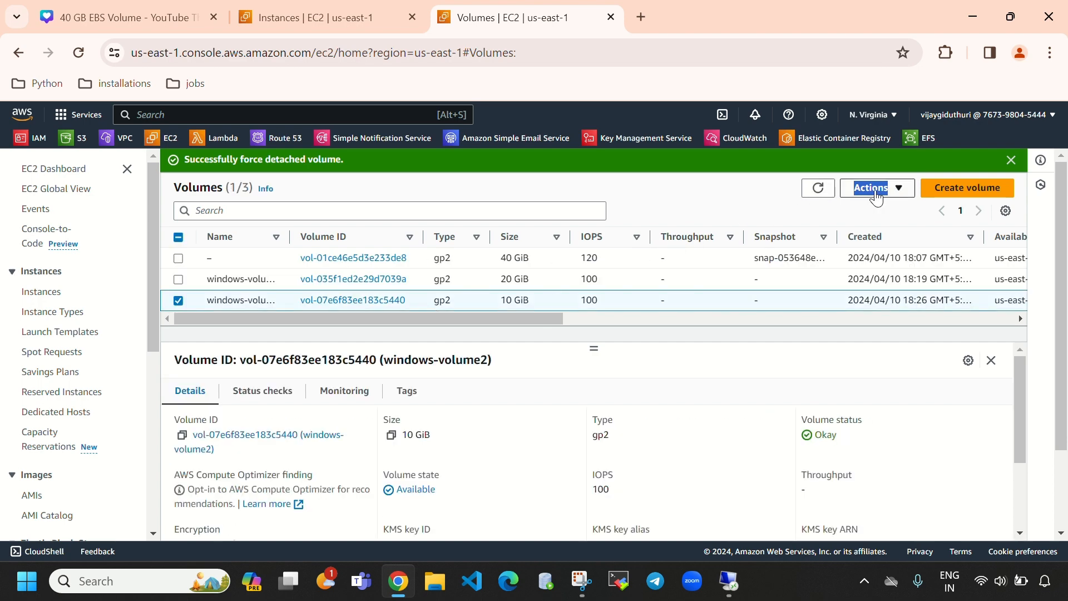
click(901, 189)
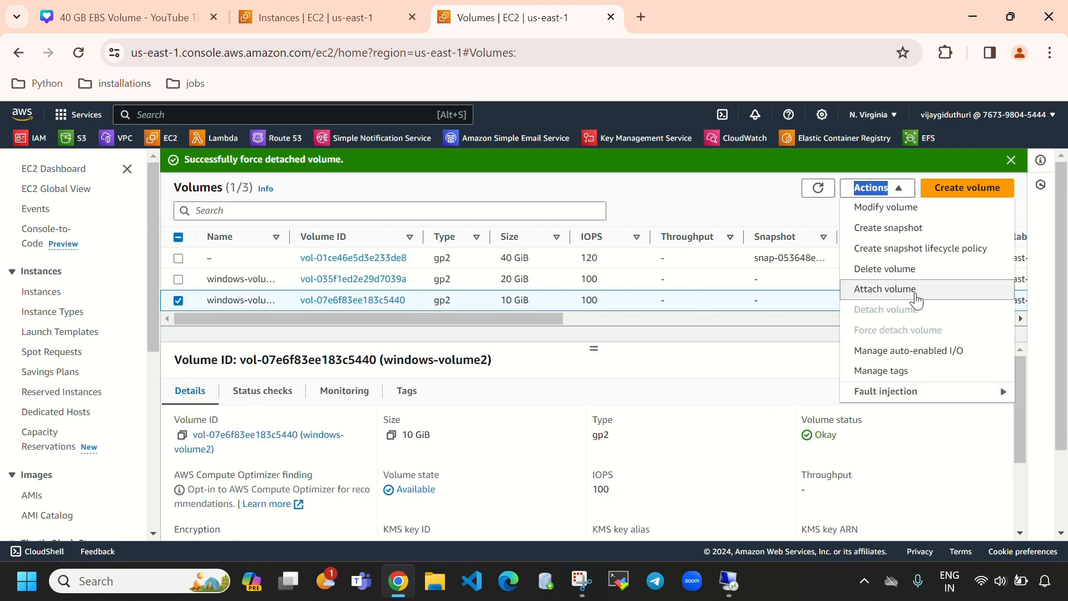
click(915, 289)
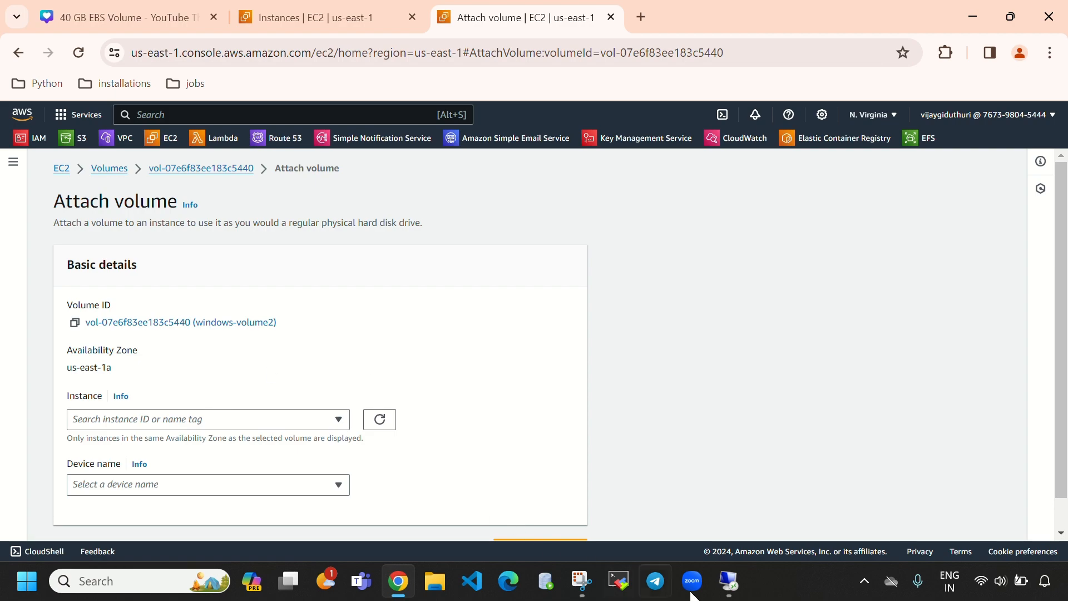
click(729, 581)
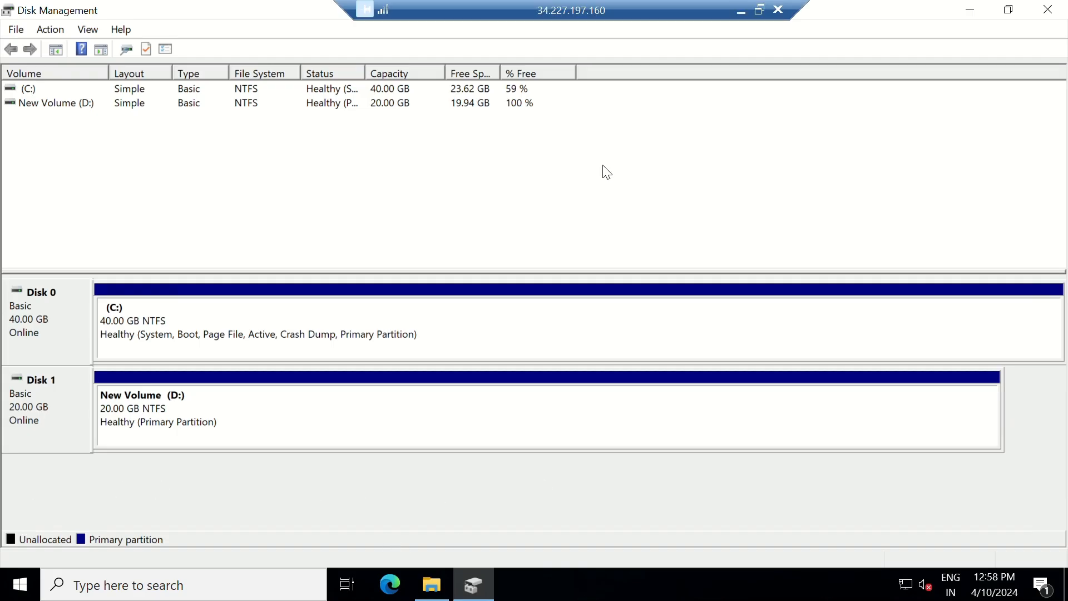
click(741, 10)
Step: Attach windows-volume2 to windows-instance with the device name xvdb
click(150, 419)
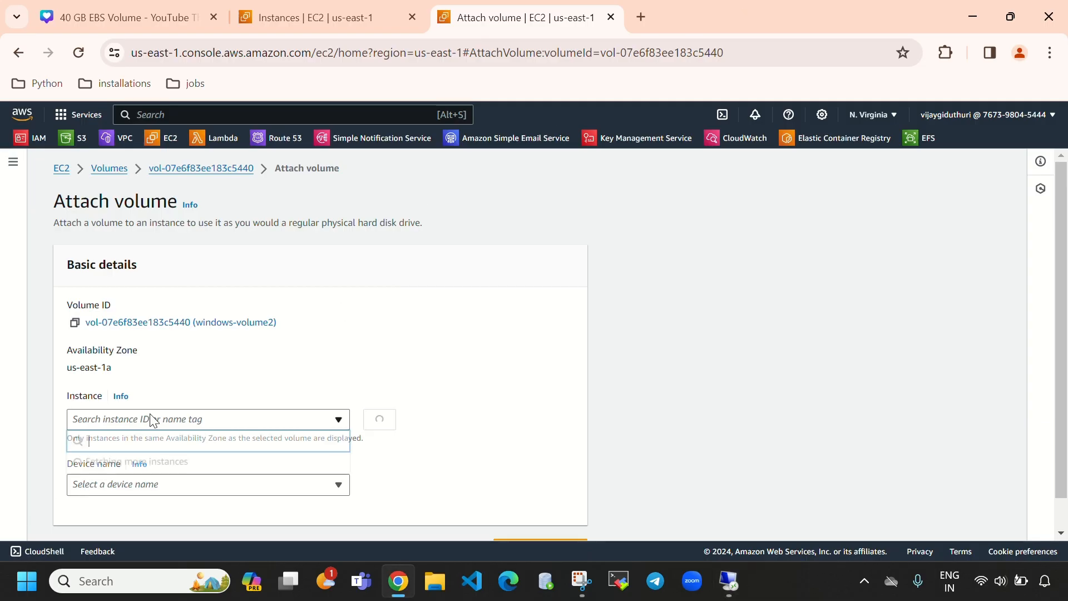
click(117, 467)
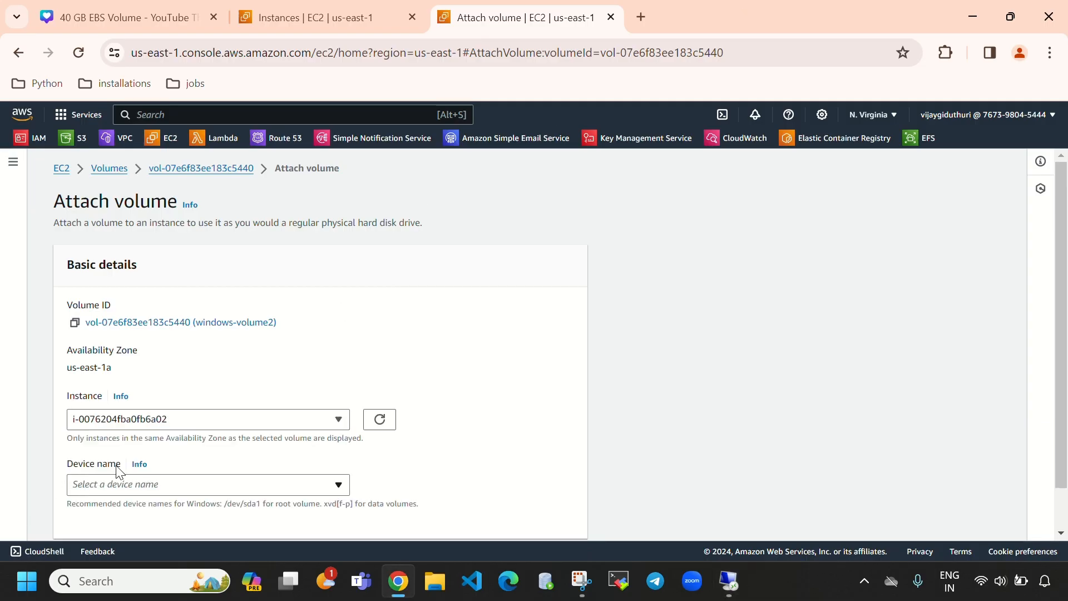
scroll(151, 443, down, 1)
click(151, 438)
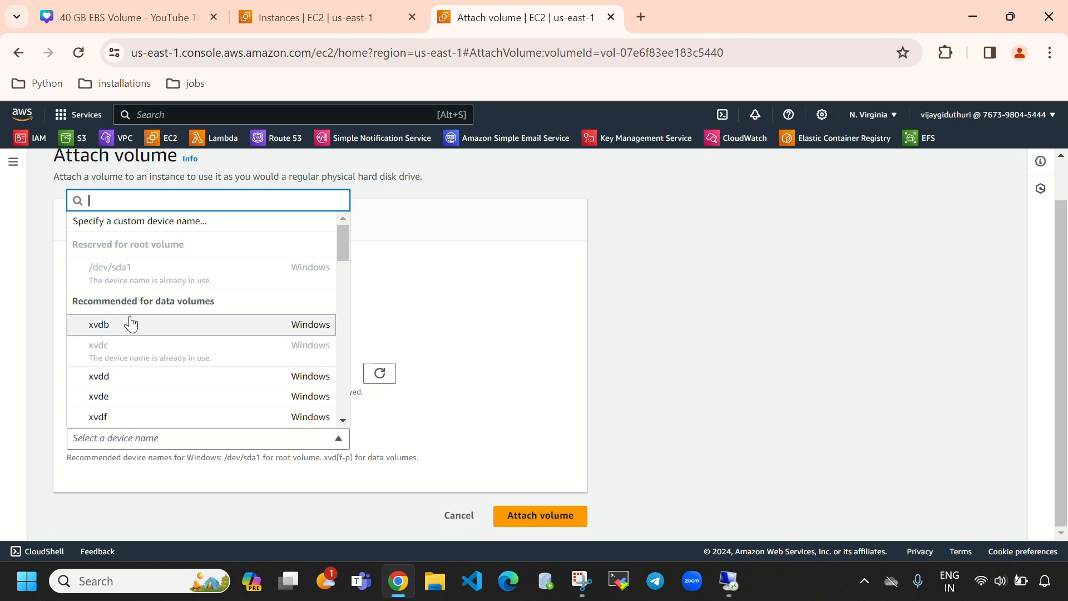
click(131, 324)
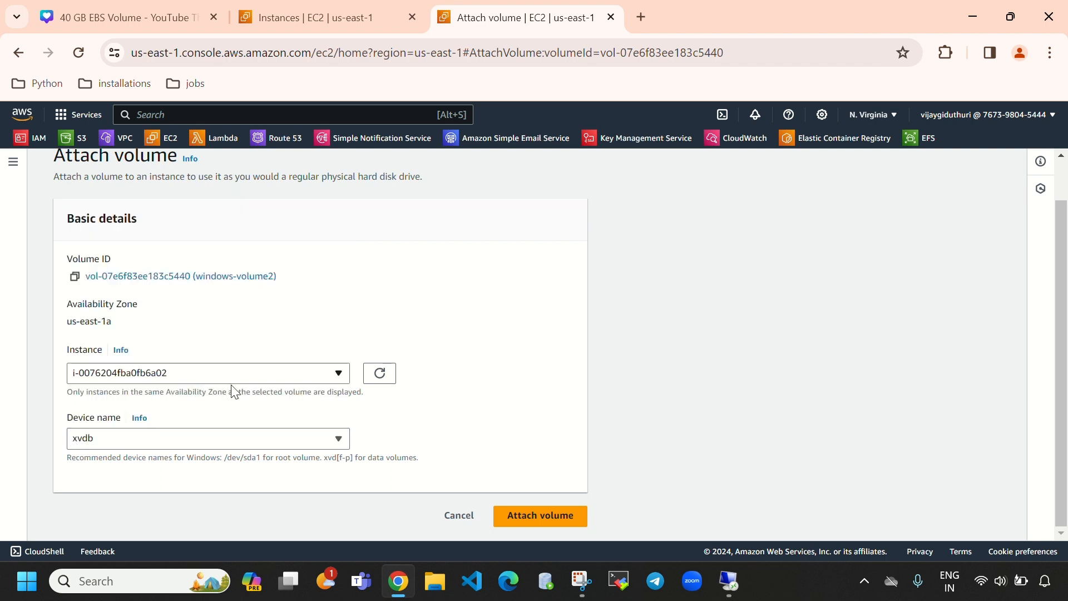
click(525, 517)
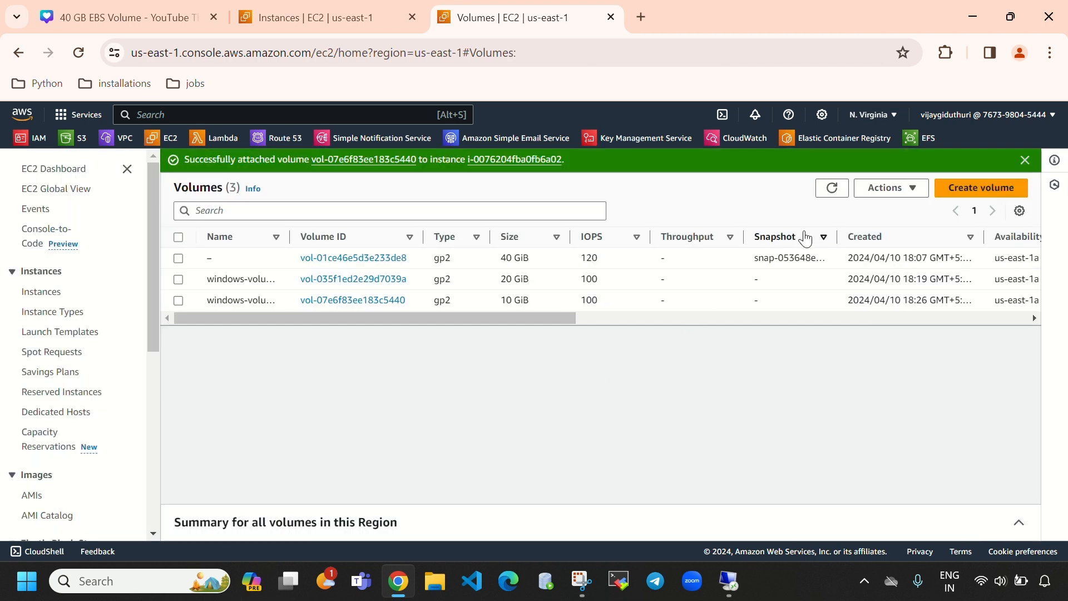
Step: Refresh the volumes list, review the 10 GiB volume's row, and switch to the Remote Desktop session to check its disk
click(832, 188)
drag(568, 319, 777, 325)
drag(698, 297, 336, 324)
drag(488, 300, 518, 300)
click(743, 595)
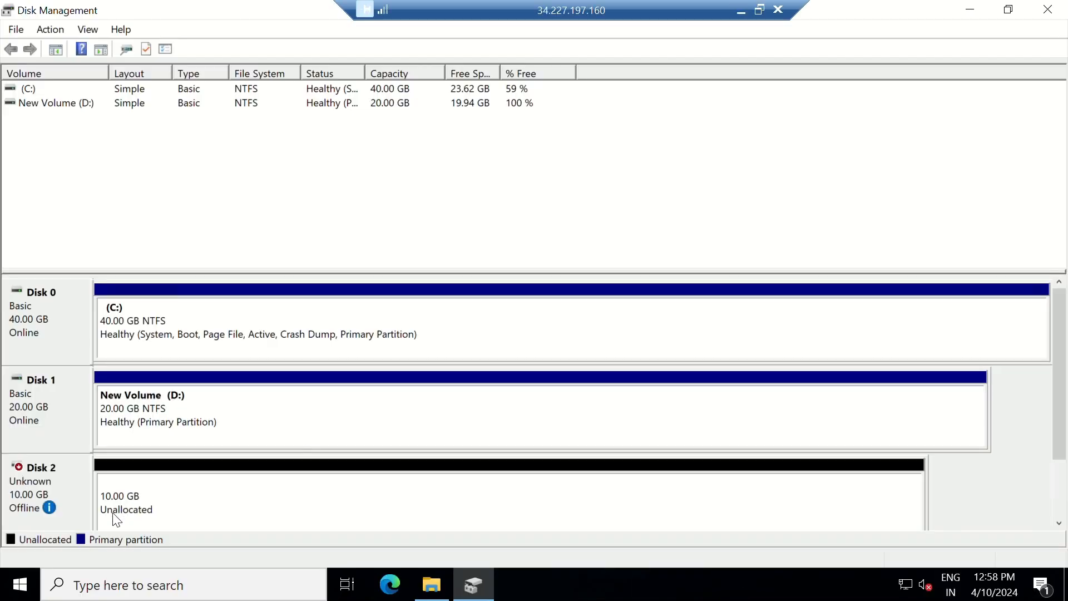
Step: Bring the 10 GB Disk 2 online and initialize it with the MBR (Master Boot Record) partition style
mouse_move(45, 508)
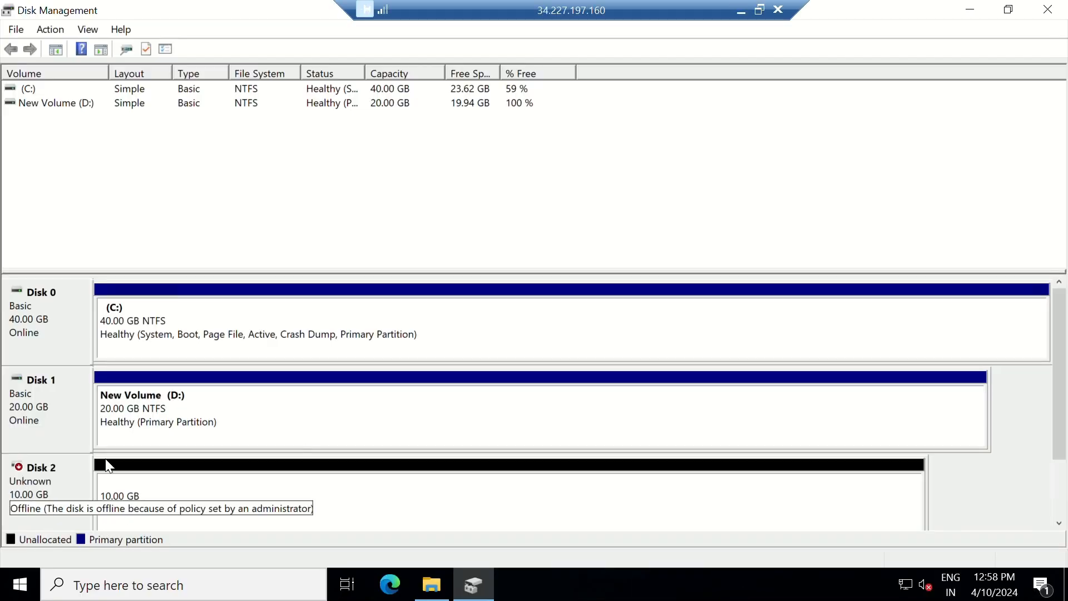
right_click(48, 500)
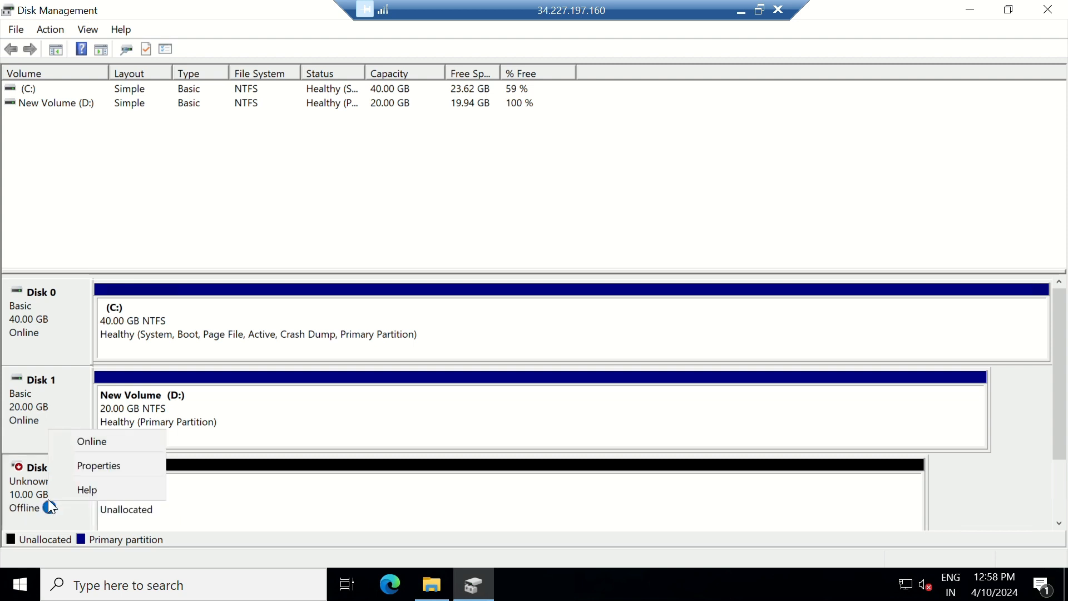
click(97, 441)
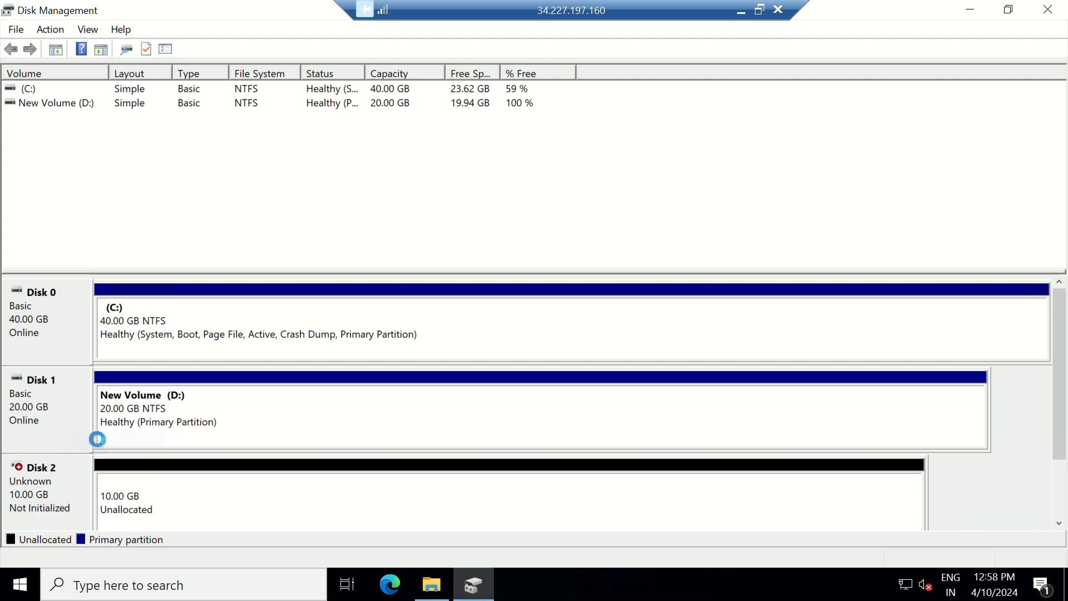
right_click(55, 497)
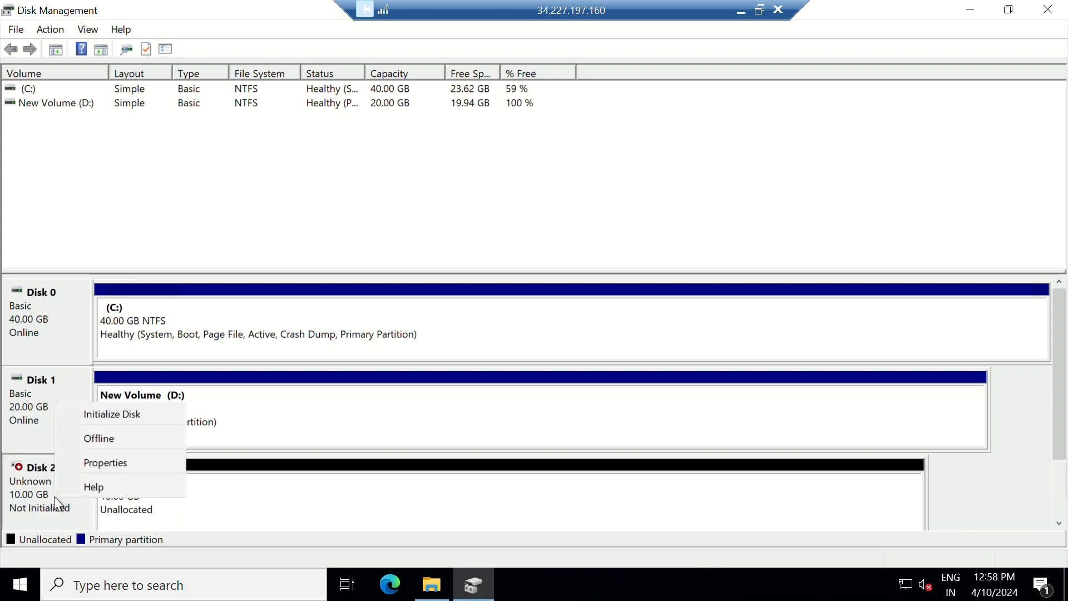
click(121, 413)
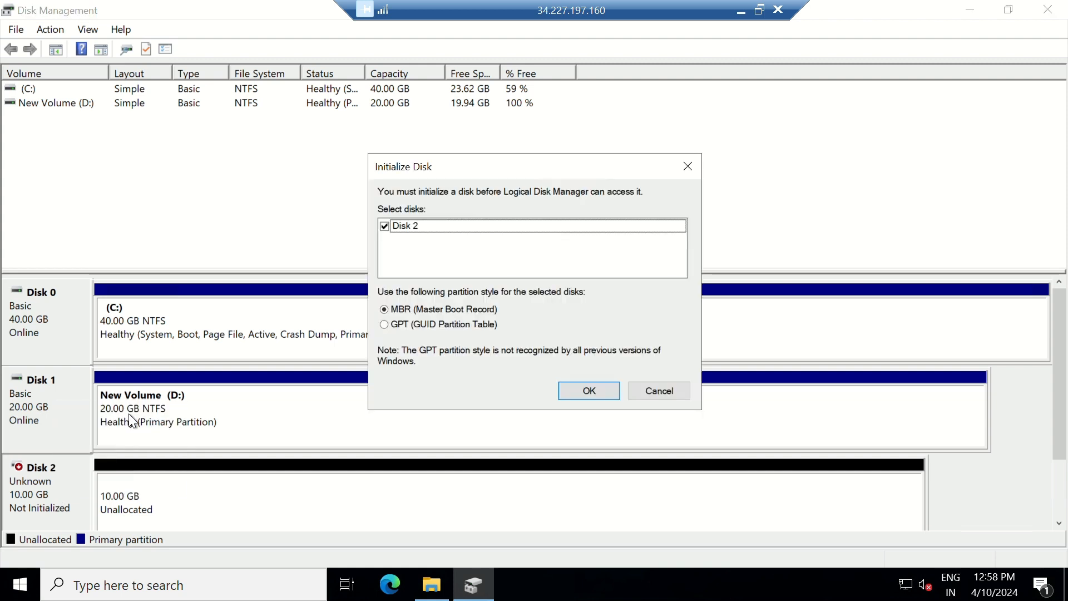
click(576, 380)
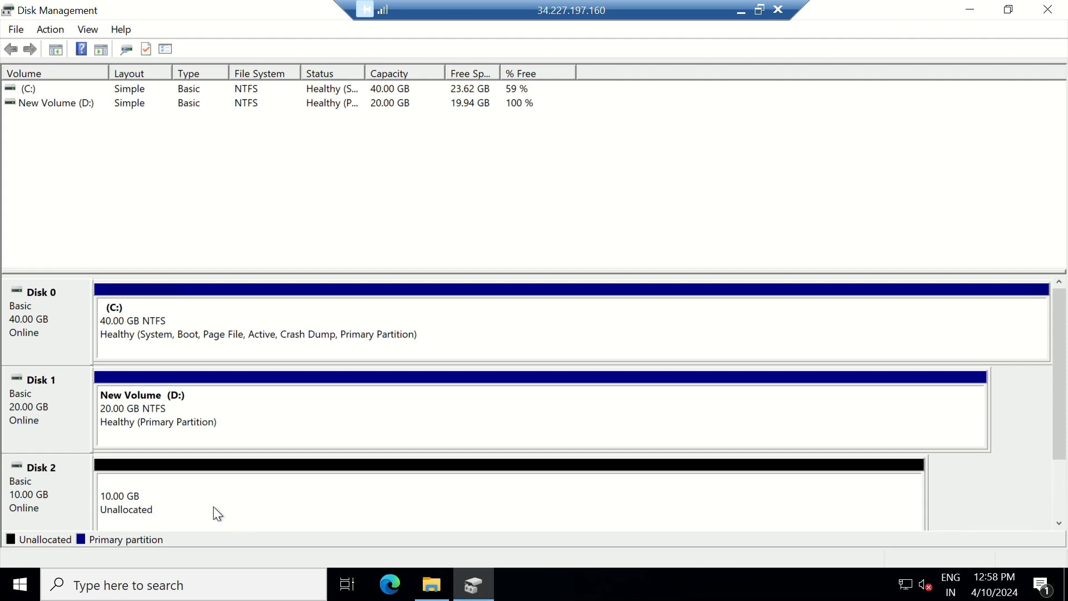
Step: Check the drives listed under This PC in File Explorer against the 20 GiB and 10 GiB volumes in the EC2 volumes list
click(432, 584)
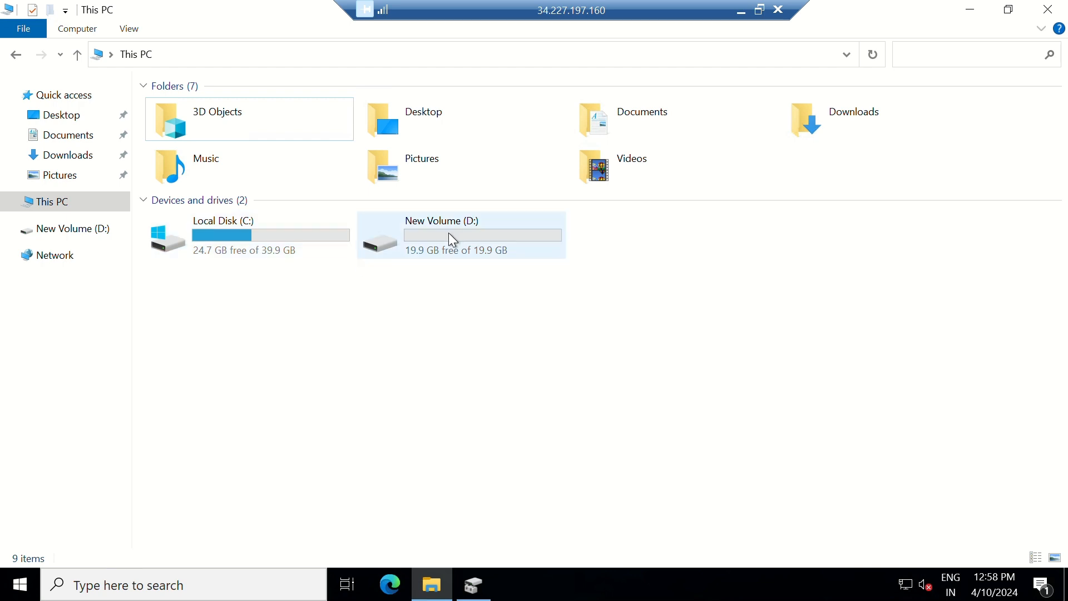
mouse_move(449, 237)
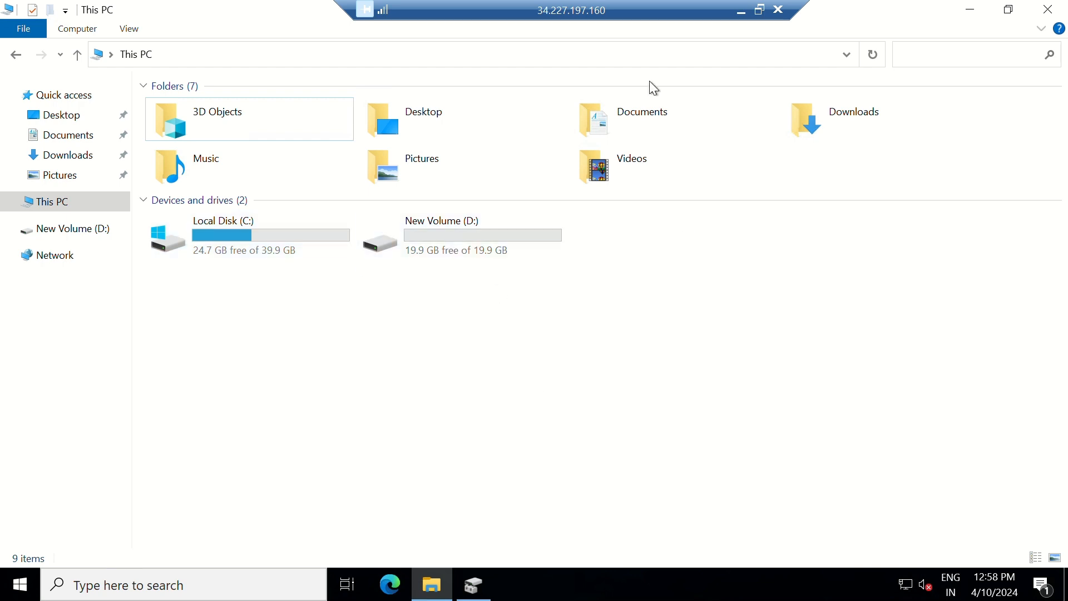
click(741, 11)
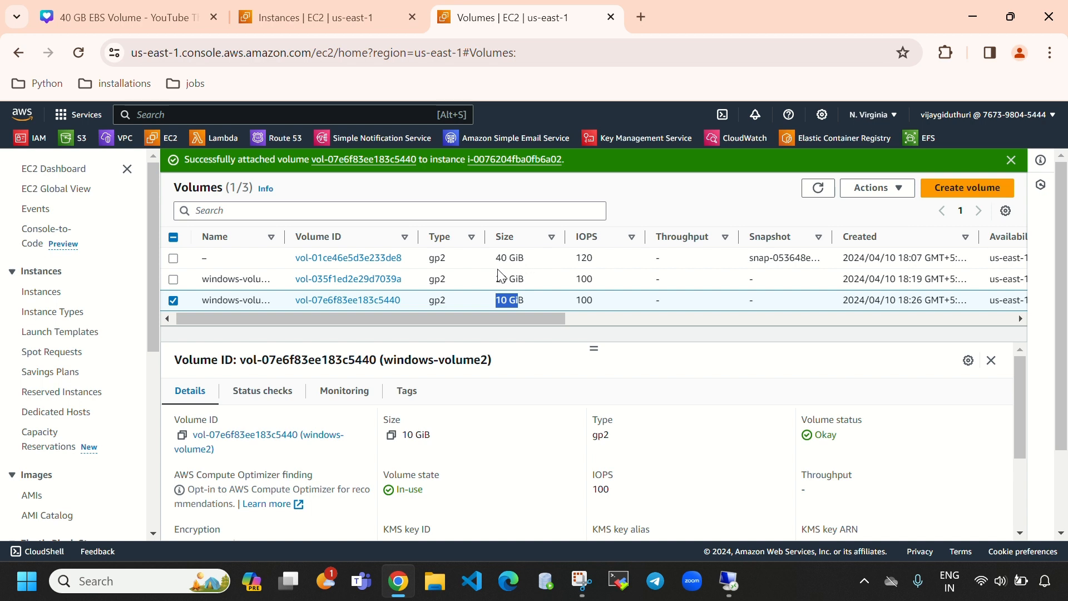
drag(495, 282, 523, 299)
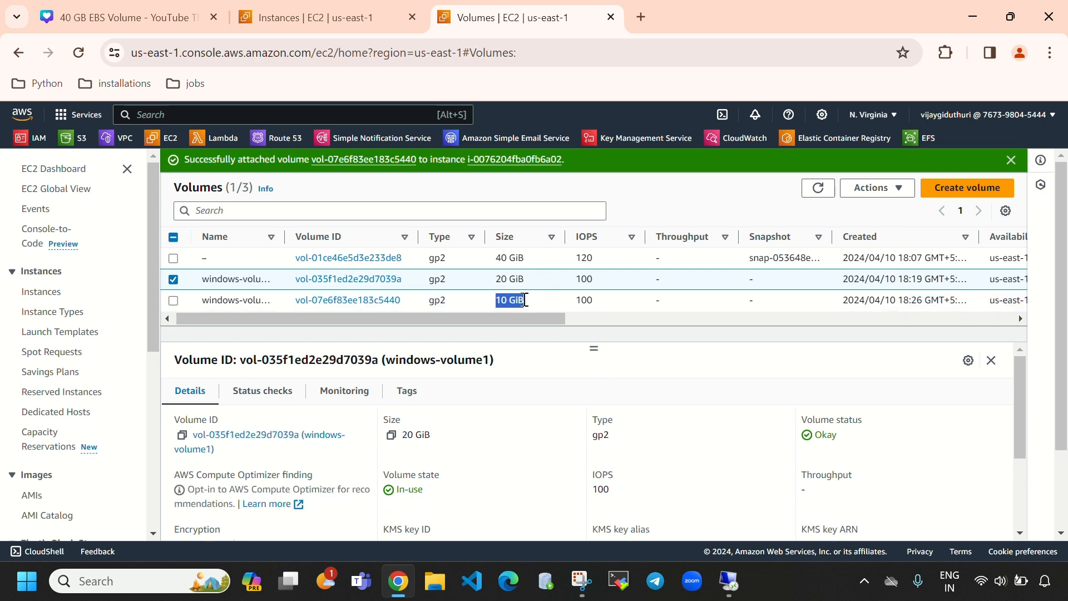
click(729, 581)
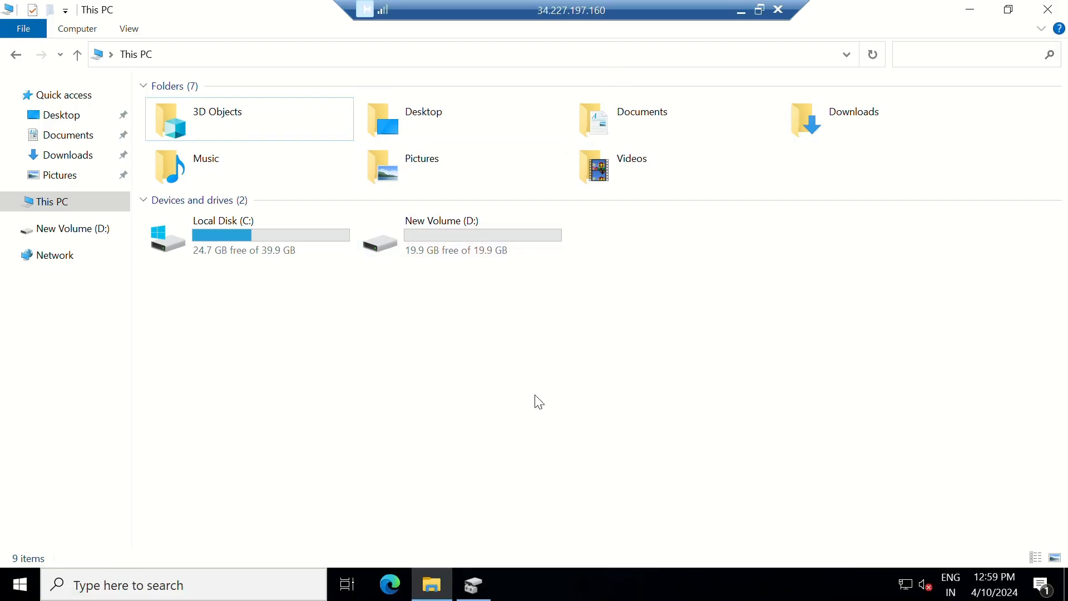
Step: Start a new simple volume on Disk 2's unallocated space, with a size of 10237 MB and drive letter V
click(474, 584)
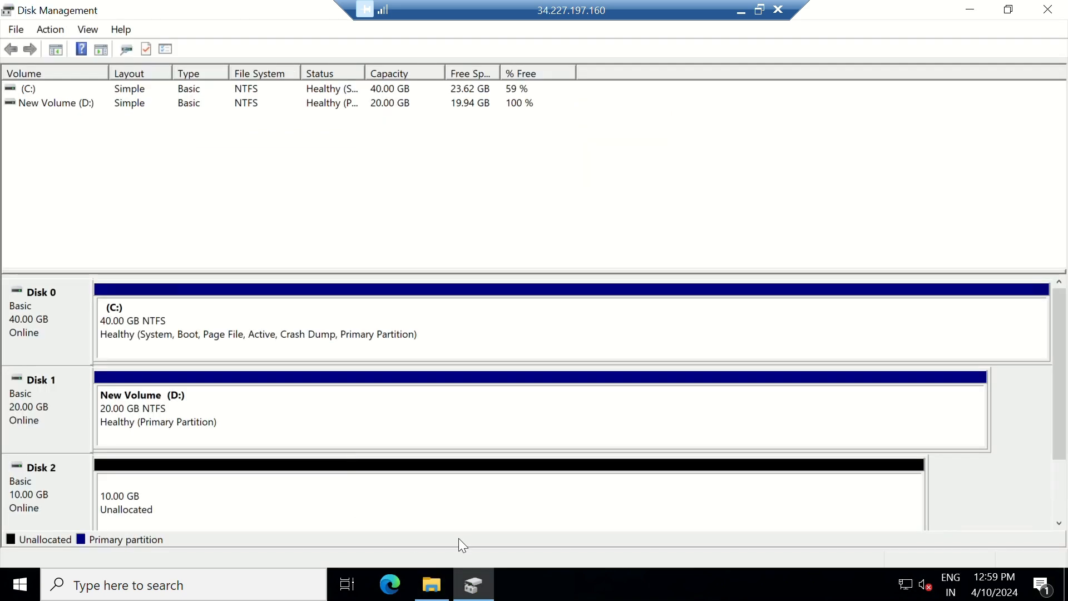
right_click(166, 506)
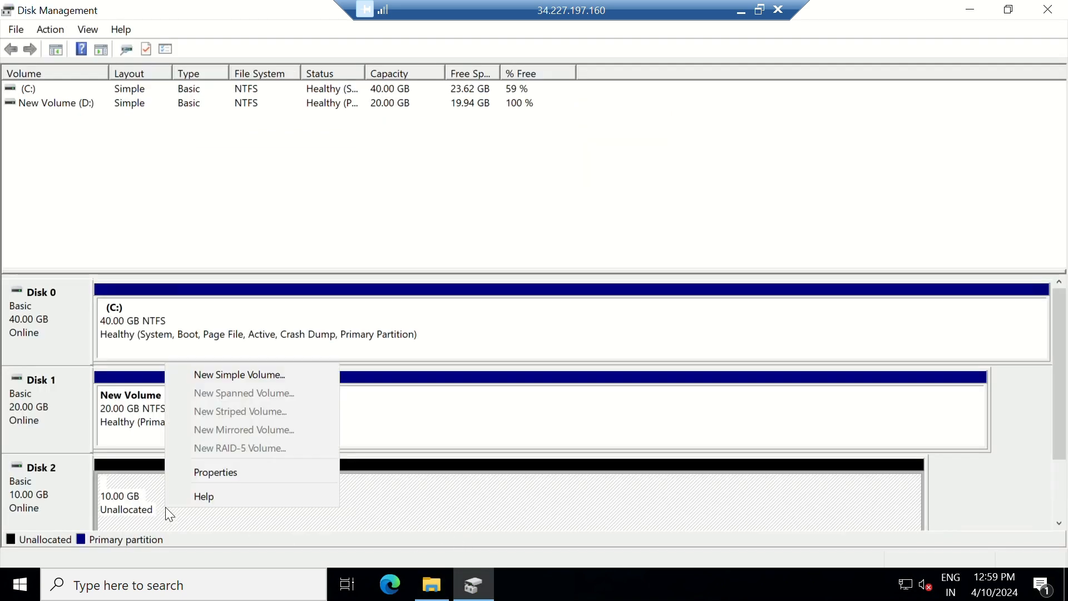
click(239, 378)
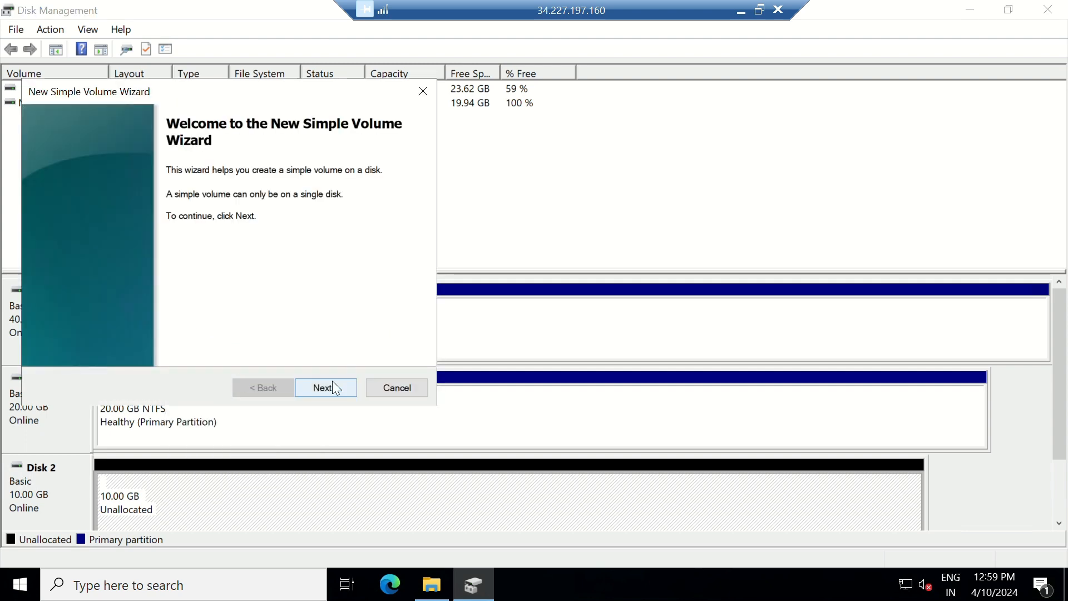
click(334, 388)
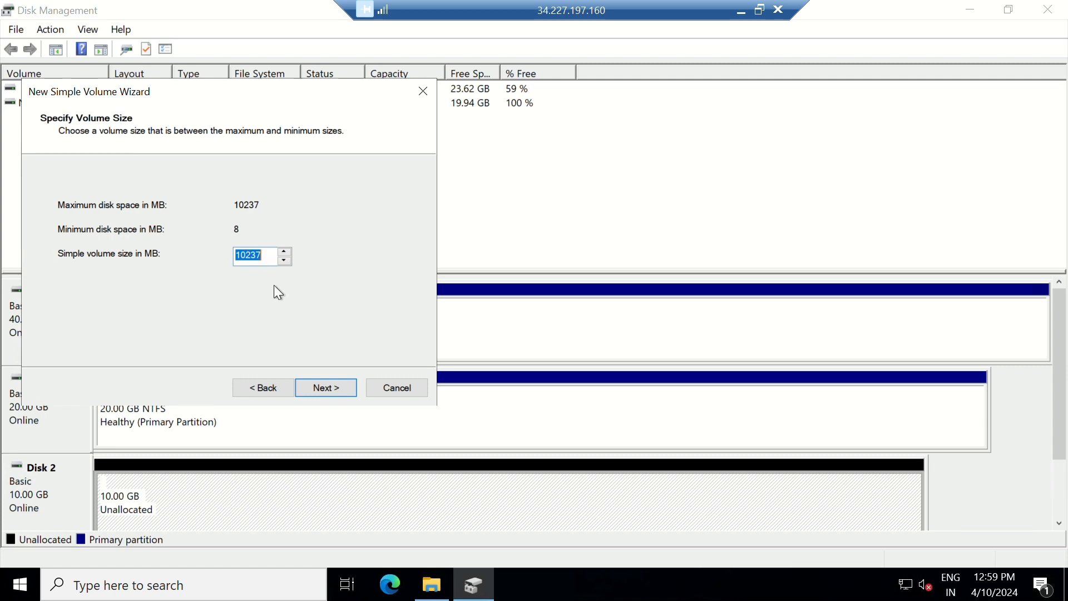
click(332, 389)
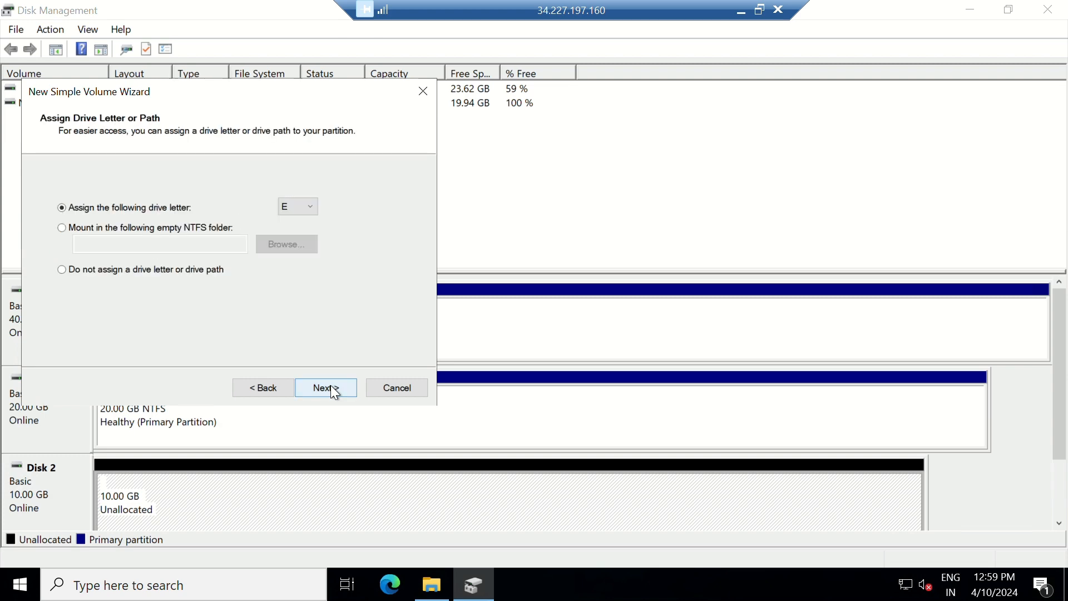
click(330, 385)
click(259, 388)
click(307, 208)
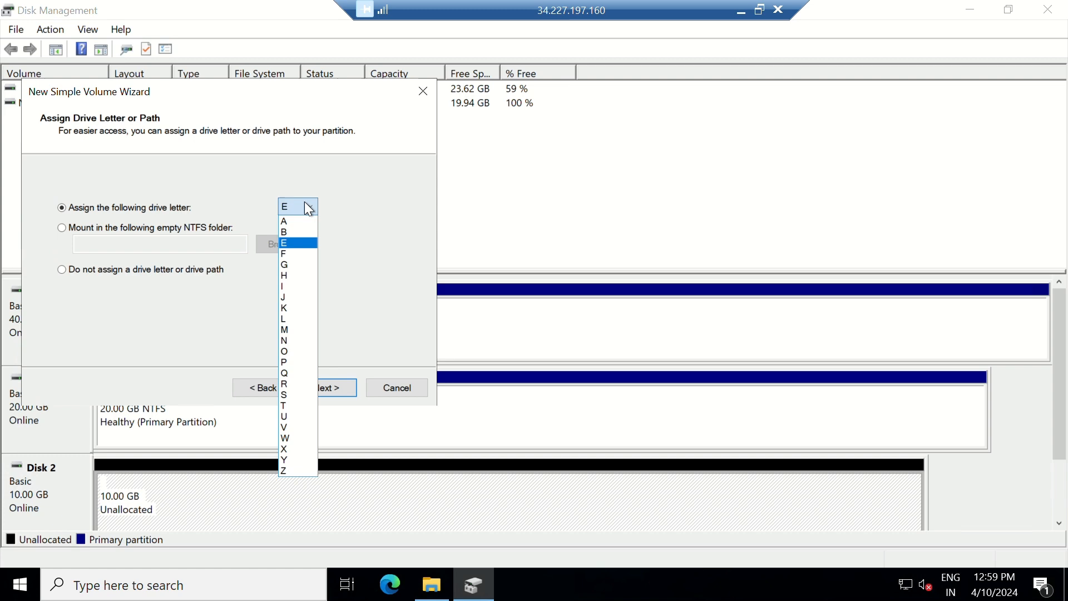
click(289, 426)
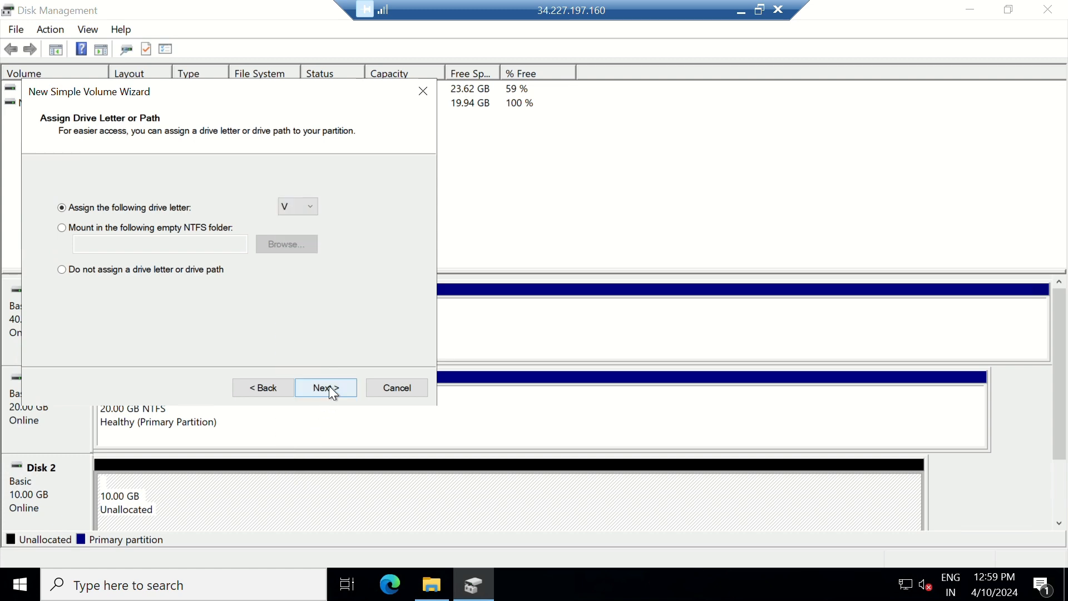
Step: Quick-format the new volume as NTFS with the default allocation unit size and label New Volume, and finish the wizard
click(331, 388)
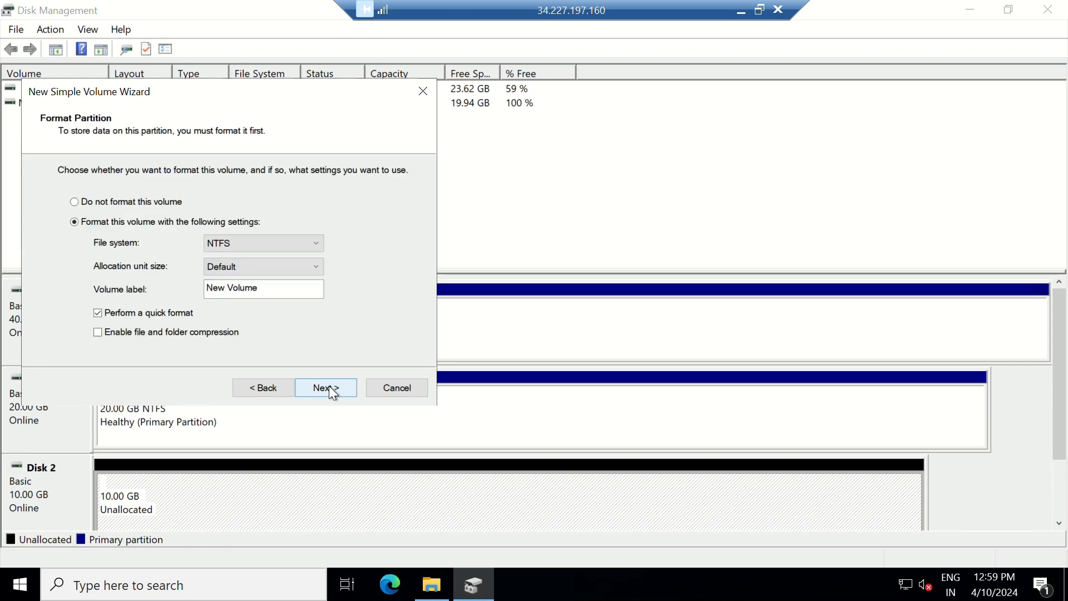
click(330, 390)
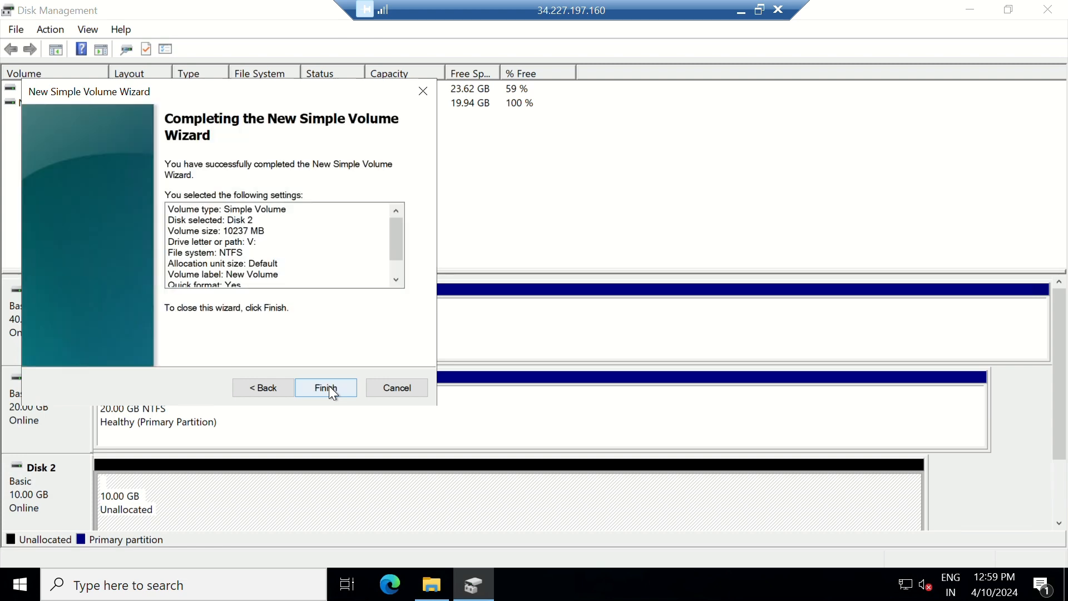
click(328, 388)
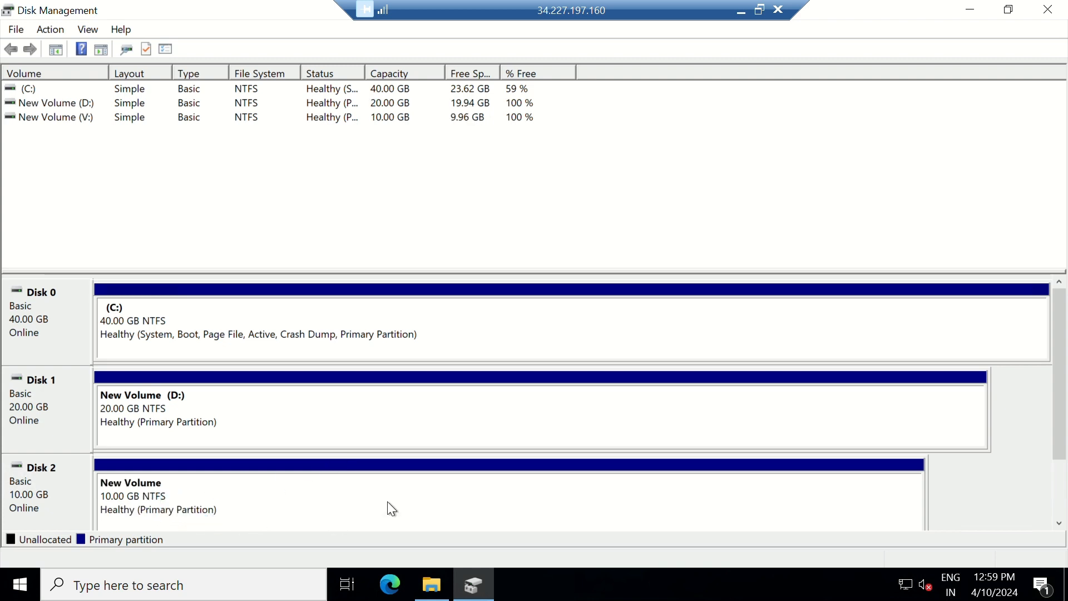
Step: Check the drives under This PC in File Explorer against the block devices of windows-instance in the EC2 console
click(422, 585)
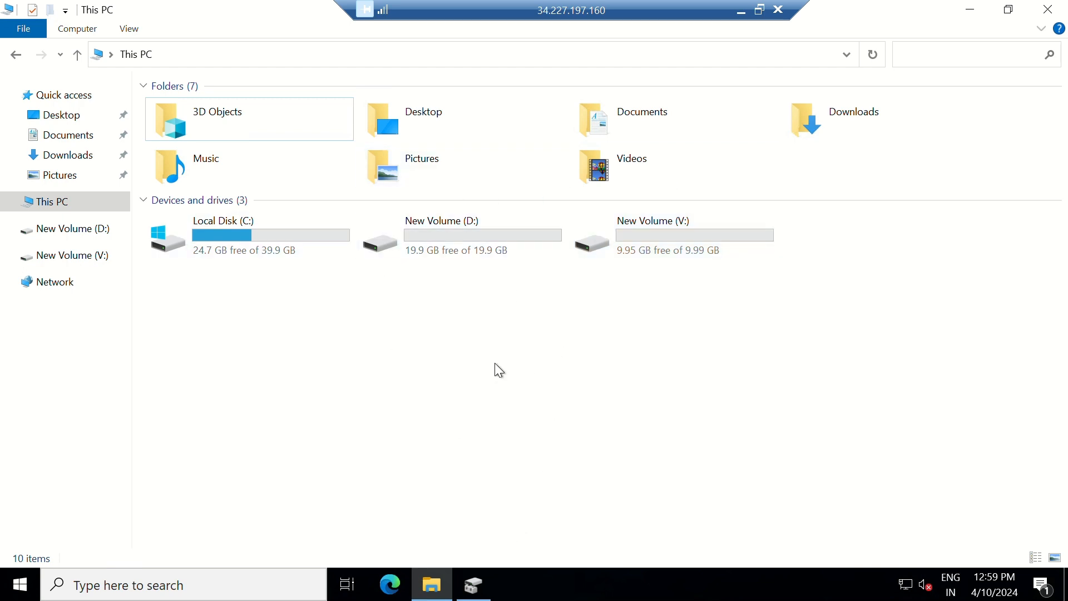
click(741, 11)
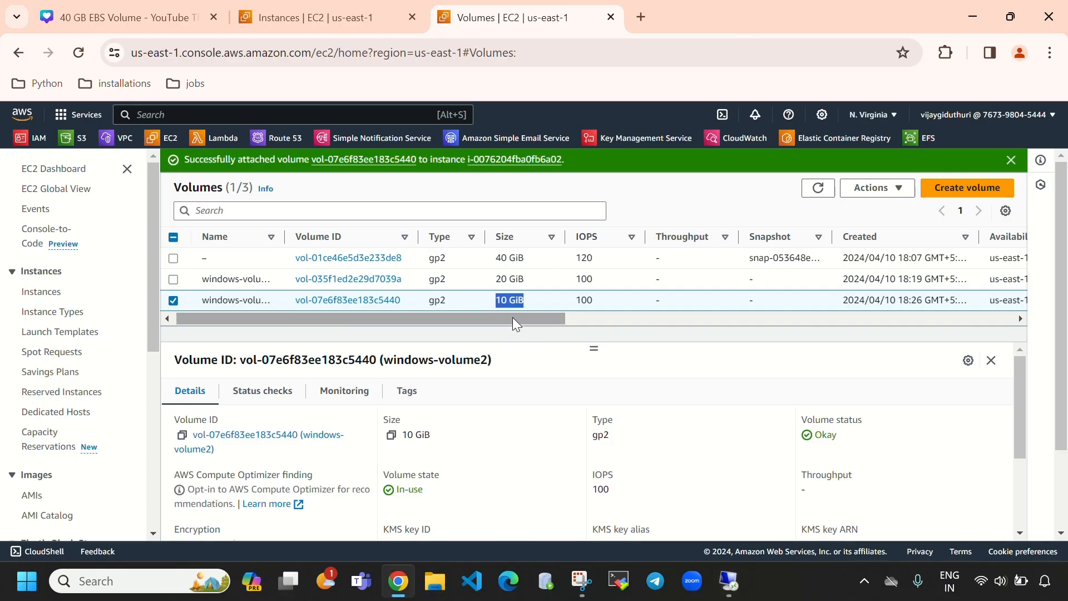
click(315, 9)
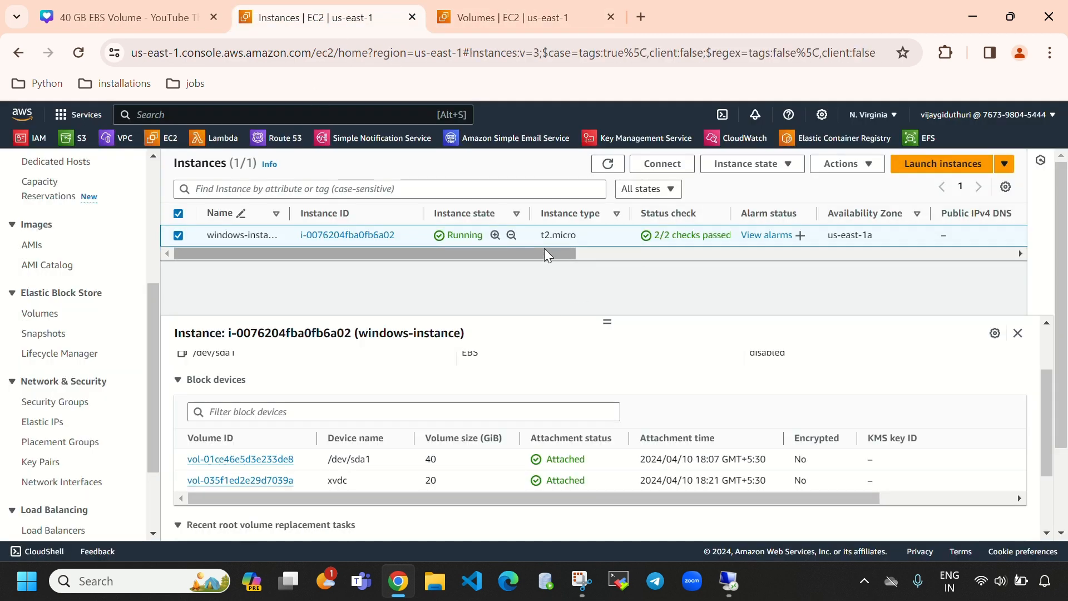
click(729, 581)
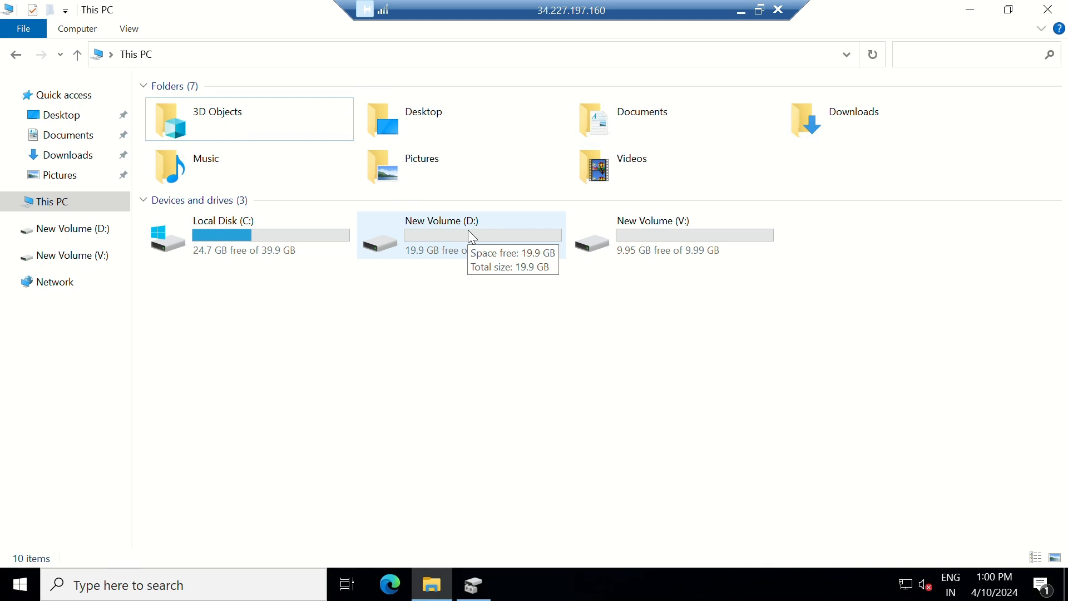
click(742, 16)
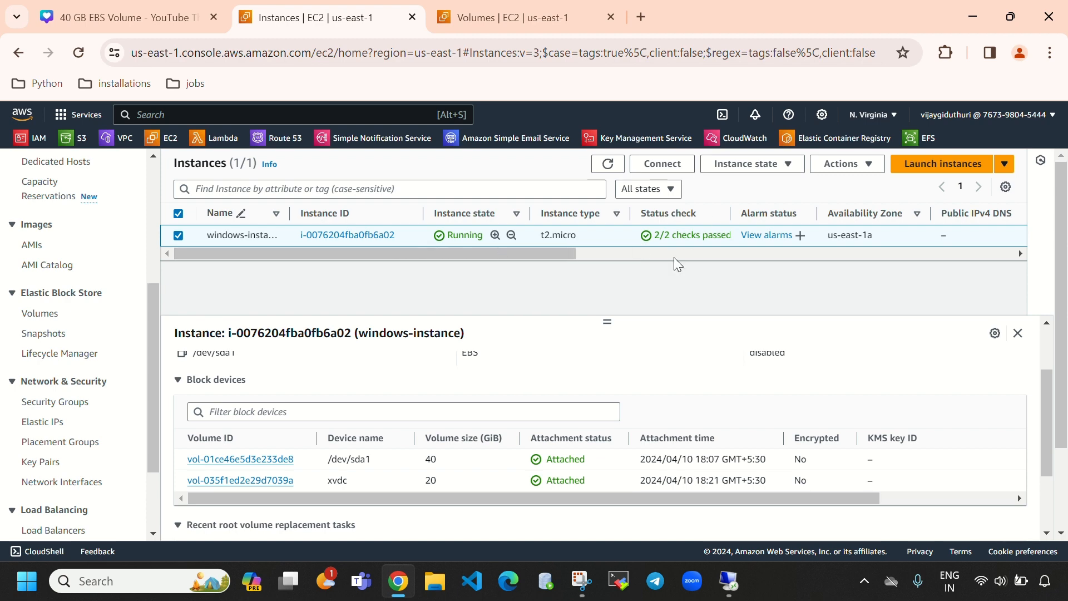
Step: Return to the EC2 volumes list in the maximized browser and check the V: drive's capacity in the Remote Desktop session
click(1018, 20)
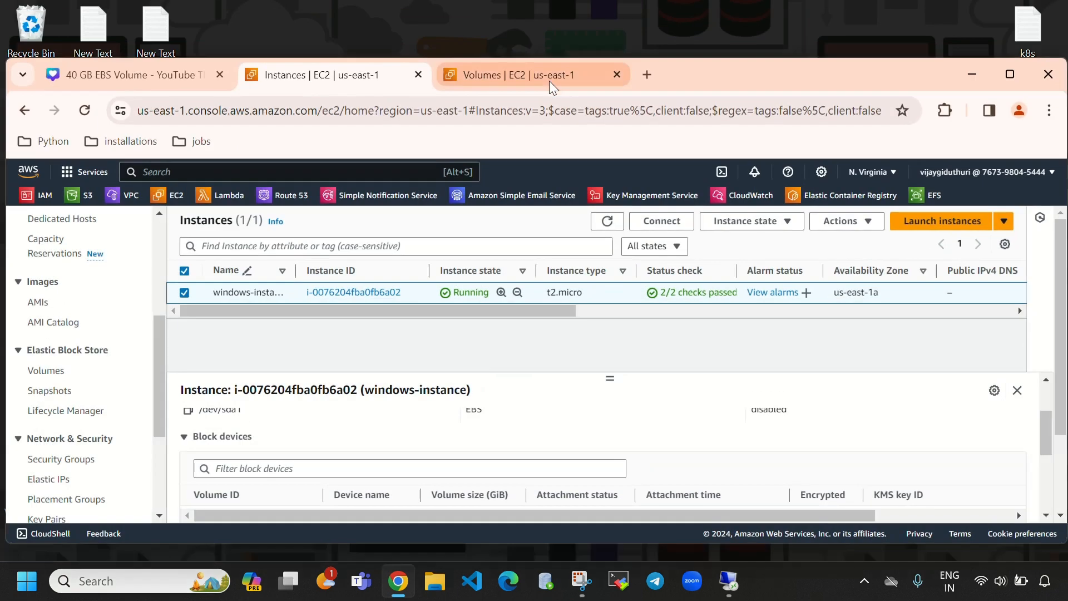
click(489, 76)
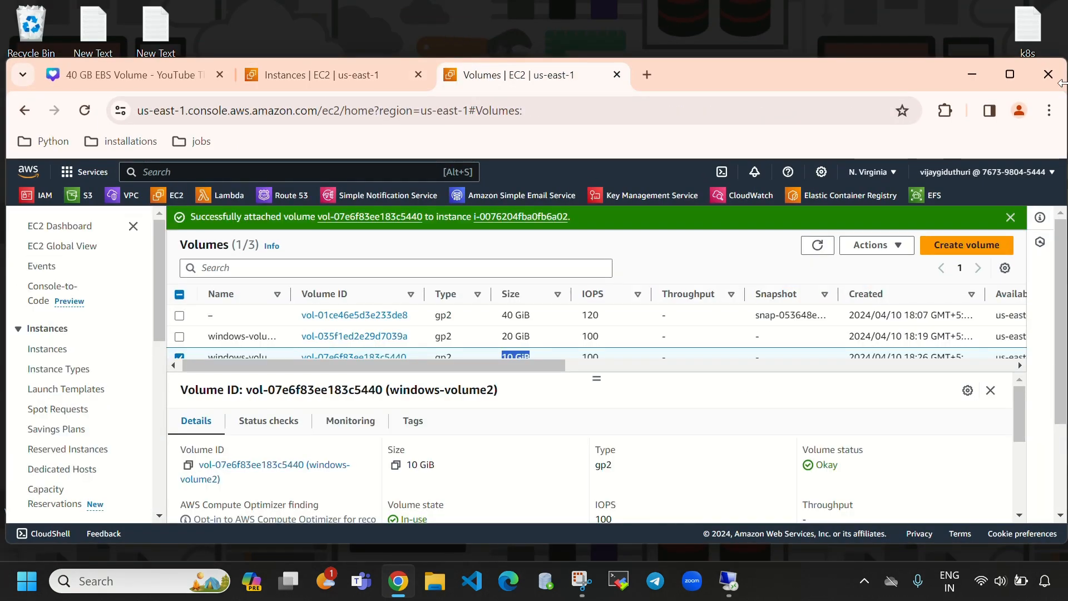
click(1009, 75)
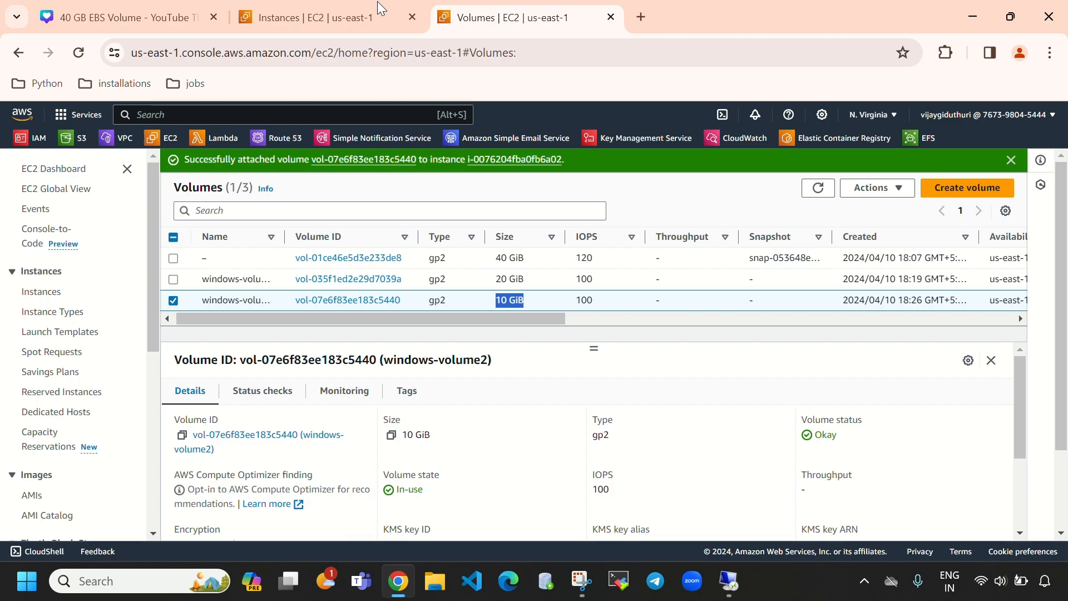
click(729, 581)
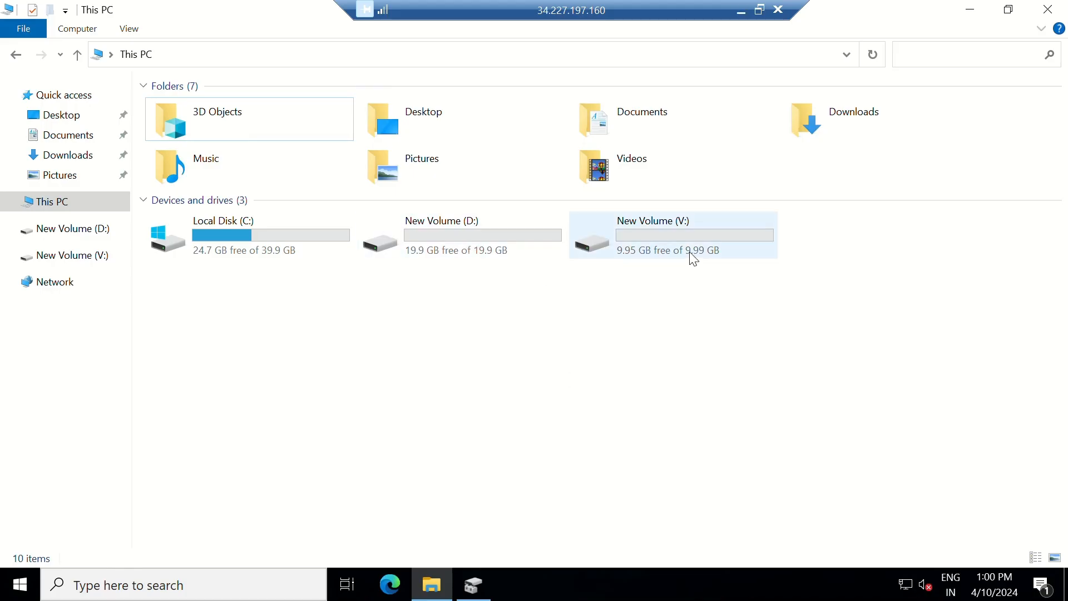
click(741, 11)
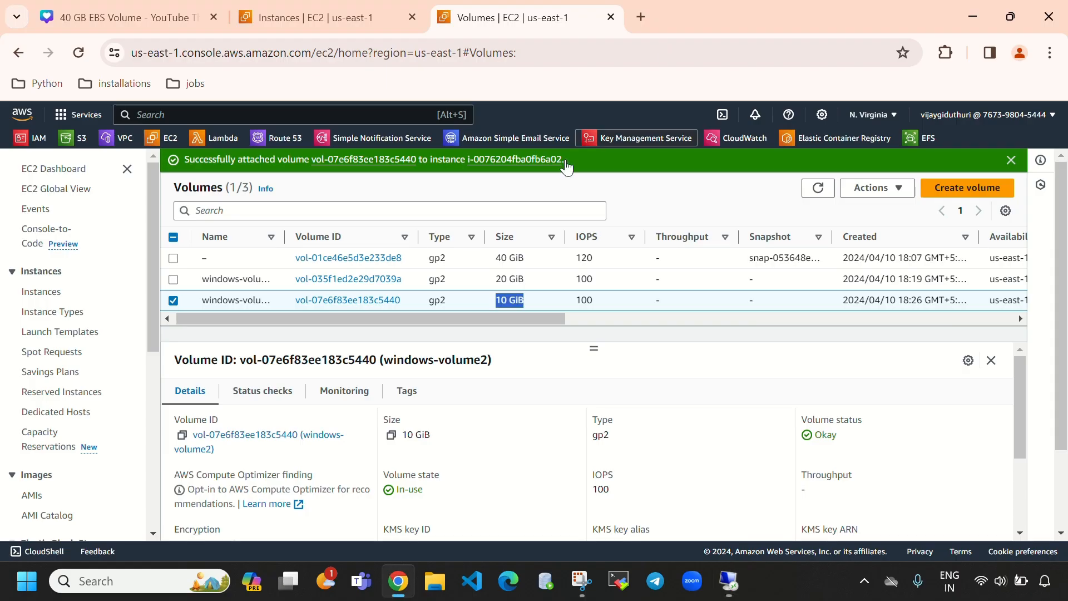
Step: Select the 40 GiB volume in the EC2 volumes list and compare the volume sizes with the Remote Desktop session's drives
drag(496, 262, 509, 258)
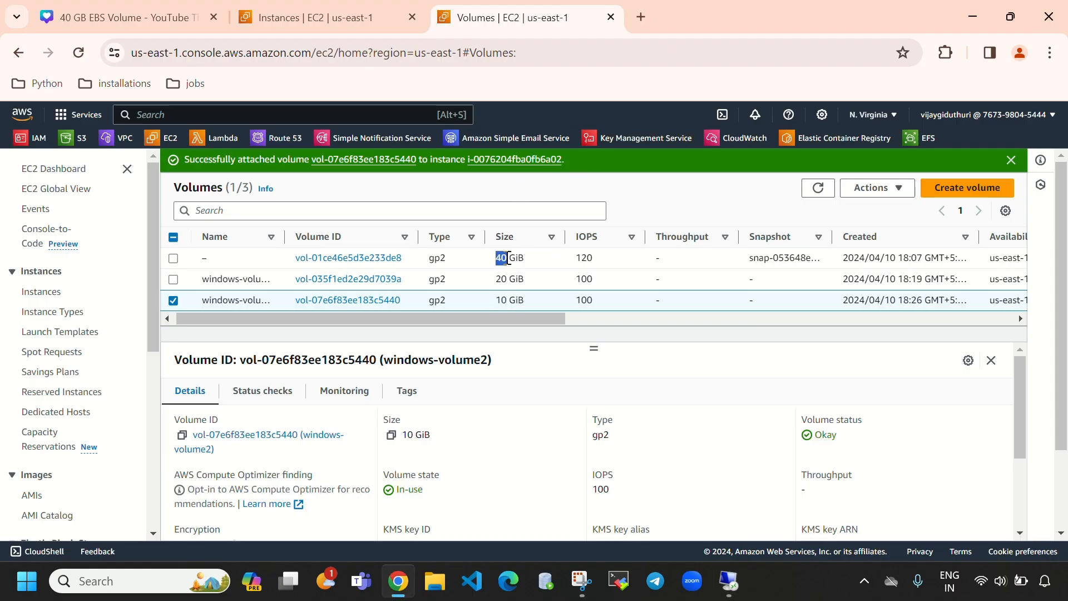
click(508, 258)
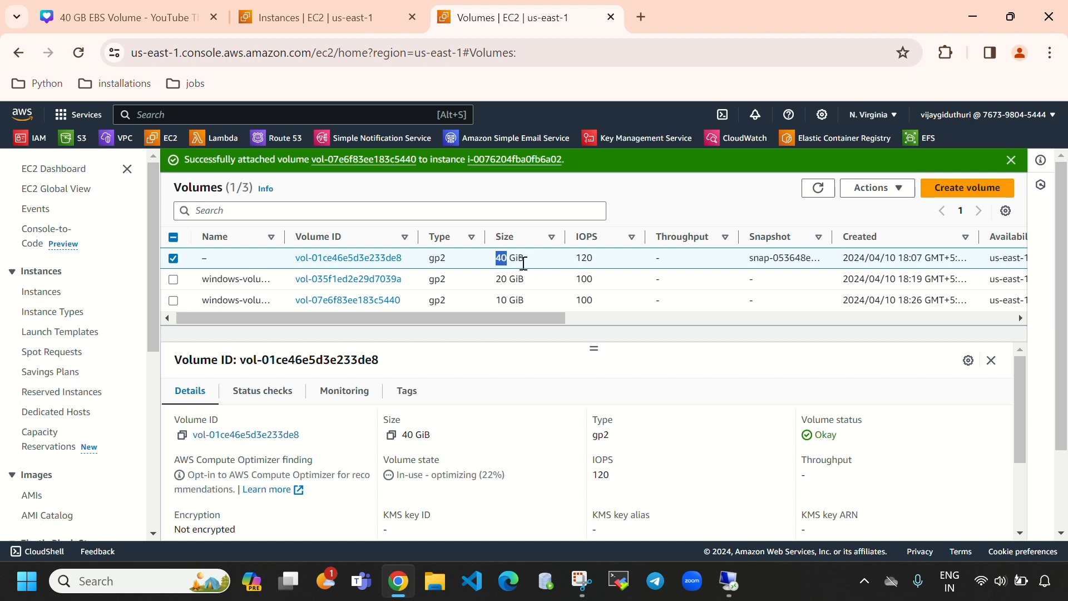
click(736, 580)
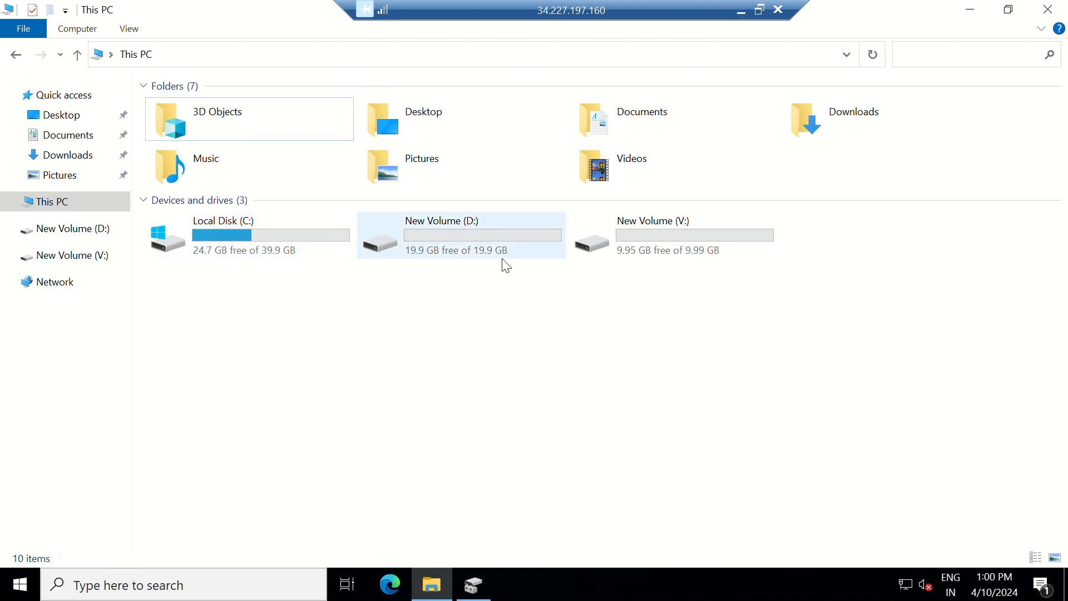
click(742, 14)
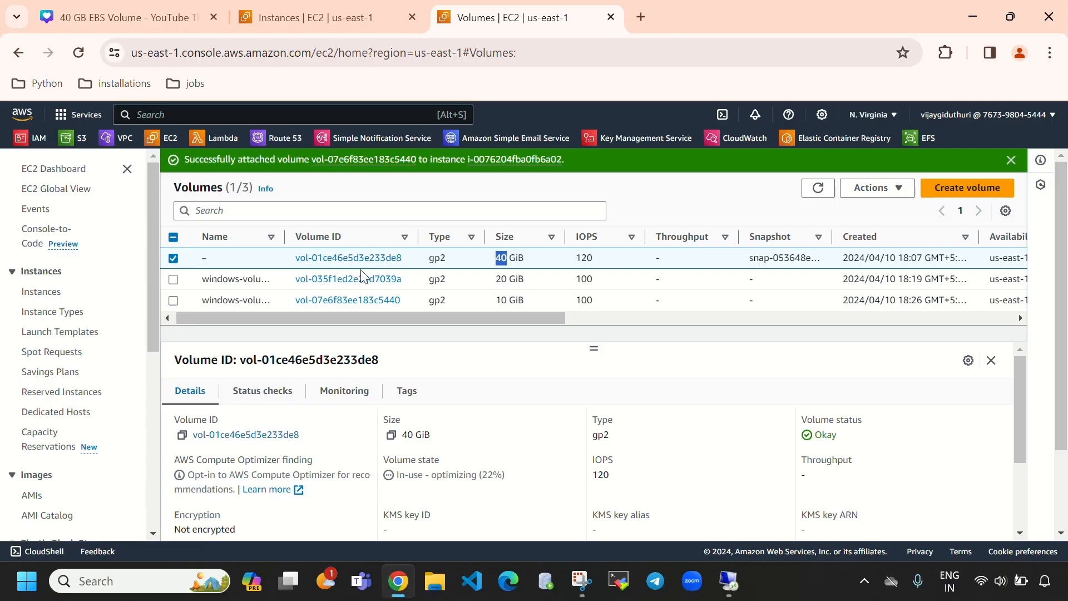
click(173, 259)
click(173, 259)
click(345, 11)
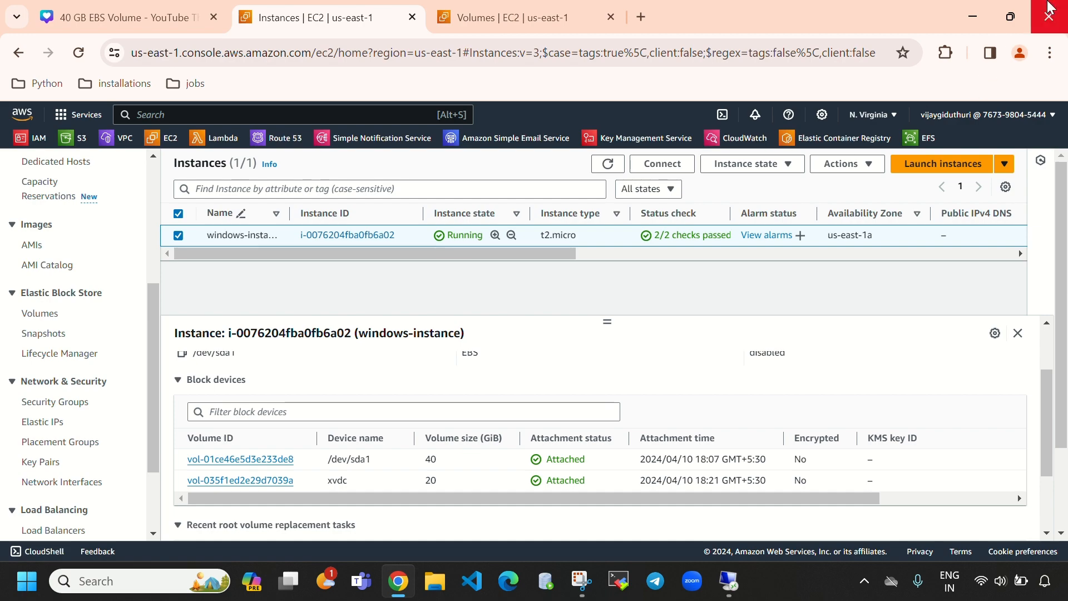
click(1011, 16)
click(539, 78)
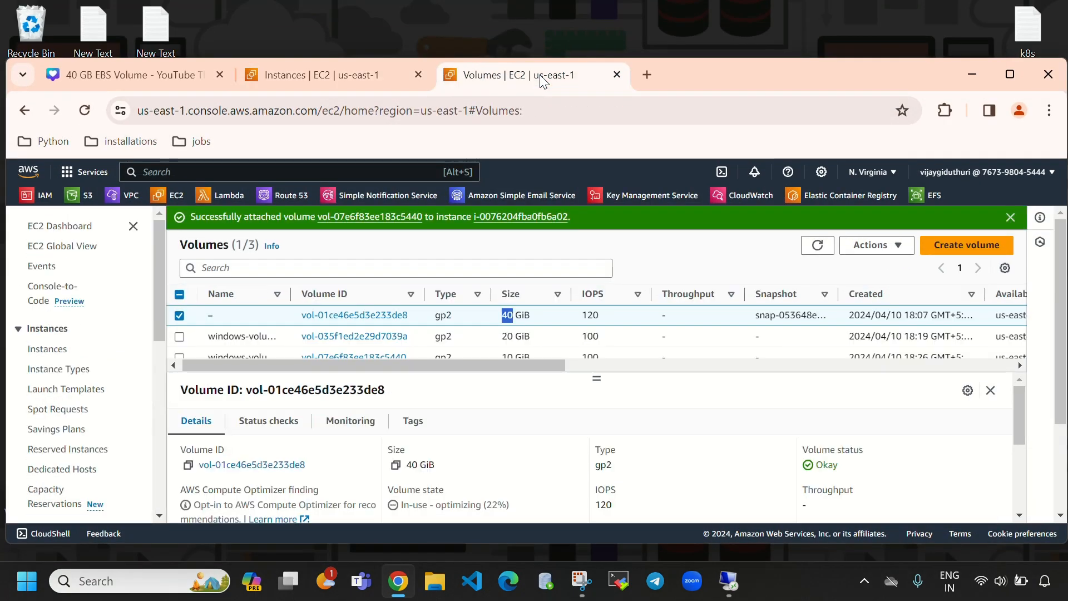
click(1011, 74)
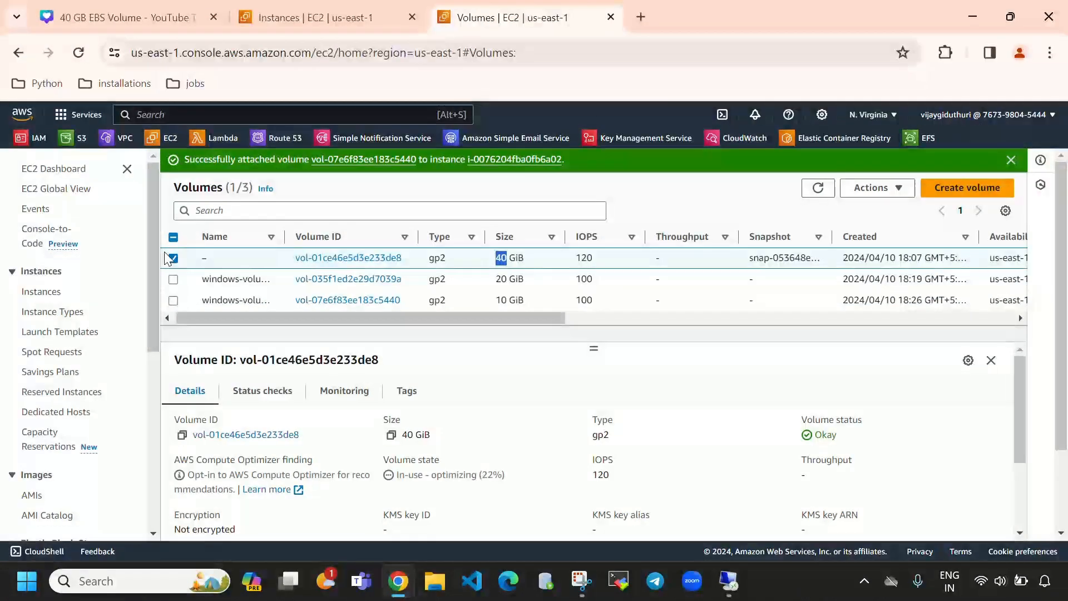
Step: Try to detach the 40 GiB root volume from the instance and dismiss the notification
click(866, 190)
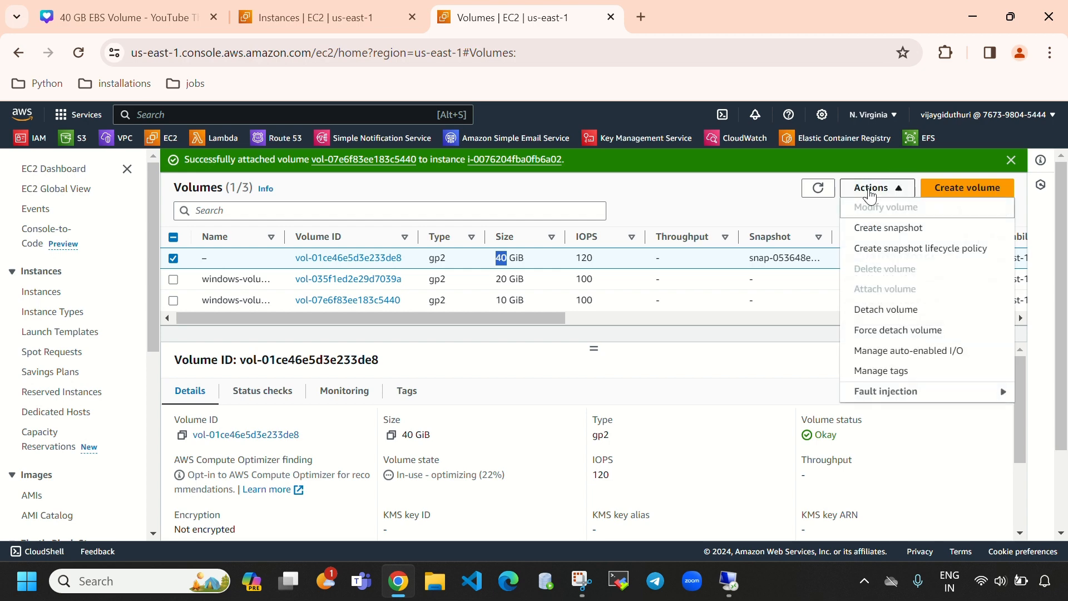
click(884, 310)
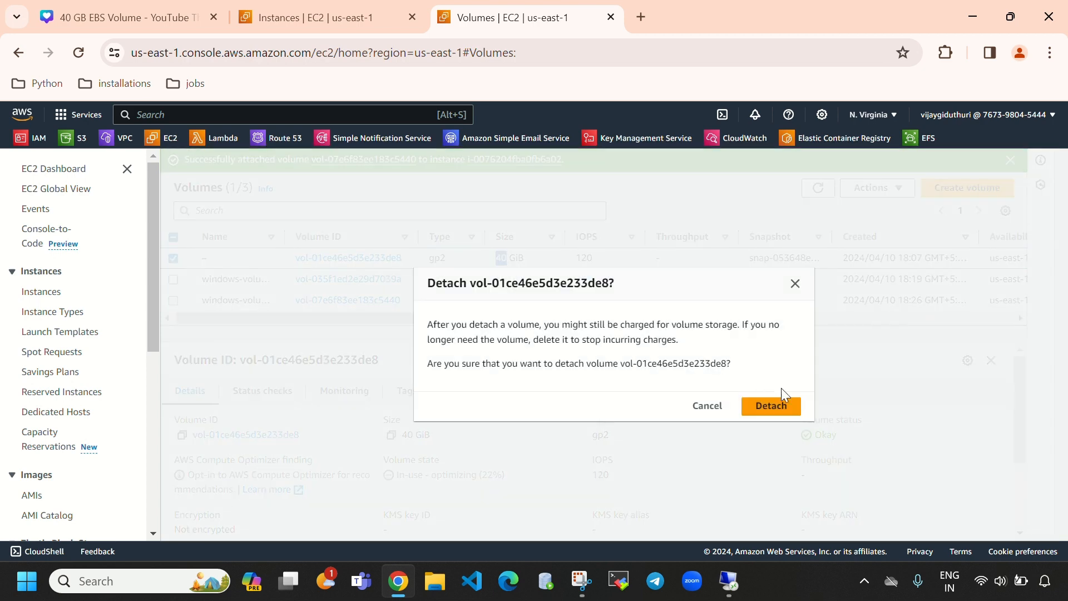
click(781, 410)
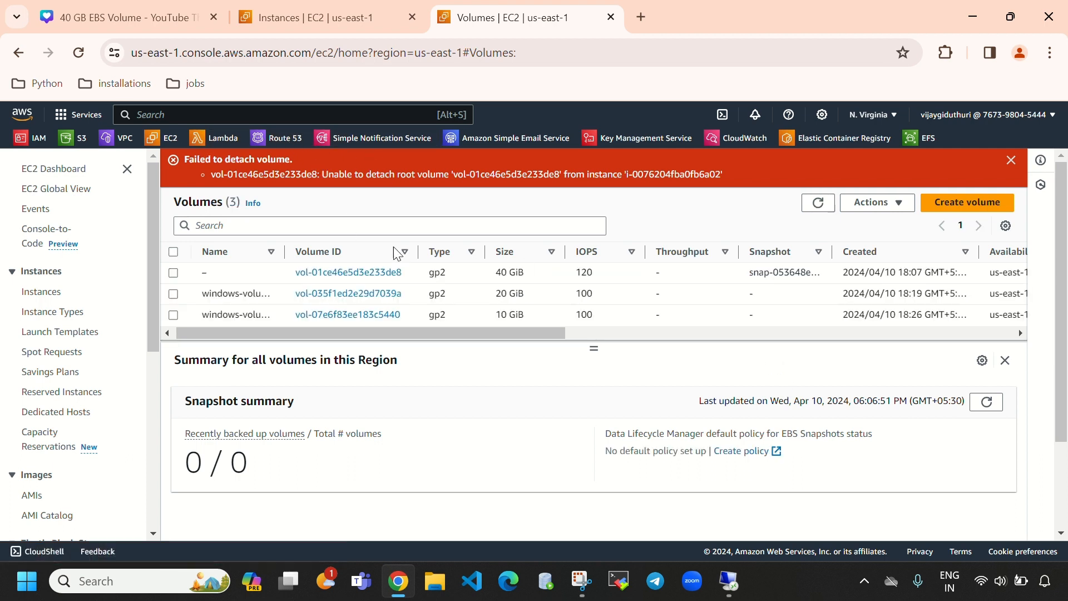
click(1011, 160)
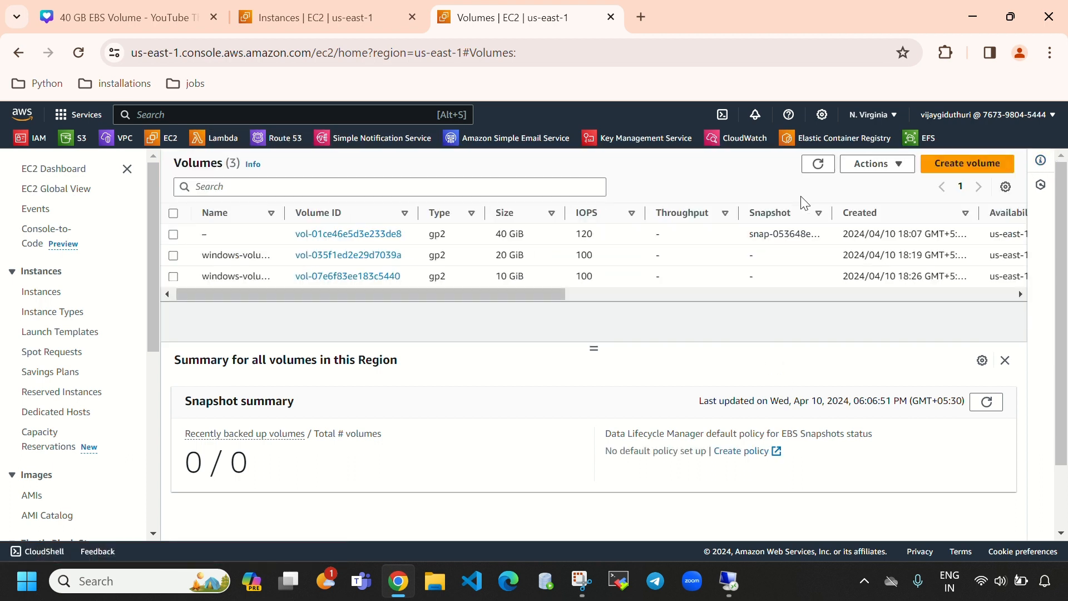
Step: Detach the 10 GiB volume windows-volume2 from the instance and check the drives under This PC in the Remote Desktop session
click(818, 164)
click(523, 276)
click(730, 581)
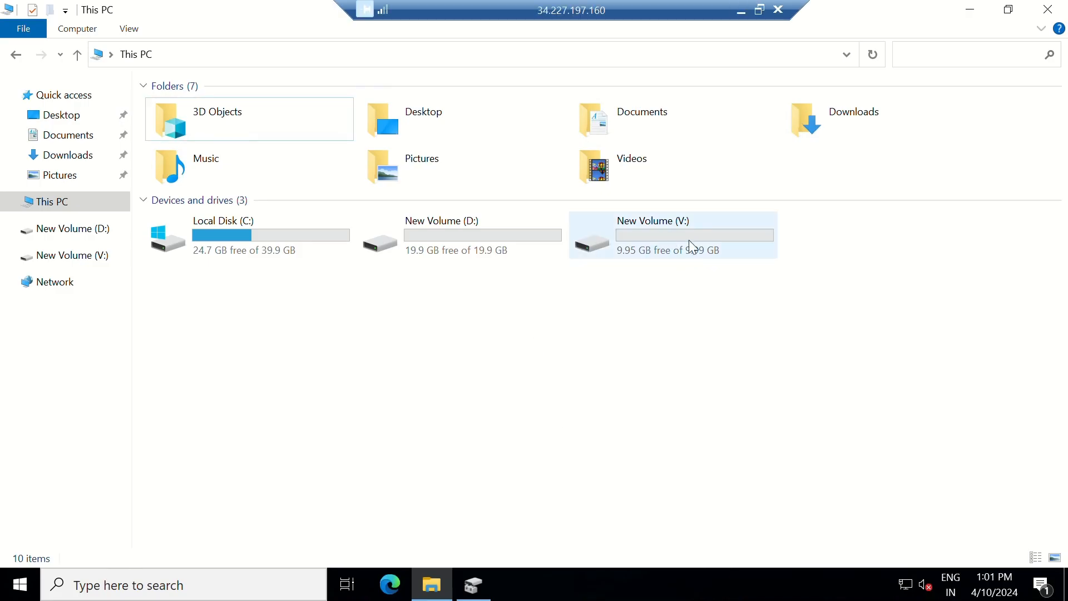
click(741, 10)
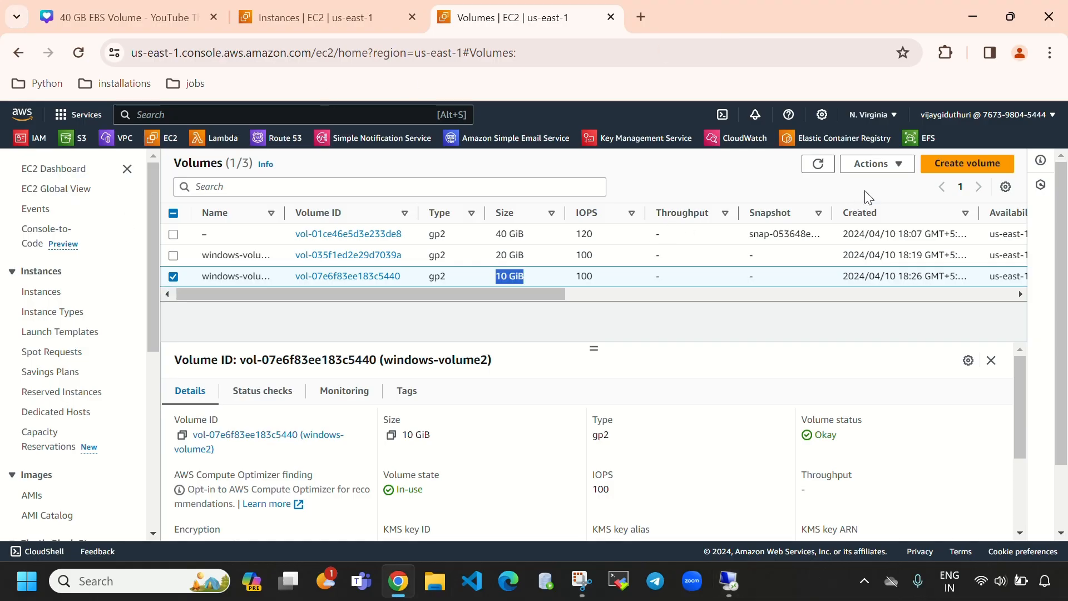
click(885, 167)
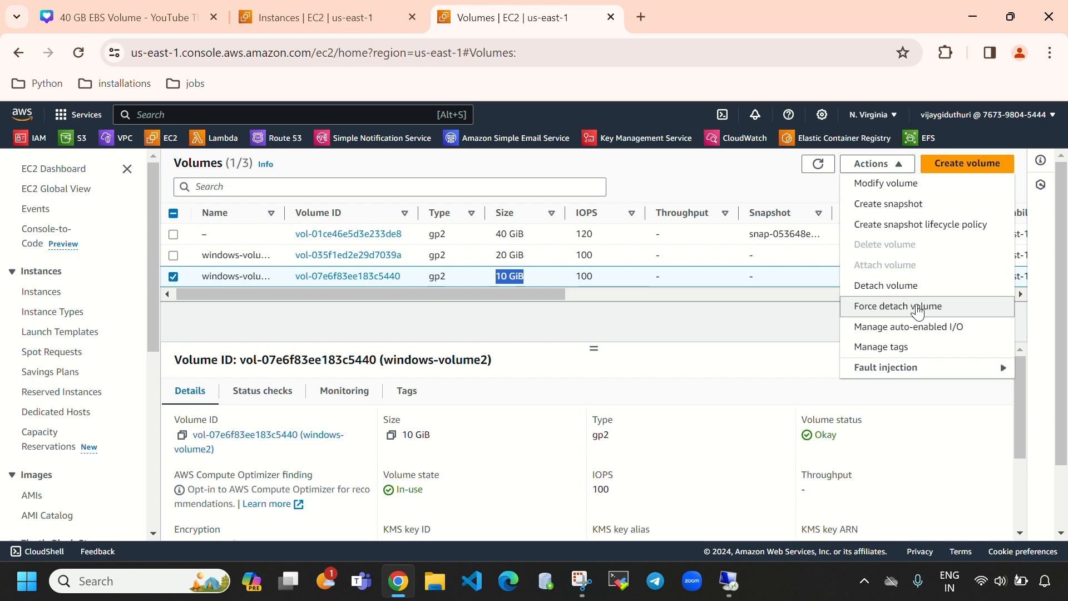
click(902, 286)
click(774, 400)
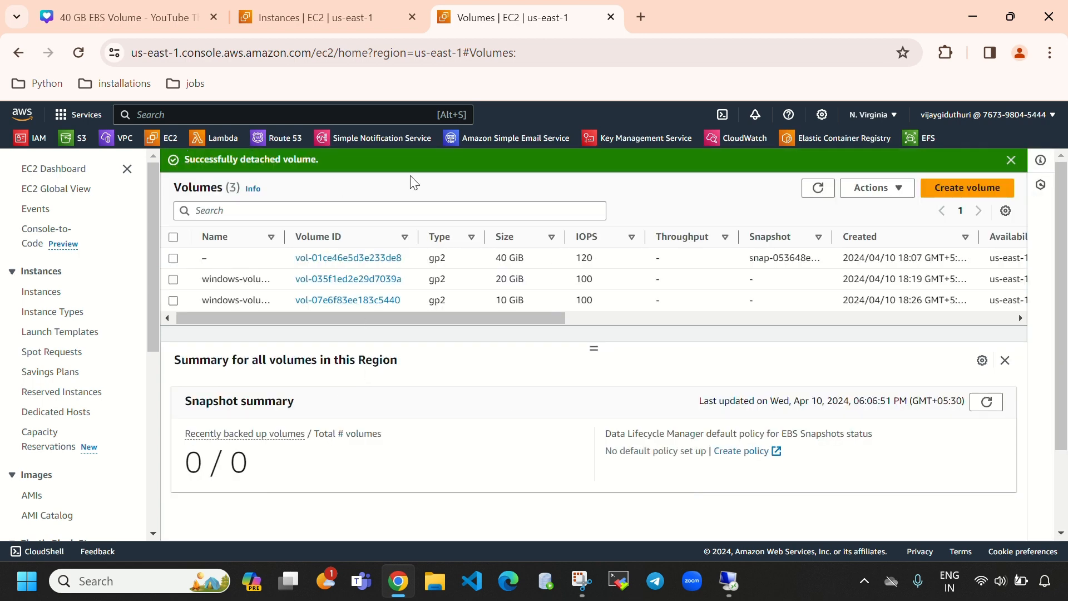
click(729, 581)
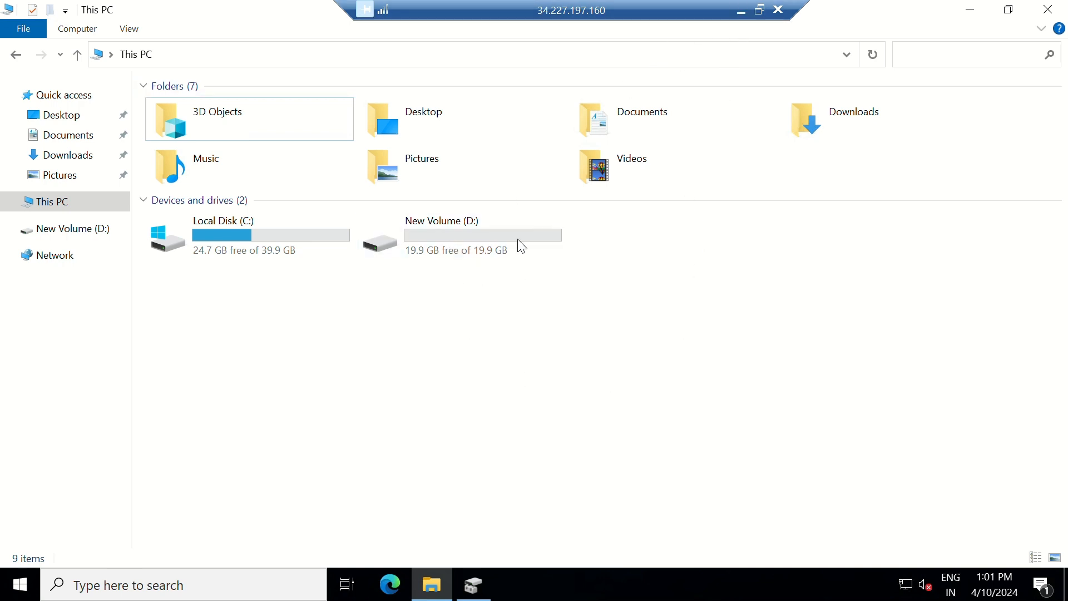
click(741, 11)
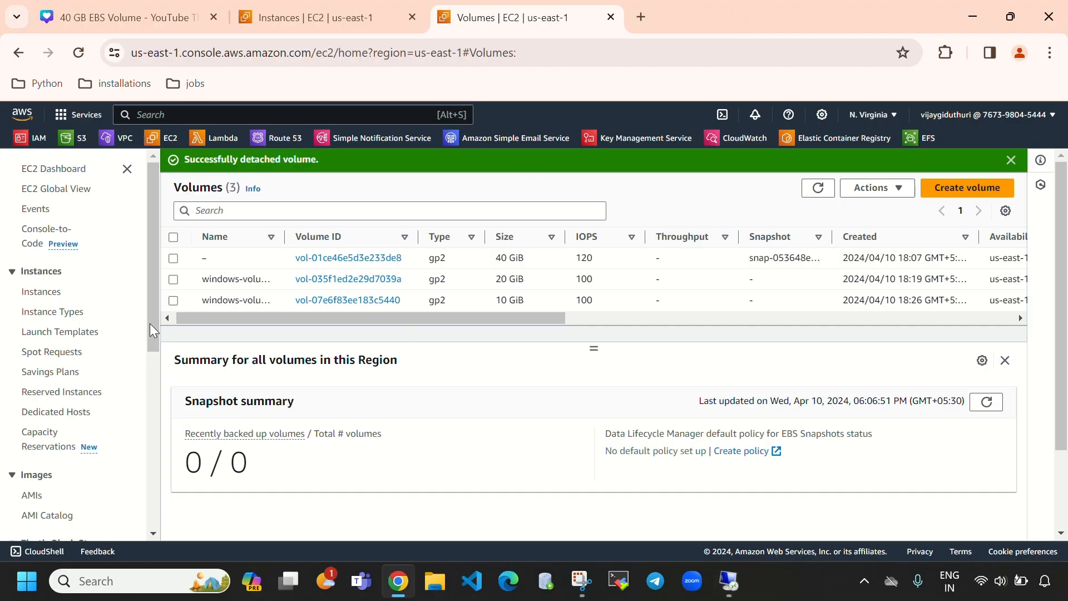
Step: Detach the 20 GiB volume windows-volume1 from the instance and check the Remote Desktop session's drives again
click(173, 280)
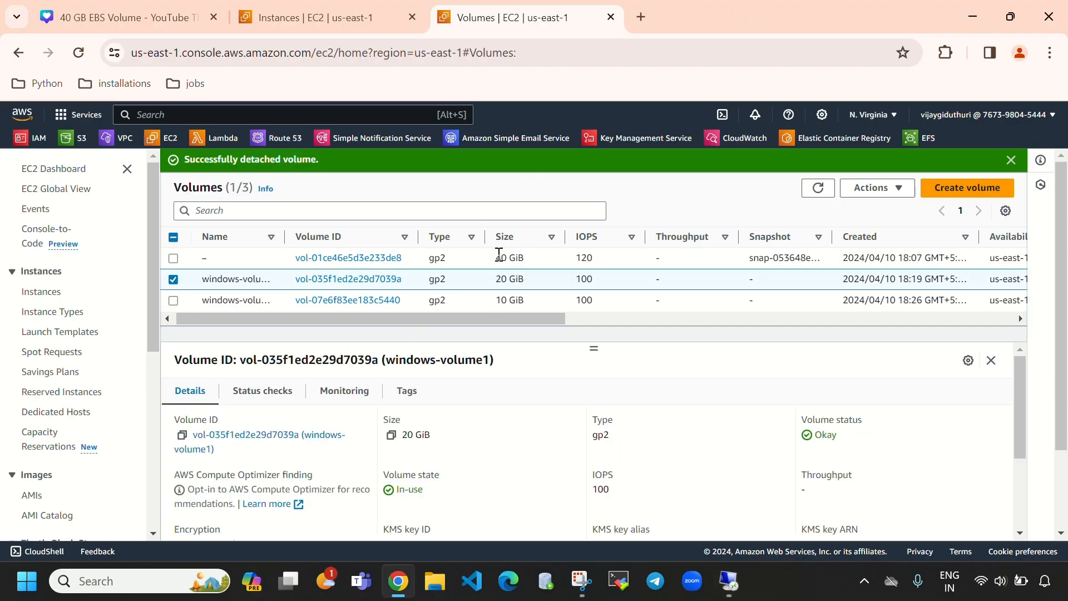
drag(494, 280, 527, 280)
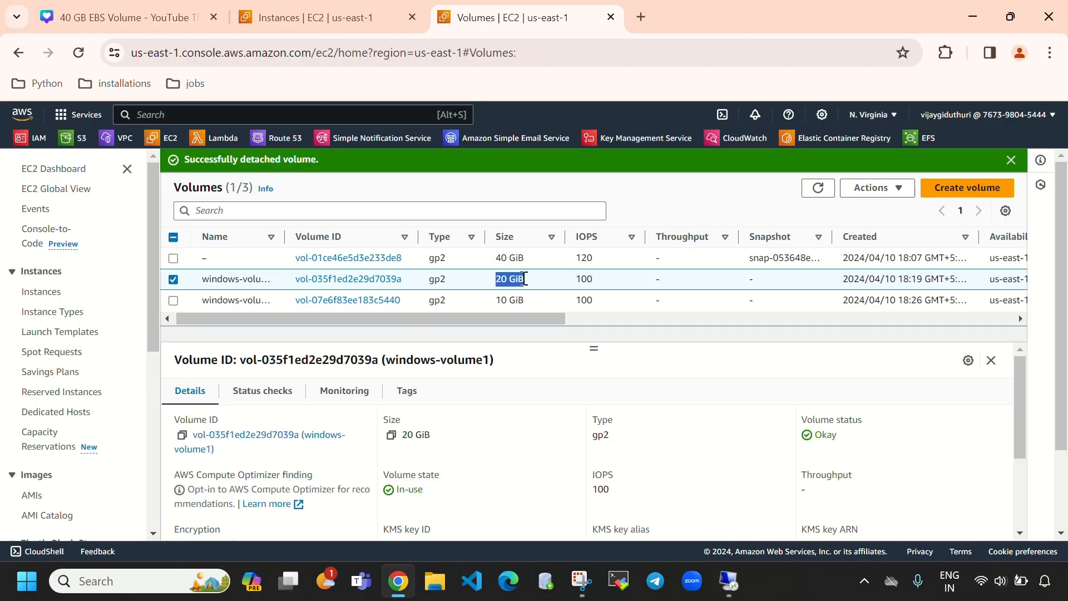
click(872, 189)
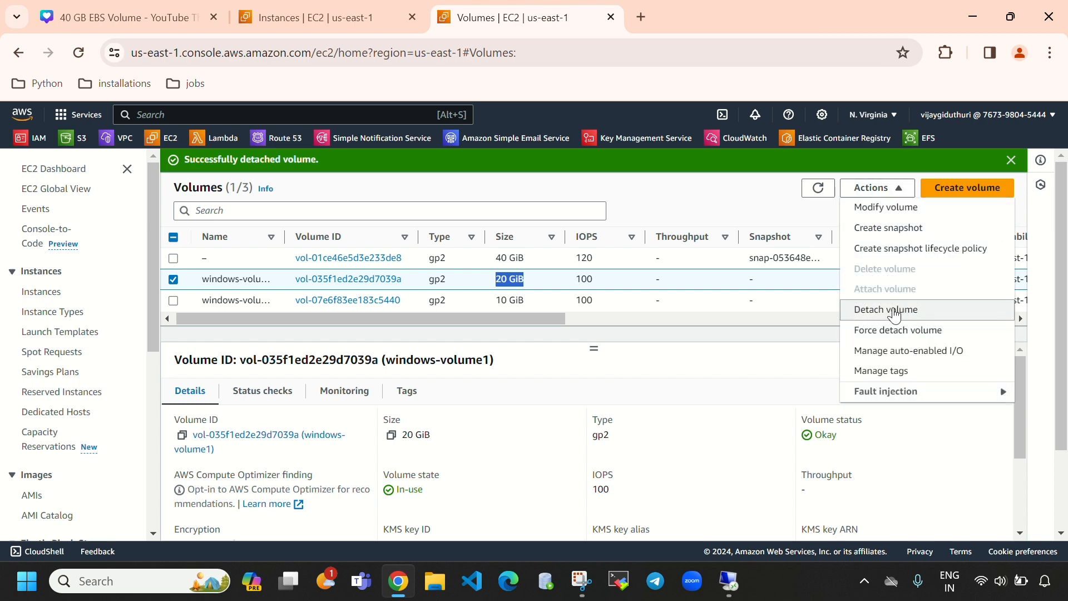
click(894, 315)
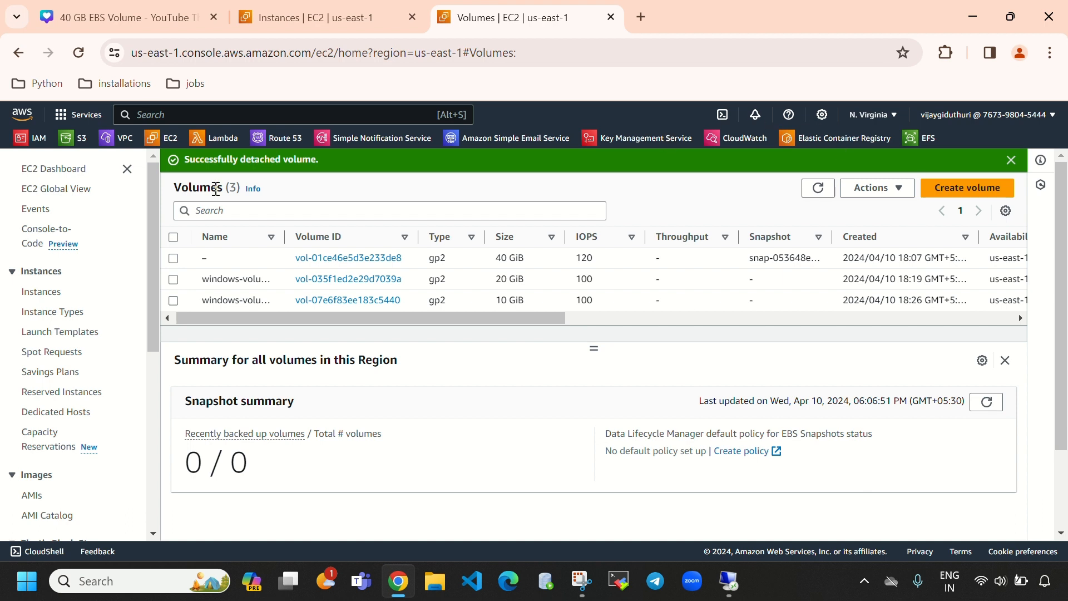
click(738, 583)
click(729, 581)
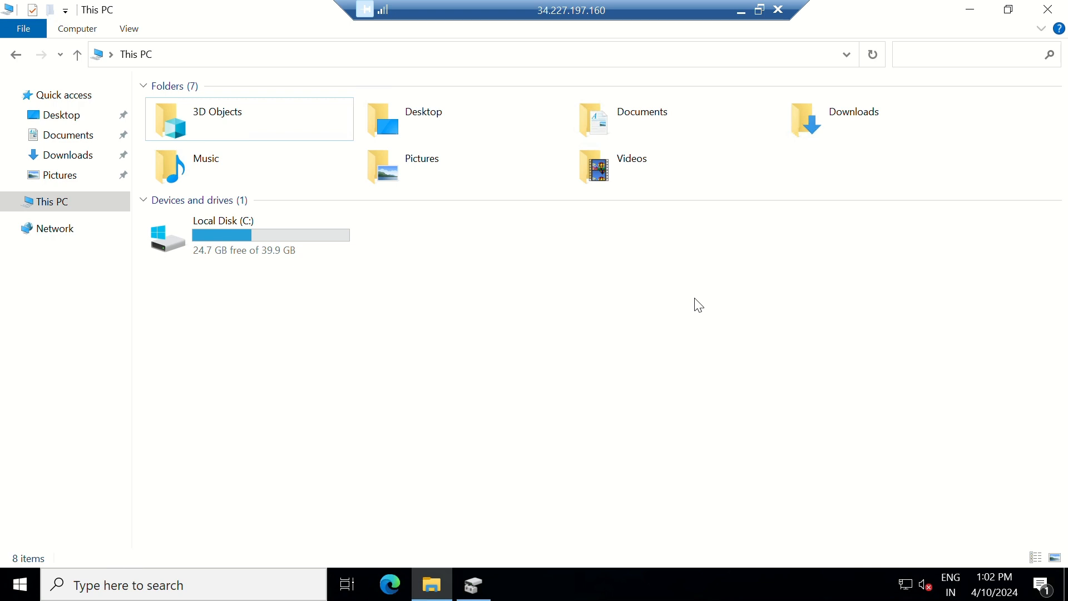
click(741, 10)
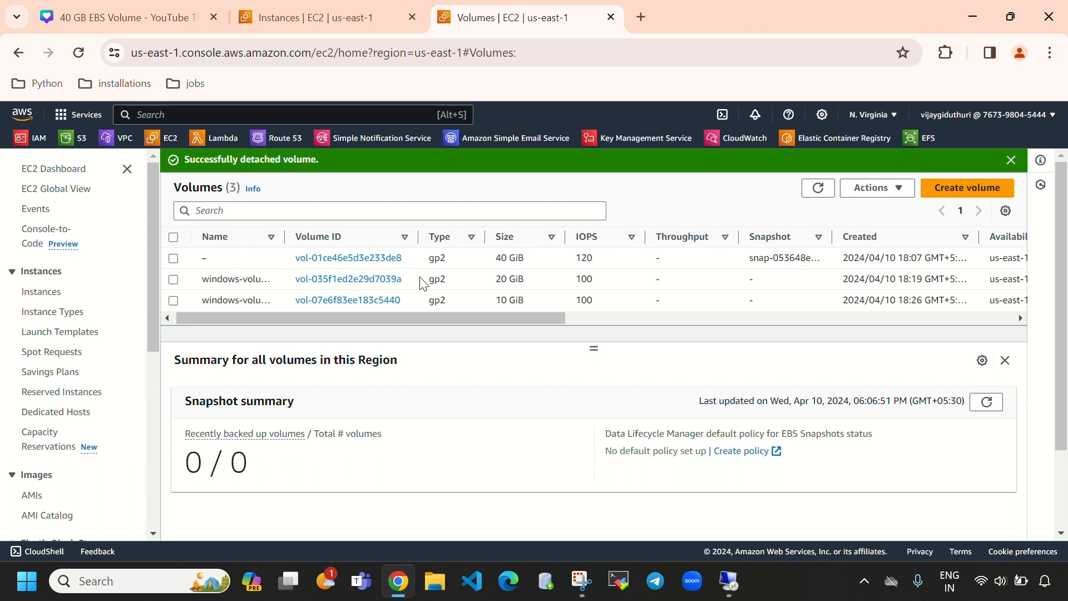
click(173, 278)
click(173, 300)
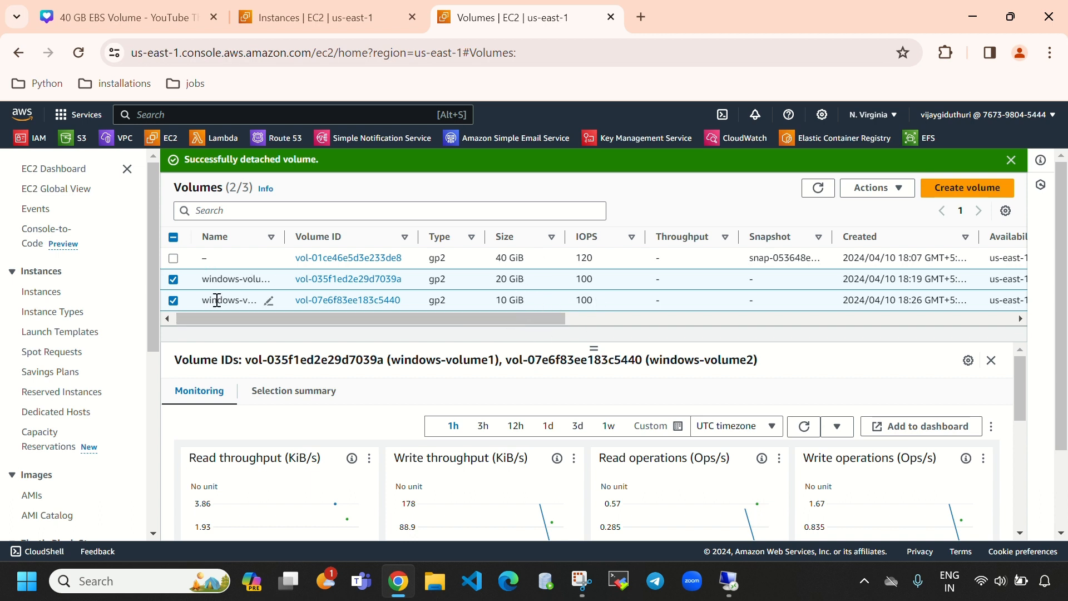
click(897, 191)
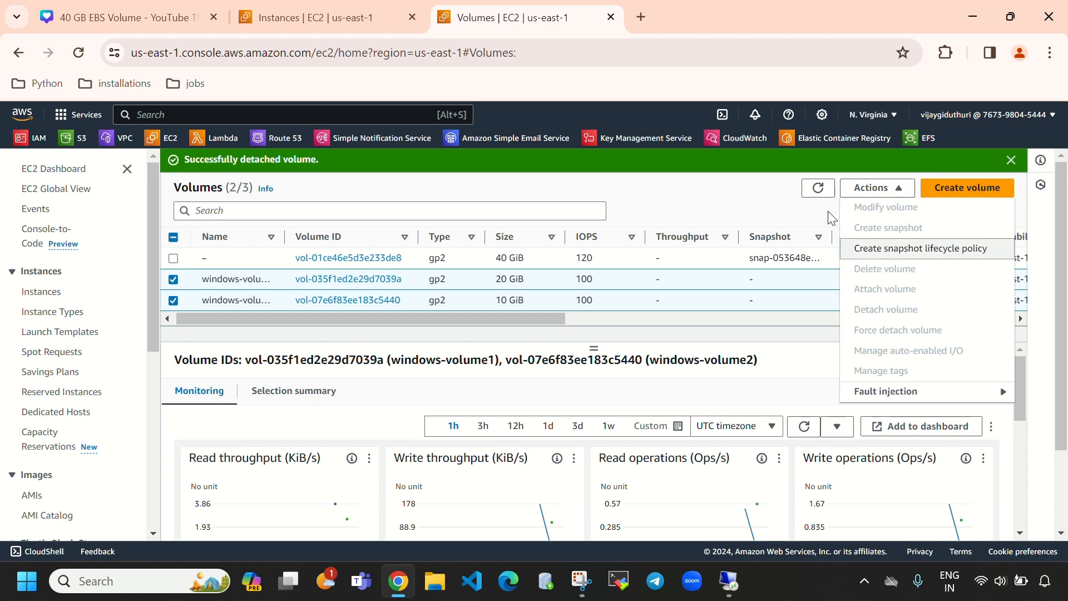
click(818, 187)
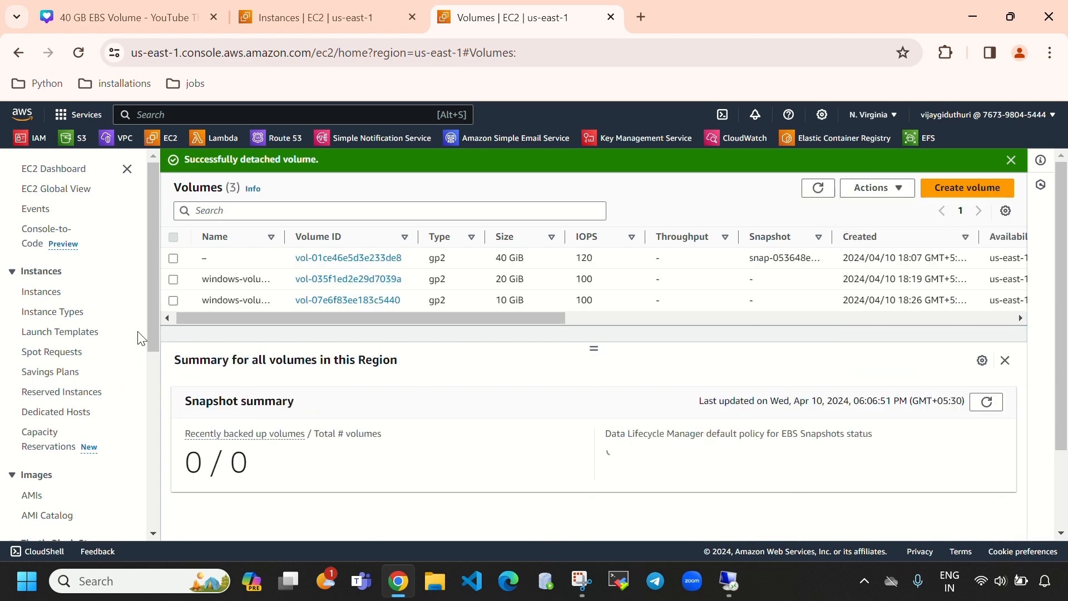
Step: Delete the detached 20 GiB volume windows-volume1, confirming with "delete", and refresh the volumes list
click(173, 279)
click(877, 187)
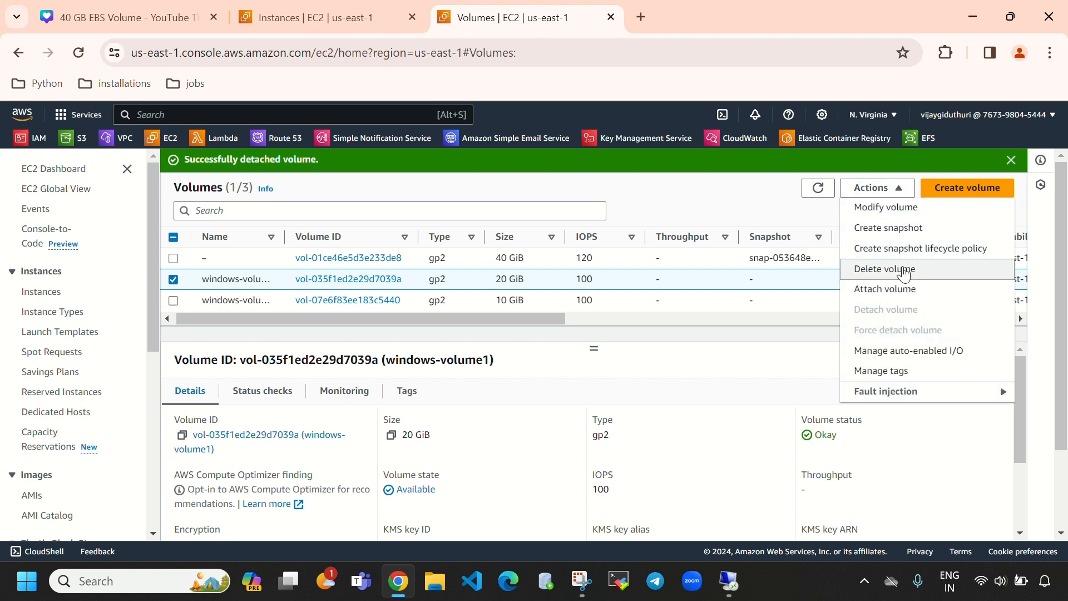
click(901, 273)
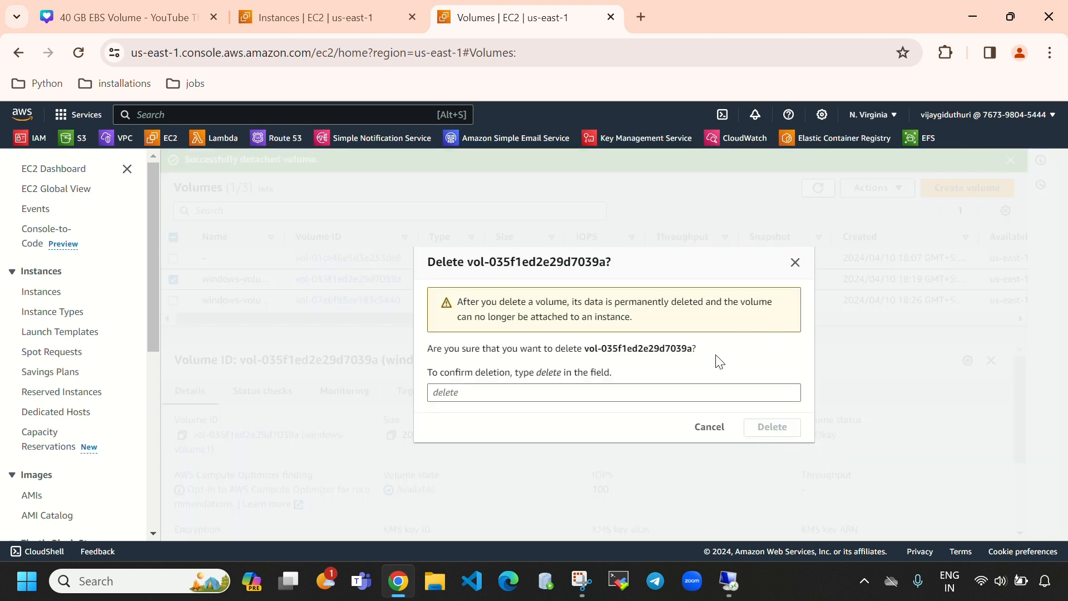
click(683, 391)
text(delete)
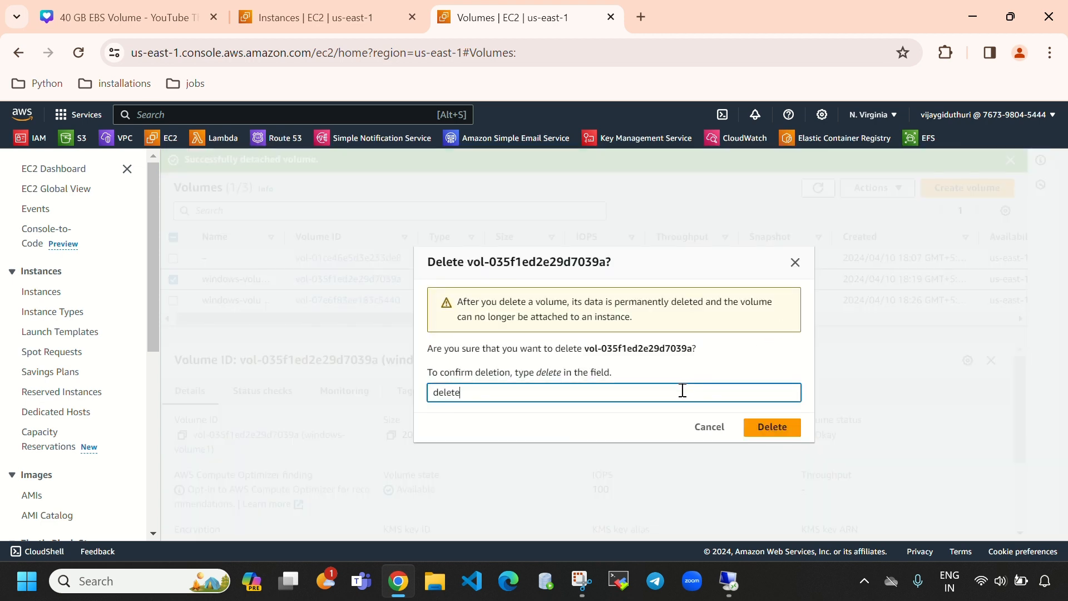
key(Return)
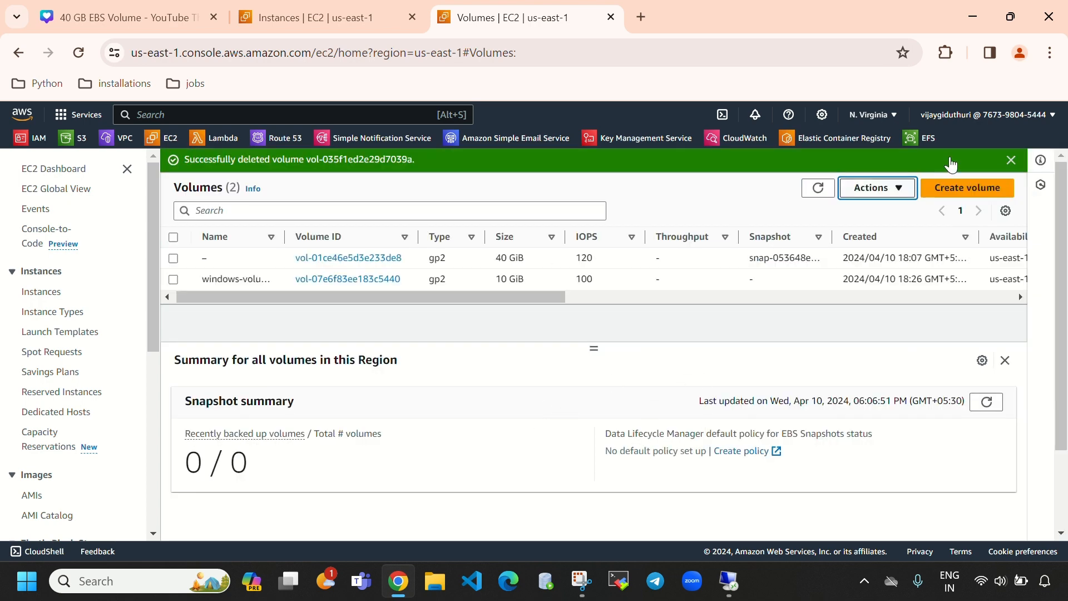
click(818, 187)
click(1010, 162)
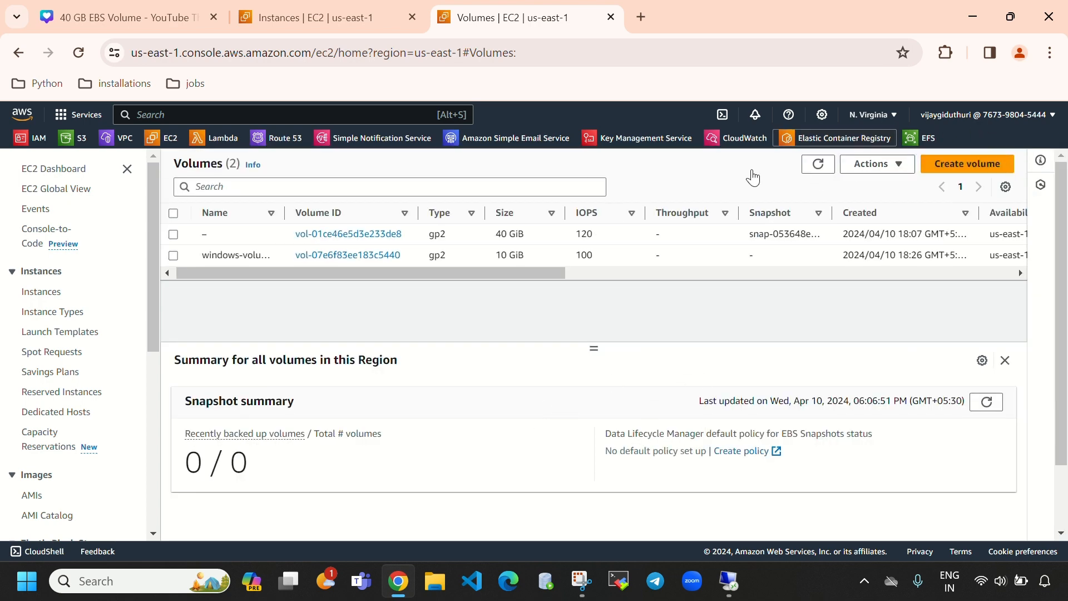
Step: Delete the detached 10 GiB volume windows-volume2, confirming with "delete", and refresh the volumes list
click(173, 258)
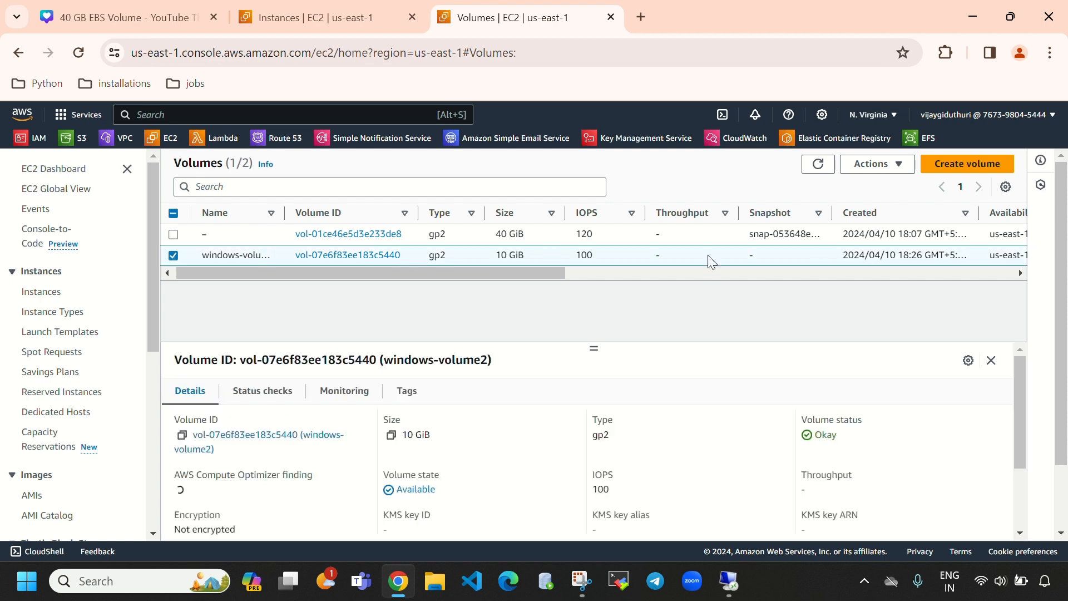
click(877, 164)
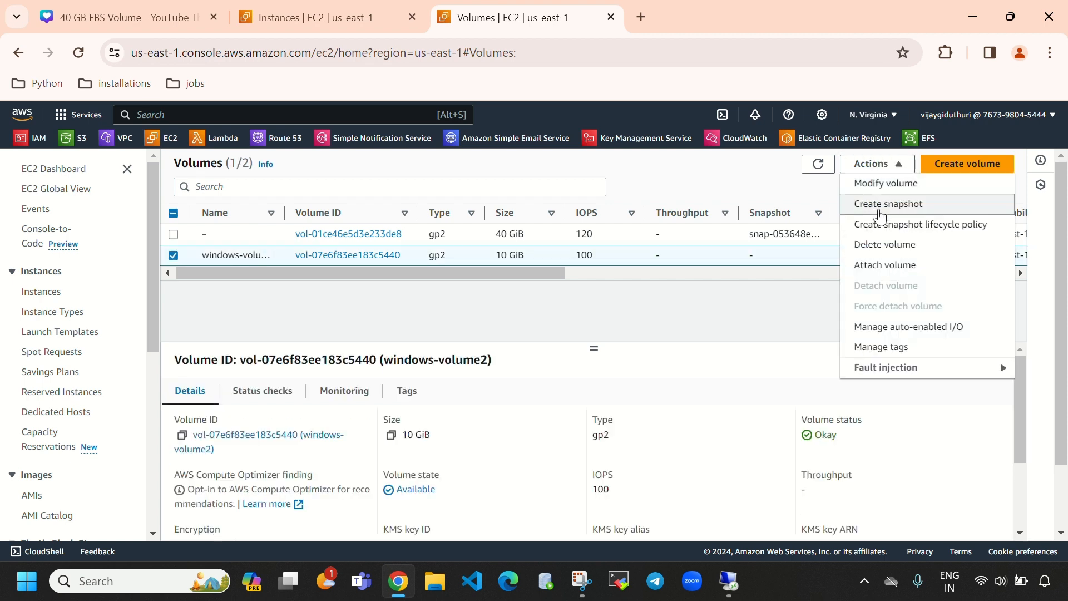
click(885, 245)
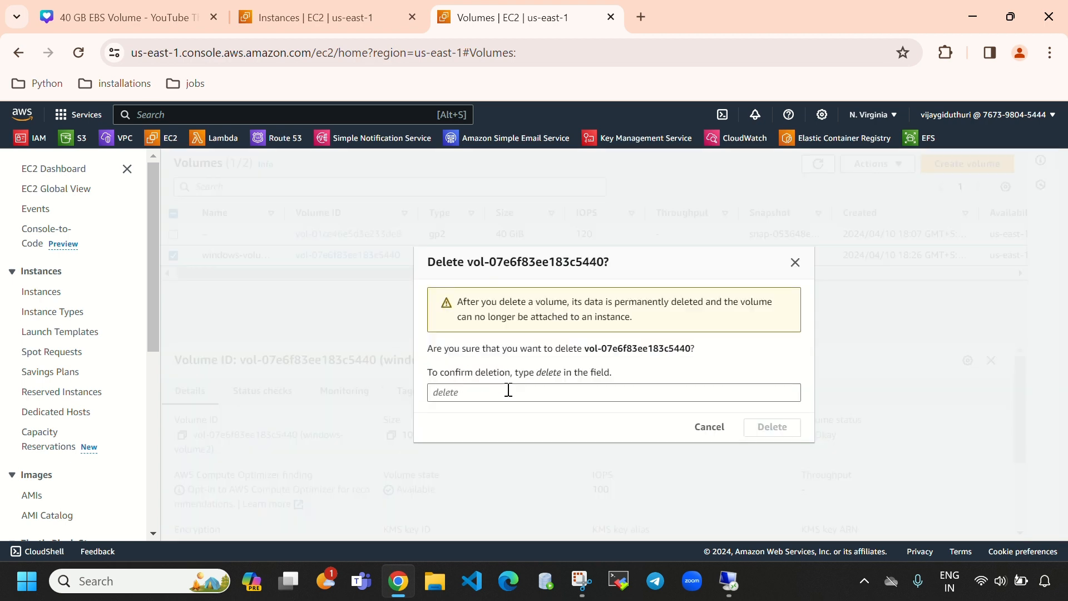
click(511, 392)
text(delete)
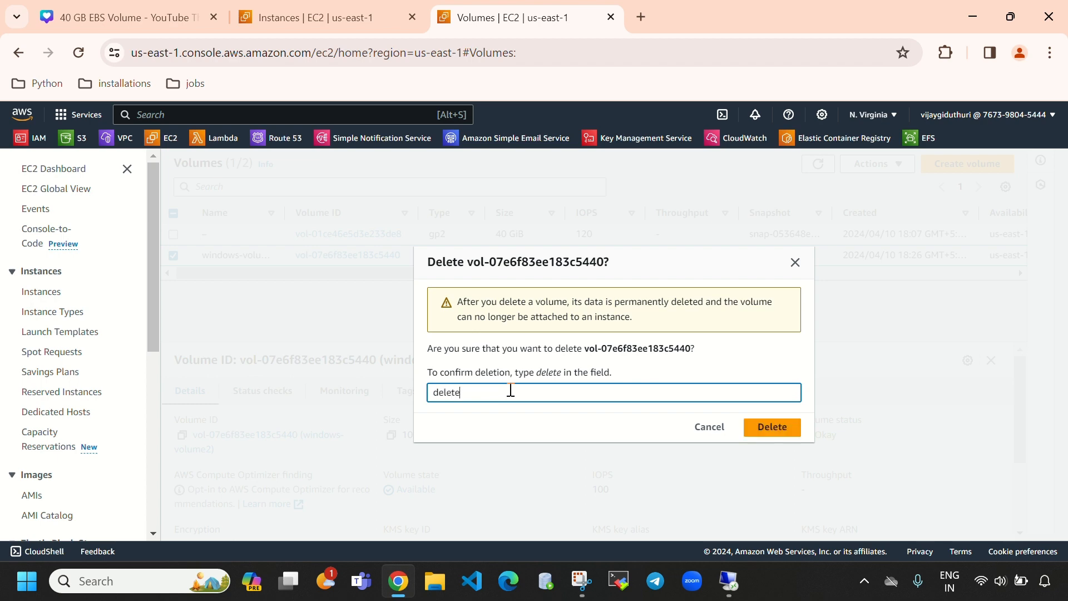
key(Return)
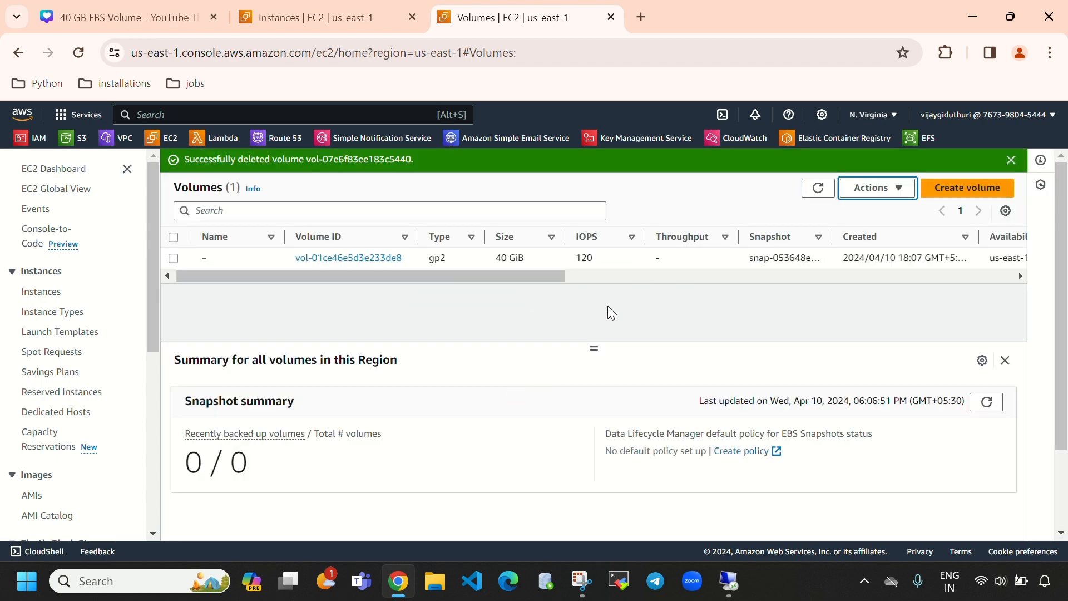
drag(592, 346, 582, 300)
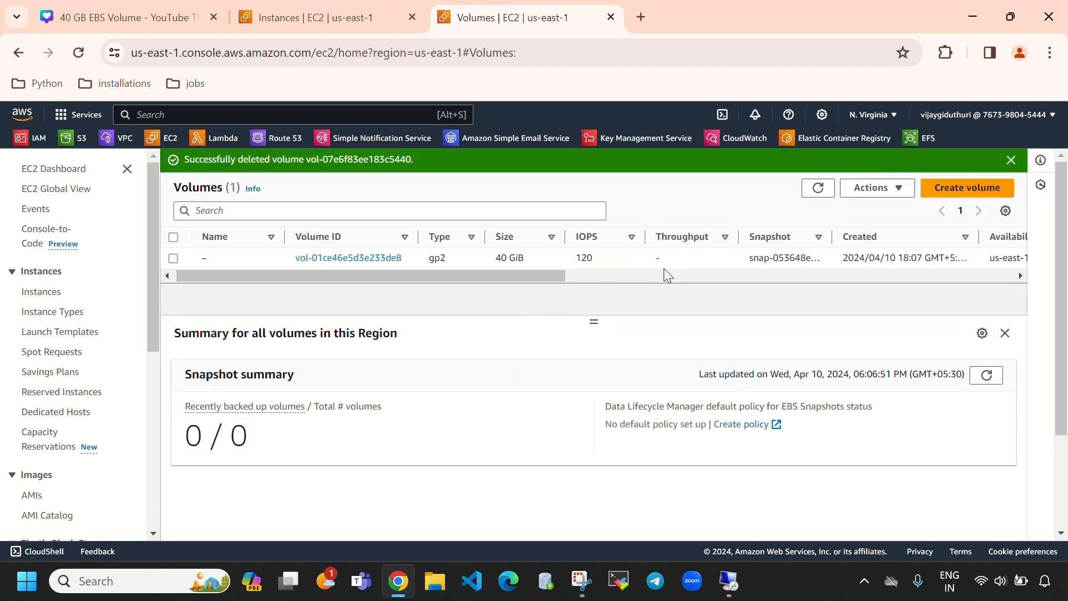
click(818, 188)
click(1011, 160)
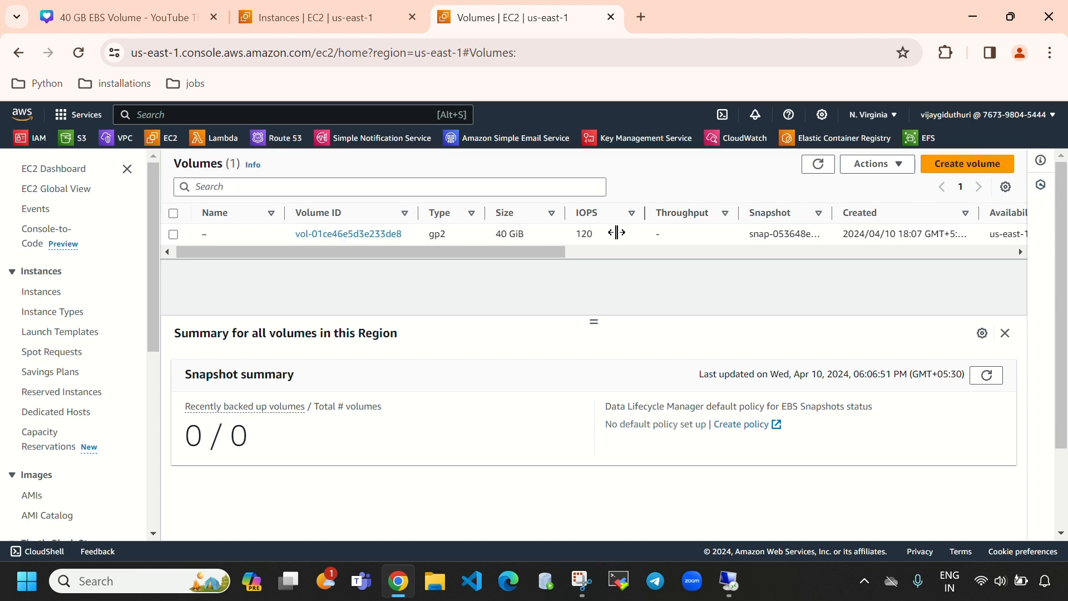
Step: Check which actions are available for the remaining 40 GiB root volume, and refresh the volumes list
click(175, 236)
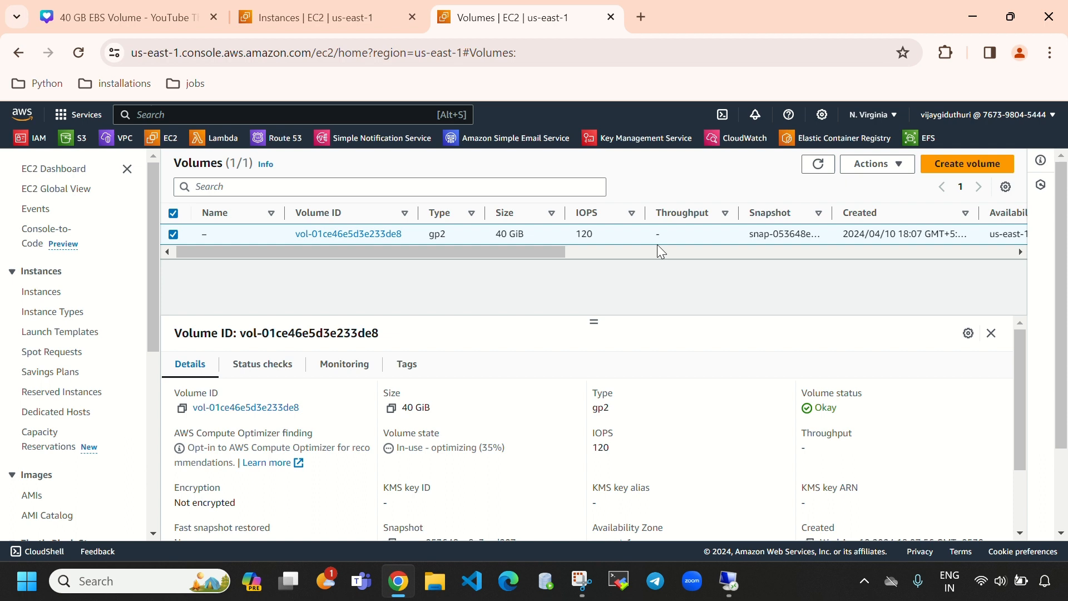
click(890, 176)
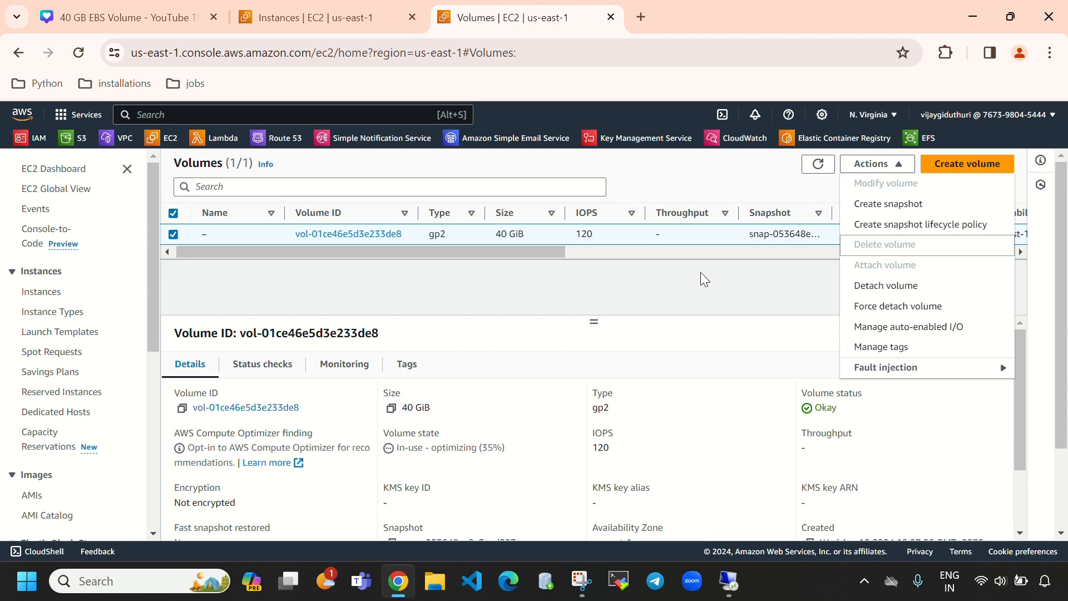
click(818, 164)
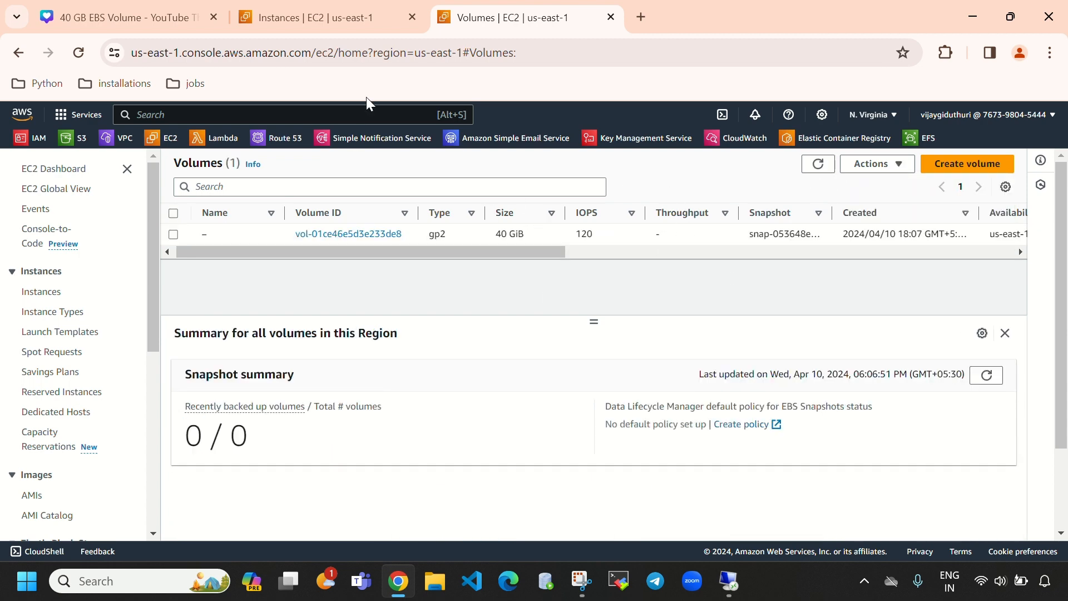
Step: Compare the block devices of windows-instance in the EC2 console with the drives in the Remote Desktop session
click(335, 21)
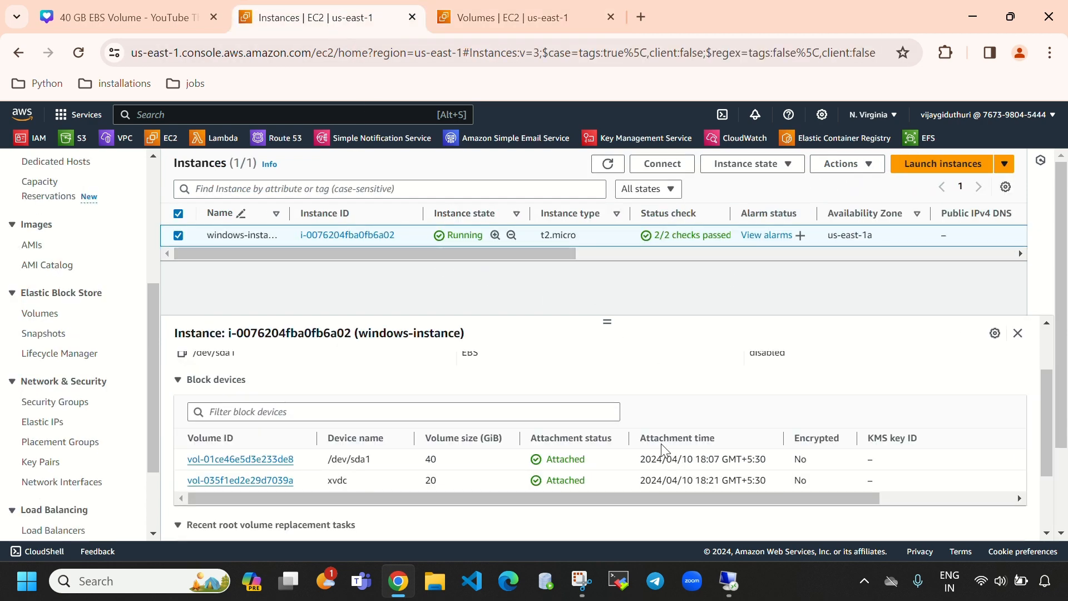
key(alt+Tab)
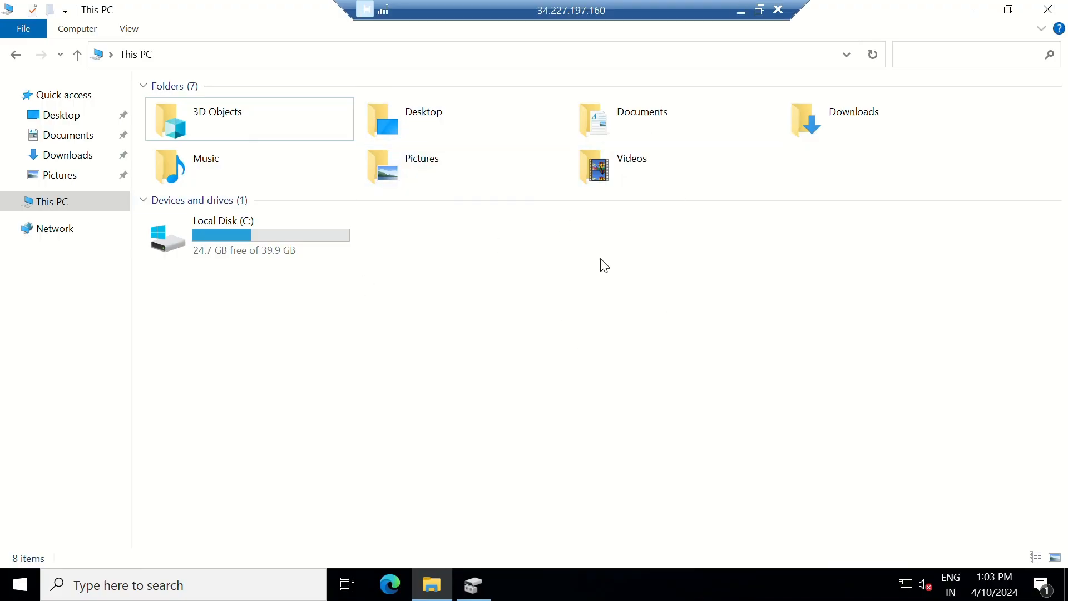
click(742, 11)
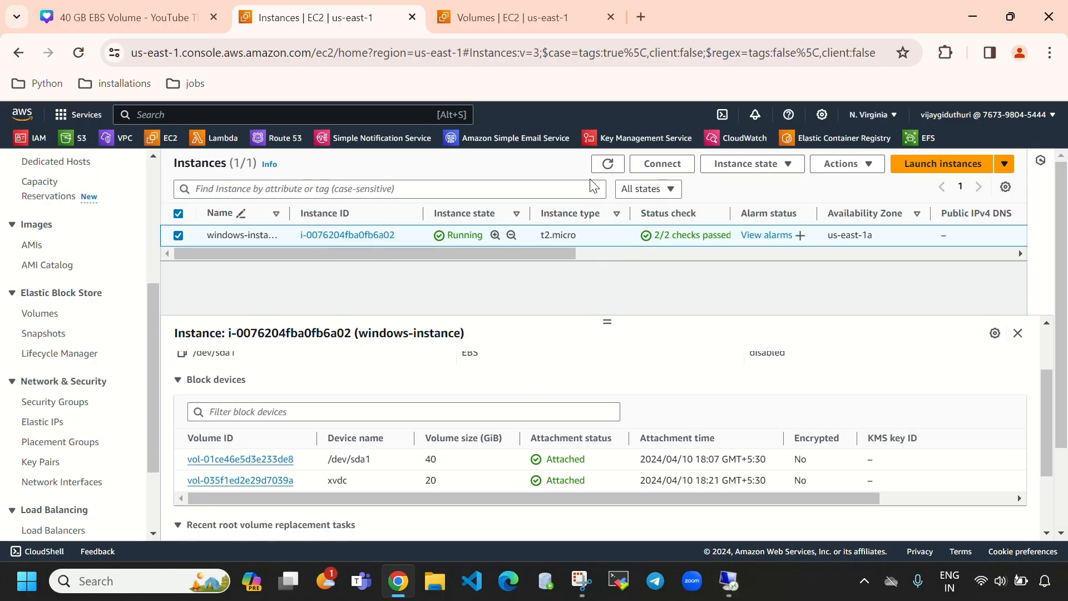